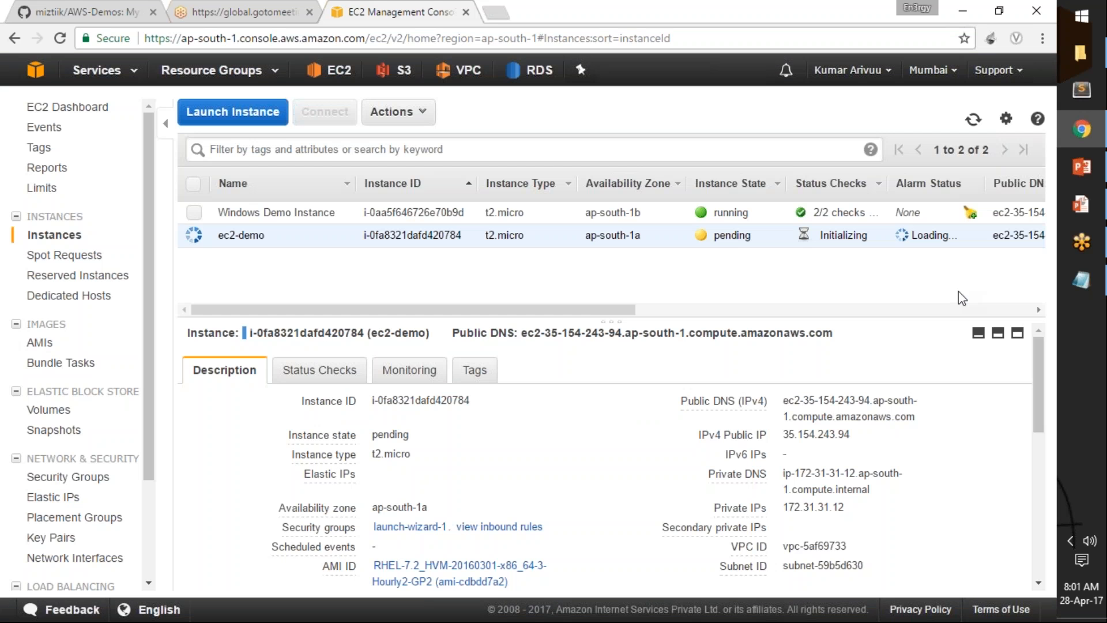
# Step: Copy the public DNS address of the ec2-demo instance
pyautogui.doubleClick(746, 237)
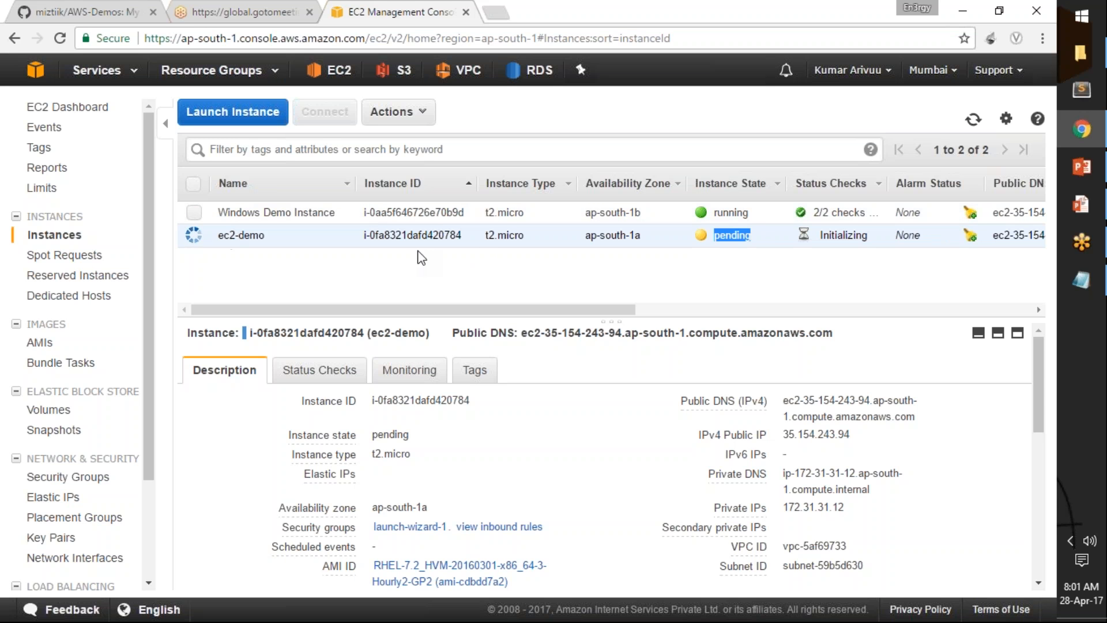
pyautogui.click(310, 268)
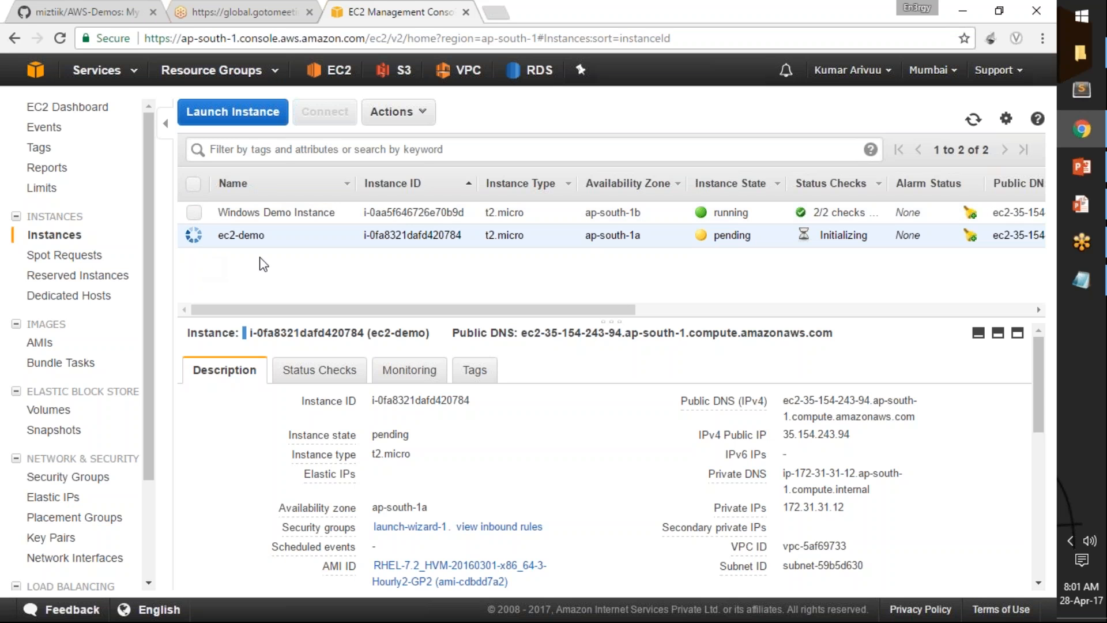
pyautogui.moveTo(783, 399); pyautogui.dragTo(916, 419)
pyautogui.hotkey('ctrl', 'c')
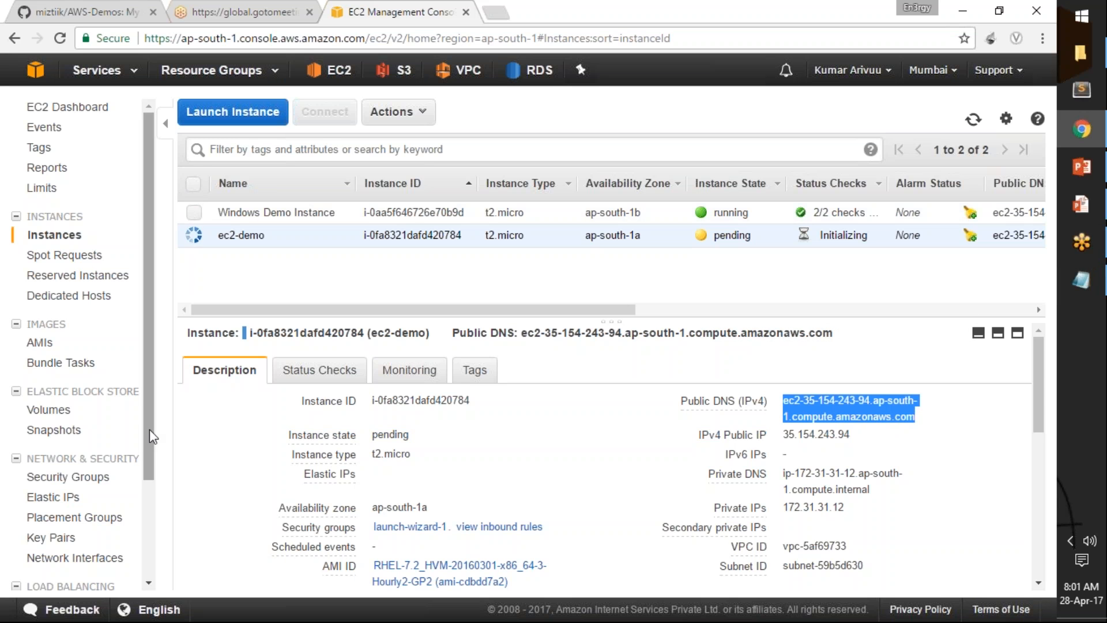
# Step: Load the copied public DNS address in a new browser tab and check the text on the served page
pyautogui.hotkey('alt', 'Tab')
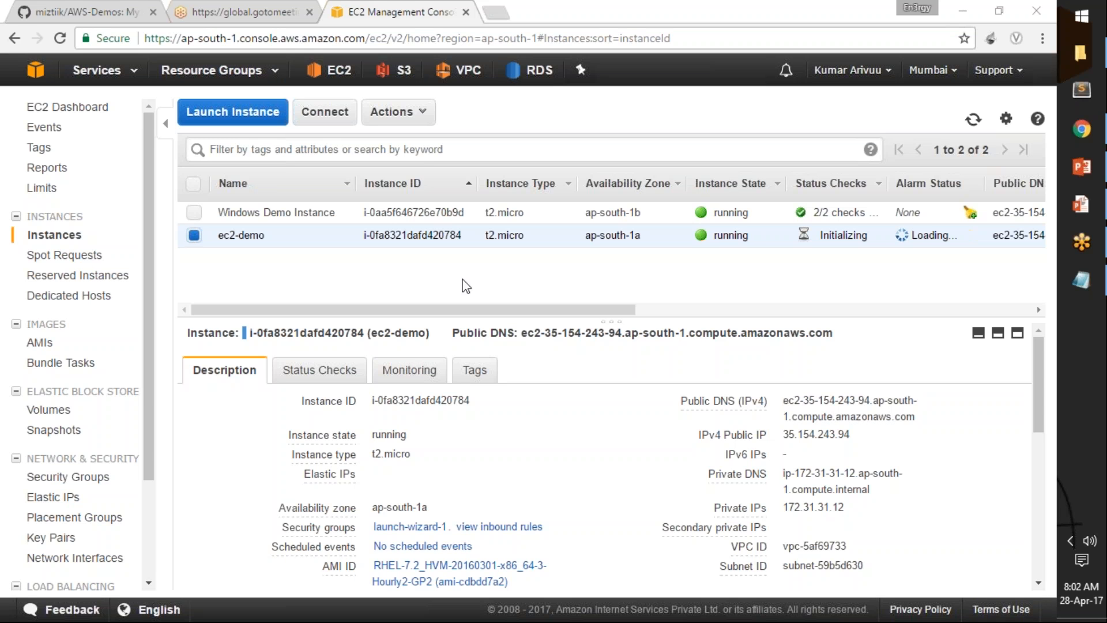
pyautogui.click(1082, 128)
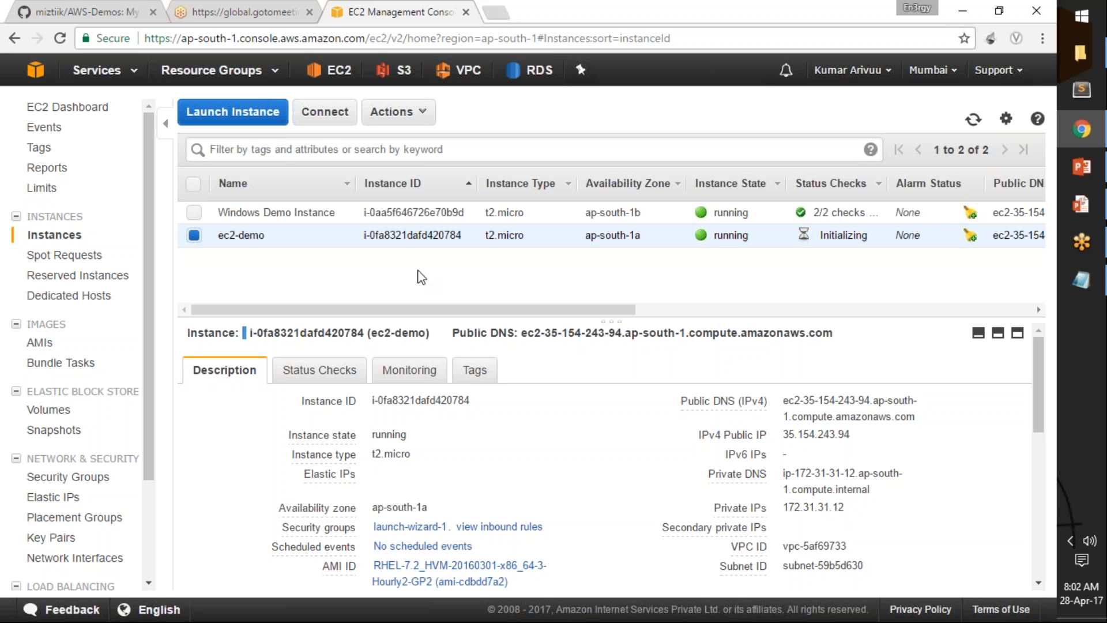
pyautogui.click(747, 16)
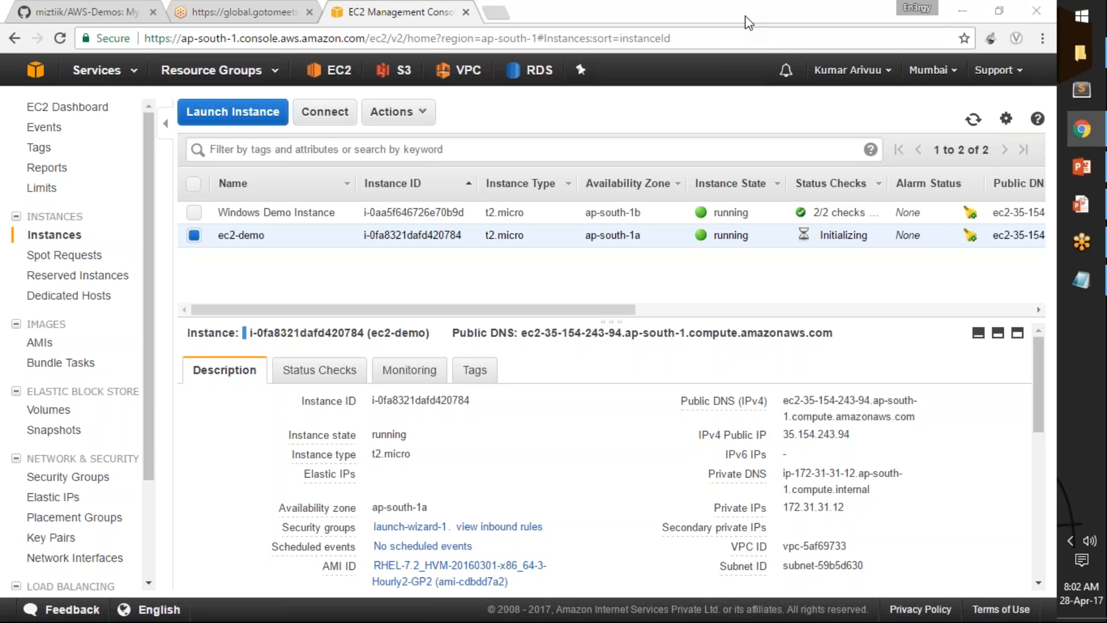
pyautogui.click(498, 13)
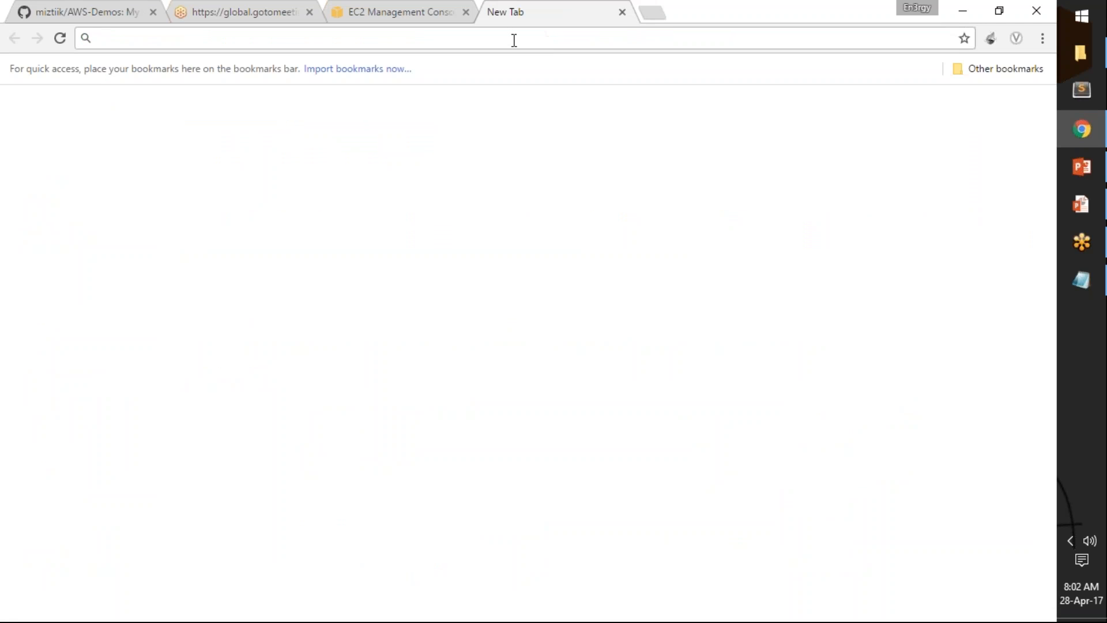
pyautogui.hotkey('ctrl', 'v')
pyautogui.press('Return')
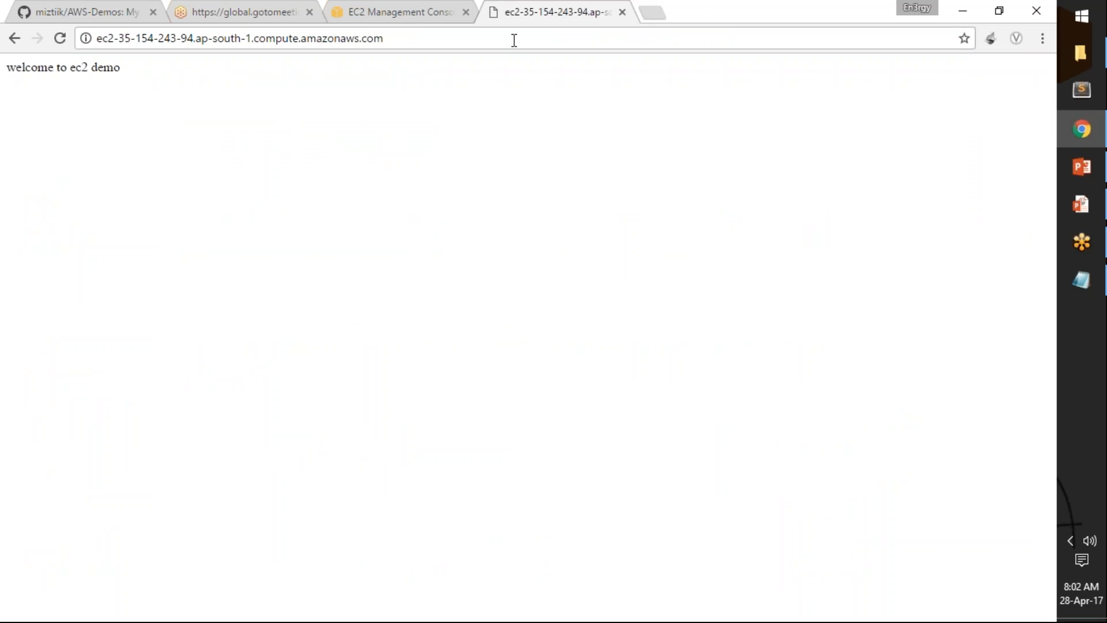
pyautogui.click(406, 11)
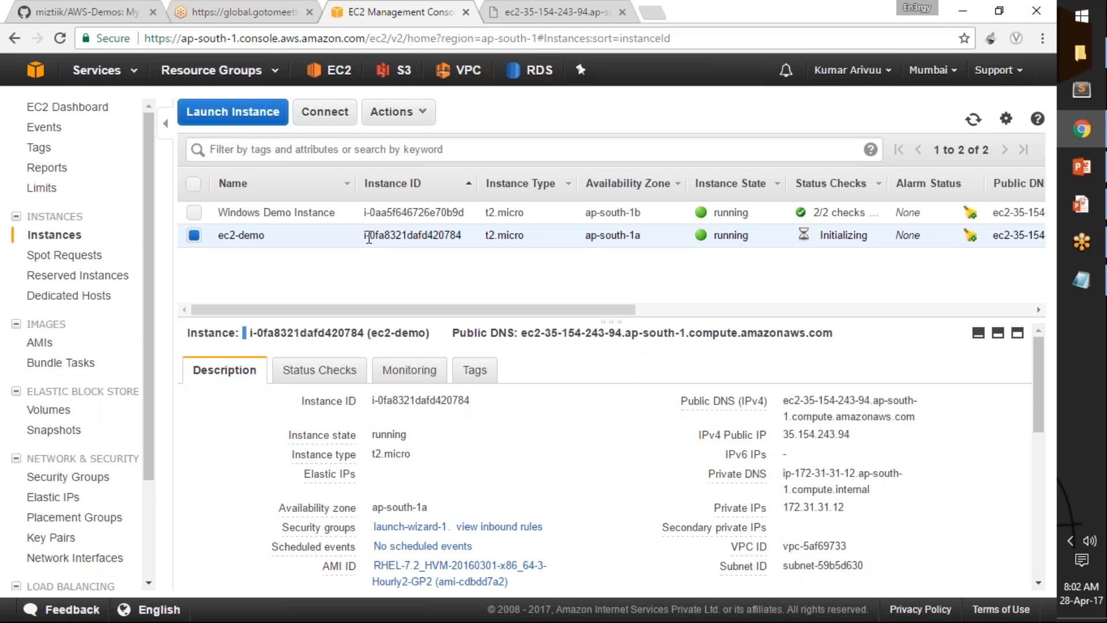
pyautogui.click(528, 12)
pyautogui.moveTo(132, 78); pyautogui.dragTo(8, 71)
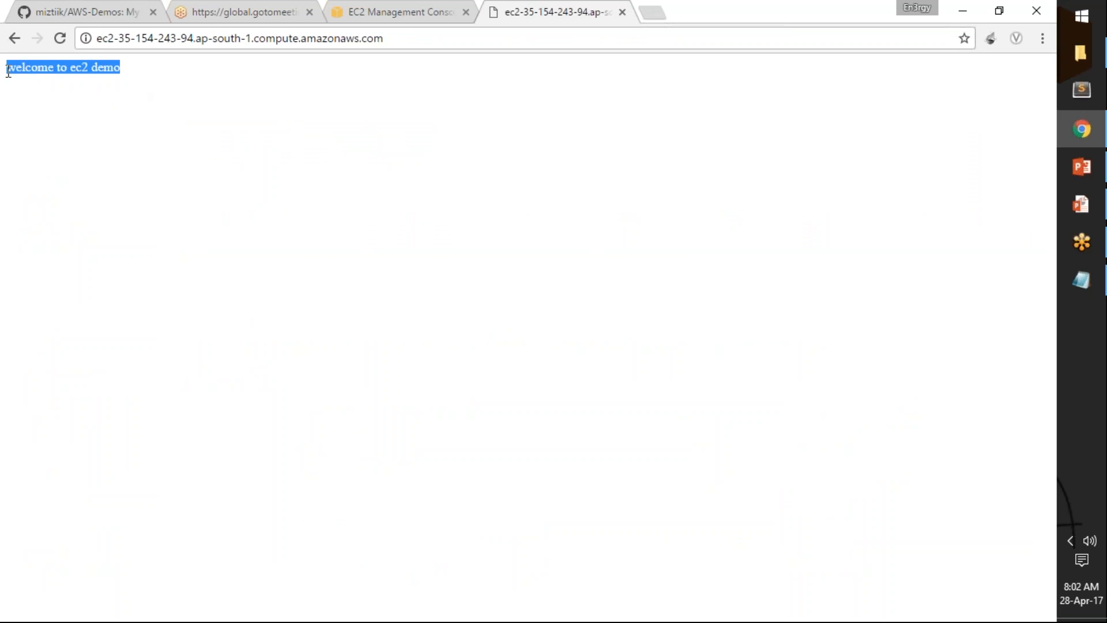
pyautogui.click(115, 103)
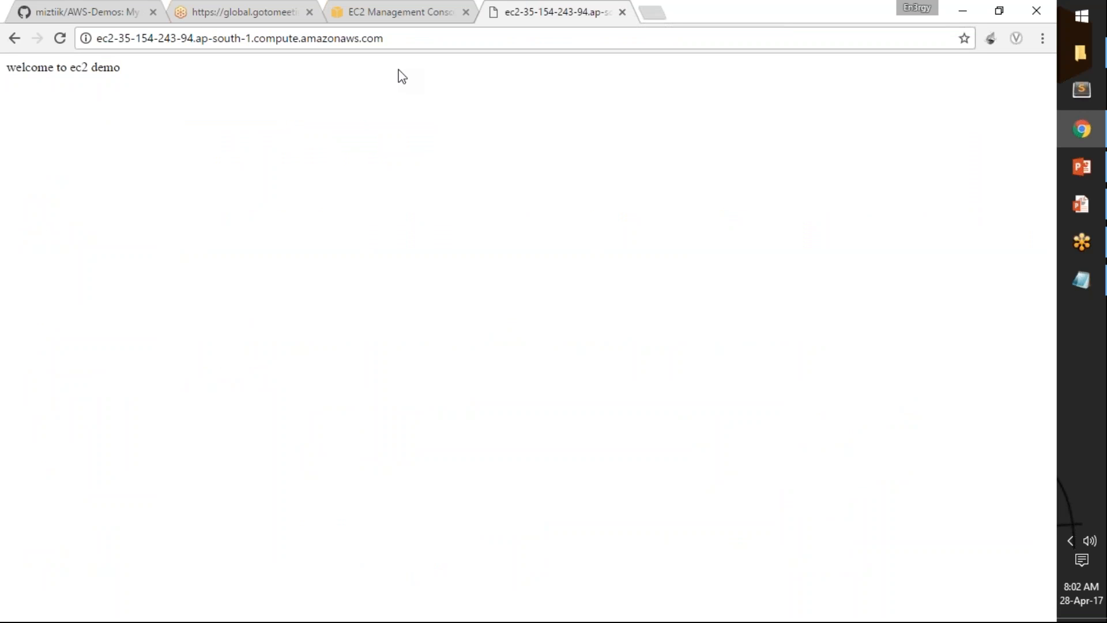
# Step: Return to the EC2 instances list and start creating an image from the ec2-demo instance
pyautogui.click(396, 10)
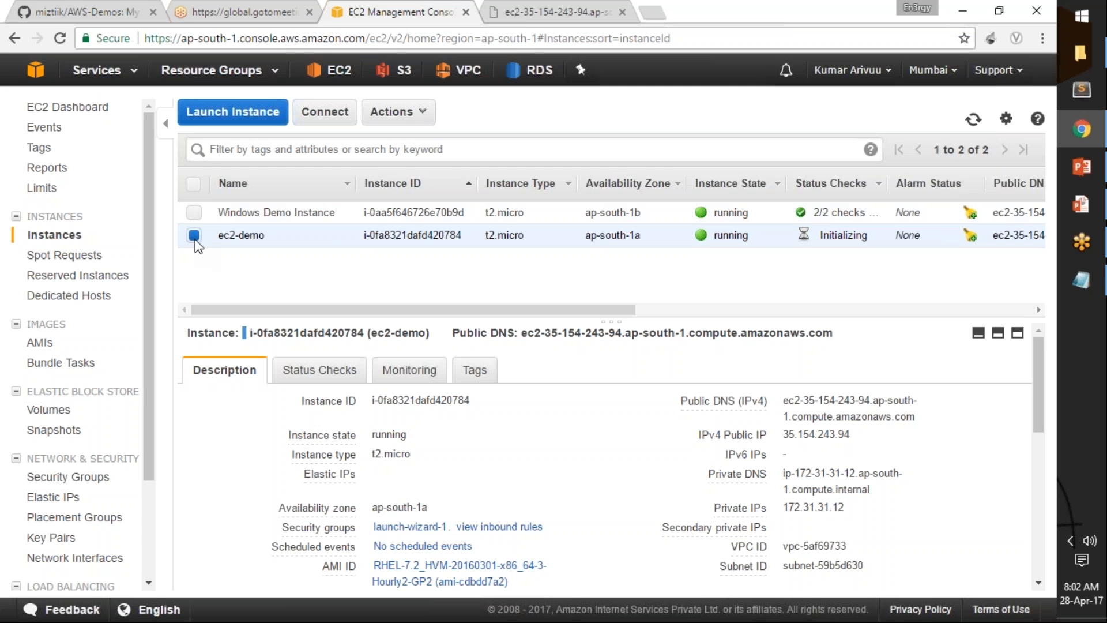
pyautogui.click(411, 114)
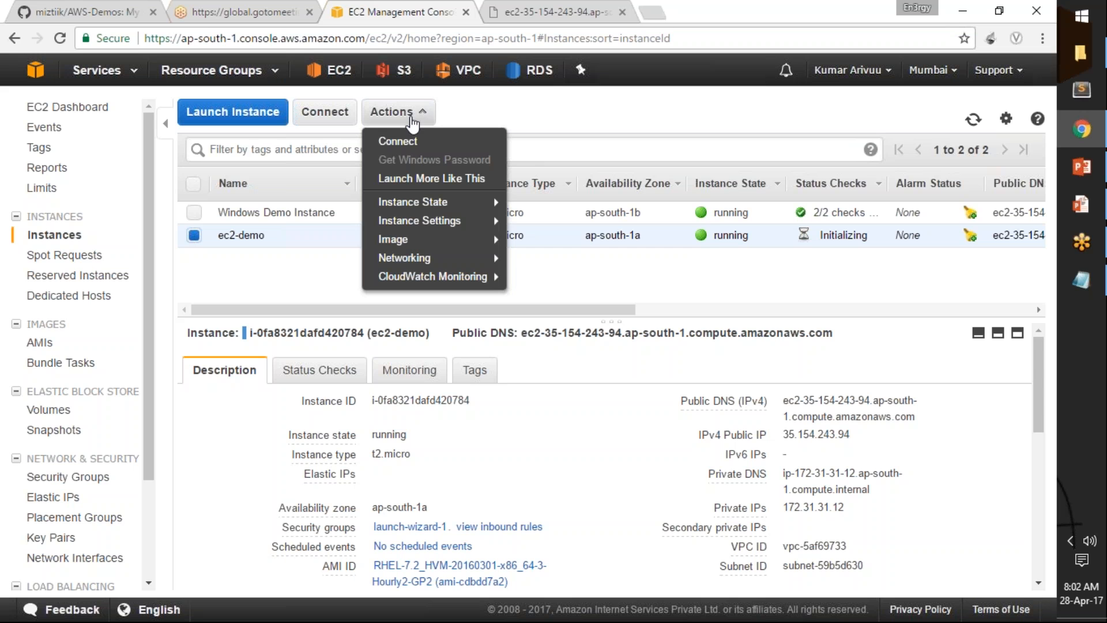
pyautogui.moveTo(426, 242)
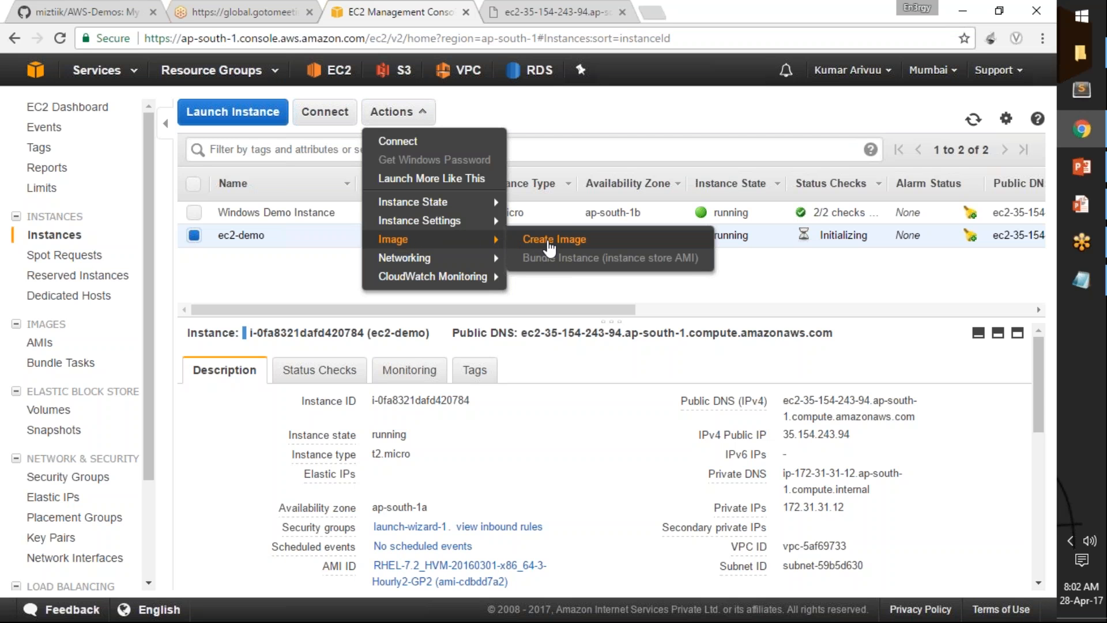
pyautogui.click(559, 241)
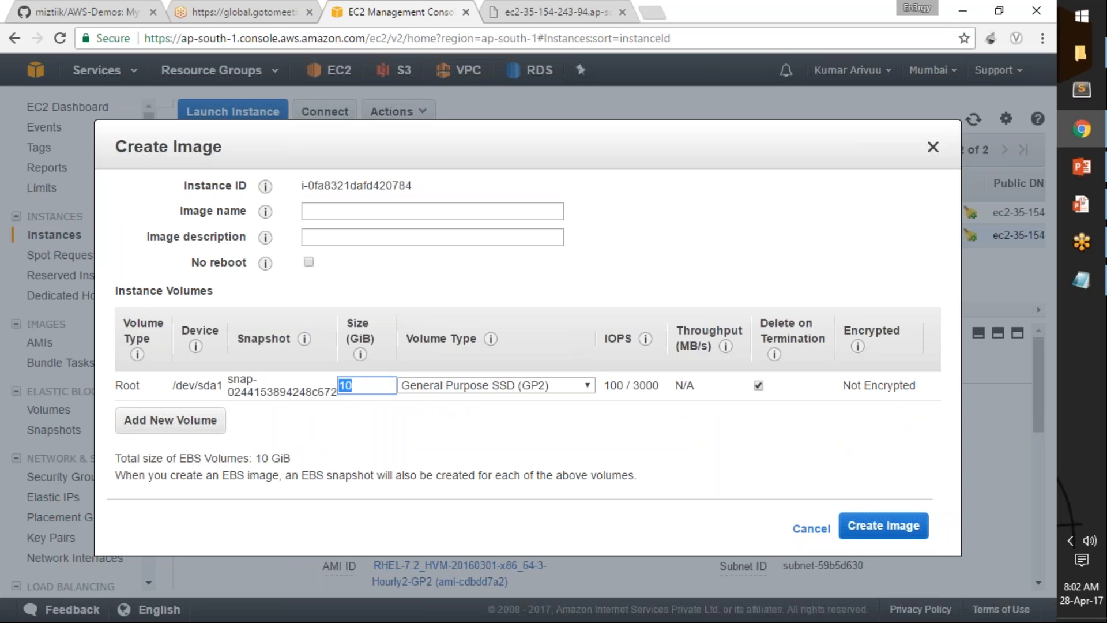
# Step: Set the image name to ec2-demo-image
pyautogui.click(555, 216)
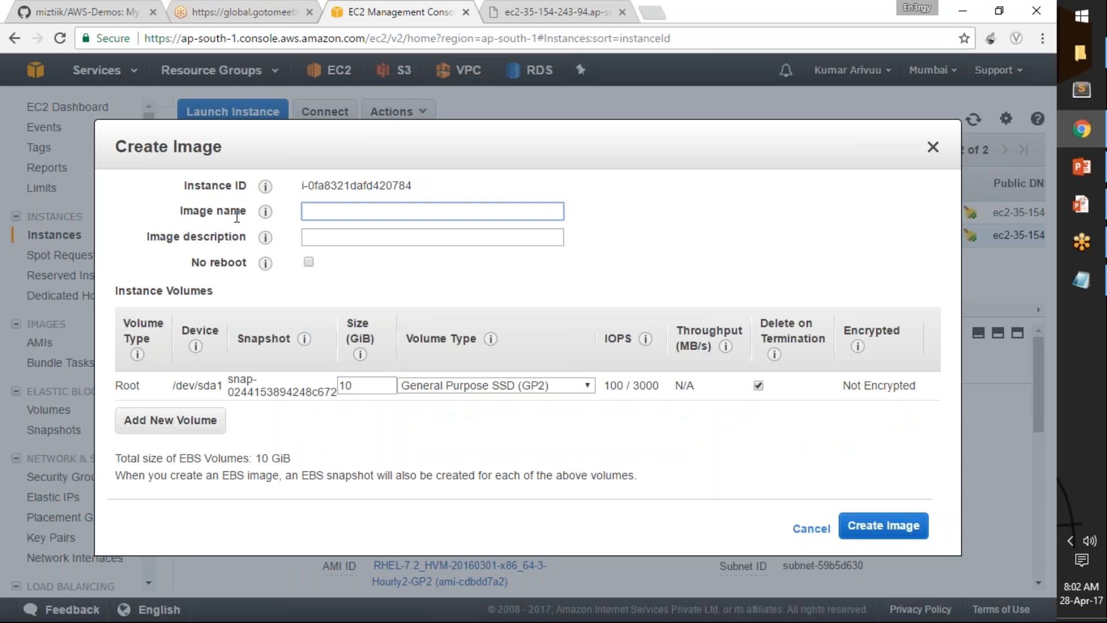
pyautogui.moveTo(265, 214)
pyautogui.write('dec-')
pyautogui.press('BackSpace')
pyautogui.press('BackSpace')
pyautogui.press('BackSpace')
pyautogui.press('BackSpace')
pyautogui.write('ec2-demo-image-wit')
pyautogui.press('BackSpace')
pyautogui.press('BackSpace')
pyautogui.press('BackSpace')
pyautogui.press('BackSpace')
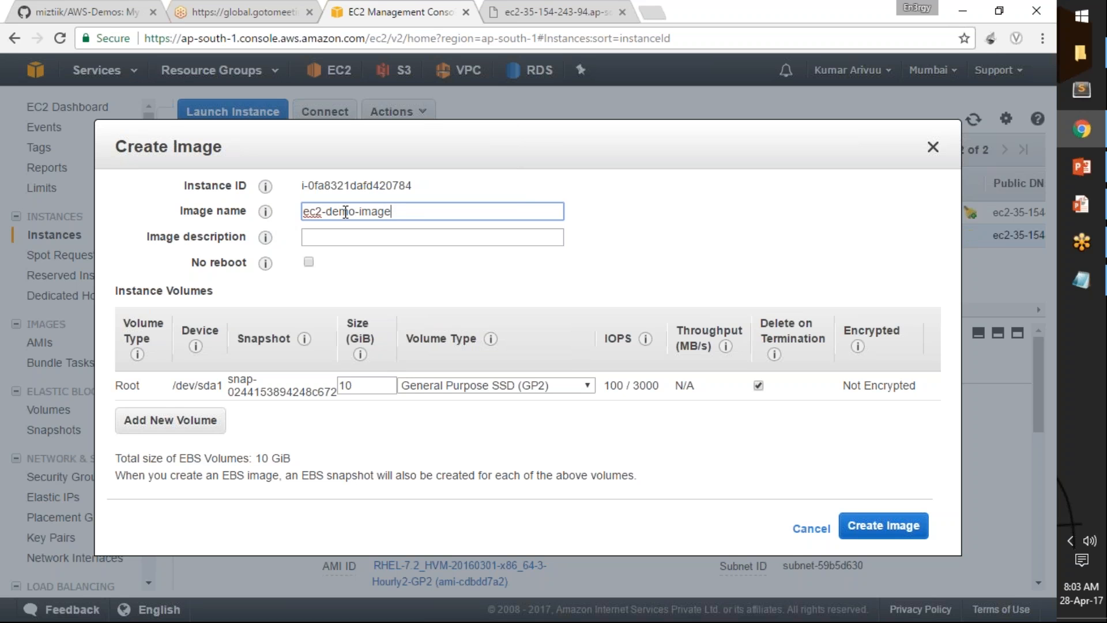
# Step: Reuse the image name in the description, extended to ec2-demo-image-with-httpd-preconfigured
pyautogui.hotkey('ctrl', 'a')
pyautogui.hotkey('ctrl', 'c')
pyautogui.press('Tab')
pyautogui.hotkey('ctrl', 'v')
pyautogui.write('-')
pyautogui.write('with-hp')
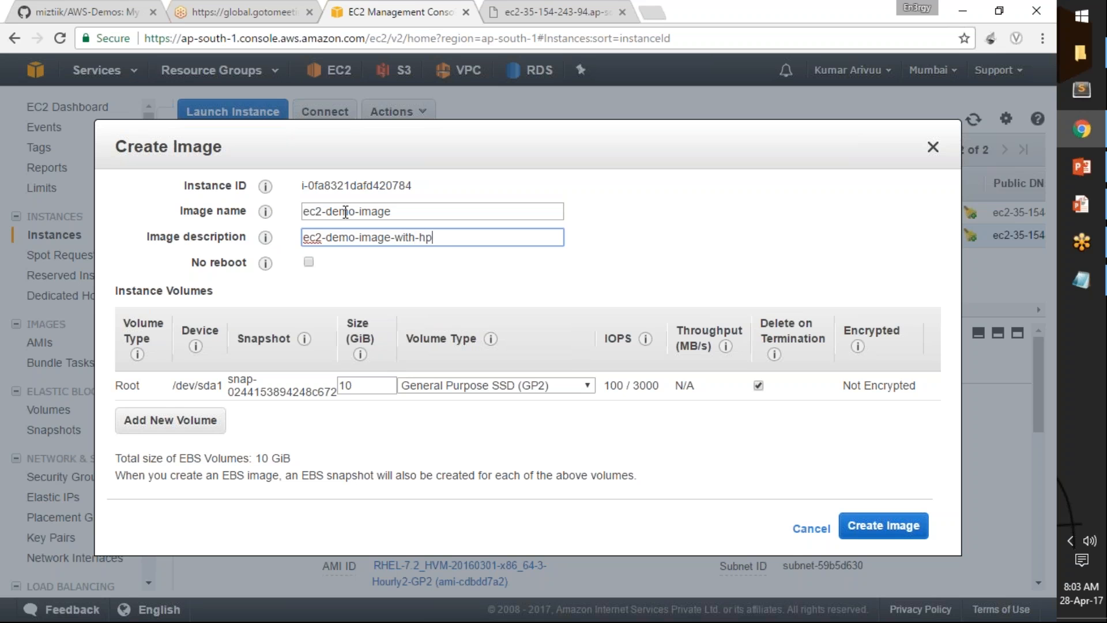
pyautogui.press('BackSpace')
pyautogui.write('ttpd-preconfigured')
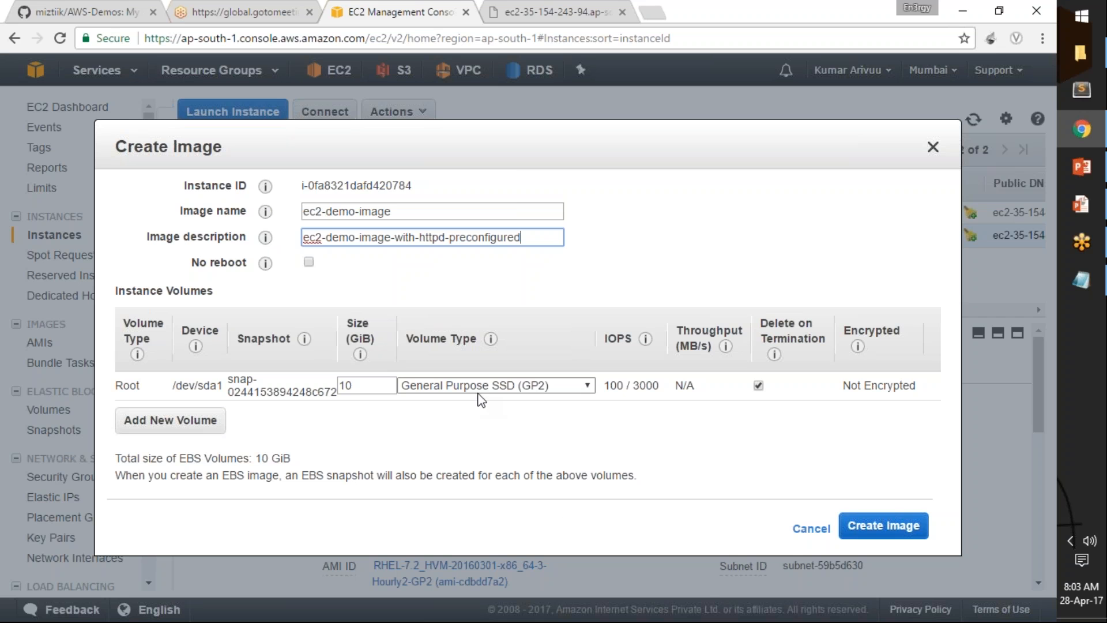
# Step: Enable the No reboot option, create the image and dismiss the confirmation
pyautogui.moveTo(265, 263)
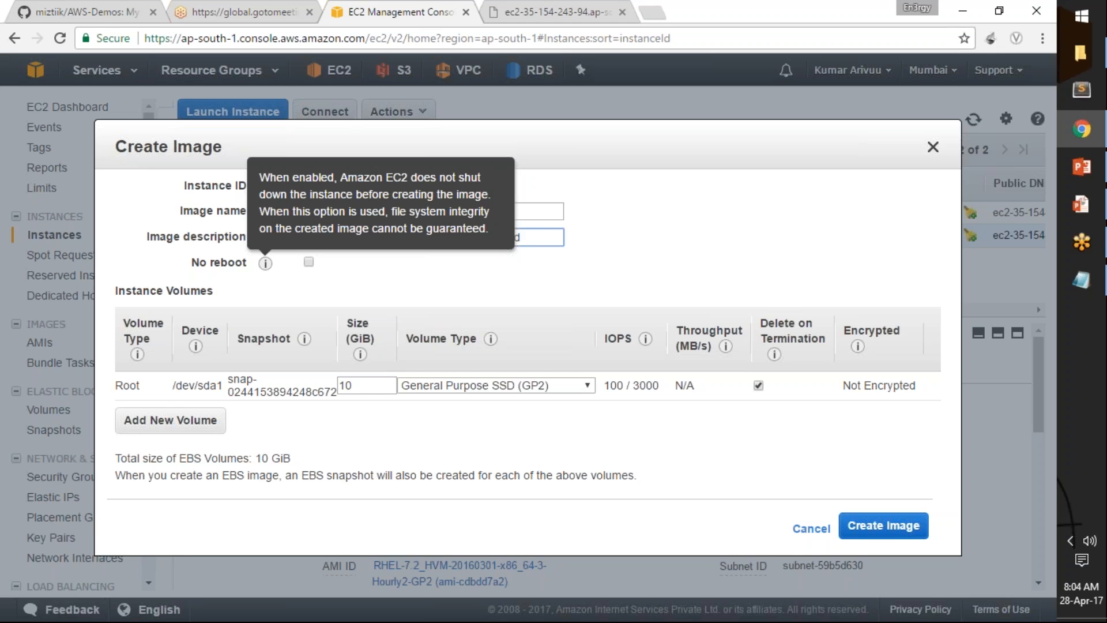
pyautogui.click(309, 261)
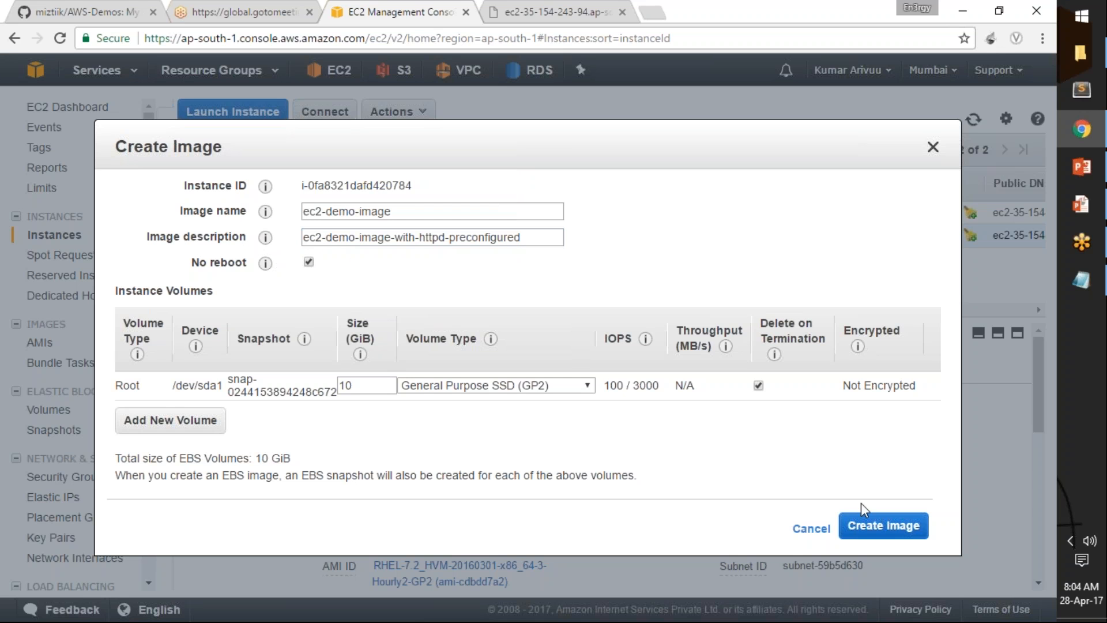
pyautogui.click(892, 530)
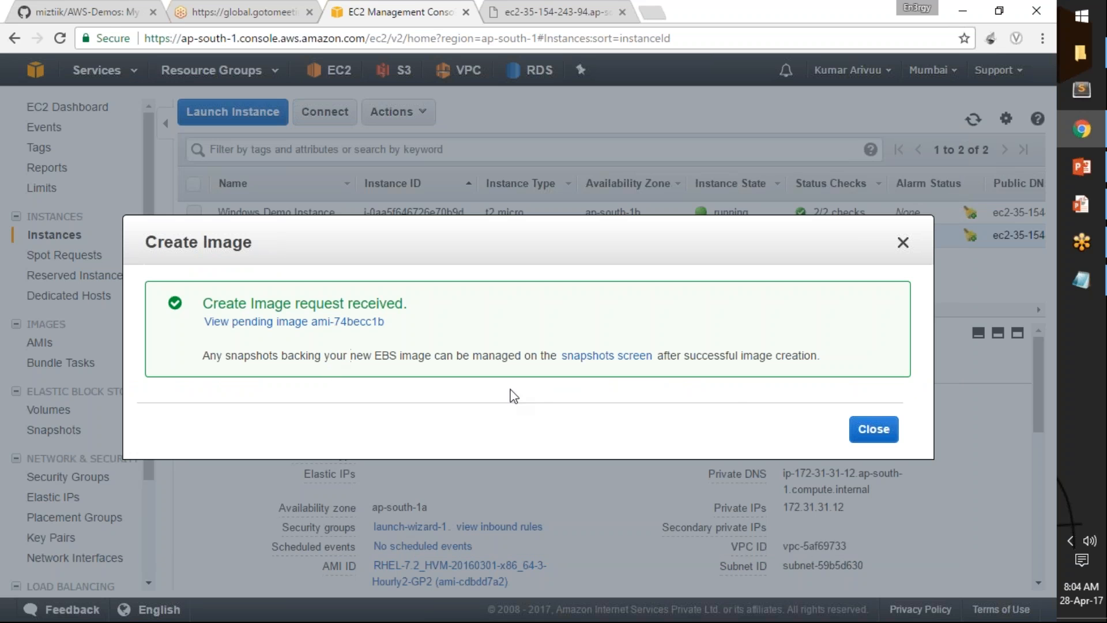
pyautogui.click(875, 438)
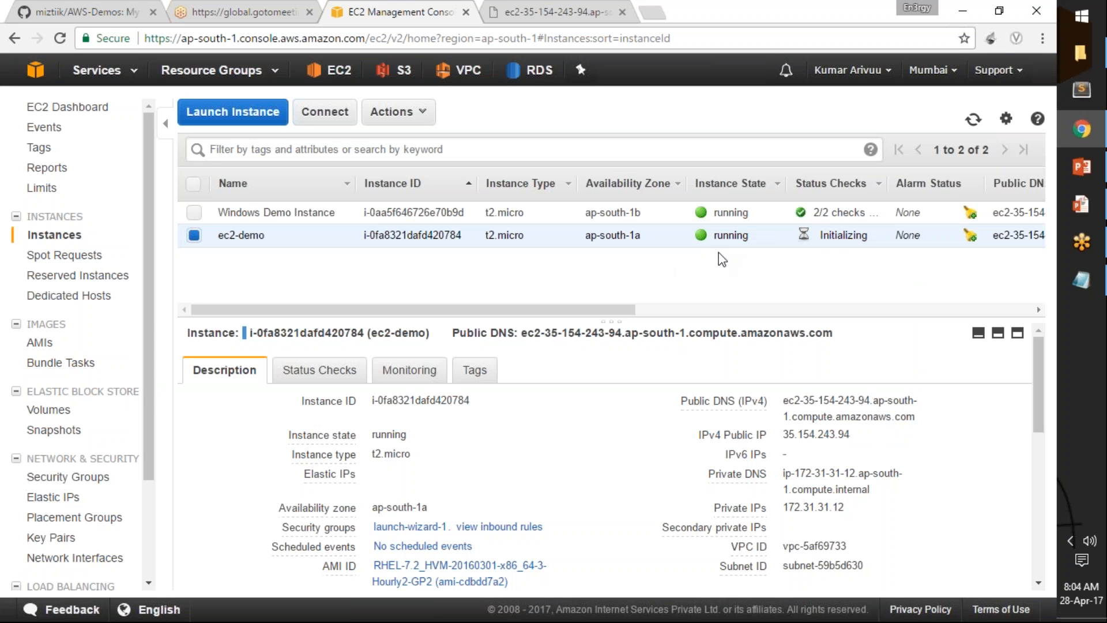
# Step: Open the list of AMIs and examine the details of ec2-demo-image in an enlarged details area
pyautogui.doubleClick(744, 236)
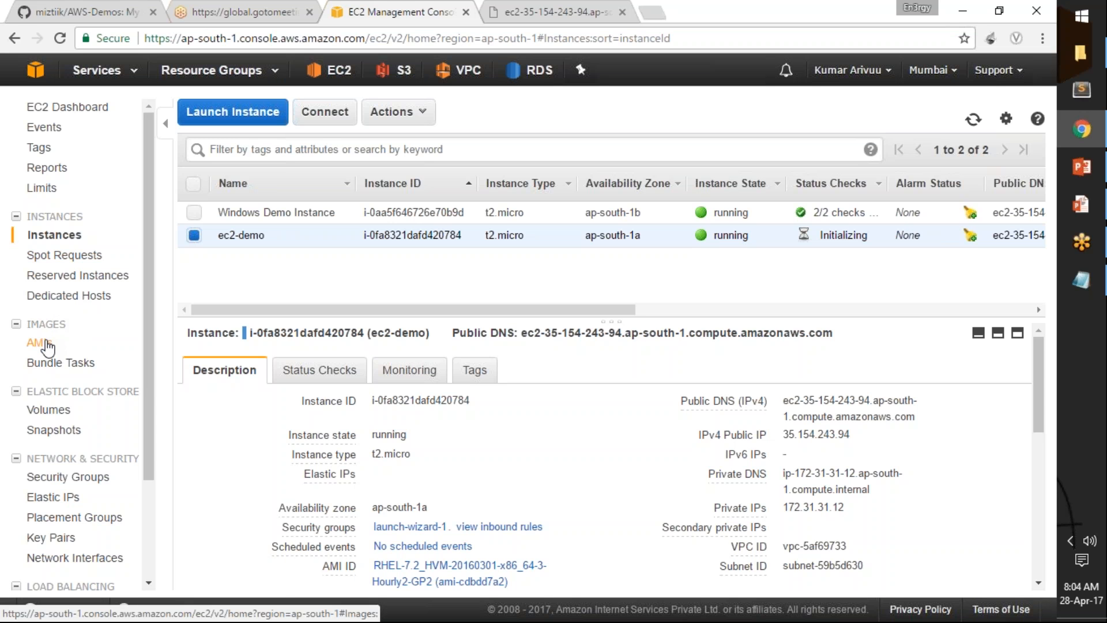
pyautogui.click(48, 347)
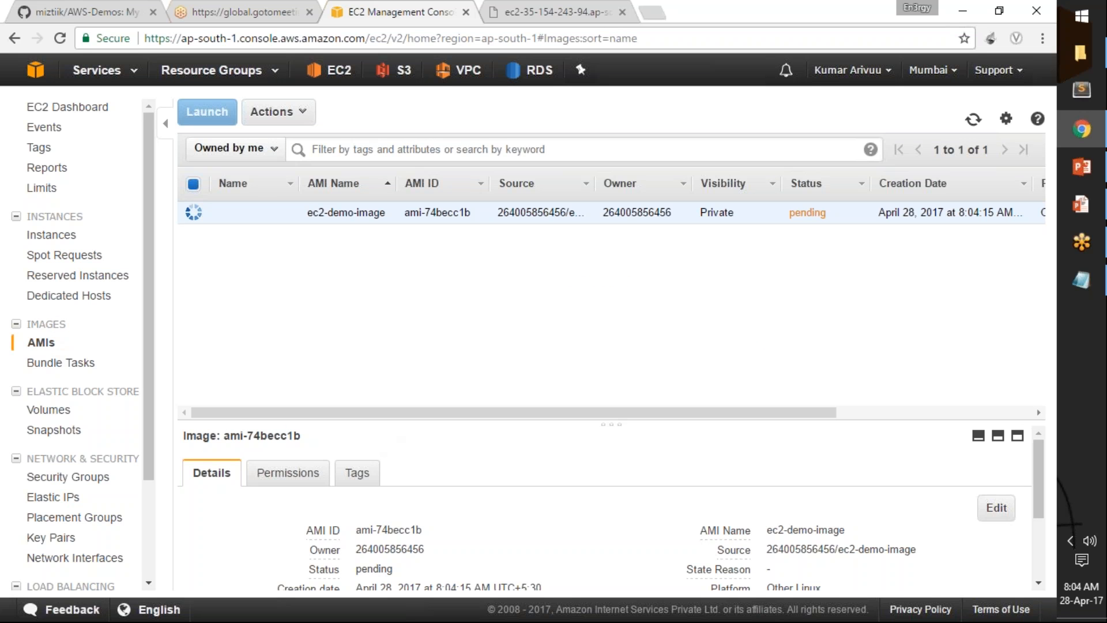
pyautogui.moveTo(383, 423); pyautogui.dragTo(403, 291)
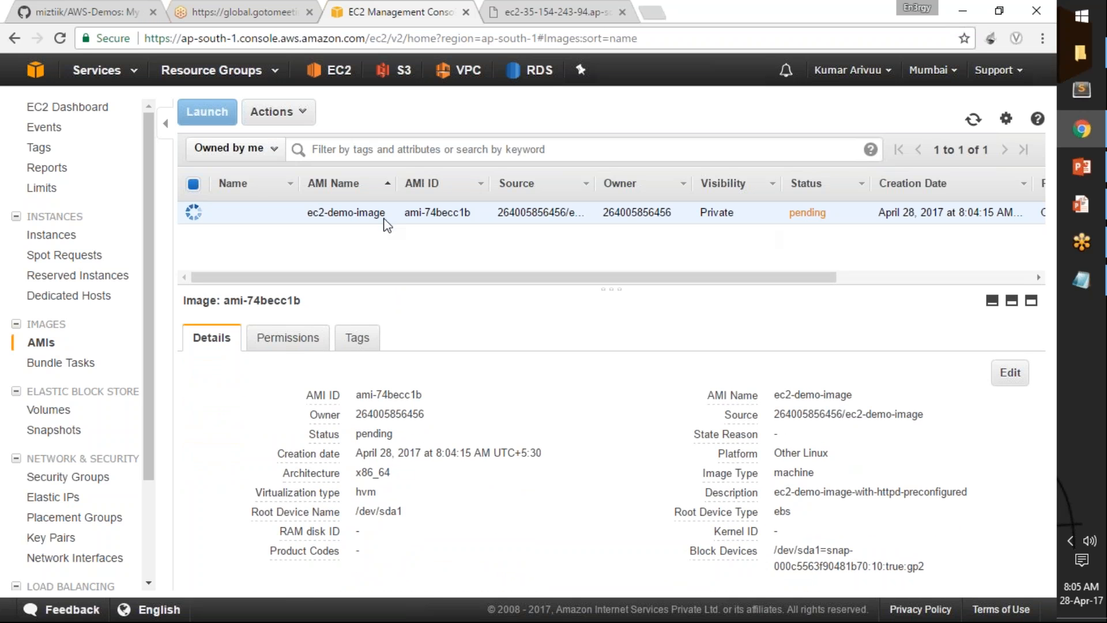
pyautogui.moveTo(308, 213); pyautogui.dragTo(388, 217)
pyautogui.moveTo(570, 277); pyautogui.dragTo(563, 322)
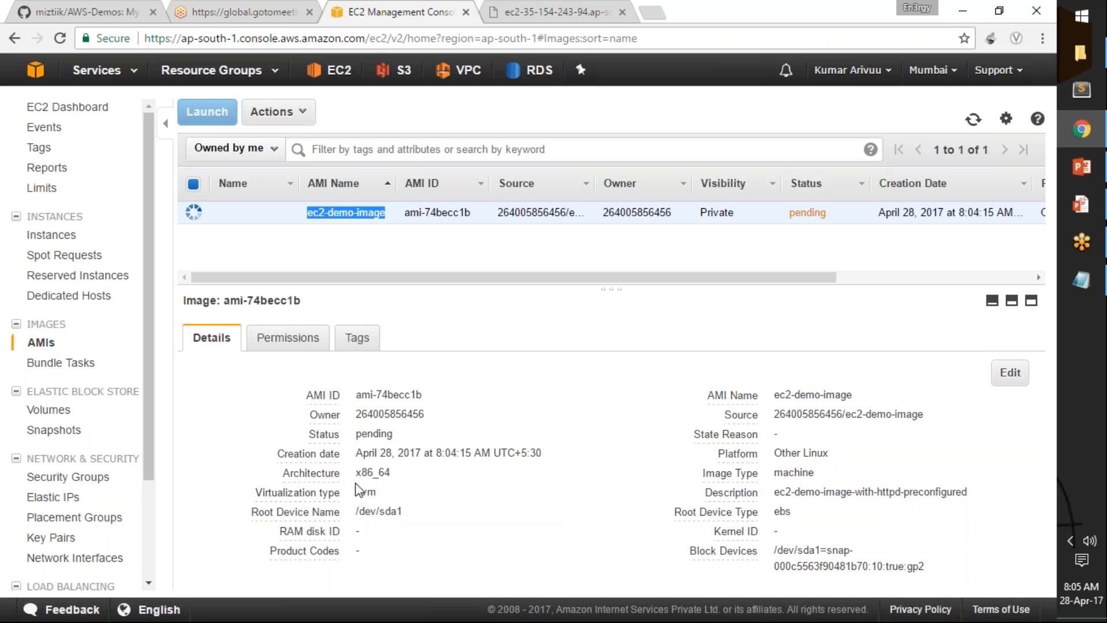
pyautogui.click(356, 486)
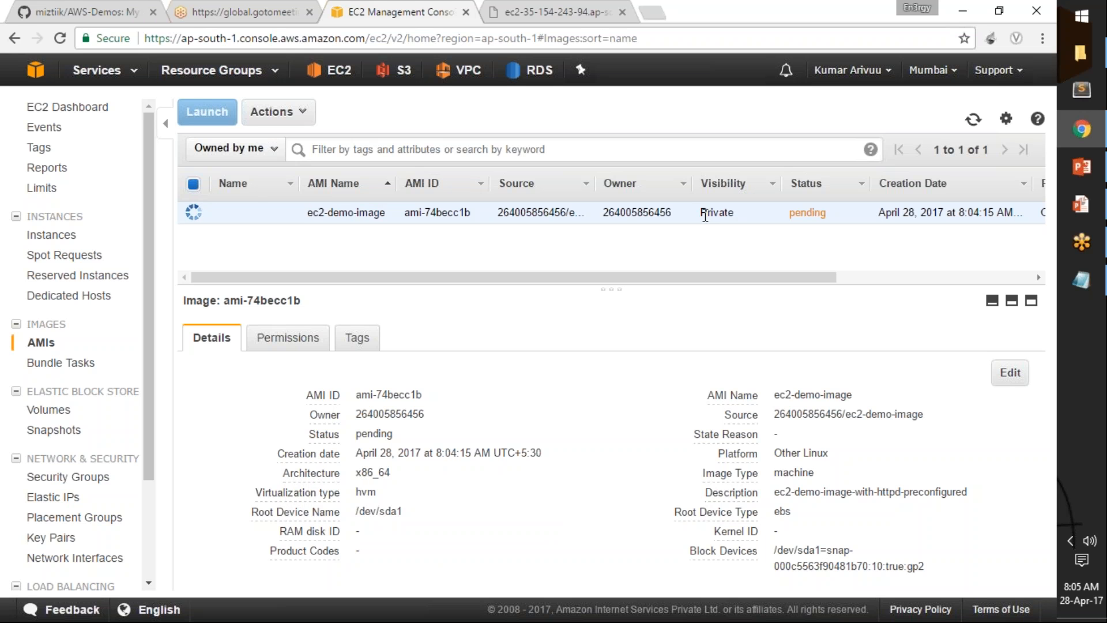
# Step: Check the visibility and permissions of ec2-demo-image
pyautogui.moveTo(702, 213); pyautogui.dragTo(738, 219)
pyautogui.doubleClick(285, 342)
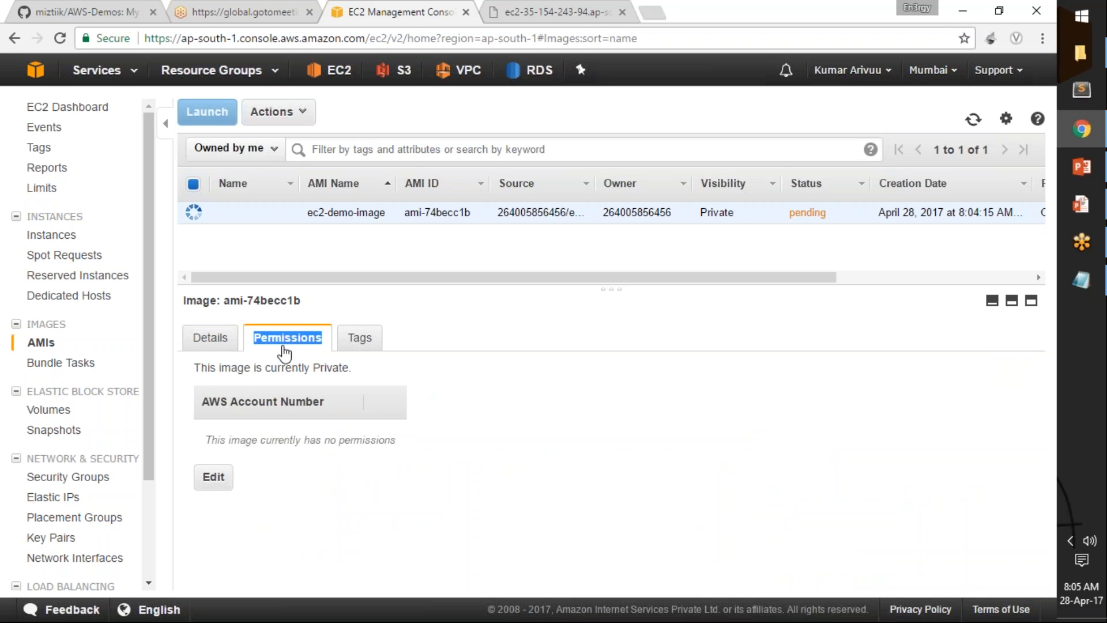
pyautogui.click(483, 497)
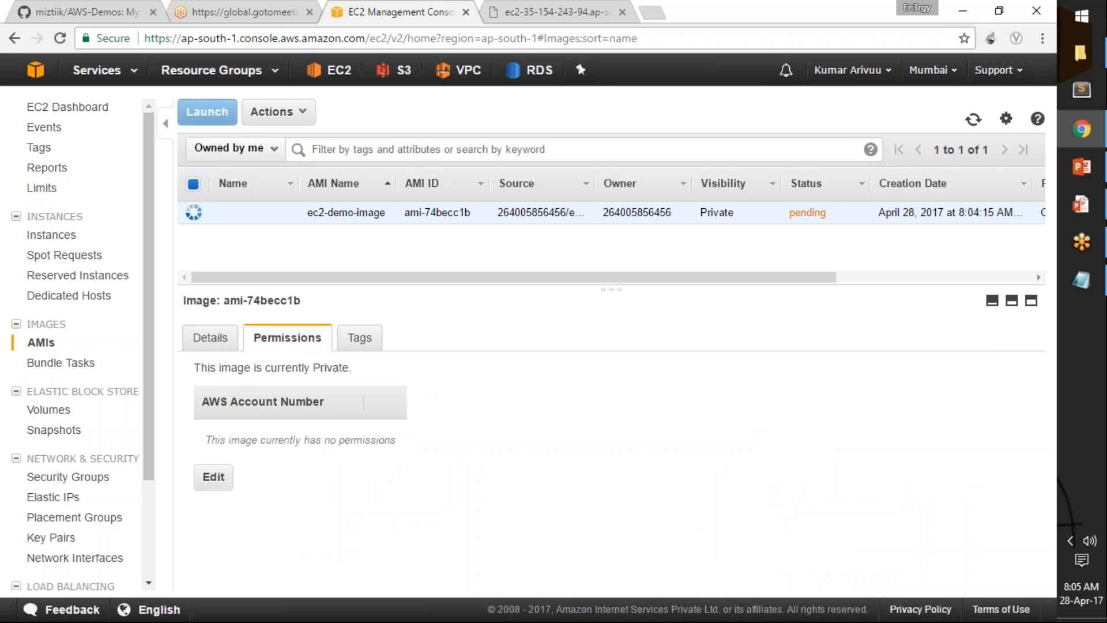
pyautogui.moveTo(194, 367); pyautogui.dragTo(359, 367)
pyautogui.click(359, 367)
# Step: Examine the Public and Private sharing options in the image's permission settings, leaving without saving
pyautogui.click(215, 484)
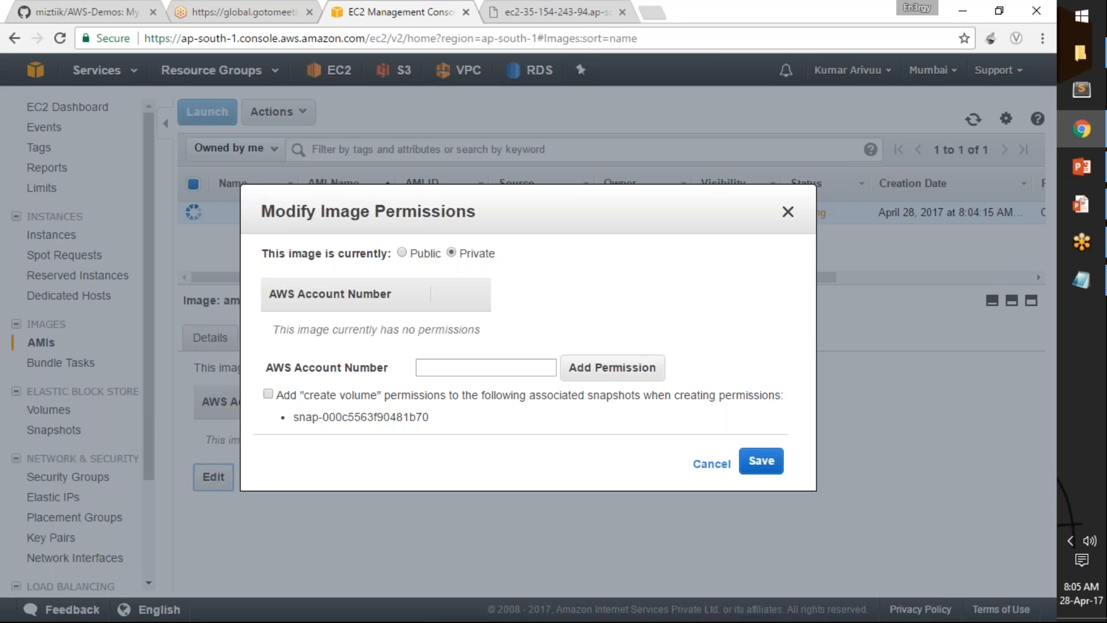
pyautogui.click(402, 253)
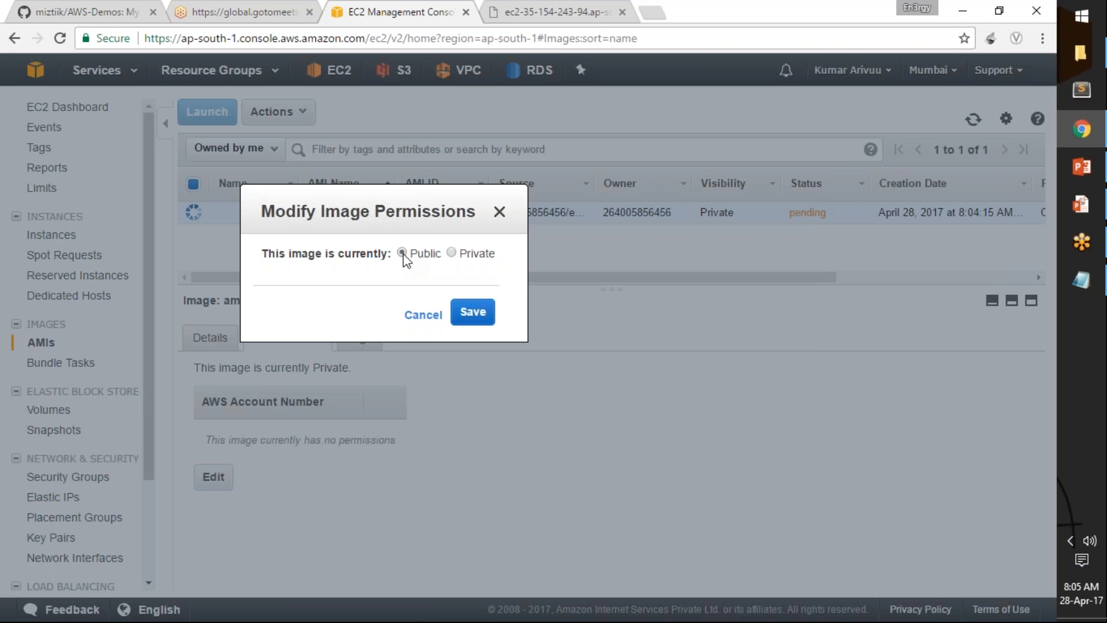
pyautogui.click(452, 254)
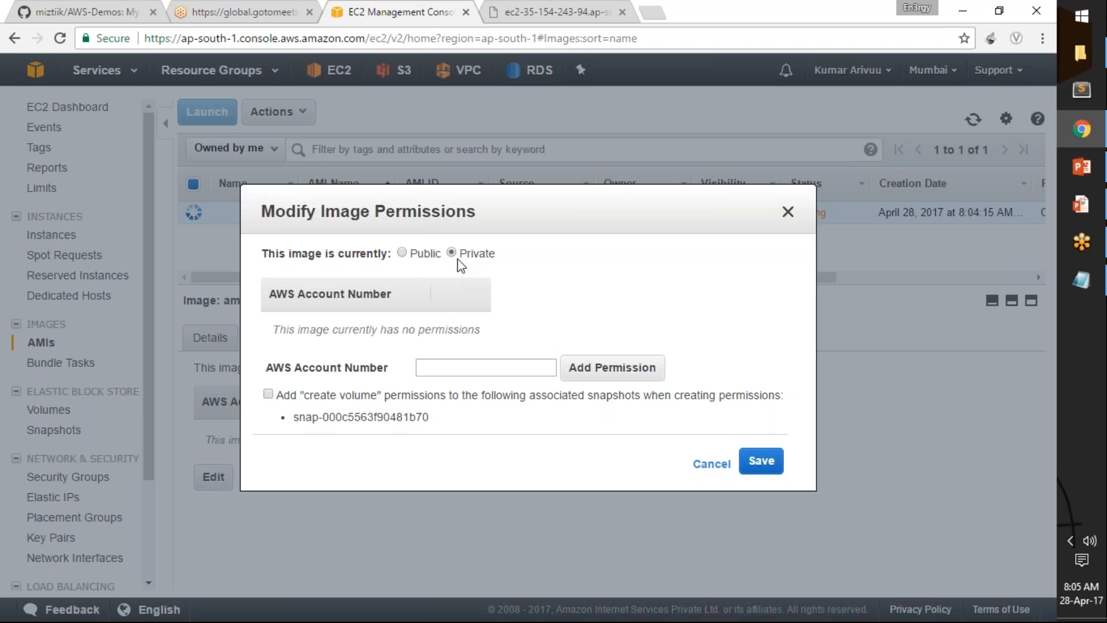
pyautogui.click(489, 364)
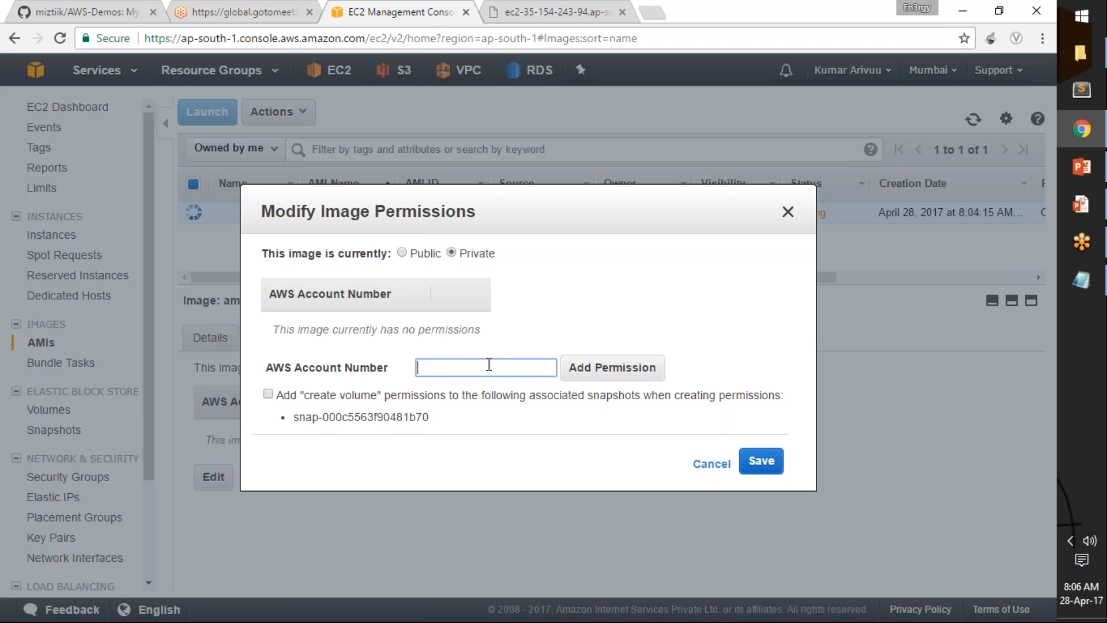
pyautogui.moveTo(266, 367); pyautogui.dragTo(403, 375)
pyautogui.click(426, 367)
pyautogui.click(712, 465)
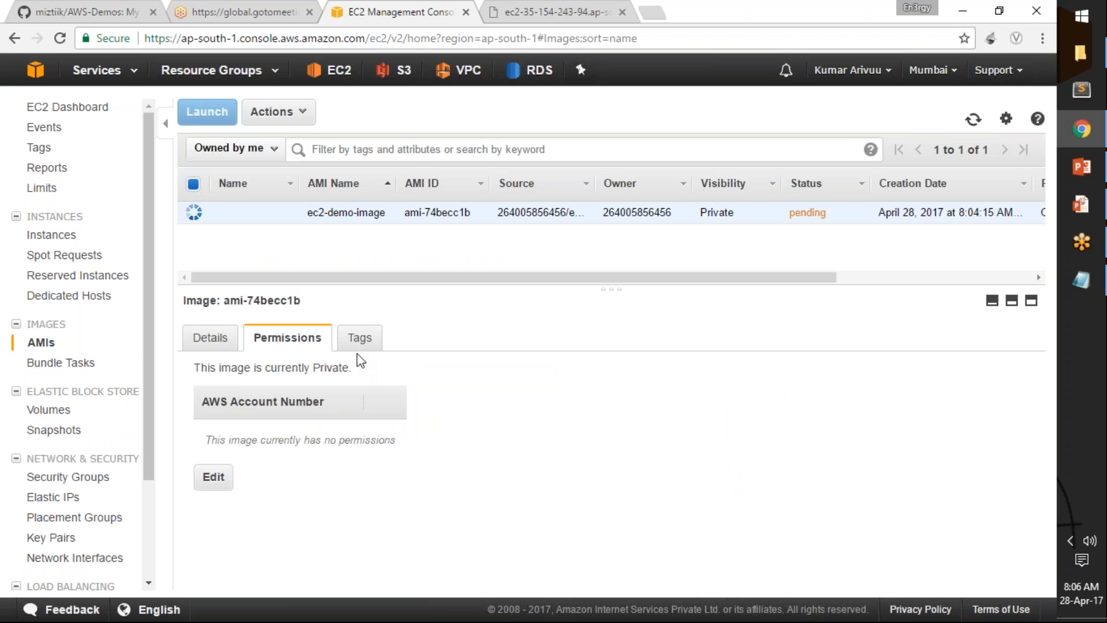
# Step: Add a tag with key Name and value ec2-demo-image to the AMI and save it
pyautogui.click(364, 342)
pyautogui.hotkey('ctrl', '-')
pyautogui.hotkey('ctrl', '-')
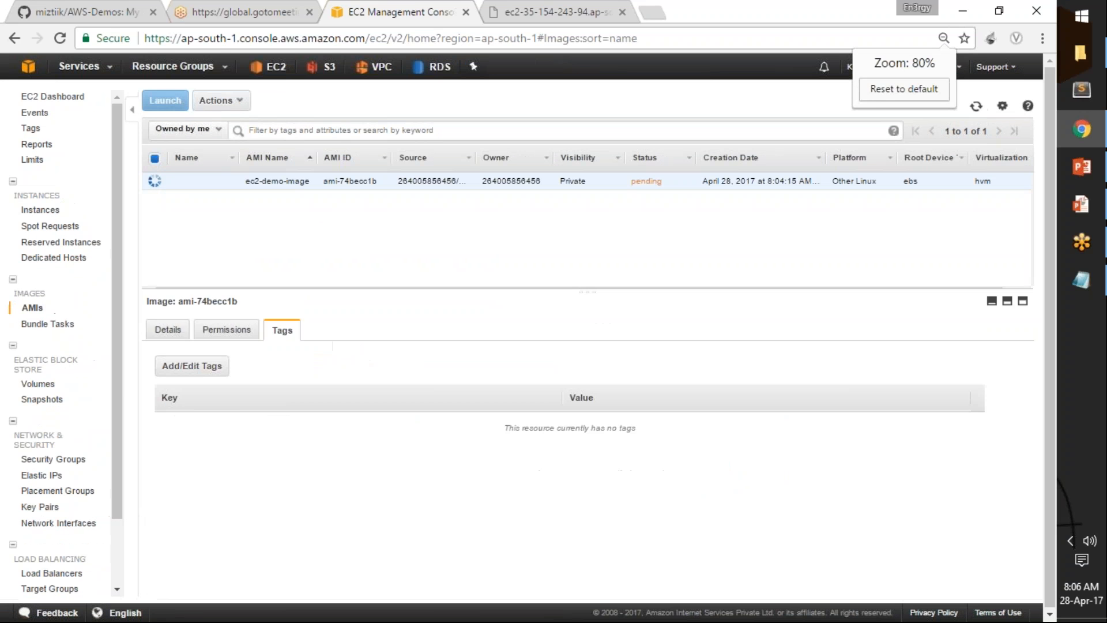
pyautogui.click(927, 89)
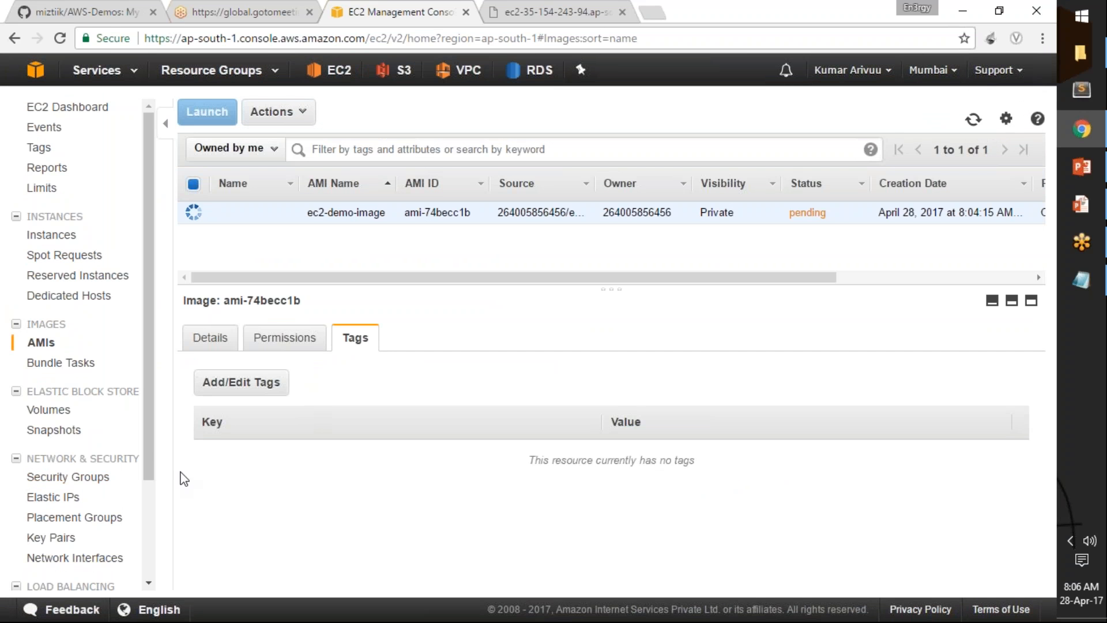
pyautogui.click(248, 385)
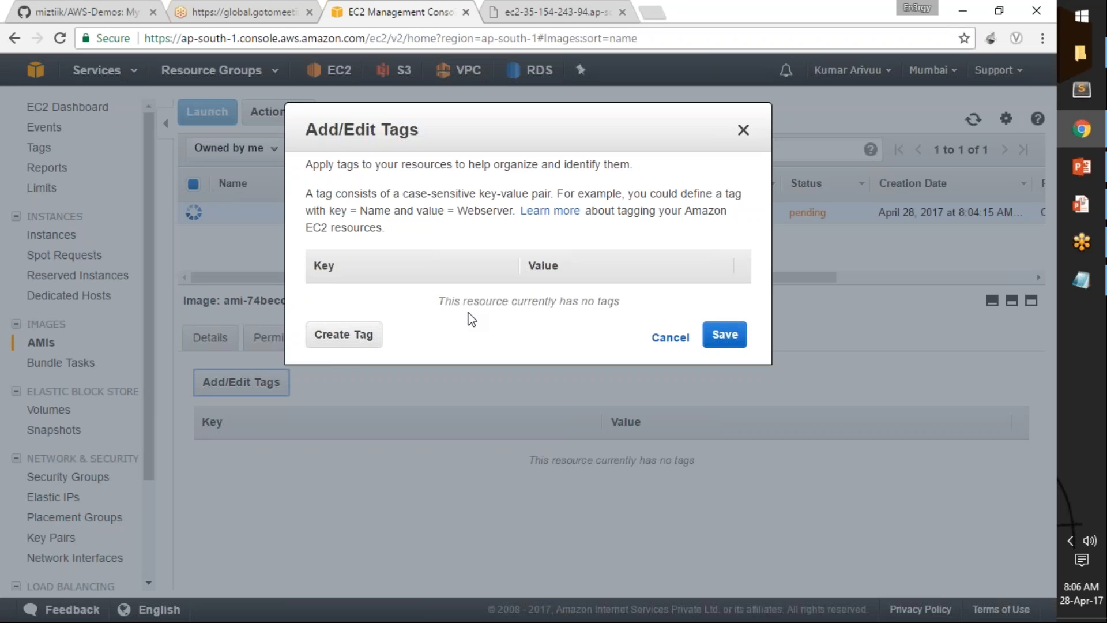
pyautogui.click(342, 346)
pyautogui.write('Name')
pyautogui.press('Tab')
pyautogui.write('ec2-demo-image')
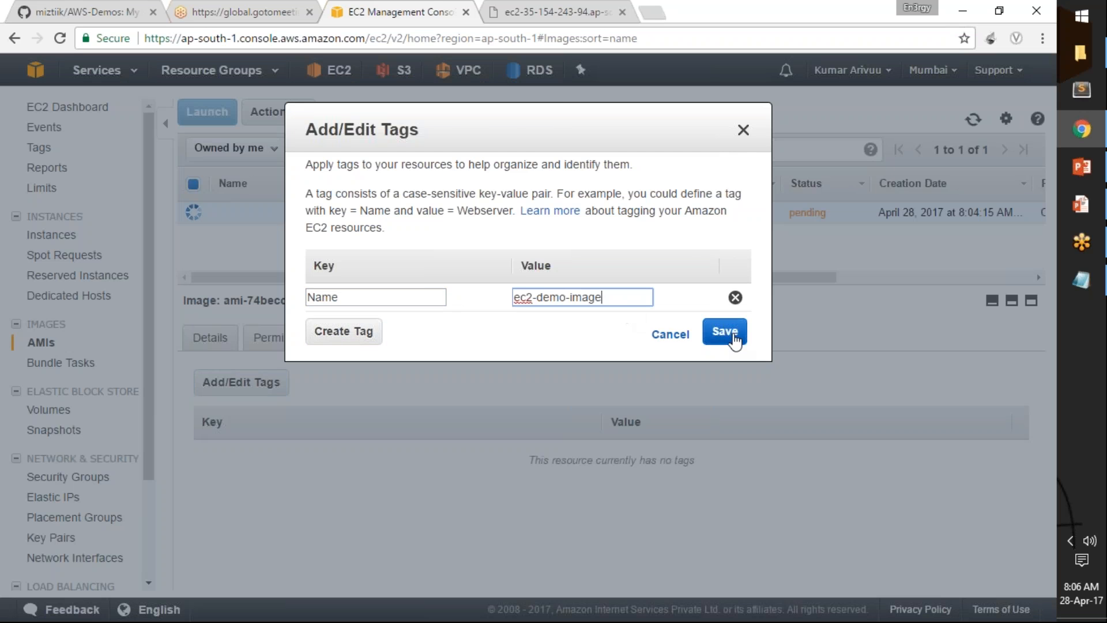
pyautogui.click(730, 338)
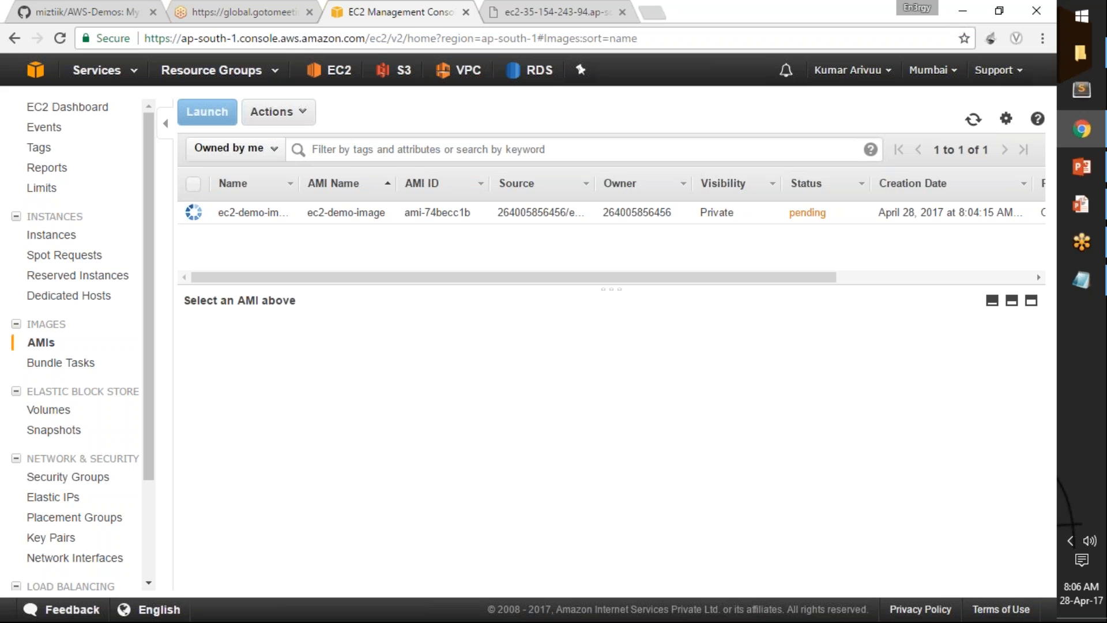
# Step: Reselect ec2-demo-image in the AMI list and review its tags and details
pyautogui.click(196, 213)
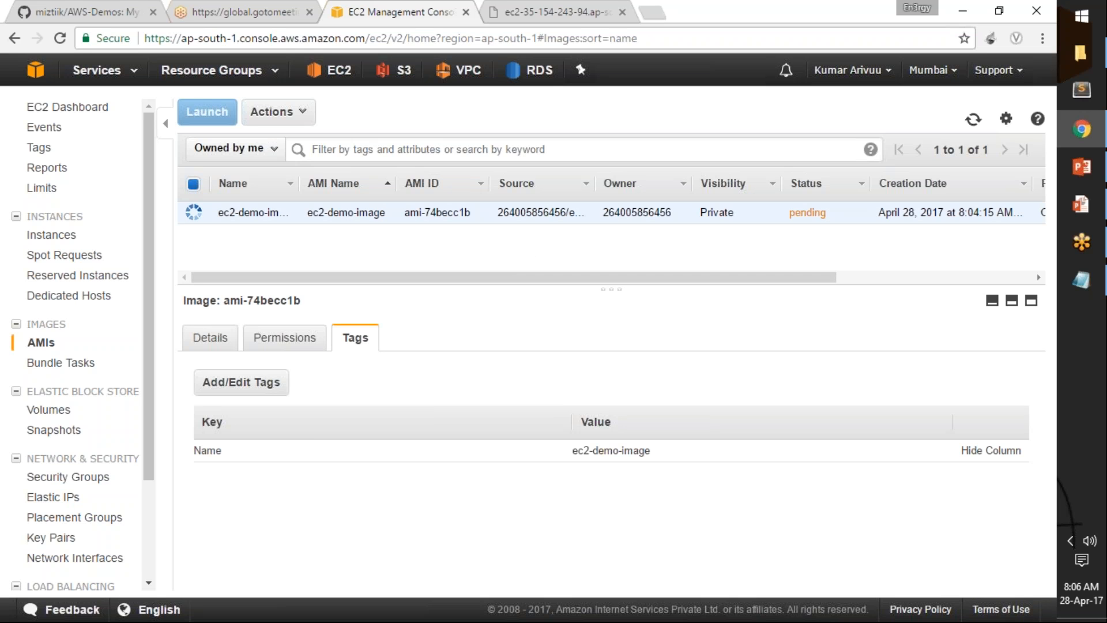
pyautogui.click(208, 337)
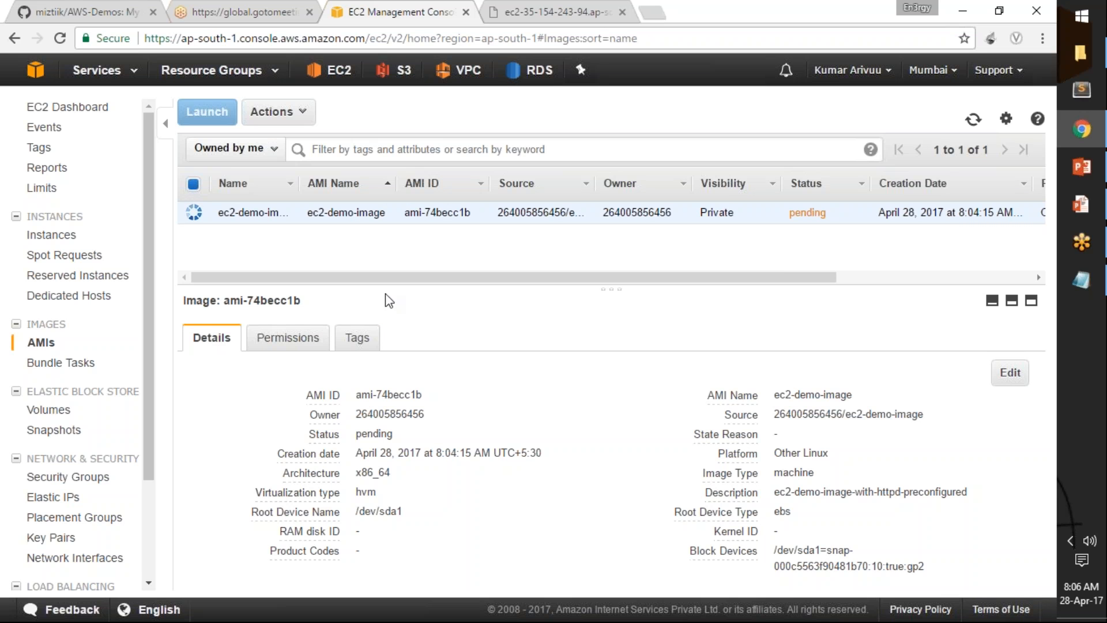
pyautogui.moveTo(378, 278); pyautogui.dragTo(354, 293)
# Step: Examine the Modify Boot Volume Setting notice for ec2-demo-image without saving, and check the image's status
pyautogui.click(295, 115)
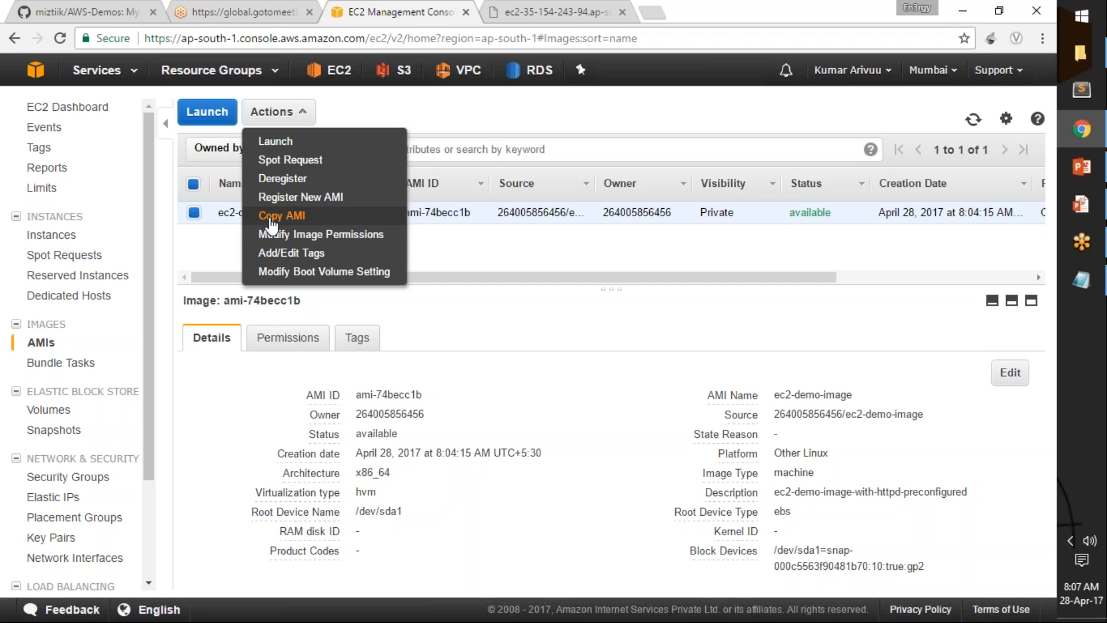
pyautogui.click(333, 272)
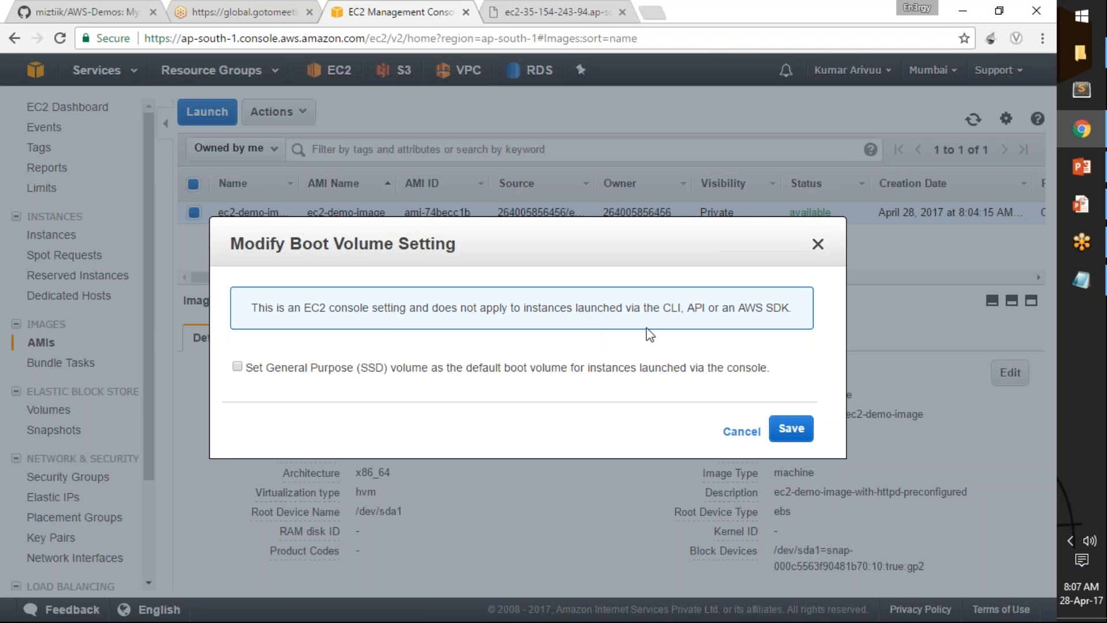
pyautogui.moveTo(663, 308); pyautogui.dragTo(765, 312)
pyautogui.click(676, 308)
pyautogui.moveTo(739, 308); pyautogui.dragTo(797, 323)
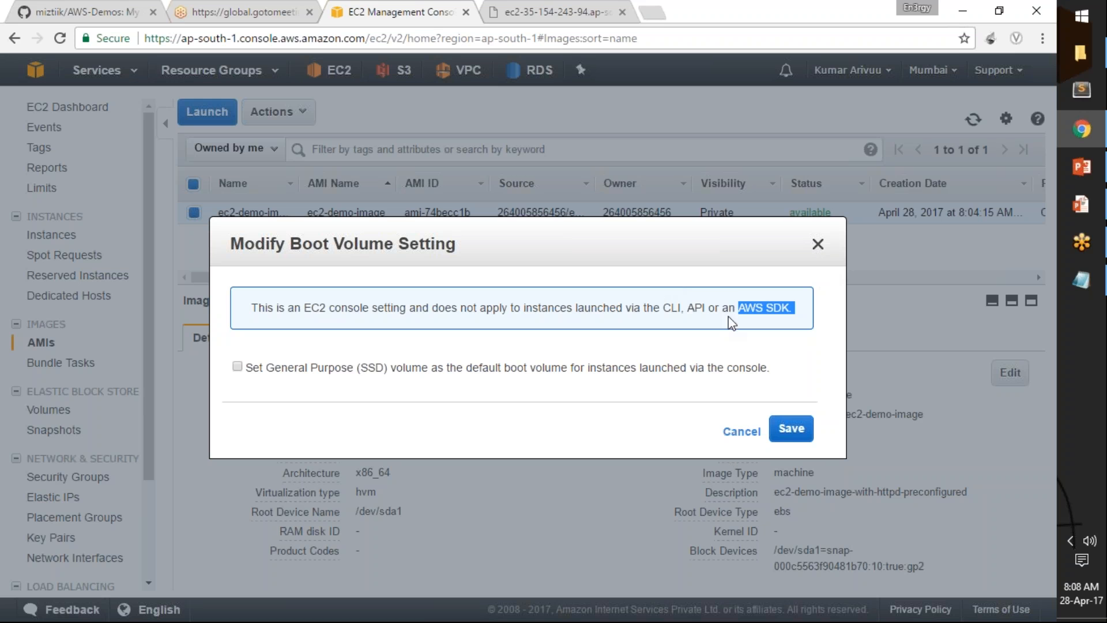
pyautogui.click(689, 312)
pyautogui.moveTo(689, 312); pyautogui.dragTo(714, 312)
pyautogui.click(701, 312)
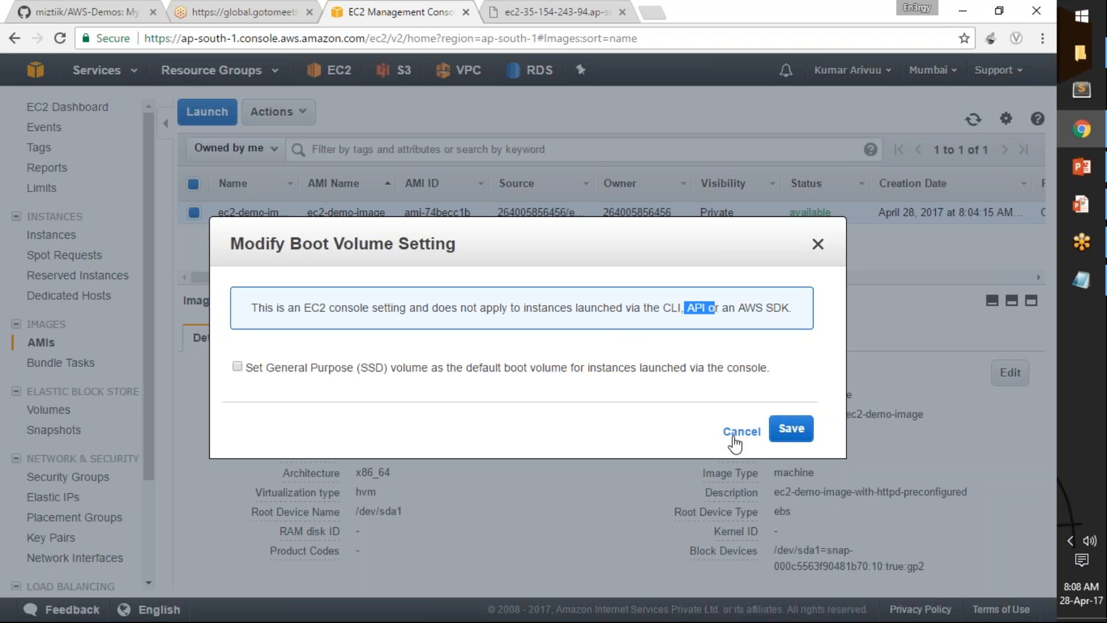
pyautogui.click(743, 434)
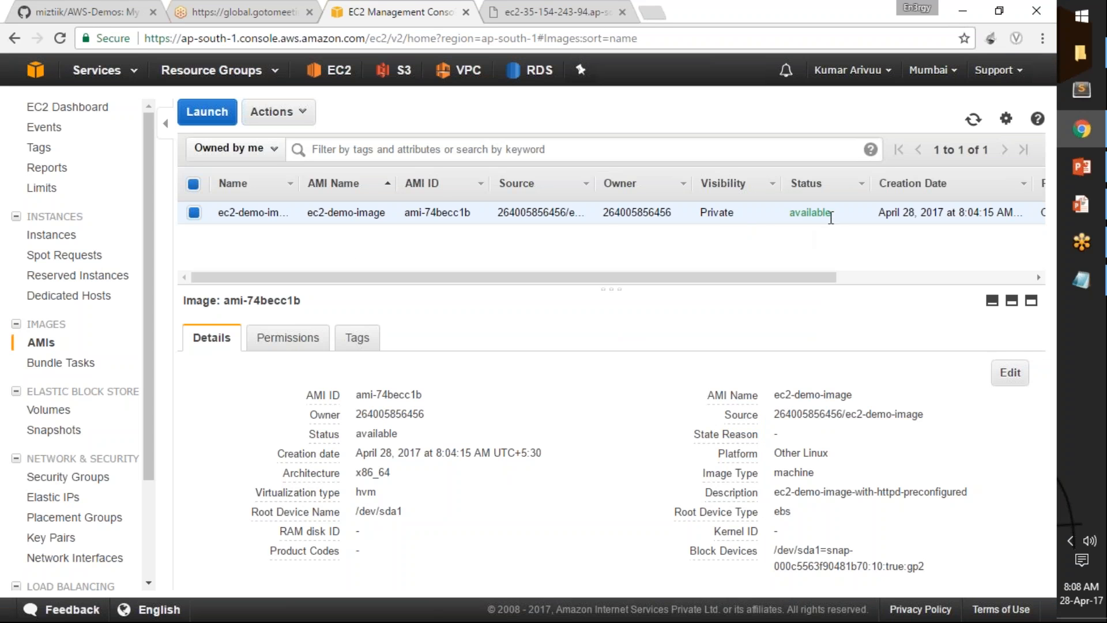
pyautogui.moveTo(832, 216); pyautogui.dragTo(771, 218)
pyautogui.click(810, 238)
# Step: Start registering a new AMI named ec2-demo-image with the description ec2-demo-image-with-httpd-preconfigured
pyautogui.click(300, 115)
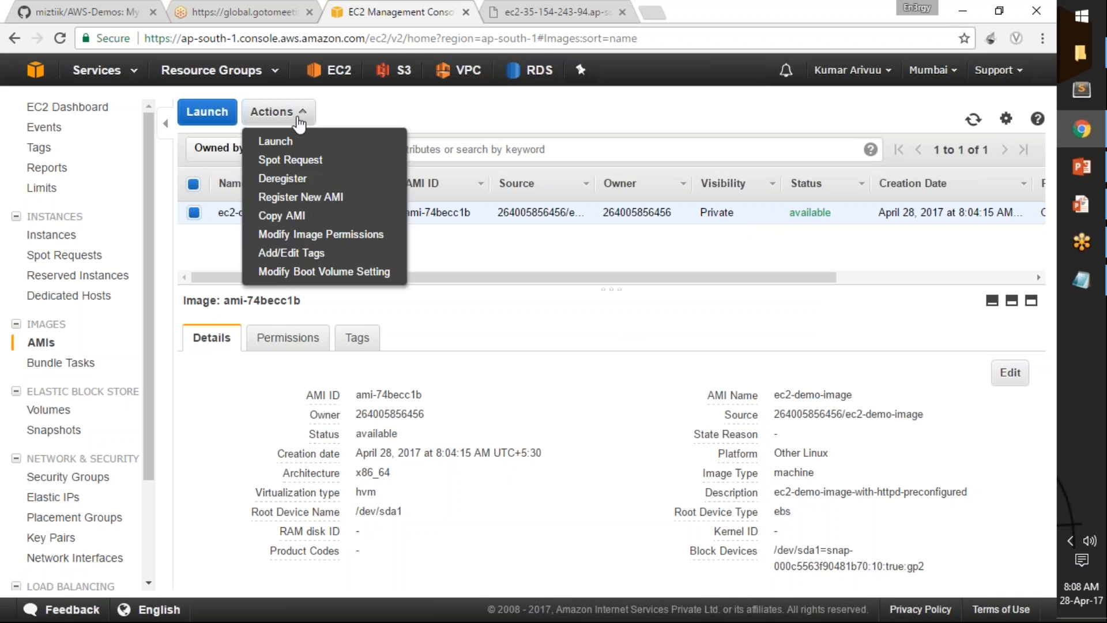
pyautogui.click(302, 199)
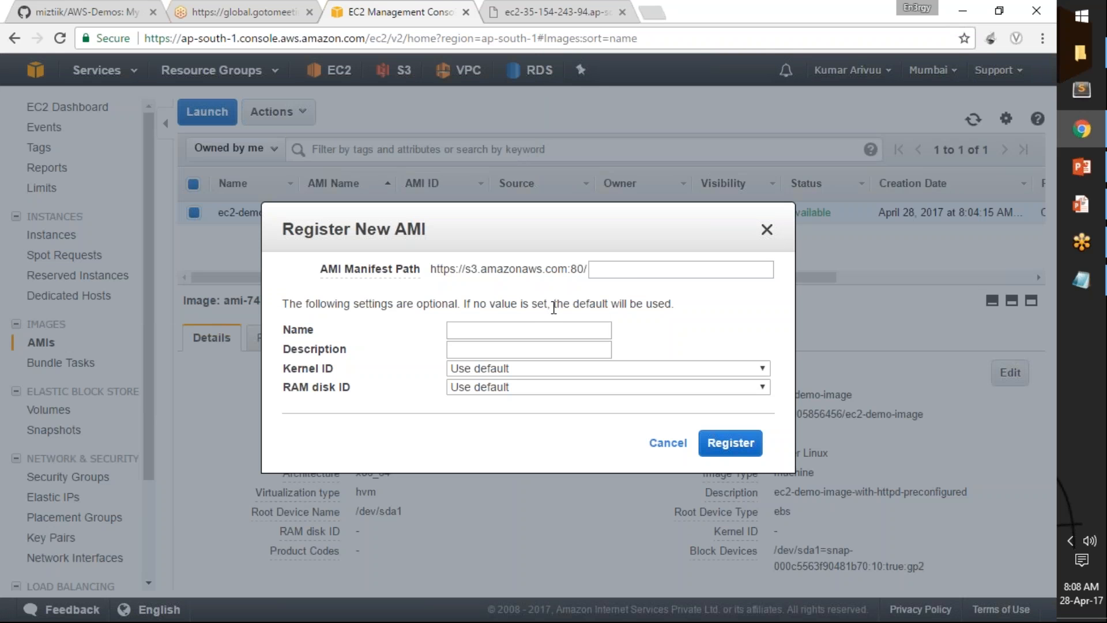
pyautogui.click(600, 271)
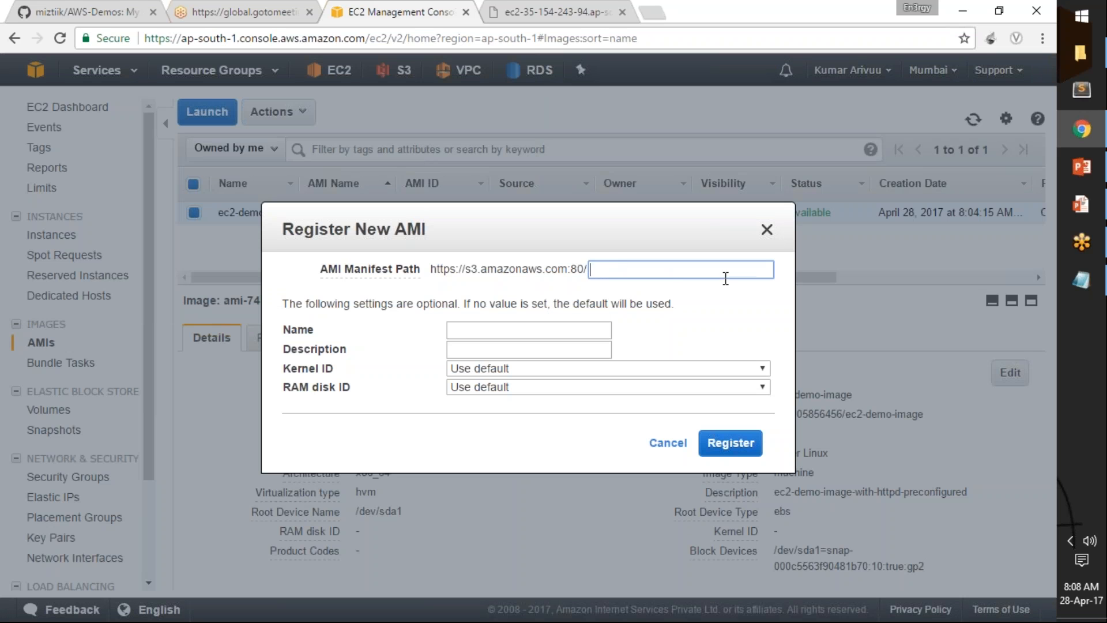
pyautogui.click(474, 328)
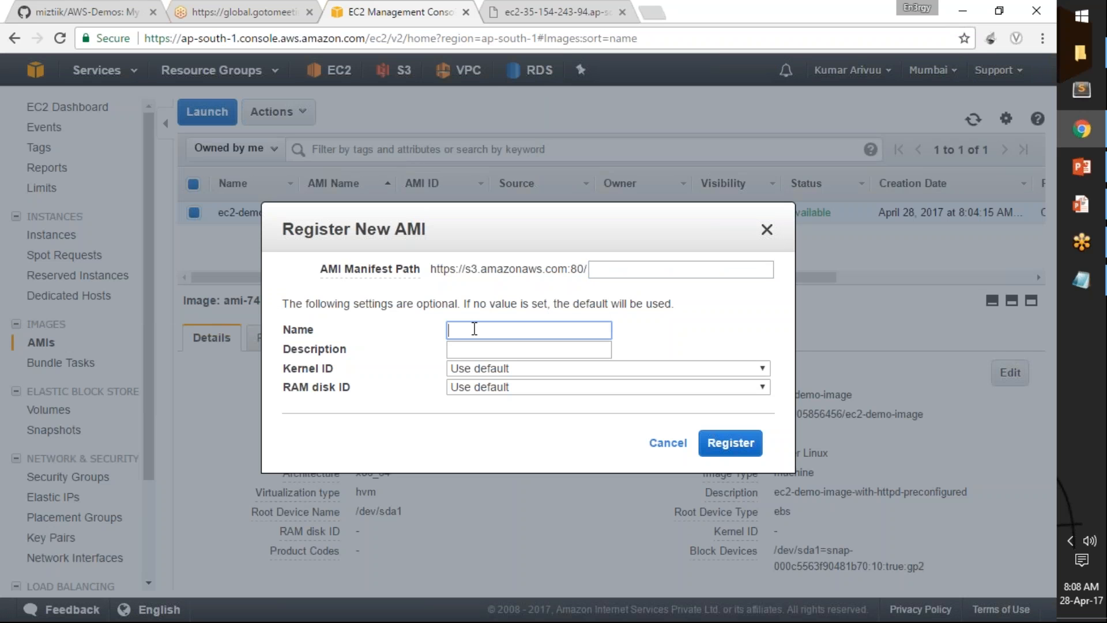
pyautogui.write('ec2-demo-image')
pyautogui.click(487, 350)
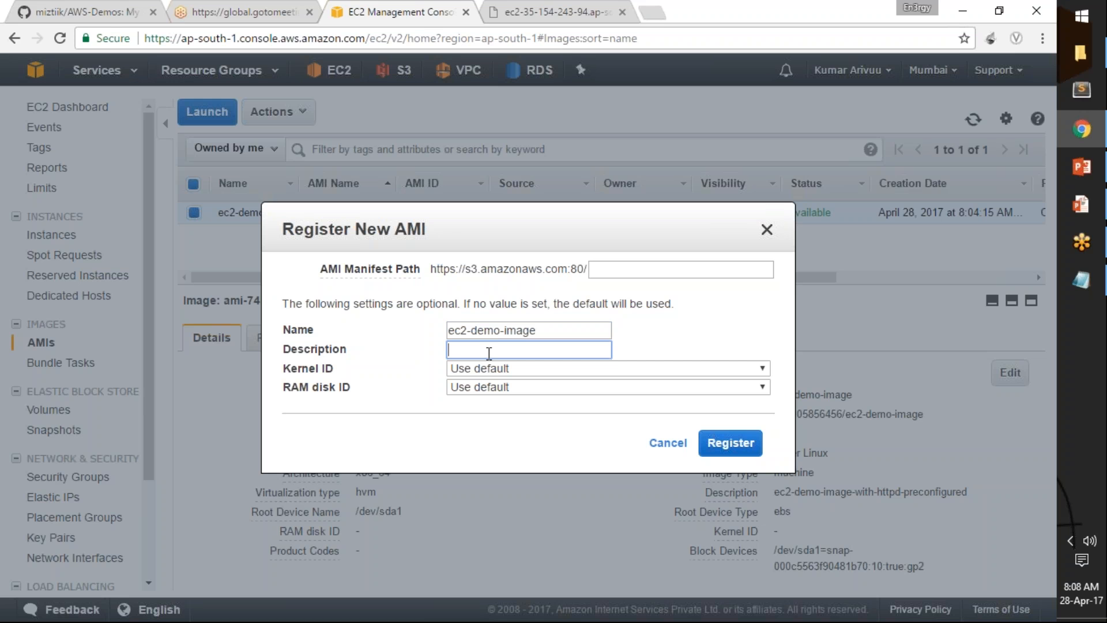
pyautogui.write('ec2-demo-image')
pyautogui.write('-with-h')
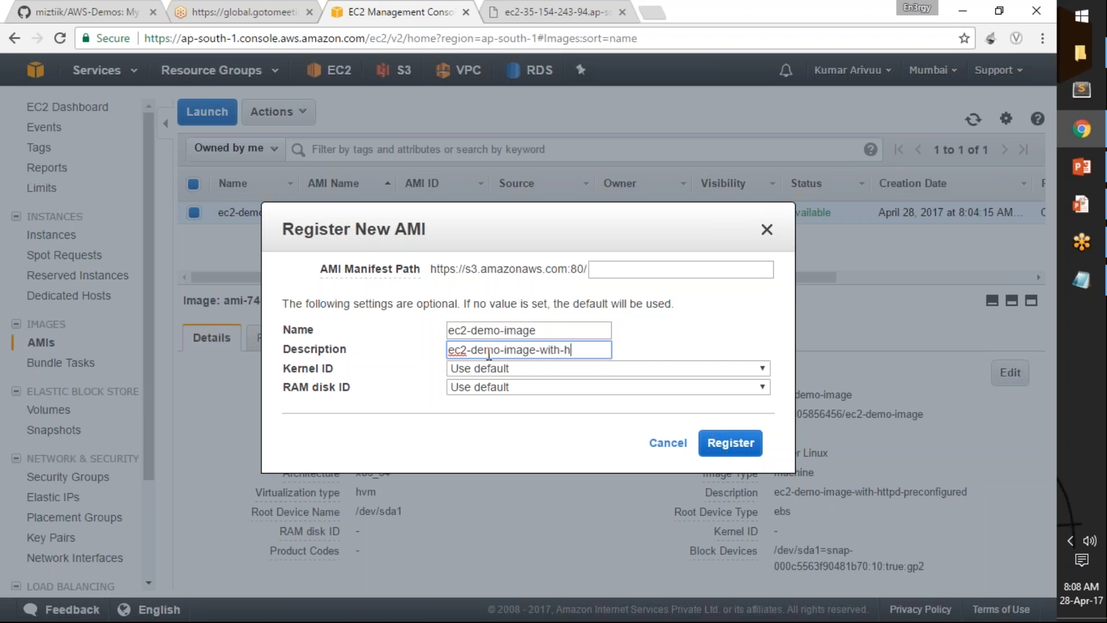
pyautogui.write('ttpd-preconfigured')
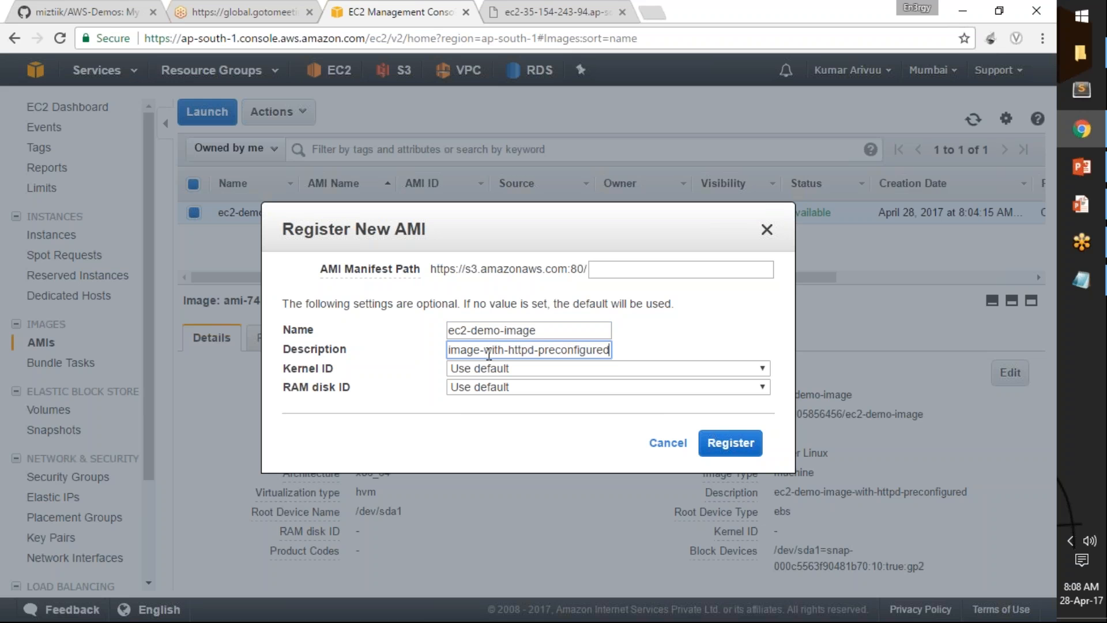
# Step: Examine the Kernel ID and RAM disk ID choices for the new AMI, leaving both on Use default
pyautogui.click(493, 370)
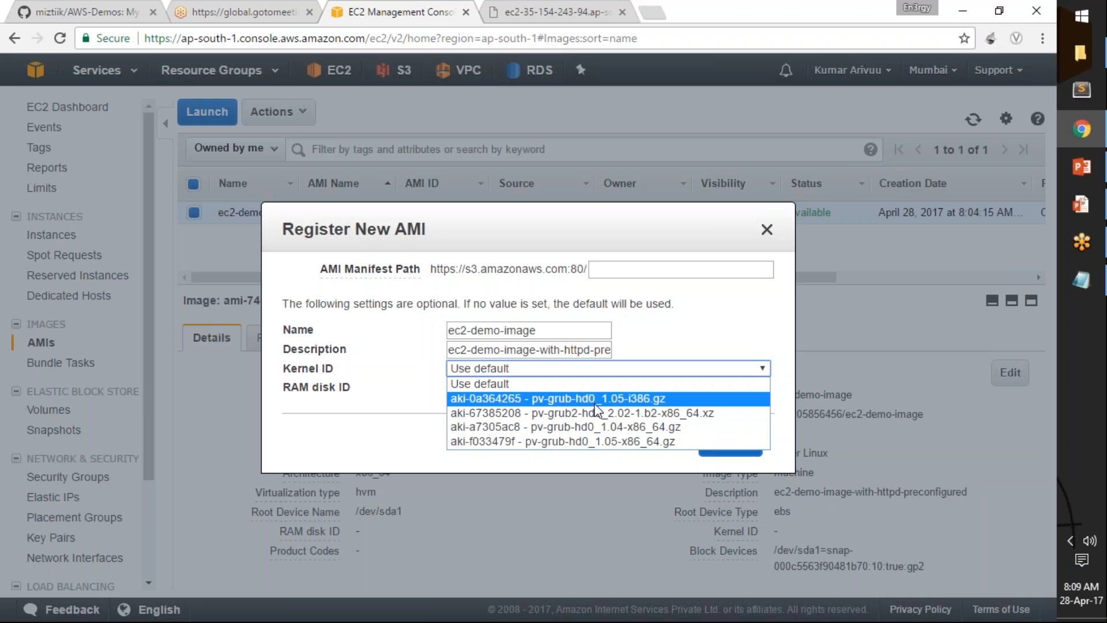
pyautogui.click(513, 384)
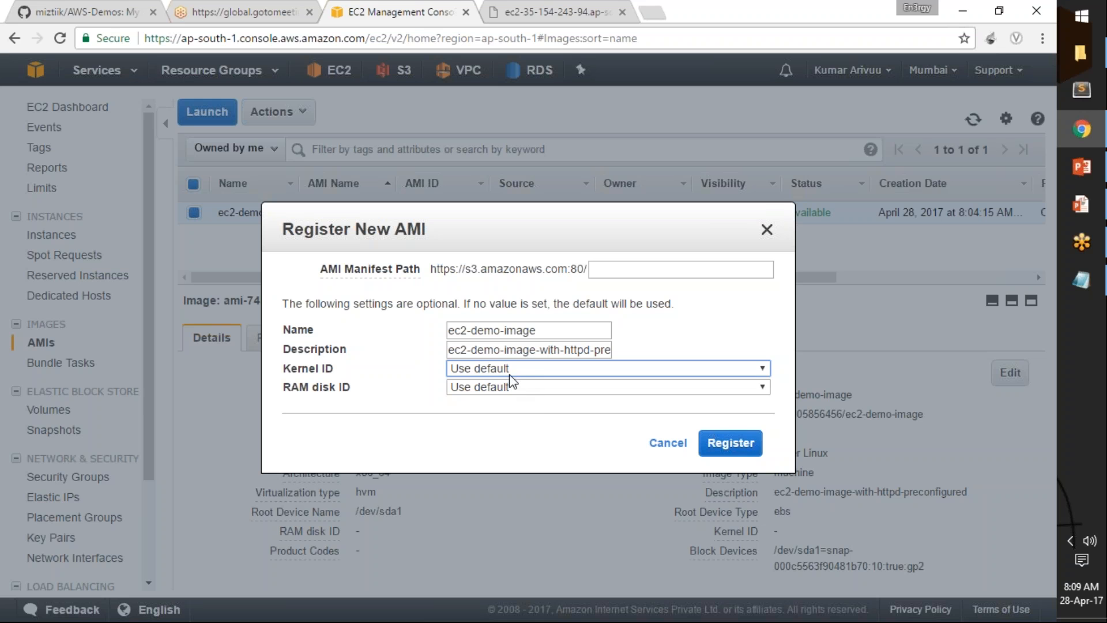
pyautogui.click(501, 371)
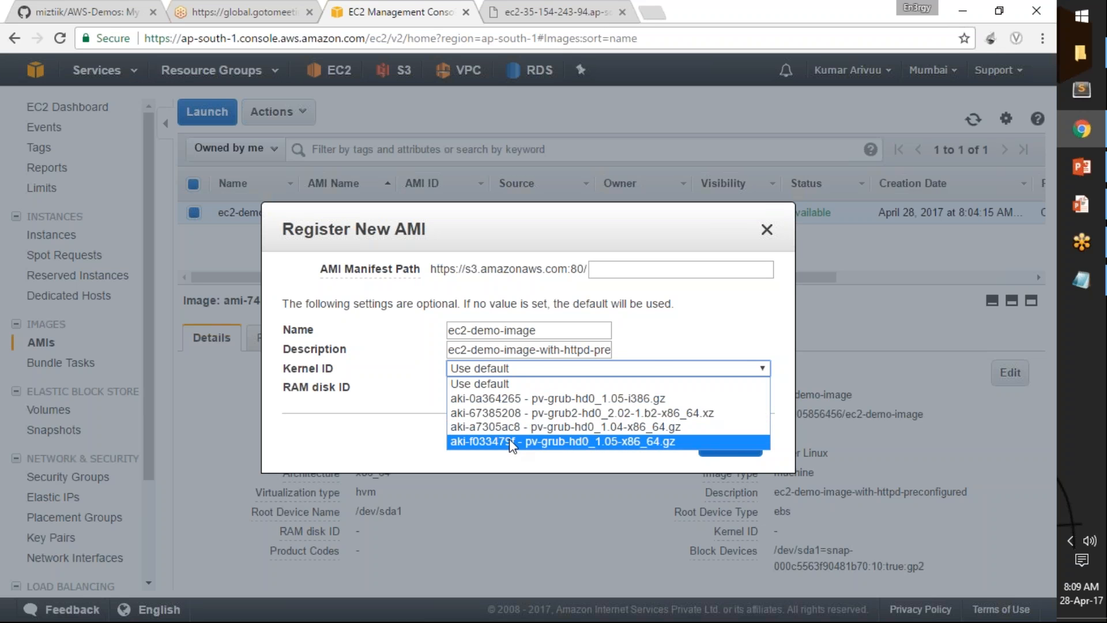
pyautogui.click(515, 385)
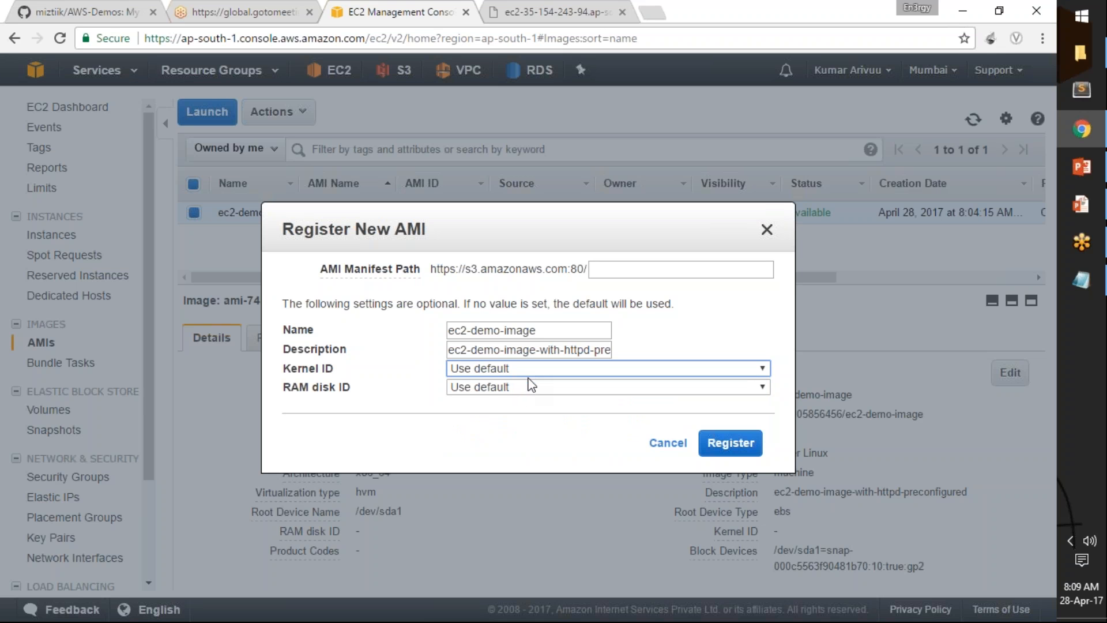
pyautogui.click(523, 388)
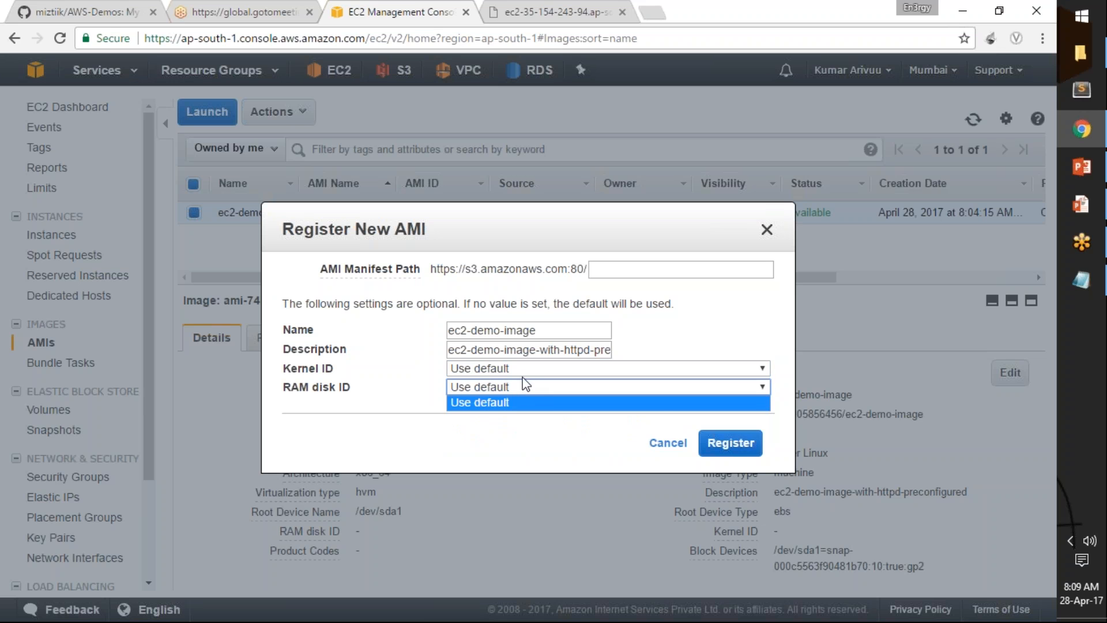
pyautogui.click(524, 369)
pyautogui.click(519, 401)
pyautogui.click(516, 391)
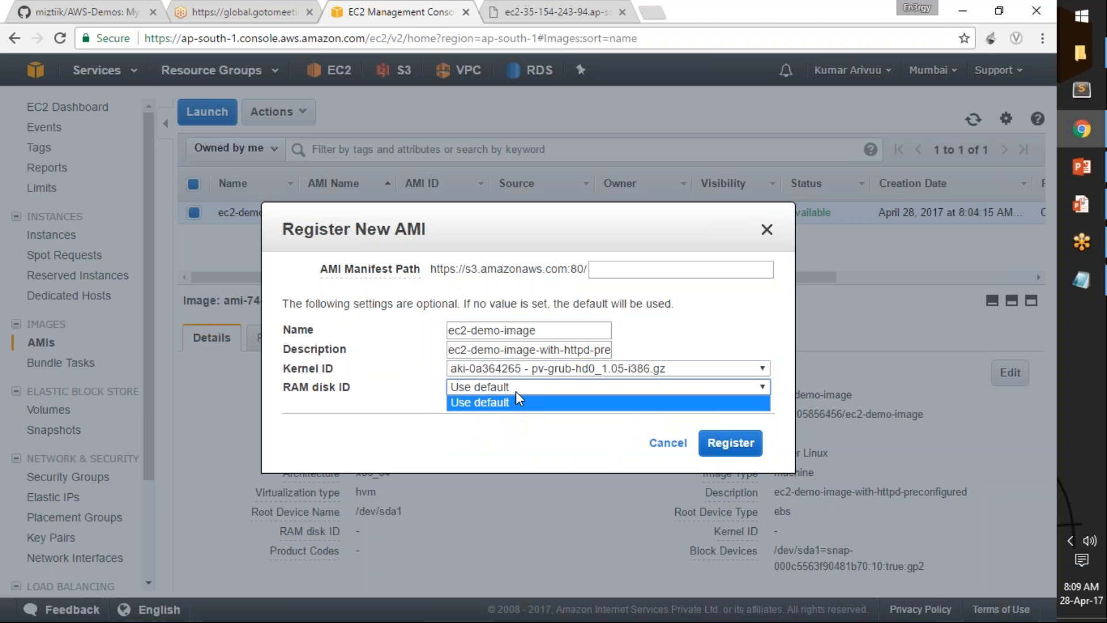
pyautogui.click(515, 391)
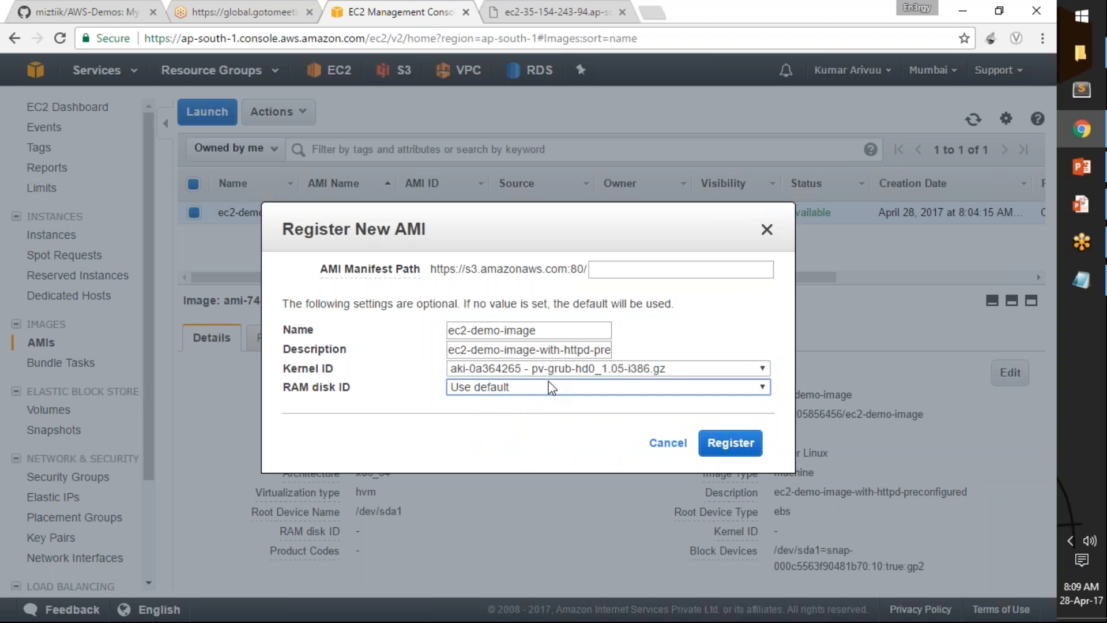
pyautogui.click(530, 369)
pyautogui.click(510, 384)
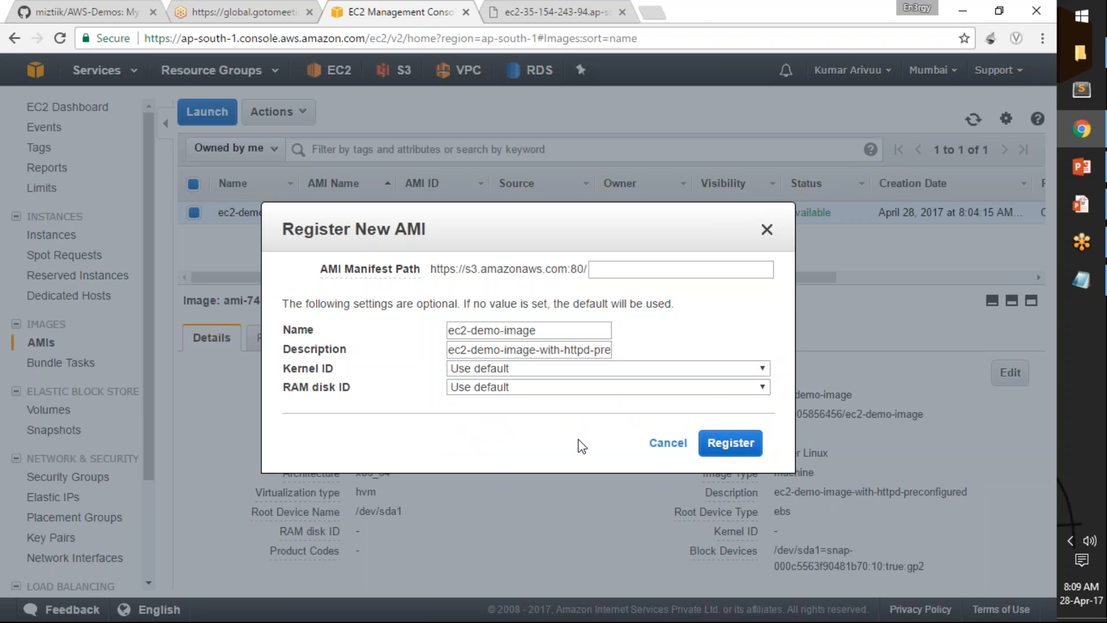
# Step: Try to register the AMI with an empty manifest path, and cancel the registration
pyautogui.click(728, 444)
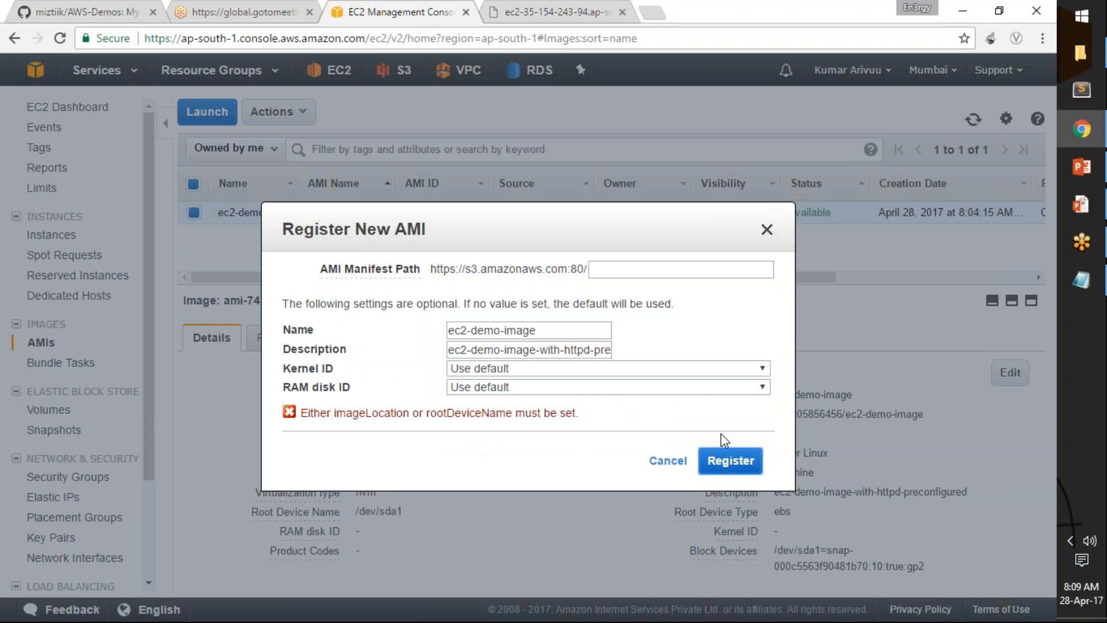
pyautogui.click(687, 270)
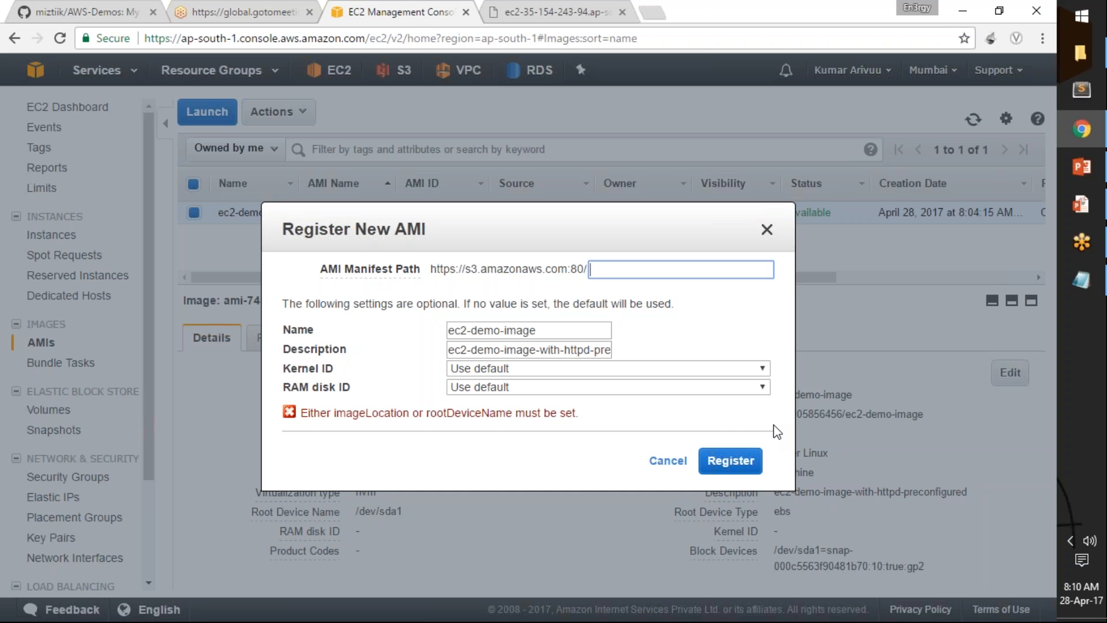
pyautogui.click(668, 461)
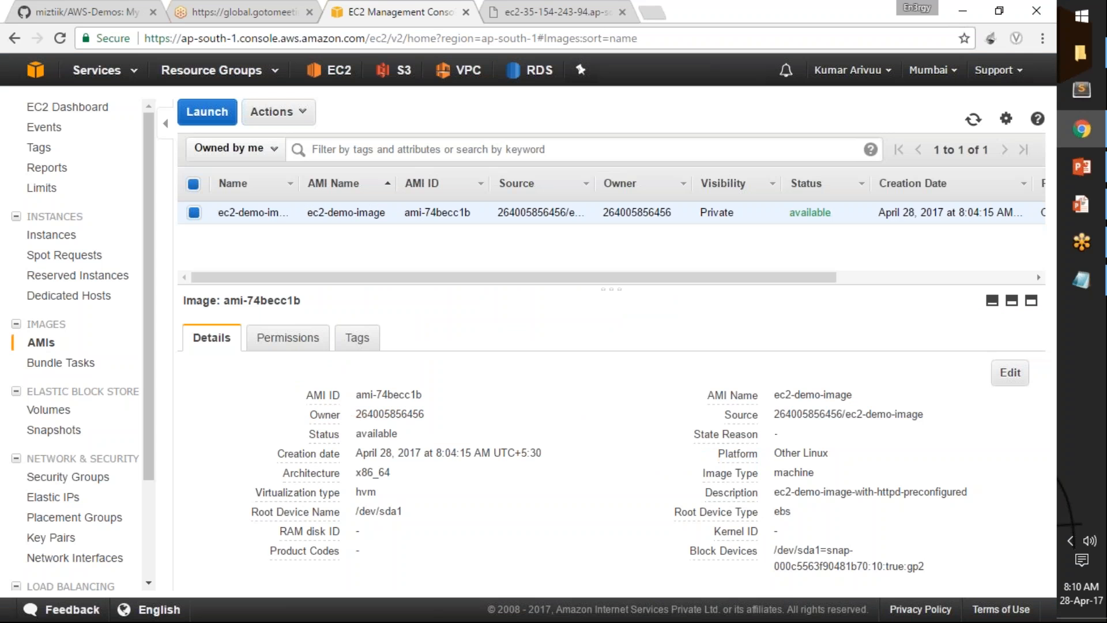
# Step: Refresh the AMI list and fill in a new registration with manifest path and name ec2-demo-image, description ec2-demo-image-httpd-preconfigured
pyautogui.click(973, 120)
pyautogui.click(297, 112)
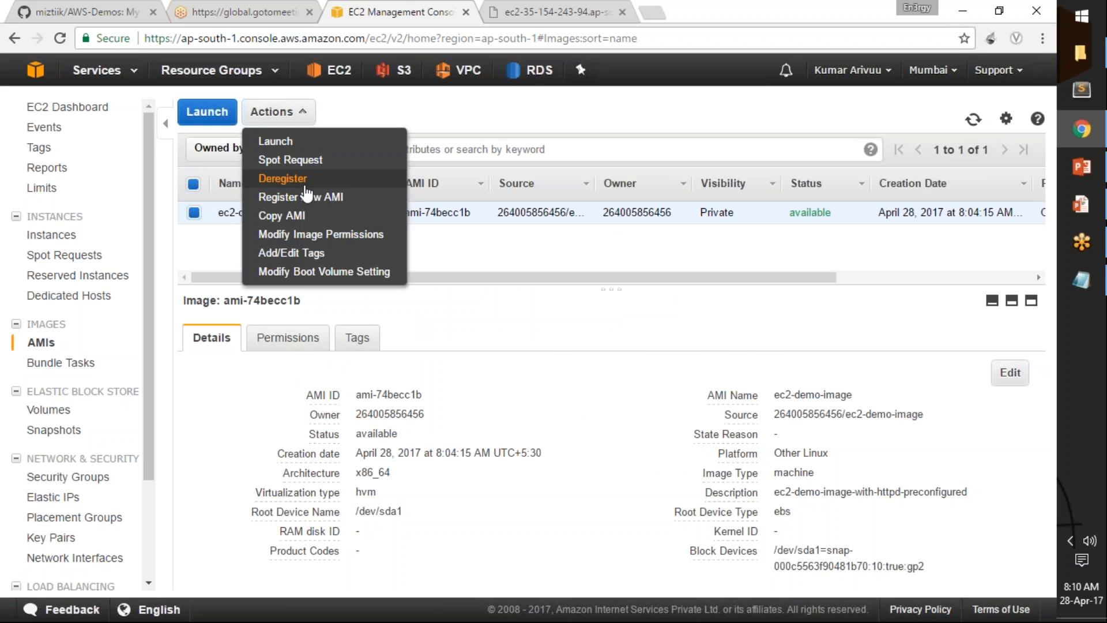
pyautogui.click(301, 197)
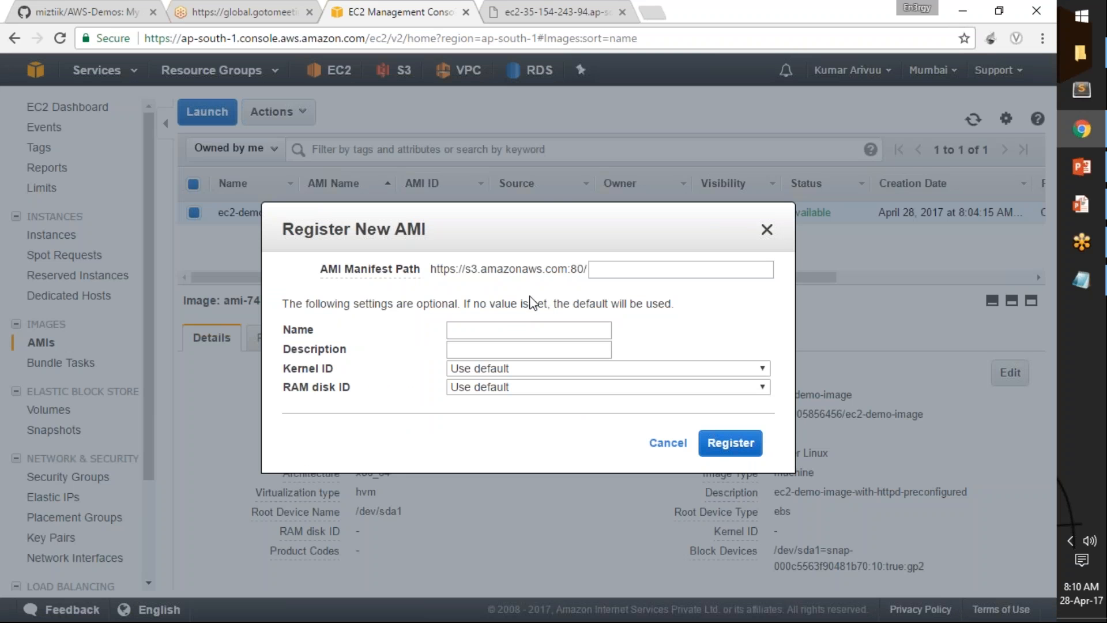
pyautogui.click(602, 275)
pyautogui.write('ec2-demo-image')
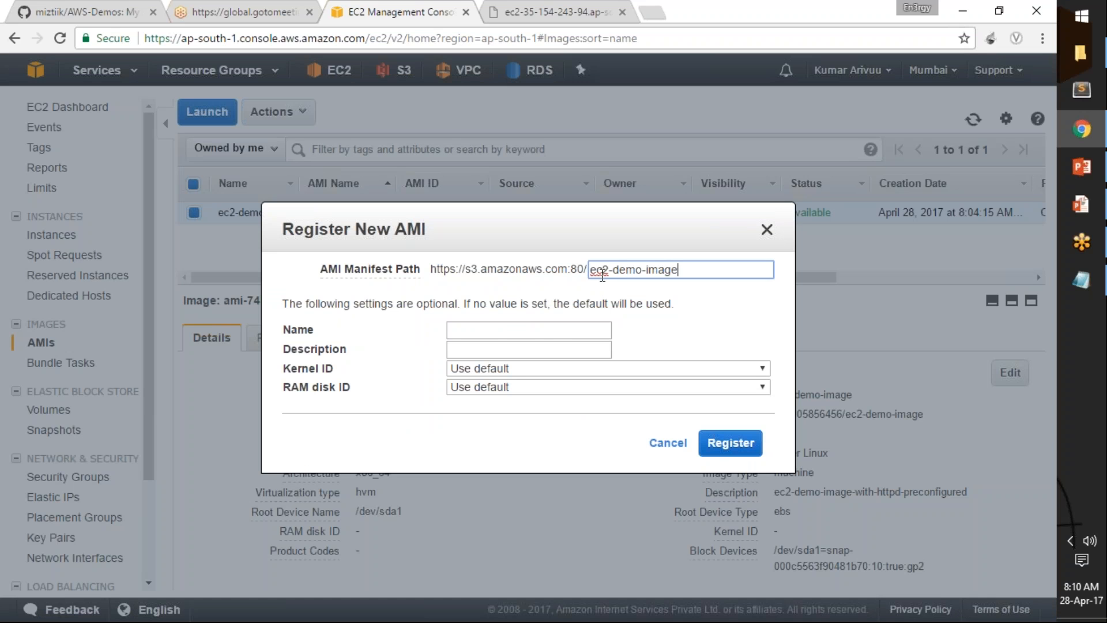
pyautogui.click(553, 331)
pyautogui.write('ec2-demo-image')
pyautogui.click(548, 348)
pyautogui.write('ec2-demo-image')
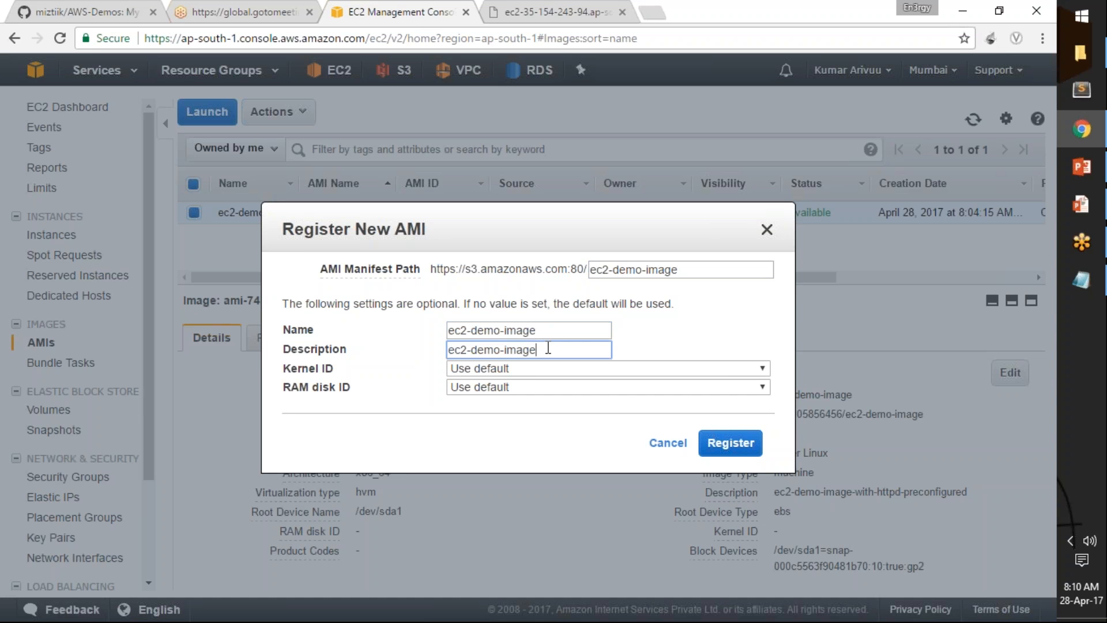
pyautogui.write('-httpd-preconfigured')
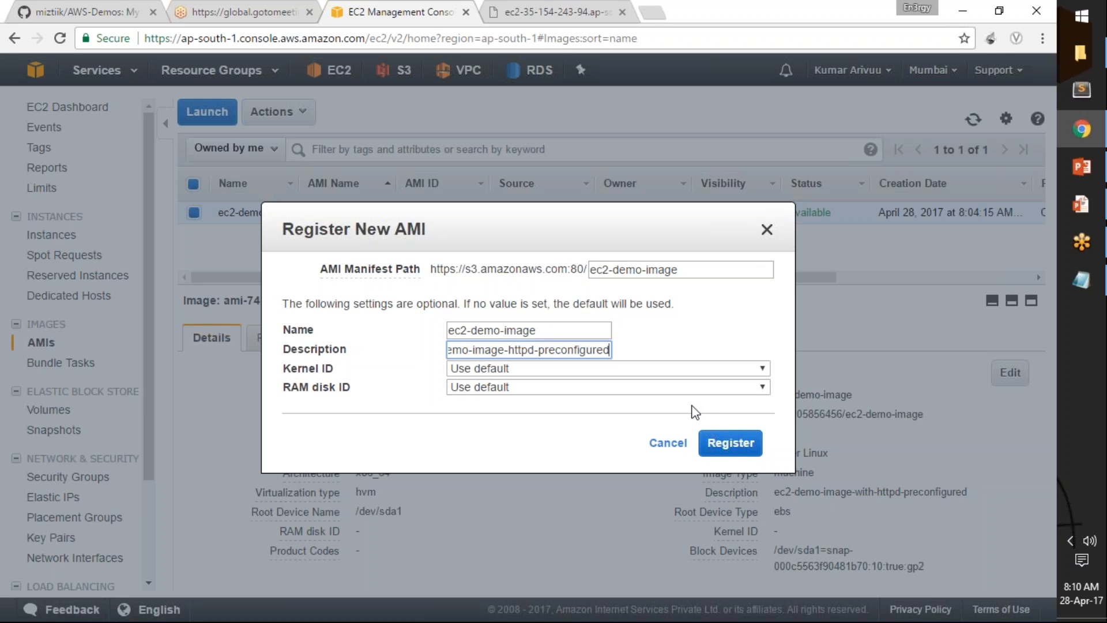
# Step: Try to register the new AMI with the filled-in manifest path ec2-demo-image, and dismiss the registration form
pyautogui.click(728, 443)
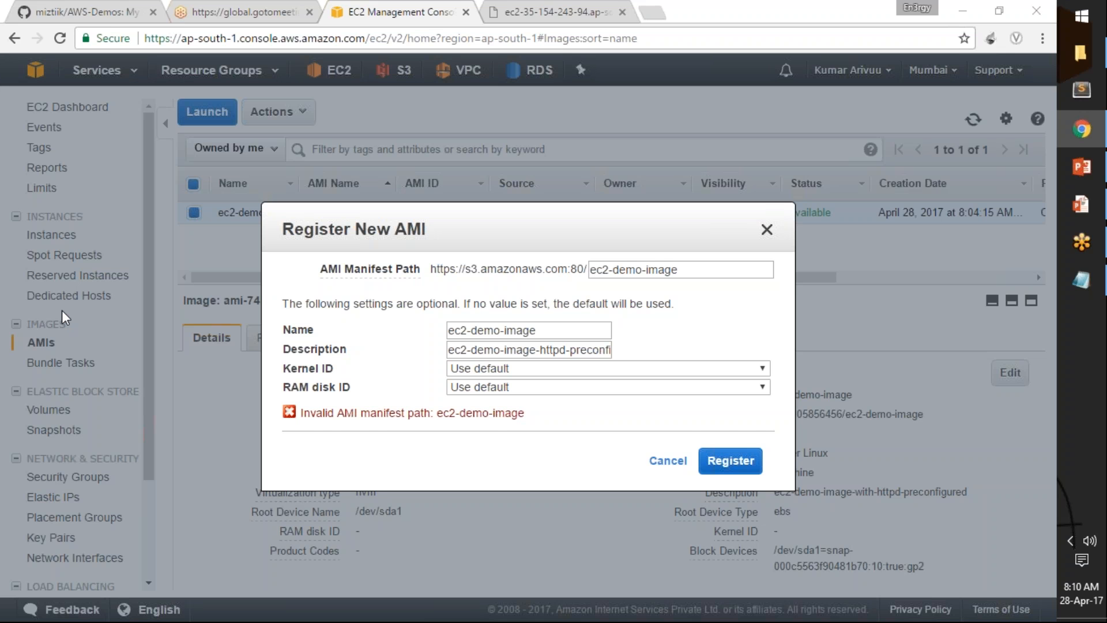
pyautogui.press('Escape')
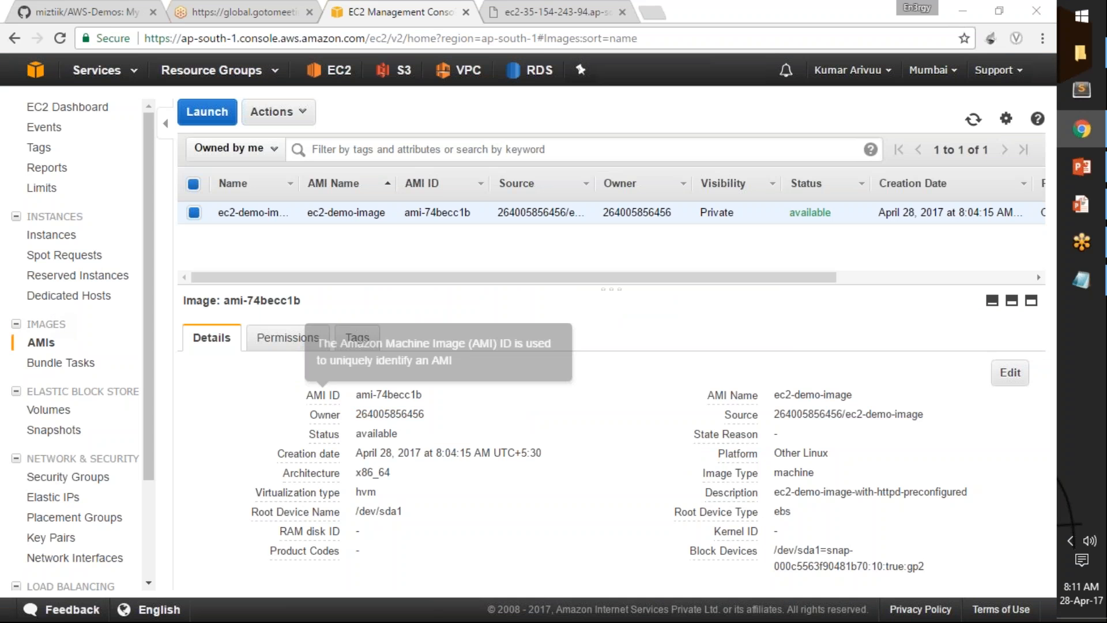
# Step: Highlight the AMI ID in the details of ec2-demo-image and look at the actions available for the image
pyautogui.moveTo(358, 396); pyautogui.dragTo(435, 395)
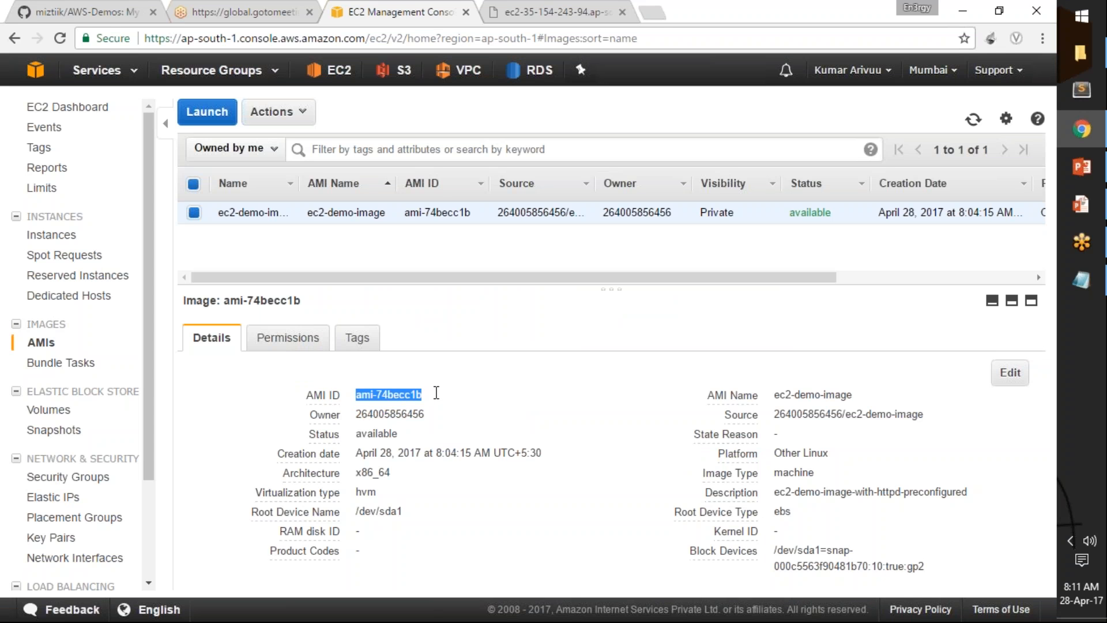
pyautogui.click(359, 394)
pyautogui.moveTo(359, 394); pyautogui.dragTo(445, 398)
pyautogui.click(304, 112)
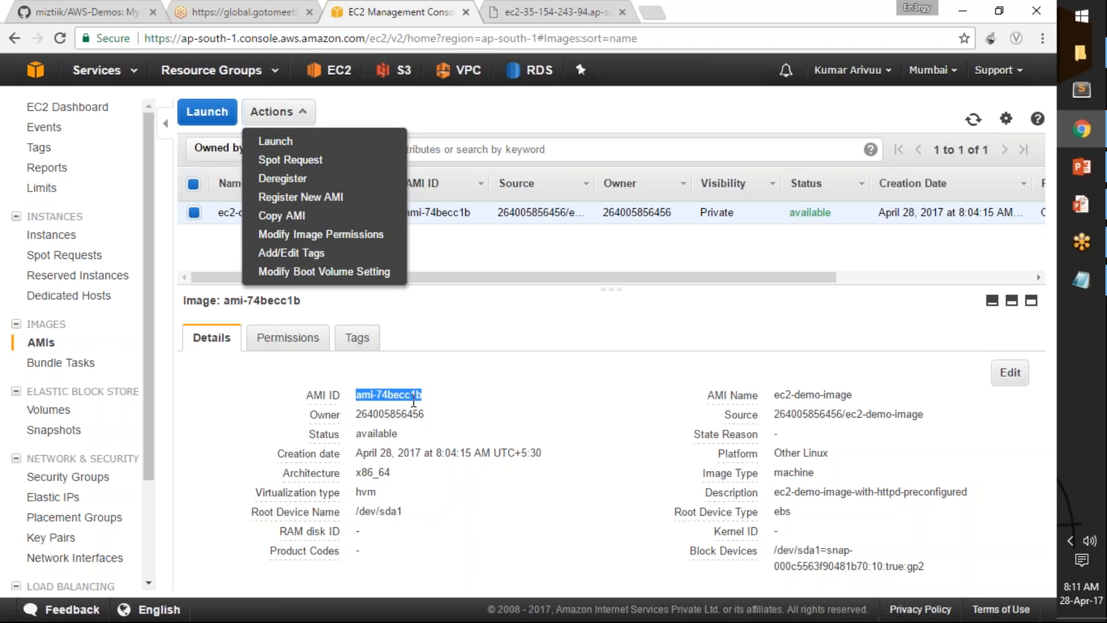
pyautogui.click(207, 116)
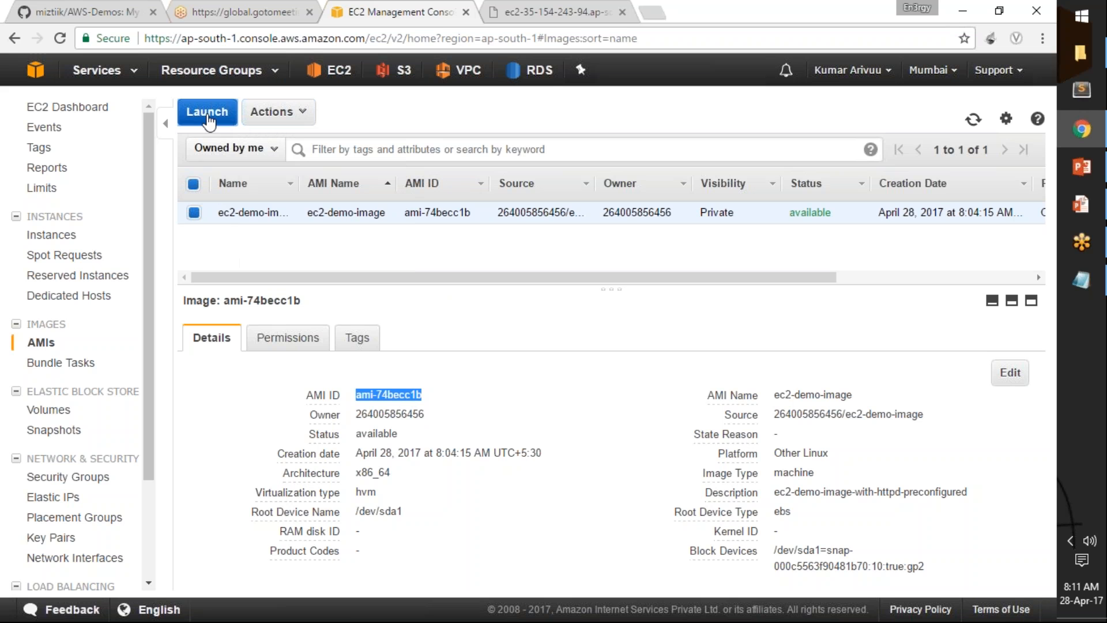
pyautogui.click(193, 183)
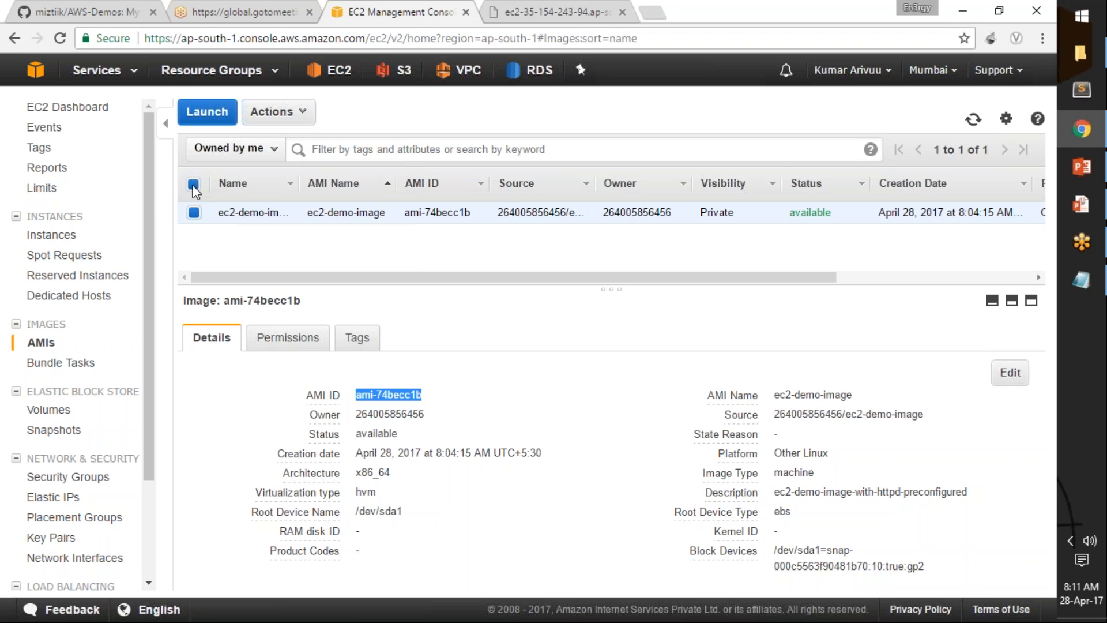
# Step: Go to the Instances list and start launching a new instance
pyautogui.click(58, 237)
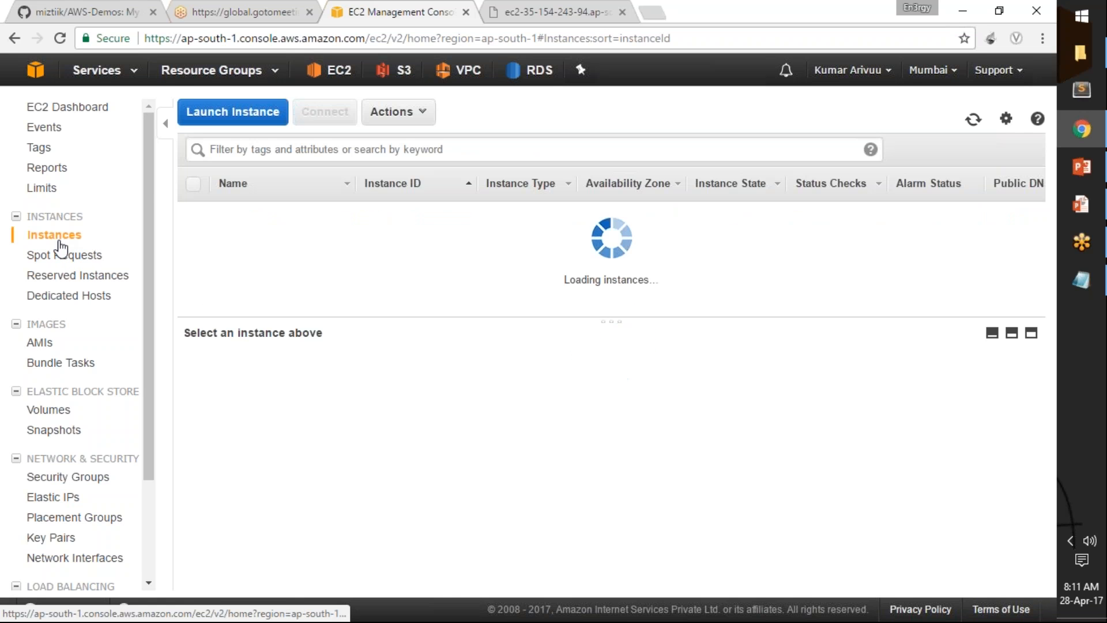
pyautogui.click(212, 116)
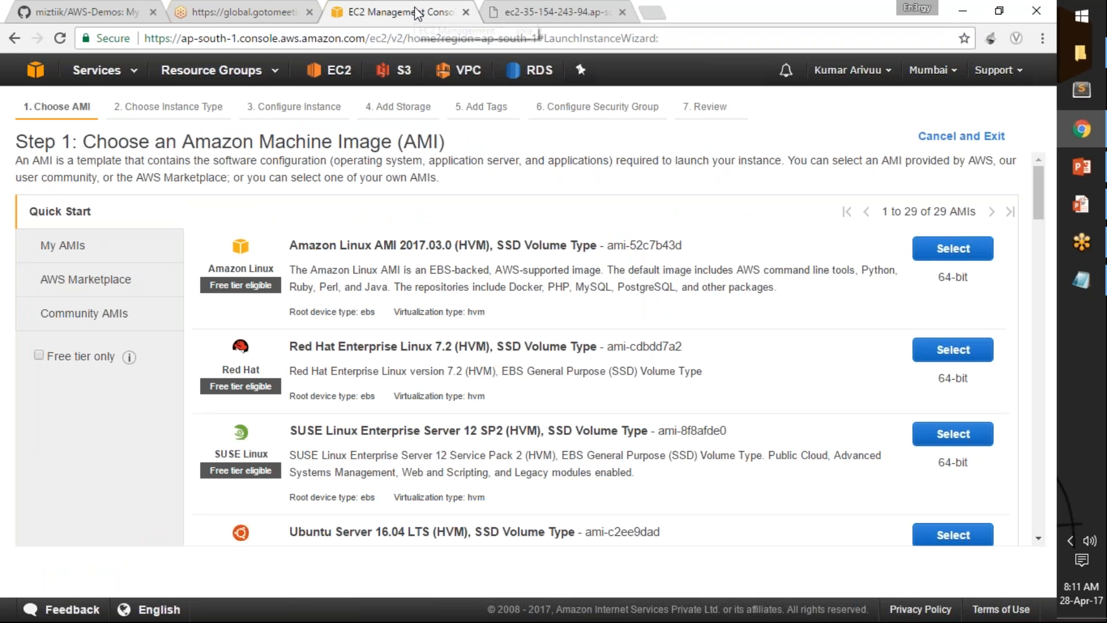
# Step: Duplicate the console browser tab, place the duplicate before the launch wizard, and close the GoToMeeting page
pyautogui.rightClick(417, 14)
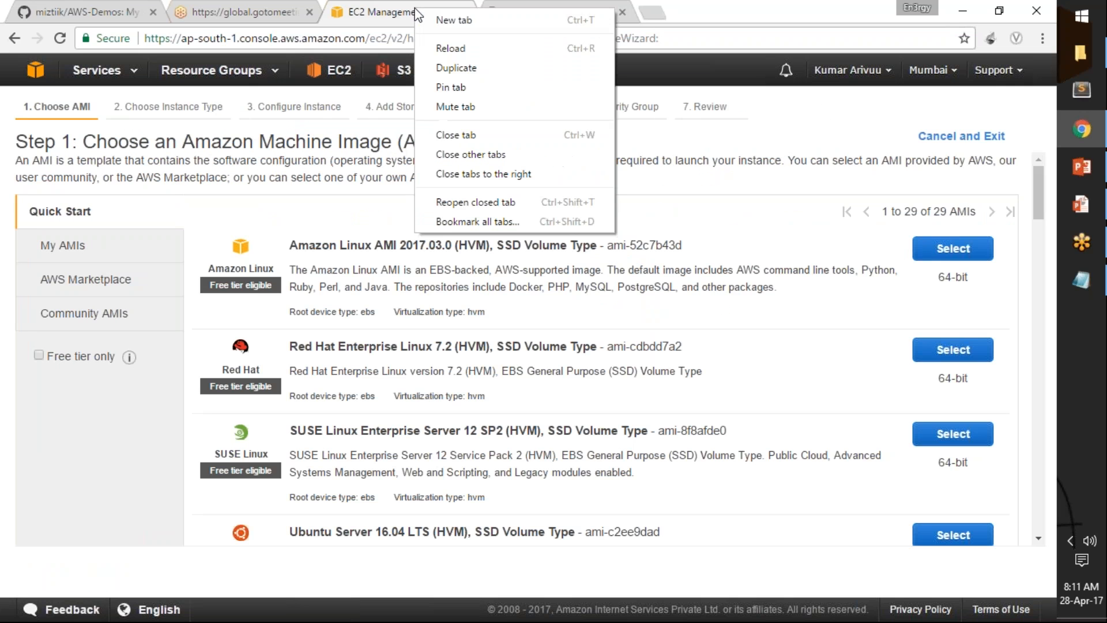
pyautogui.click(449, 68)
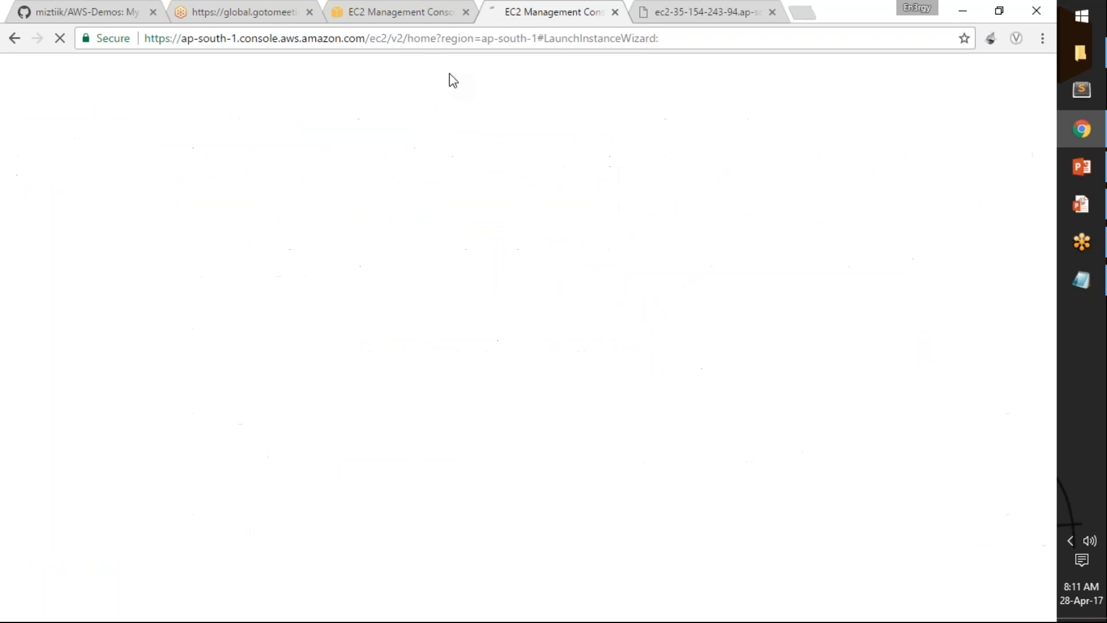
pyautogui.click(411, 14)
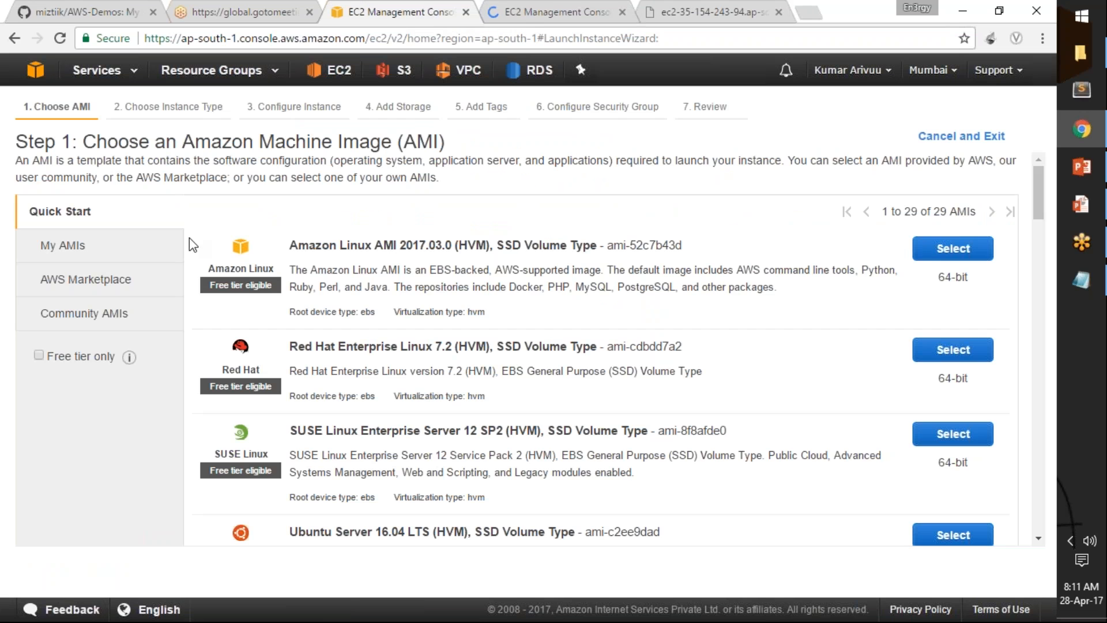
pyautogui.moveTo(385, 18); pyautogui.dragTo(538, 22)
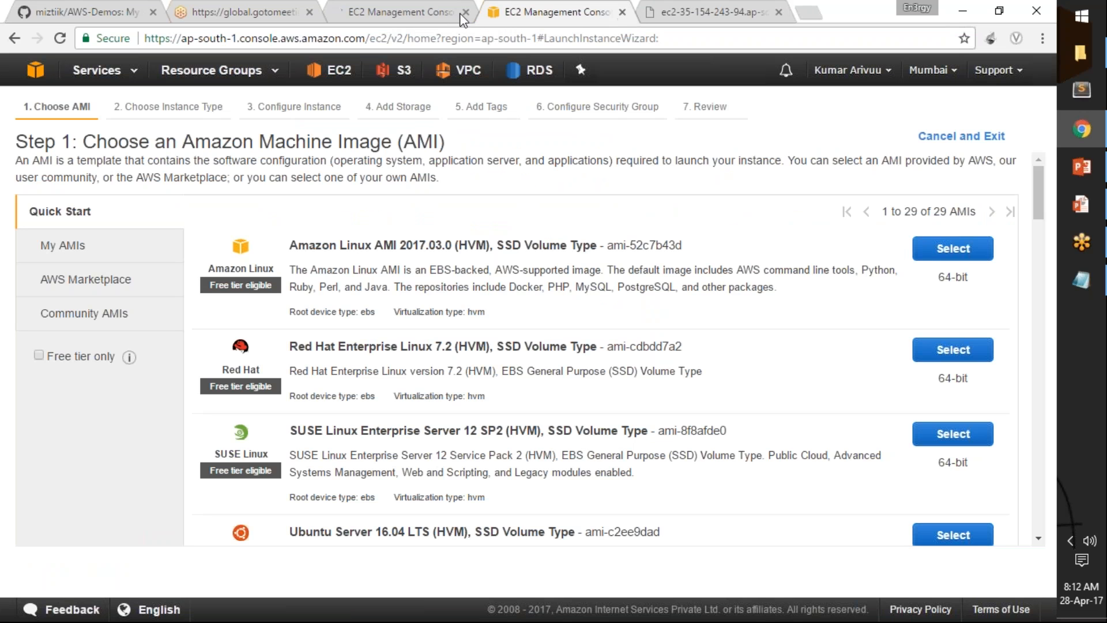
pyautogui.click(391, 7)
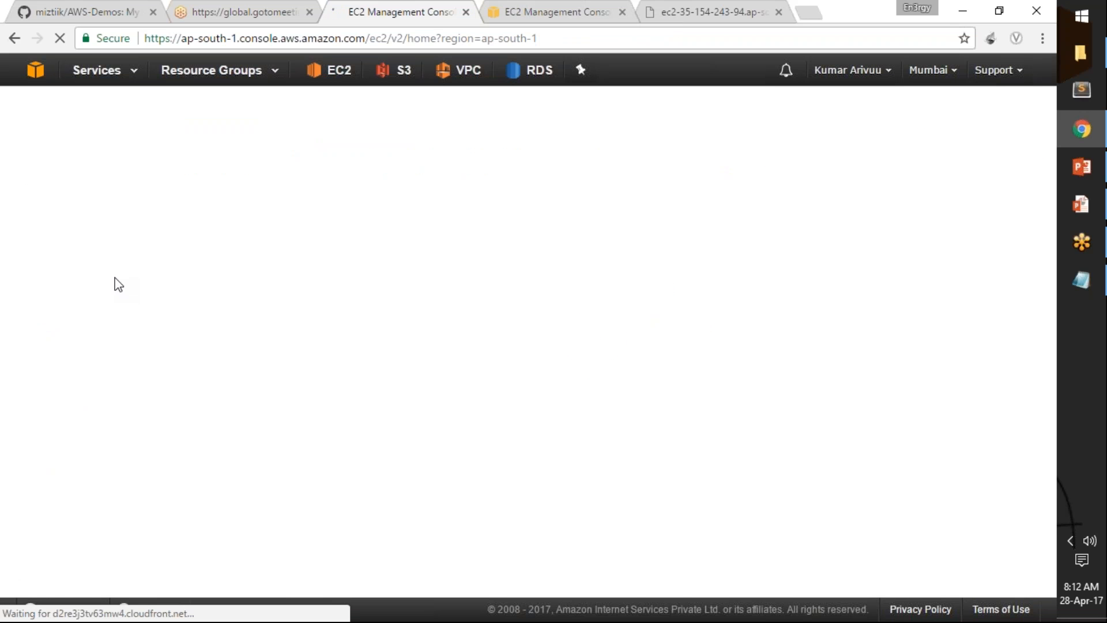
pyautogui.click(310, 12)
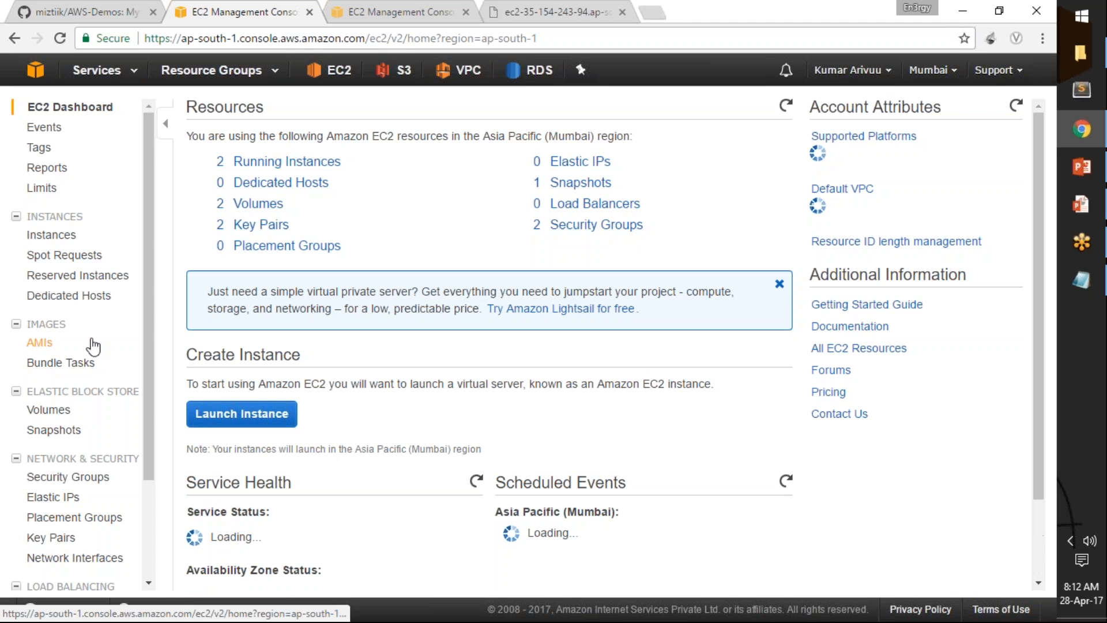
# Step: Copy the AMI ID of ec2-demo-image from the AMI list in the duplicated console, and return to the launch wizard
pyautogui.click(46, 346)
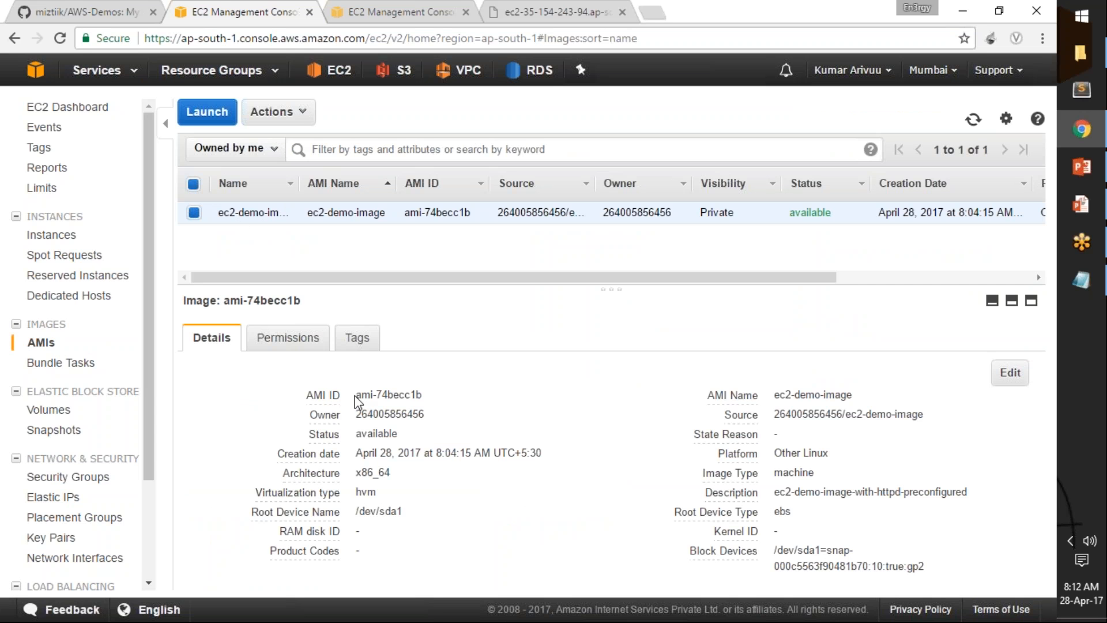
pyautogui.moveTo(356, 394); pyautogui.dragTo(433, 400)
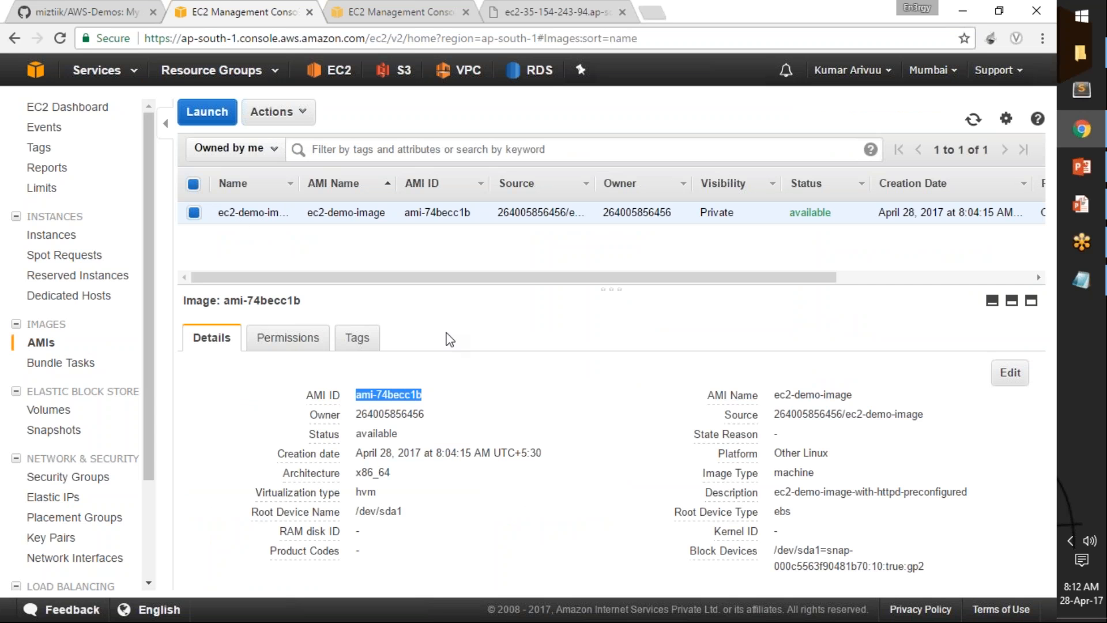
pyautogui.click(422, 4)
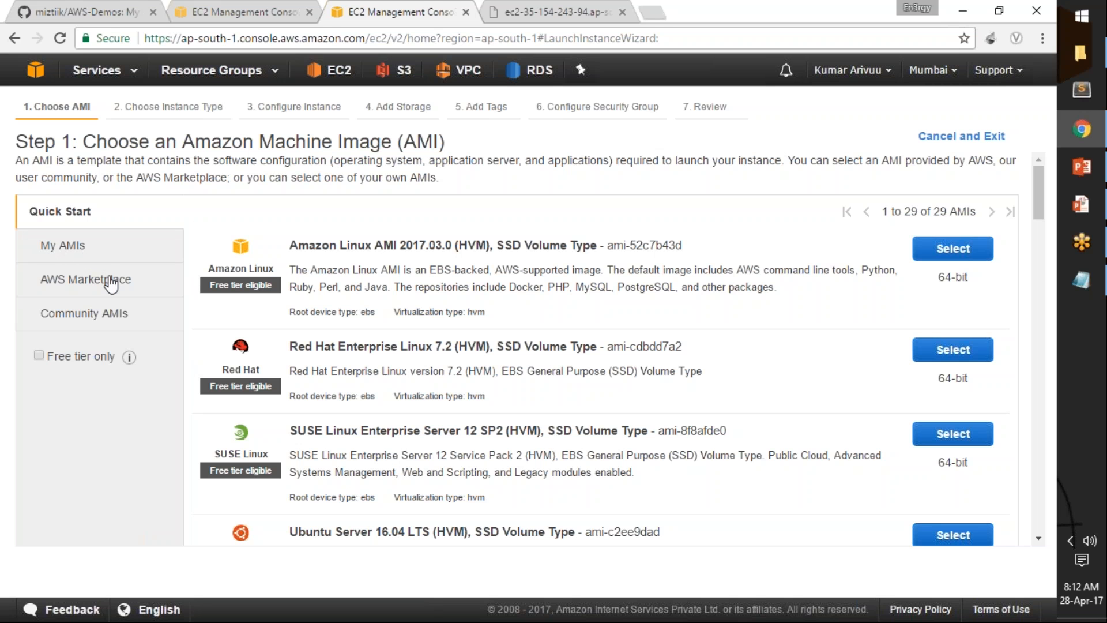
# Step: Search the AWS Marketplace for mssql and look through the product results
pyautogui.click(111, 284)
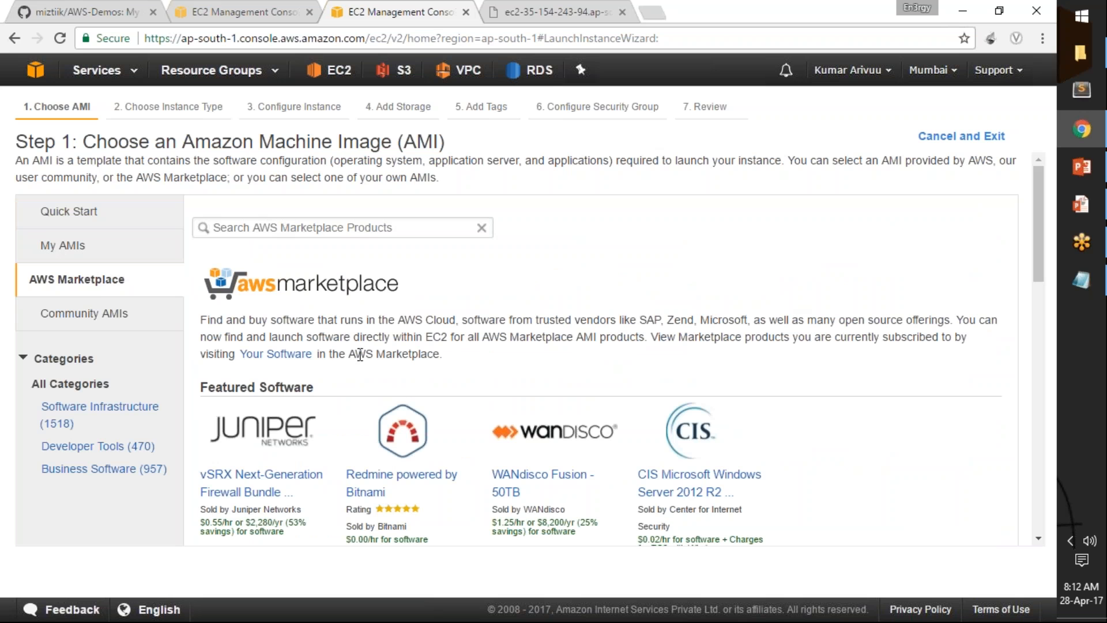
pyautogui.moveTo(1033, 279)
pyautogui.mouseDown()
pyautogui.moveTo(1040, 450)
pyautogui.moveTo(1039, 282)
pyautogui.mouseUp()
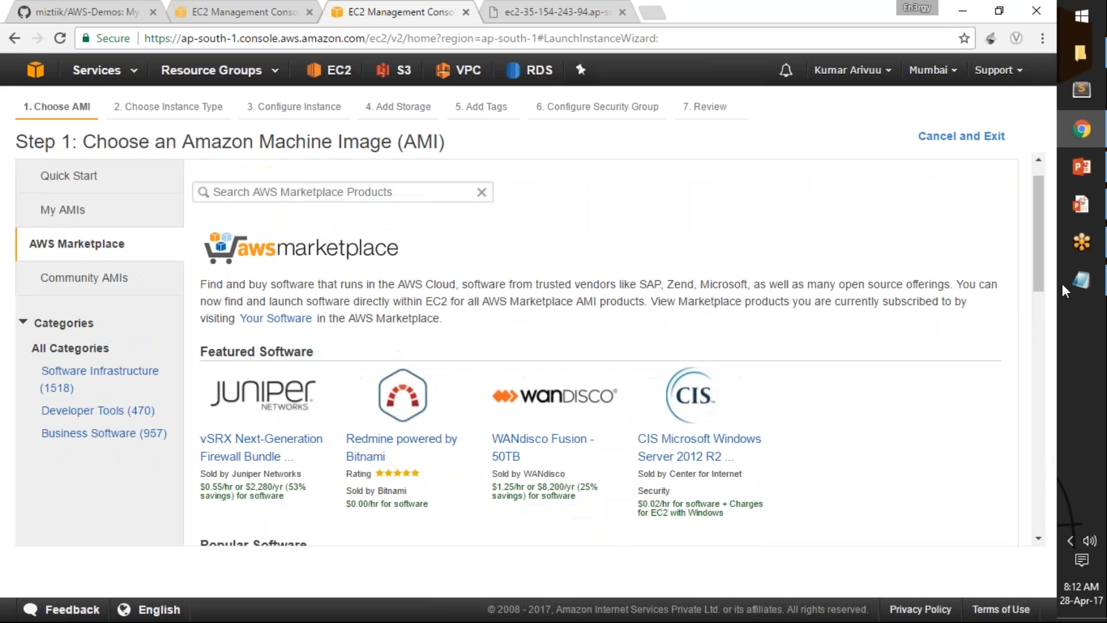
pyautogui.click(426, 192)
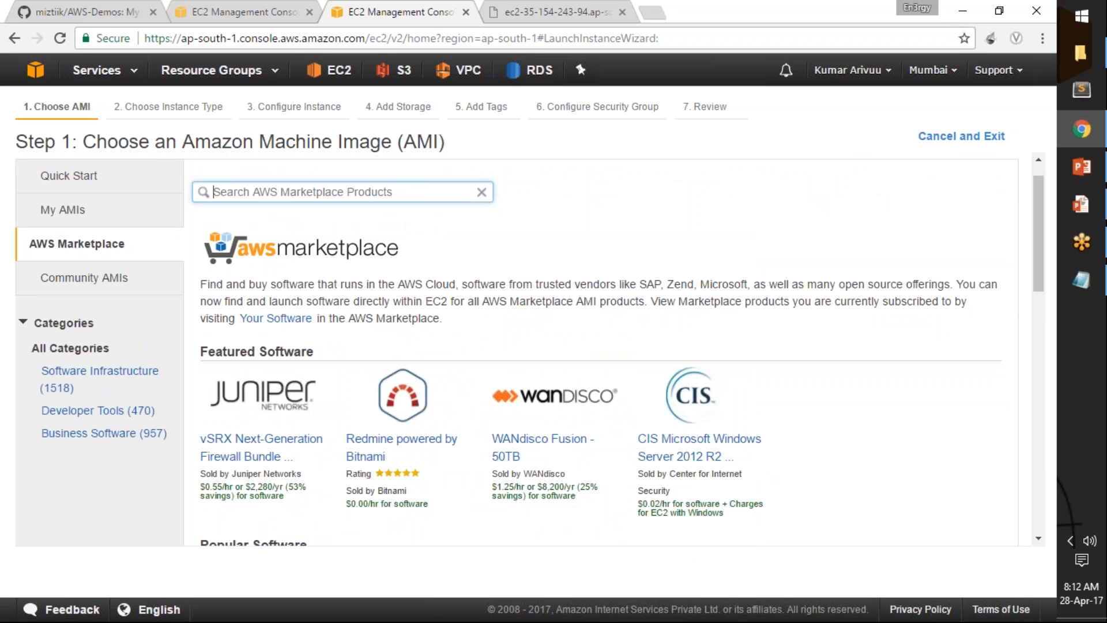
pyautogui.write('mssql')
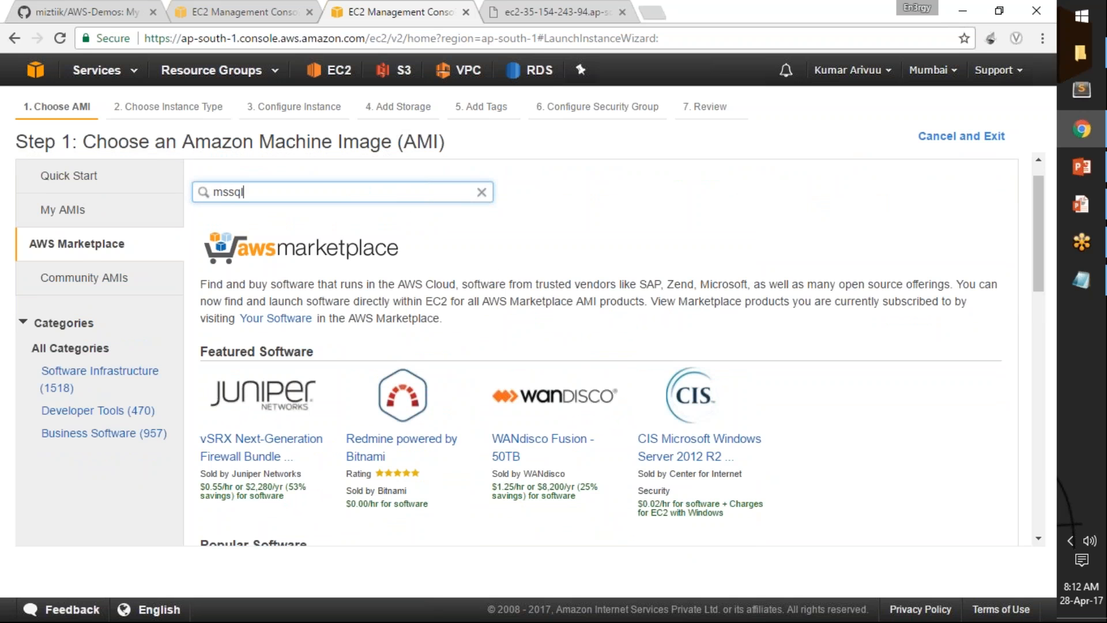
pyautogui.press('Return')
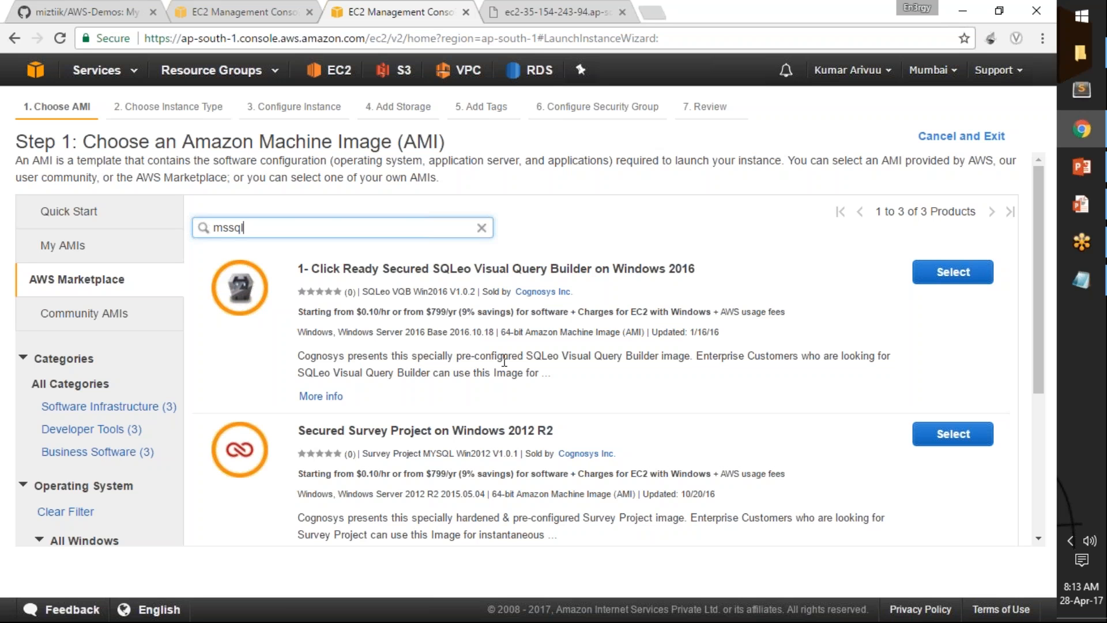
pyautogui.scroll(-3, 1026, 379)
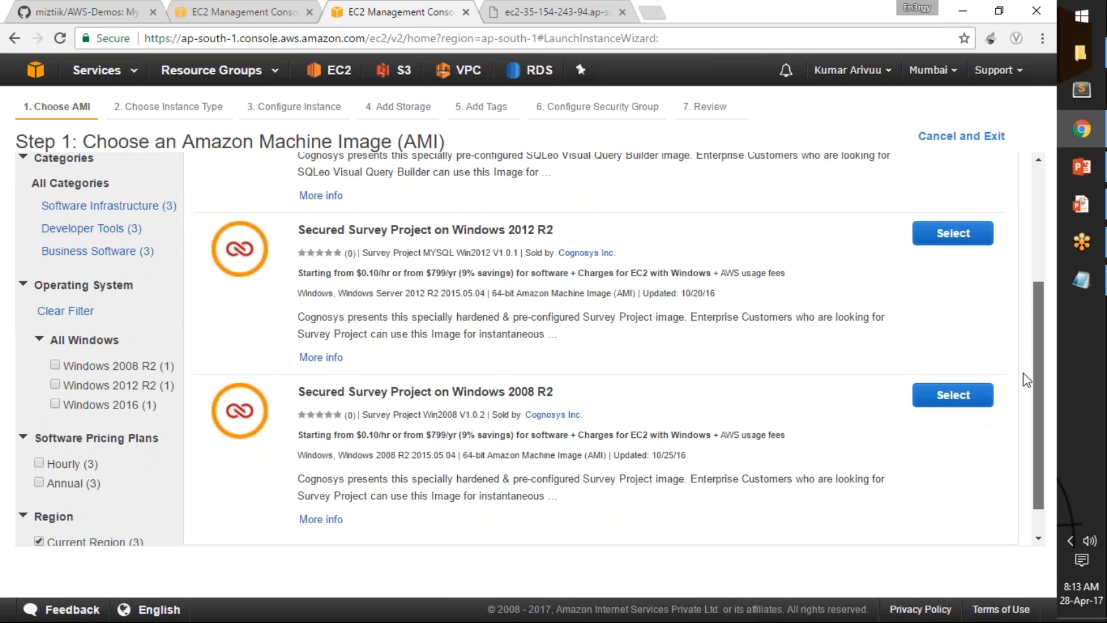
pyautogui.scroll(5, 1026, 379)
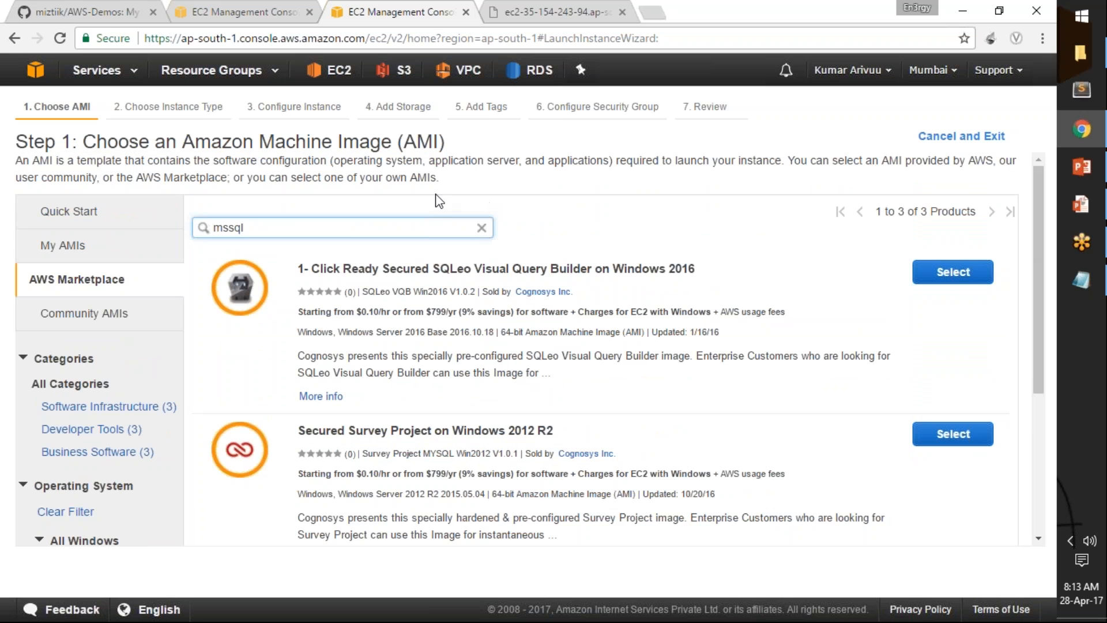
# Step: Search the AWS Marketplace for joomla and examine the hourly and yearly software prices of the first two products
pyautogui.doubleClick(422, 230)
pyautogui.press('BackSpace')
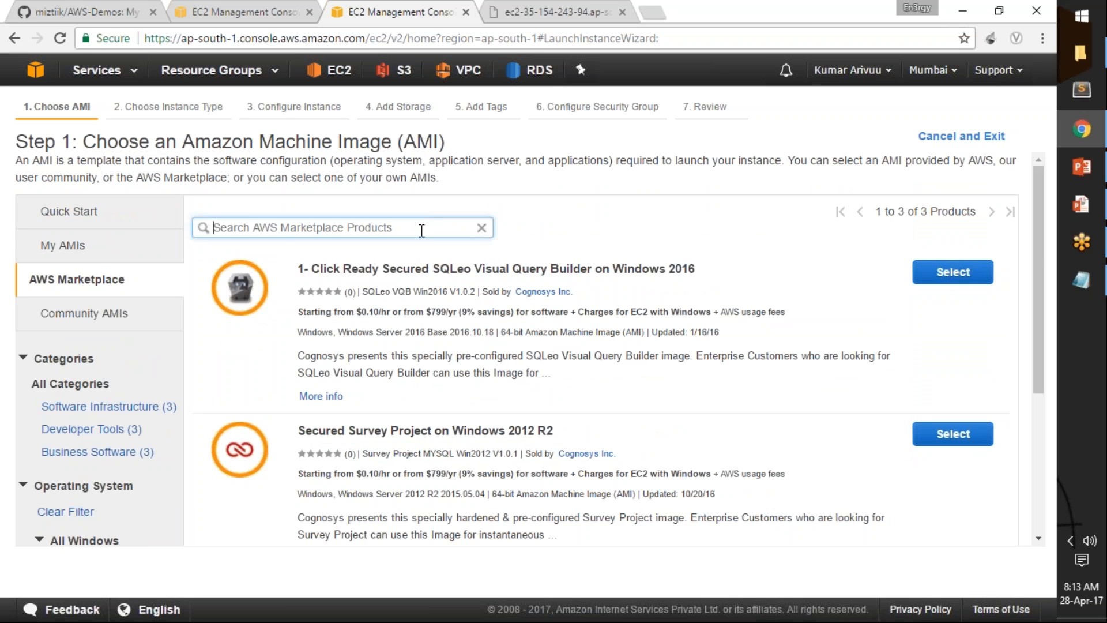
pyautogui.write('joom')
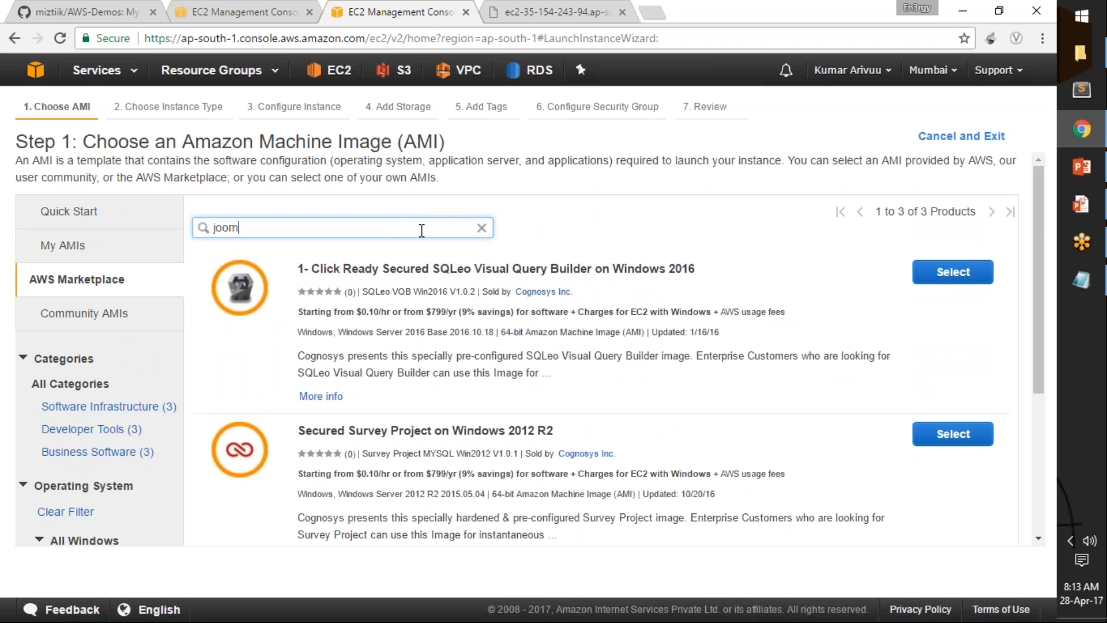
pyautogui.write('la')
pyautogui.press('Return')
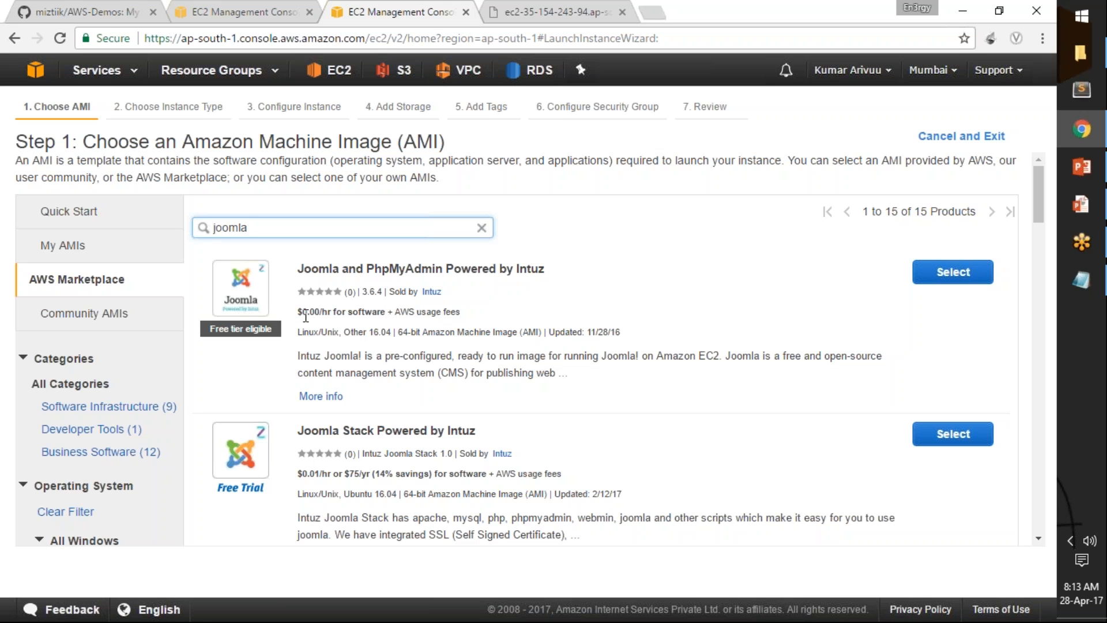
pyautogui.moveTo(303, 312); pyautogui.dragTo(320, 313)
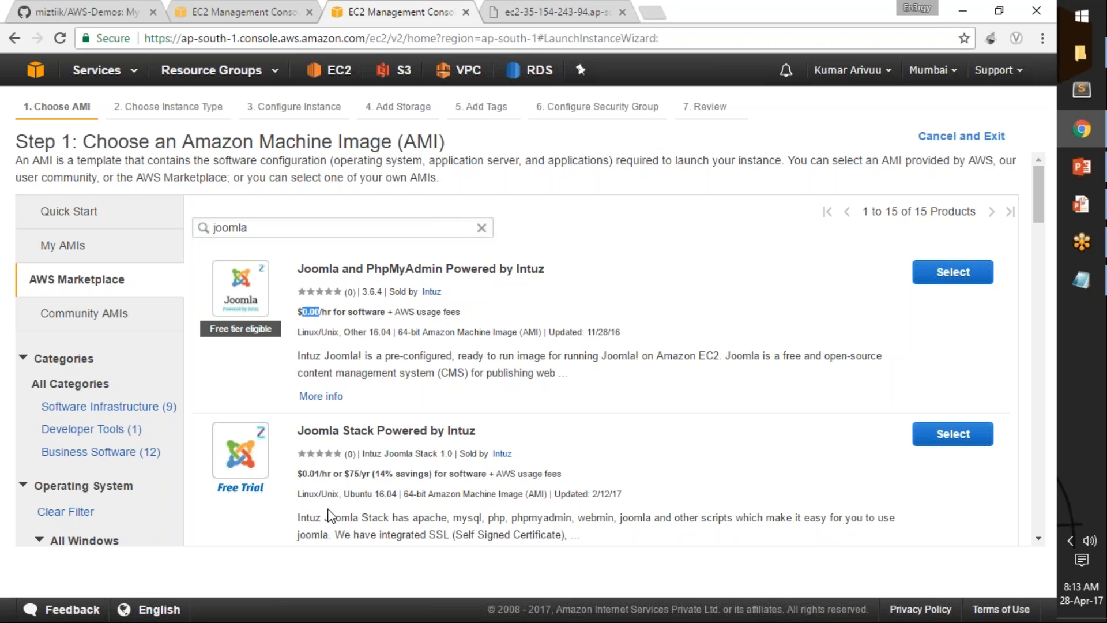
pyautogui.moveTo(300, 474); pyautogui.dragTo(314, 474)
pyautogui.scroll(-1, 319, 473)
pyautogui.moveTo(344, 445); pyautogui.dragTo(372, 449)
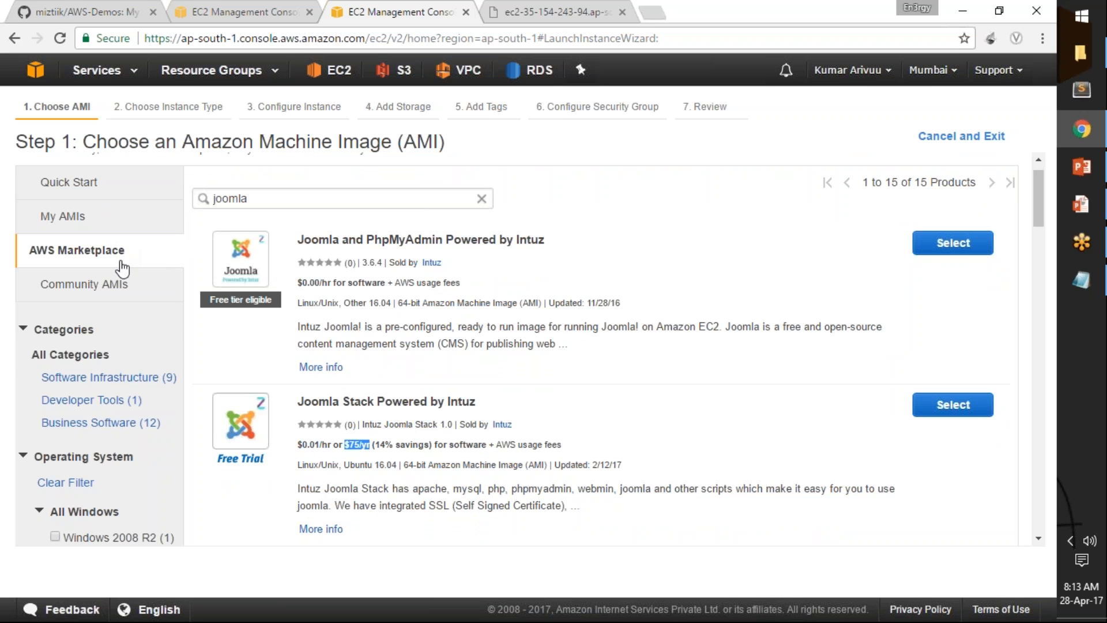
# Step: Browse the list of Community AMIs from beginning to end
pyautogui.click(112, 289)
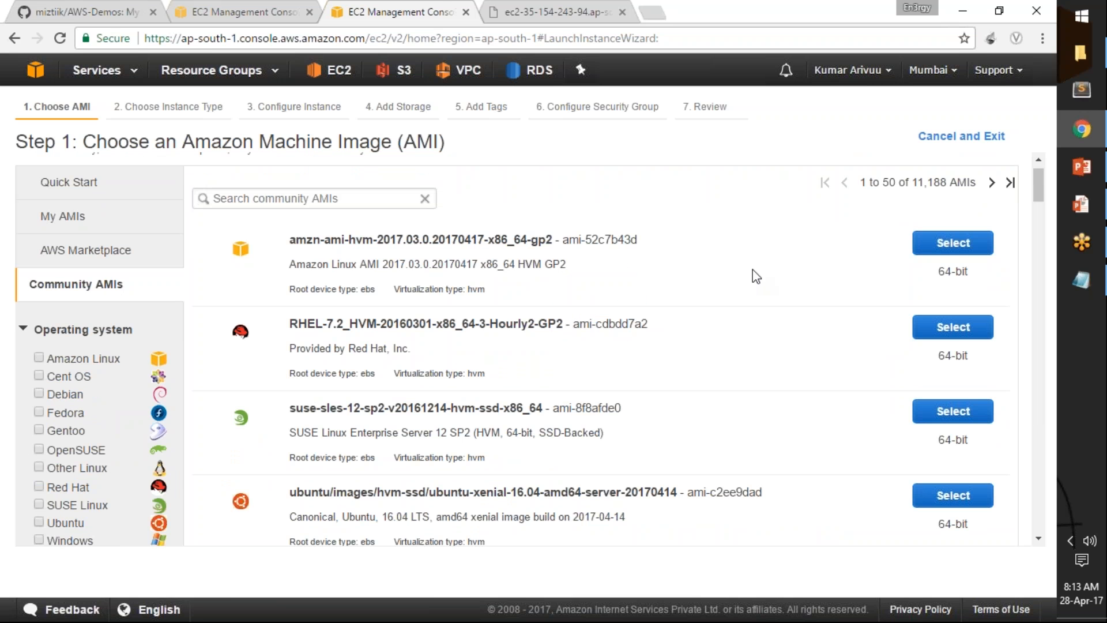
pyautogui.moveTo(1038, 193); pyautogui.dragTo(1008, 549)
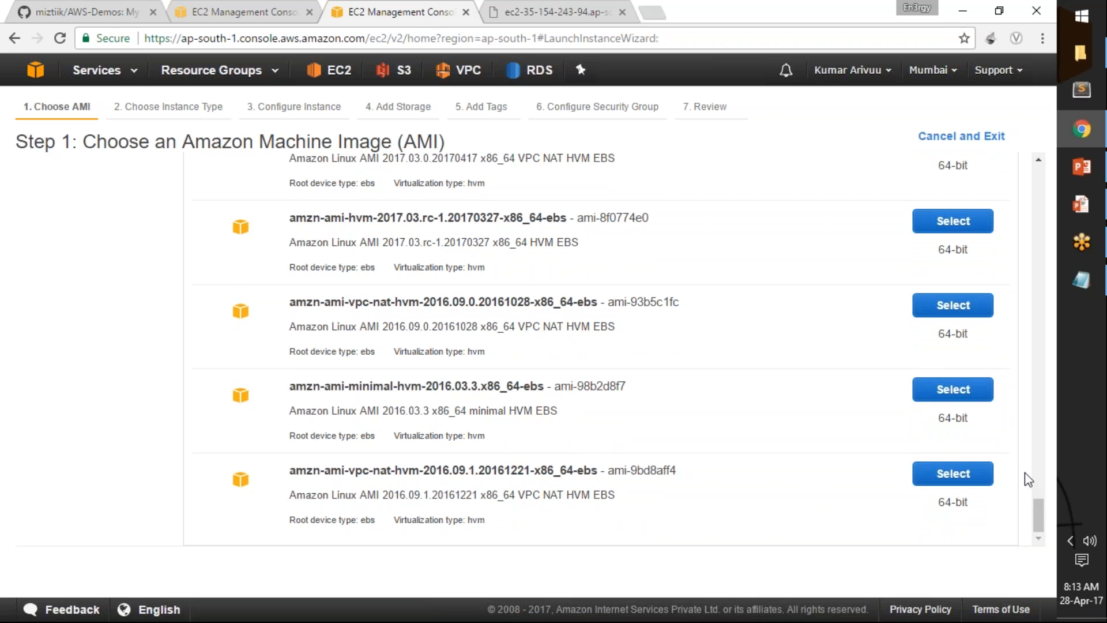
pyautogui.moveTo(1040, 526); pyautogui.dragTo(1050, 144)
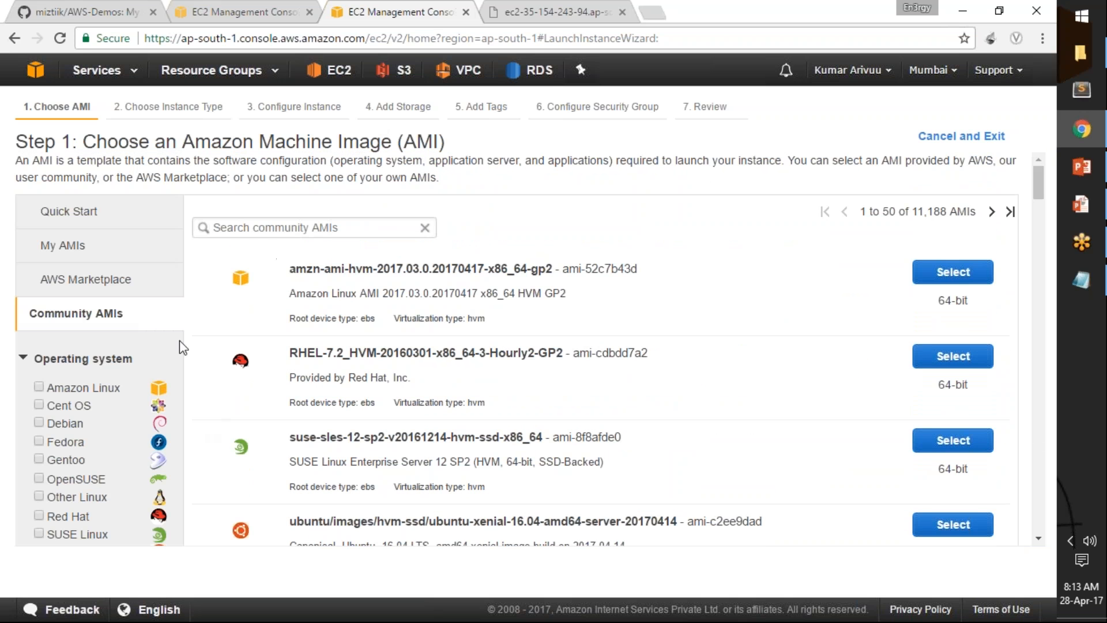
# Step: Find the custom image among My AMIs by searching for its AMI ID ami-74becc1b
pyautogui.click(73, 246)
pyautogui.click(225, 225)
pyautogui.write('ami-74becc1b')
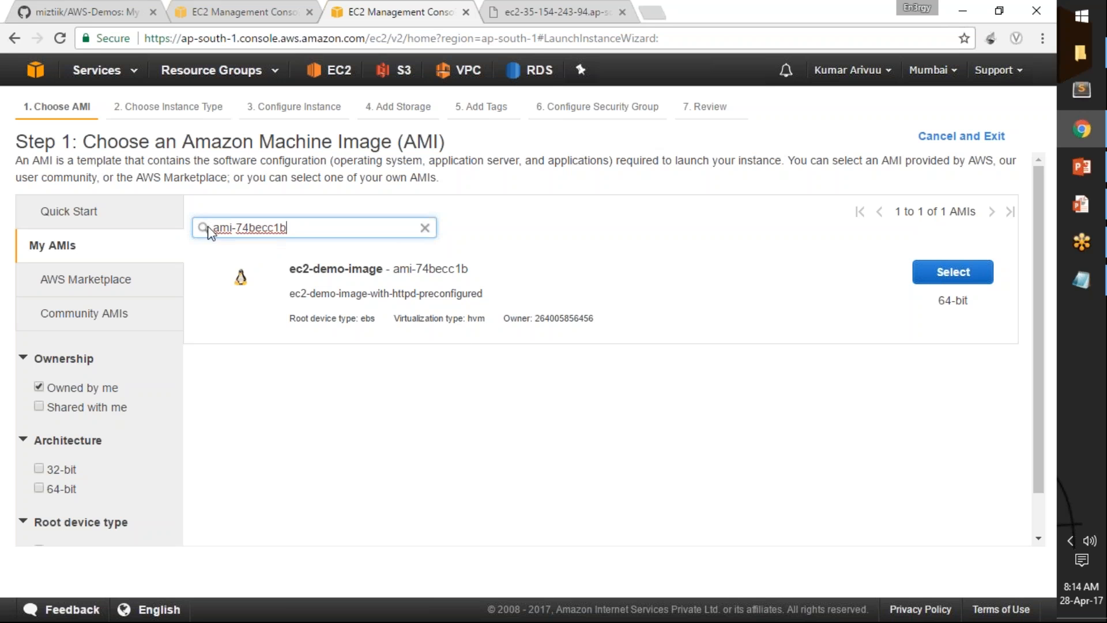
pyautogui.moveTo(214, 228); pyautogui.dragTo(288, 239)
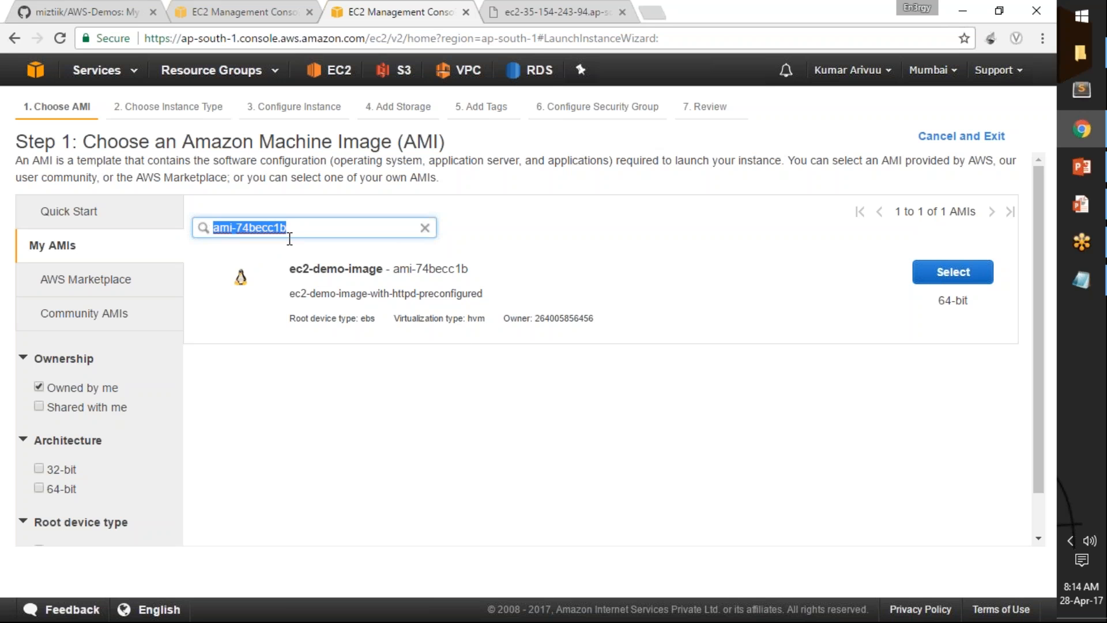
pyautogui.click(310, 476)
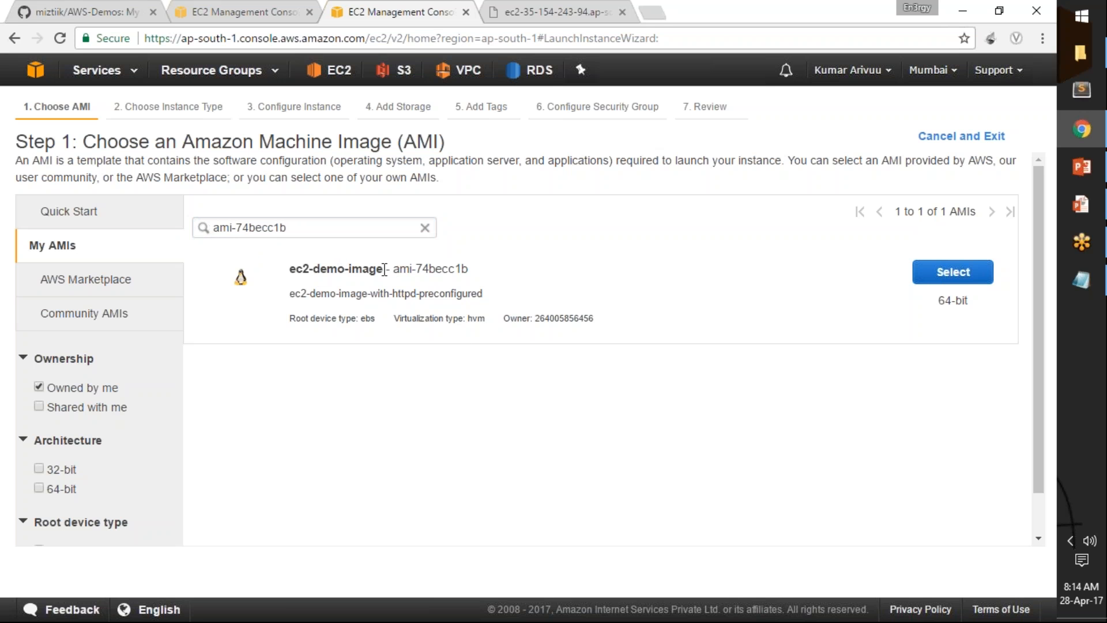
# Step: Select the ec2-demo-image AMI for the new instance and continue with the t2.micro type to the instance details
pyautogui.moveTo(387, 269); pyautogui.dragTo(454, 269)
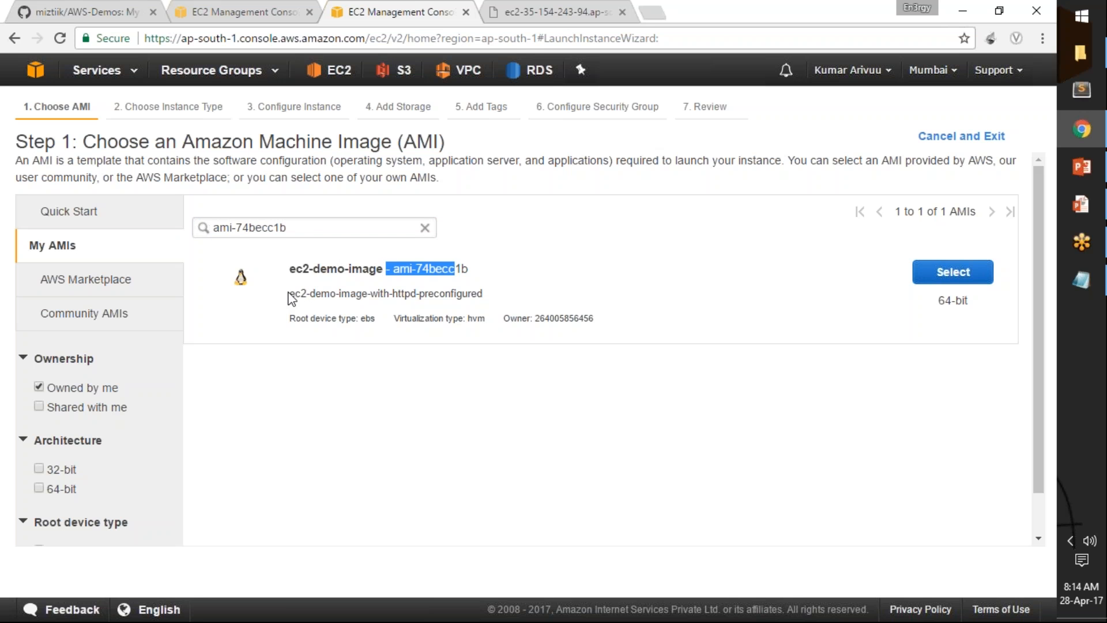
pyautogui.click(289, 293)
pyautogui.moveTo(289, 293); pyautogui.dragTo(478, 292)
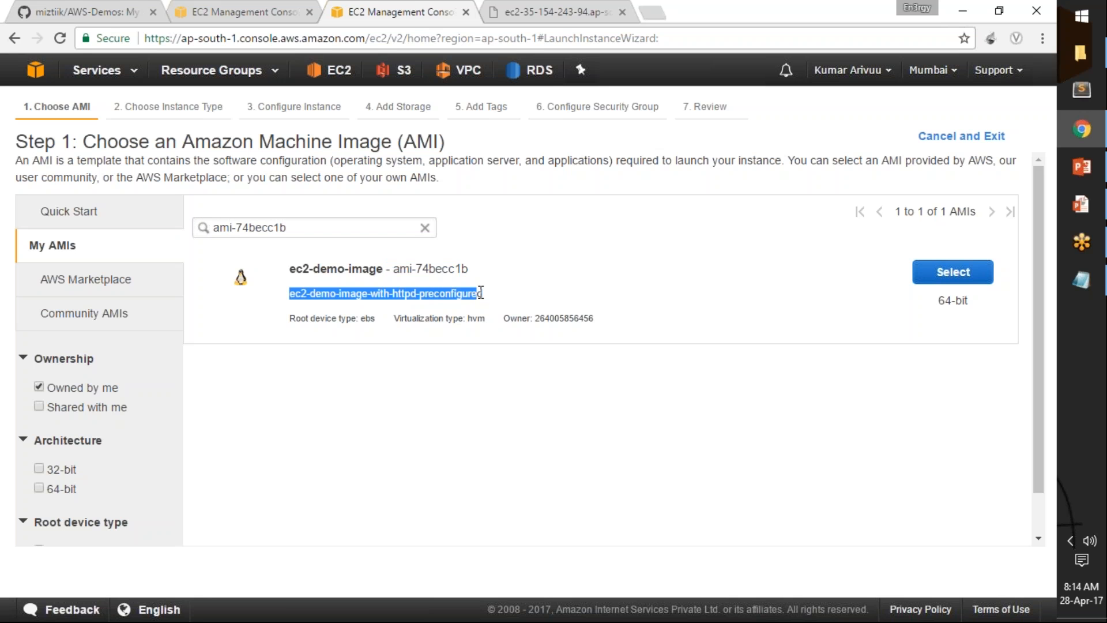
pyautogui.click(652, 492)
pyautogui.click(949, 274)
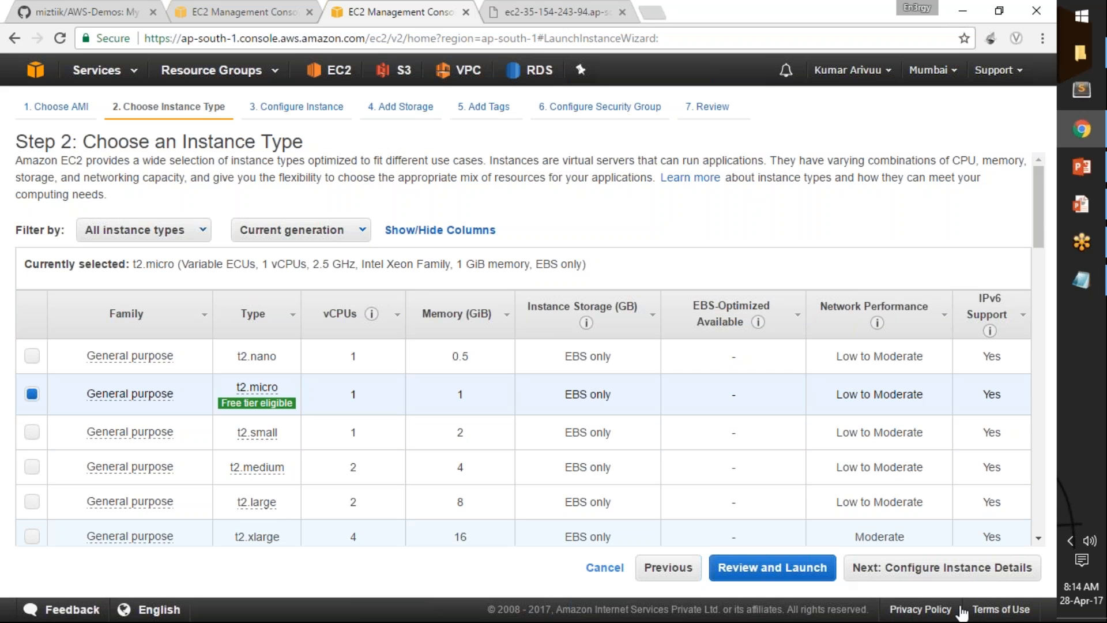
pyautogui.click(923, 568)
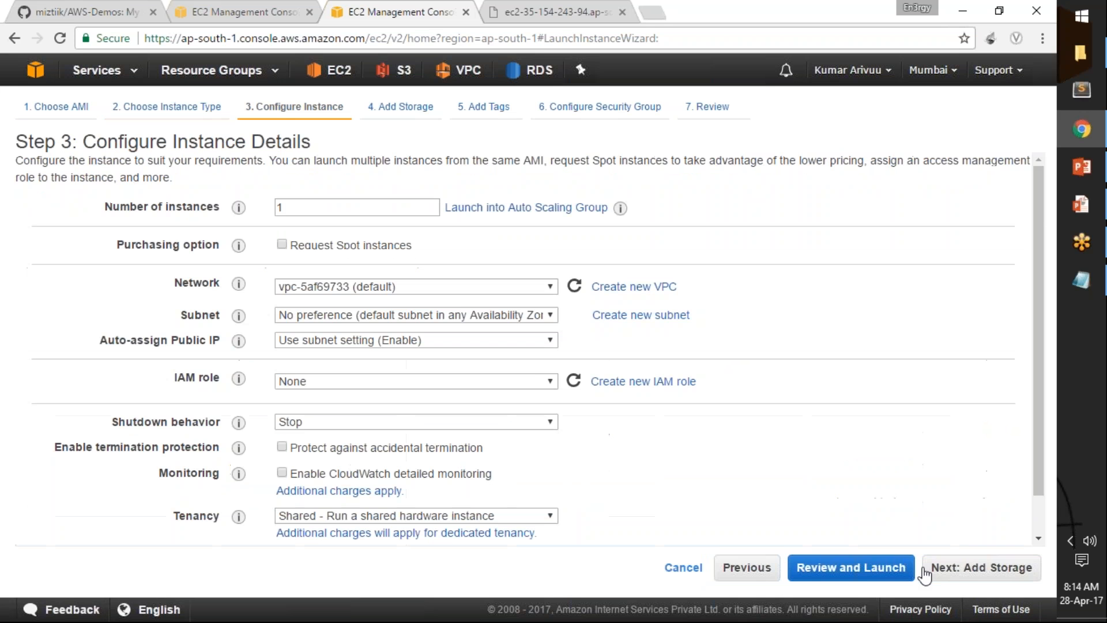
# Step: Set the instance's subnet to subnet-59b5d630, the default in ap-south-1a
pyautogui.click(518, 343)
pyautogui.click(513, 353)
pyautogui.click(538, 315)
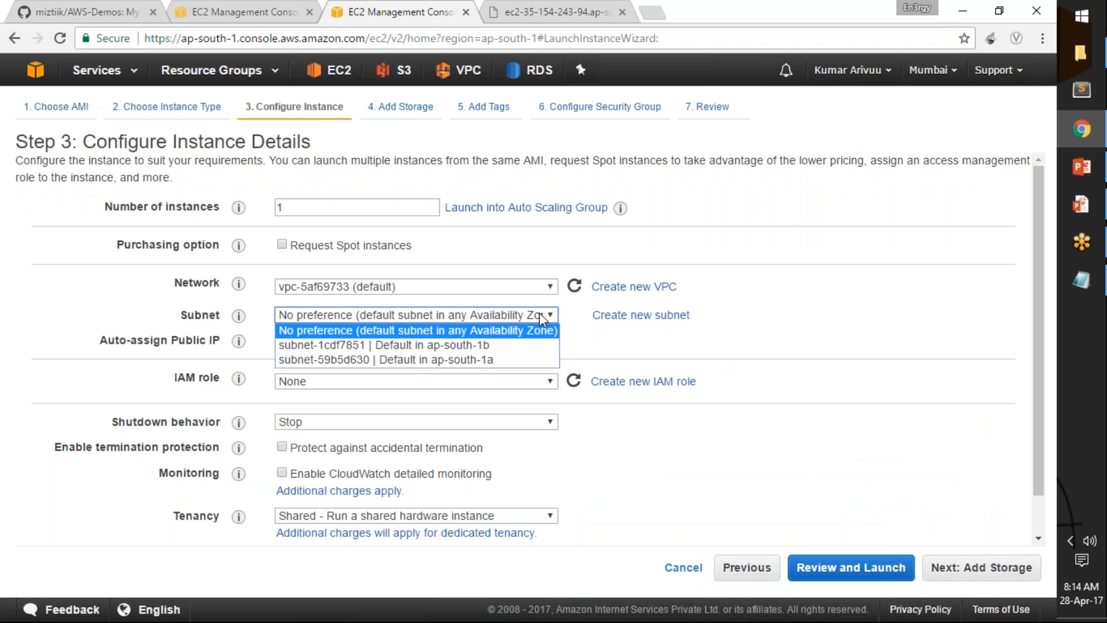
pyautogui.click(512, 358)
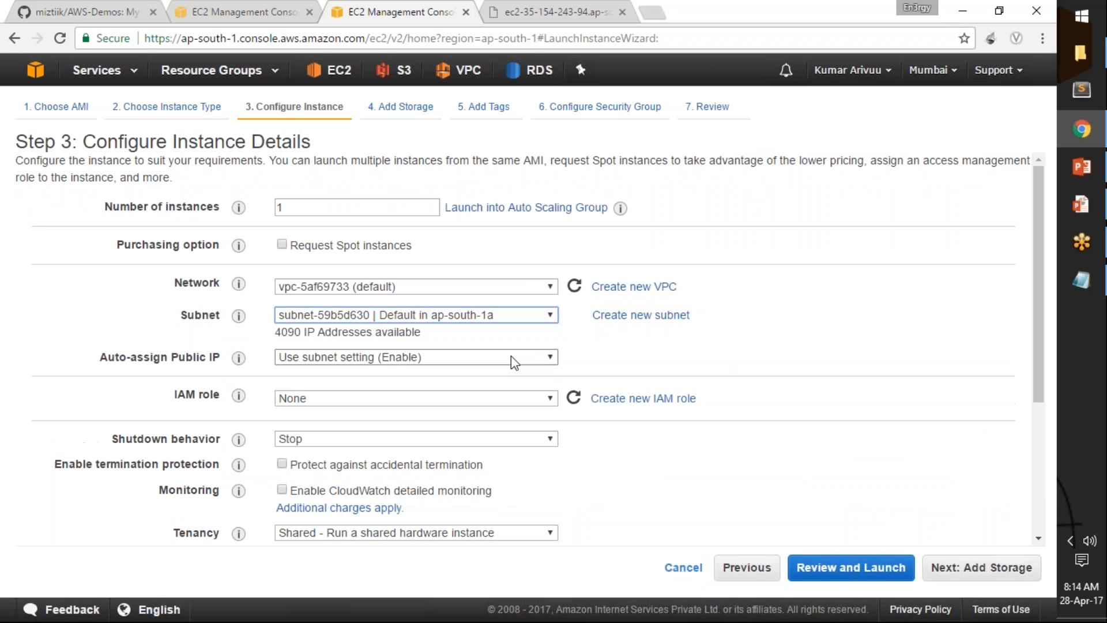
# Step: Examine the tenancy choices, network interfaces, advanced details and IAM role options in the instance details without changing them
pyautogui.click(533, 538)
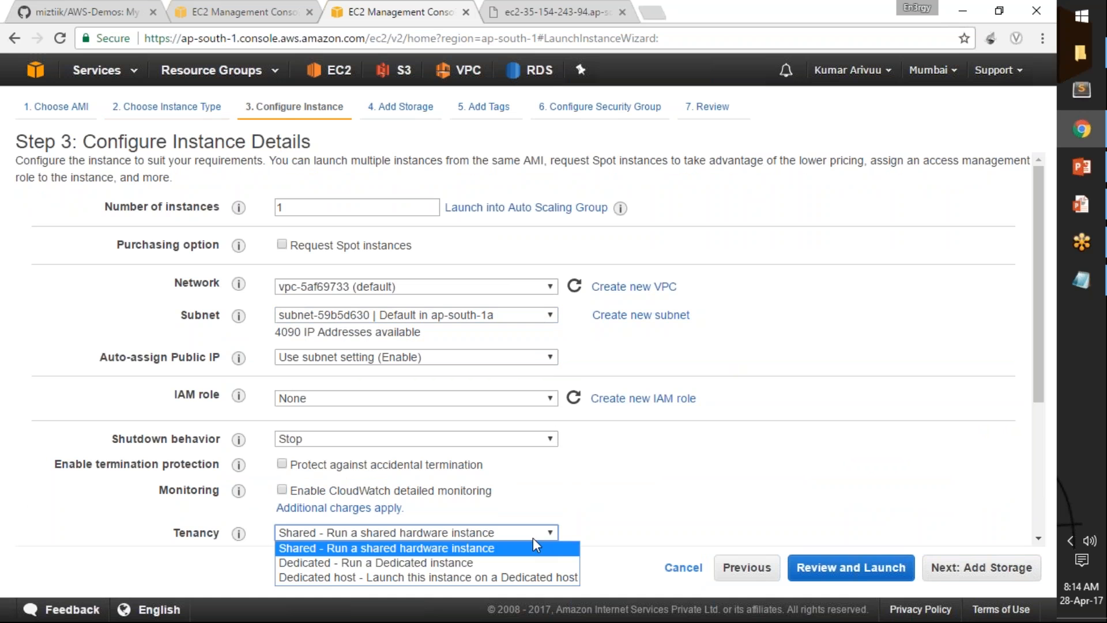
pyautogui.click(572, 492)
pyautogui.moveTo(1039, 392); pyautogui.dragTo(1018, 480)
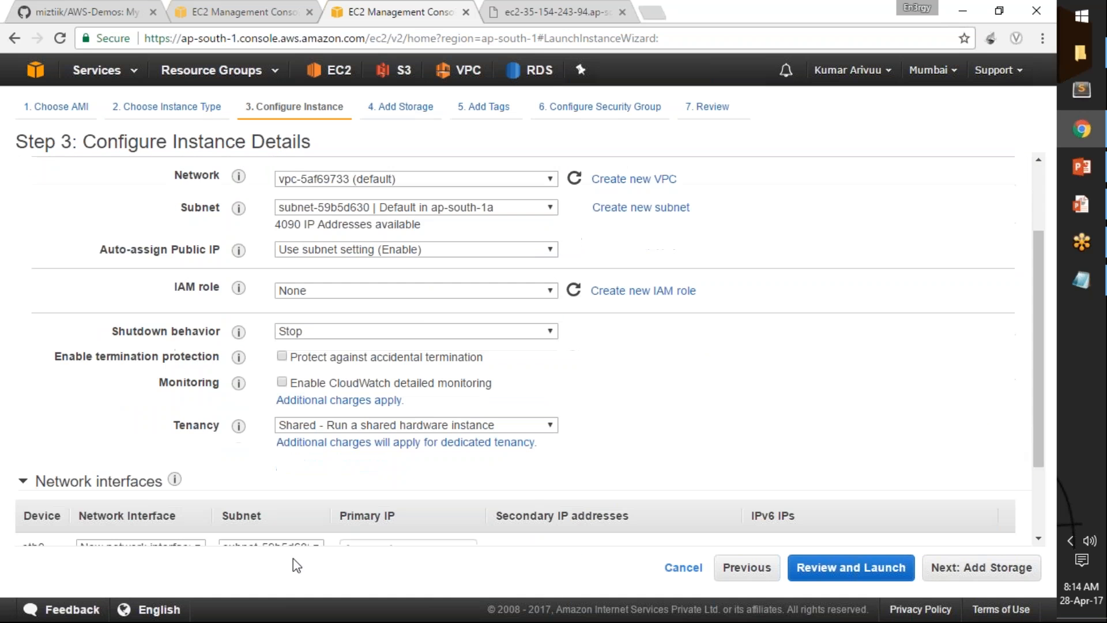
pyautogui.scroll(-2, 1031, 495)
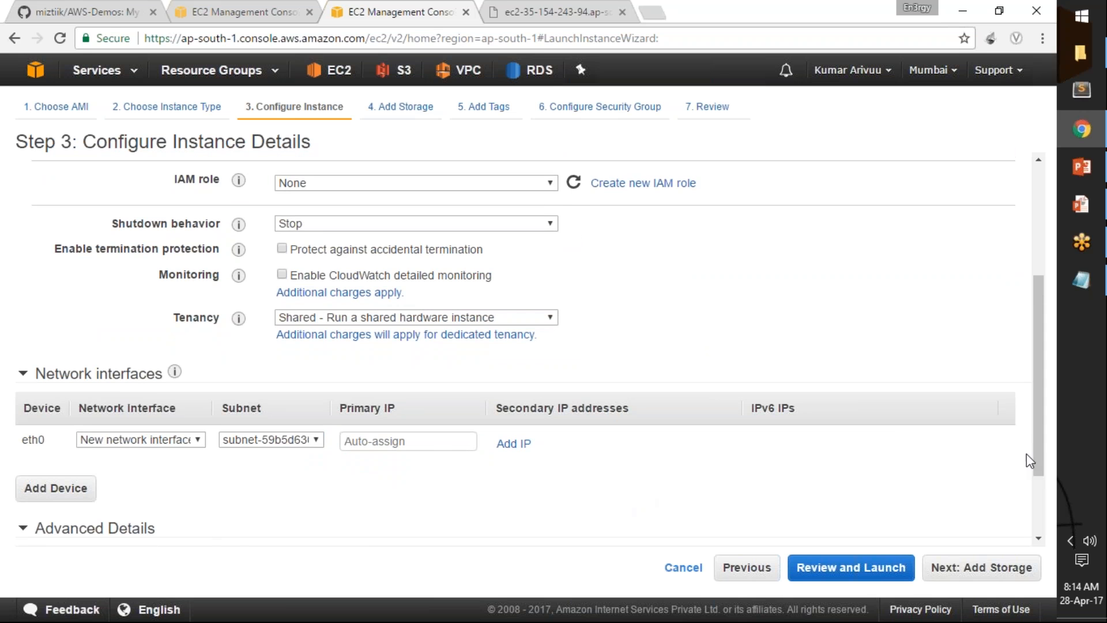
pyautogui.scroll(-2, 1032, 519)
pyautogui.scroll(6, 1029, 520)
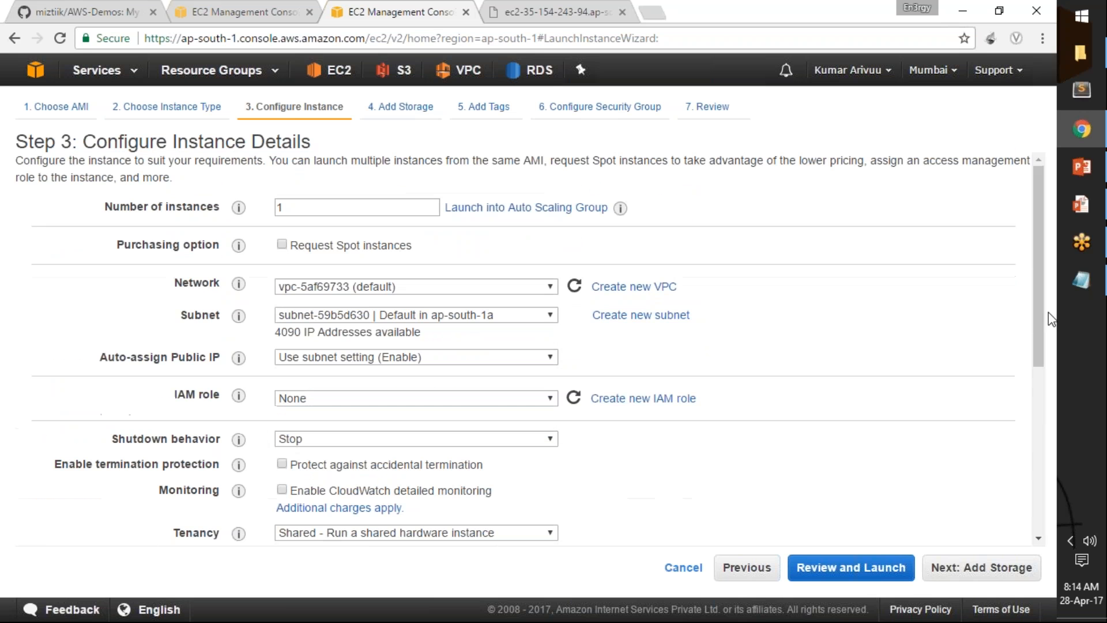
pyautogui.click(500, 405)
pyautogui.click(499, 408)
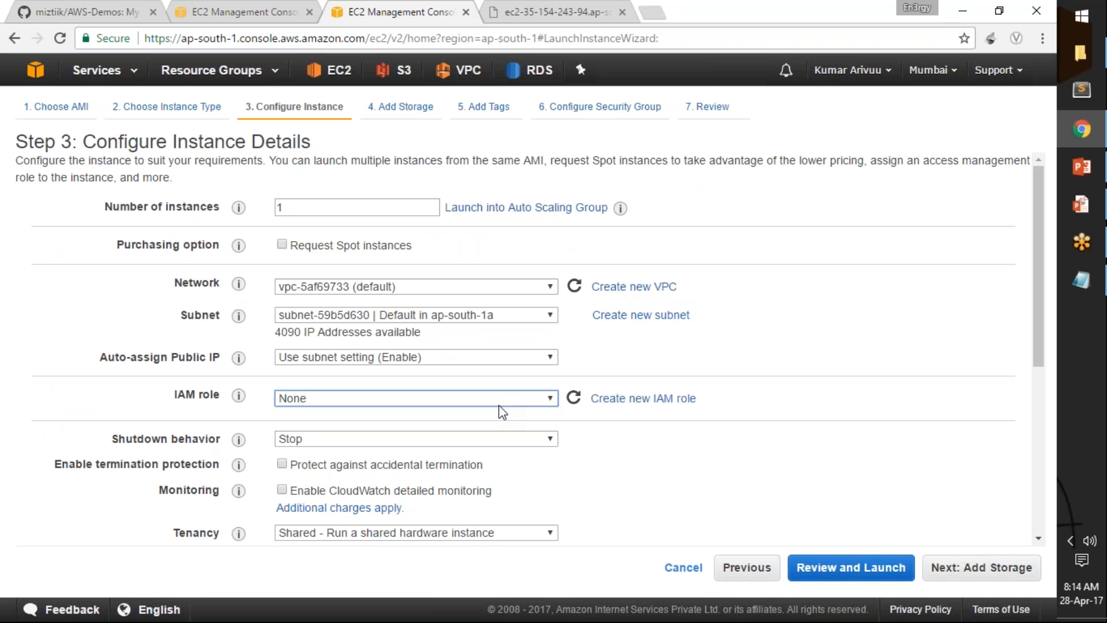
pyautogui.click(855, 435)
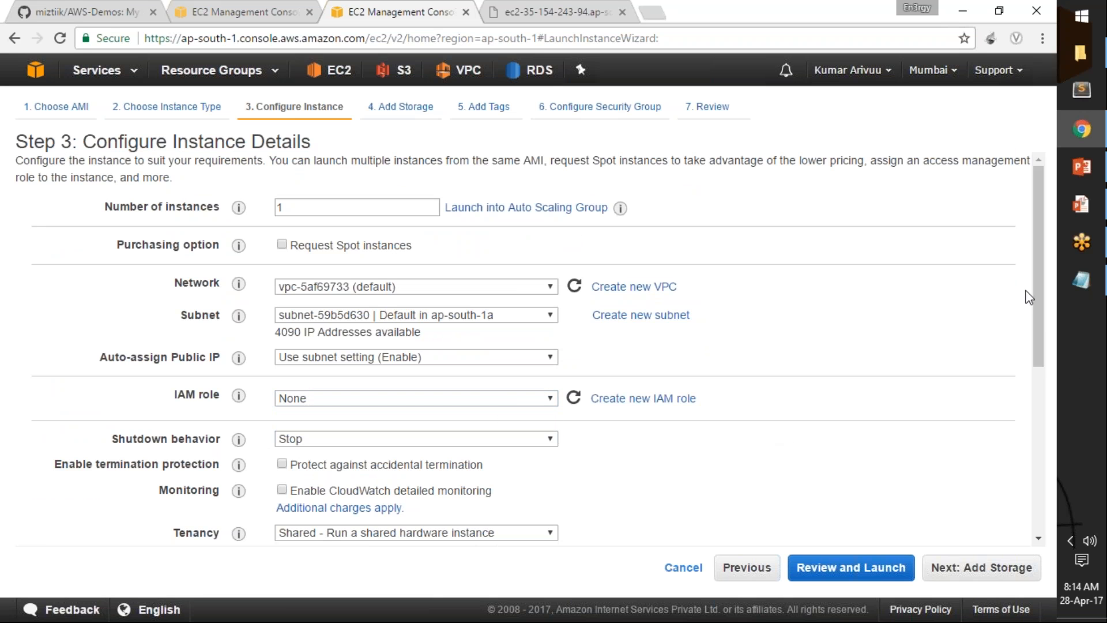
pyautogui.moveTo(1039, 299); pyautogui.dragTo(958, 597)
# Step: Accept the default storage and add a tag with key Name and value Ec2-instane-from-ami-with-httpd
pyautogui.click(986, 572)
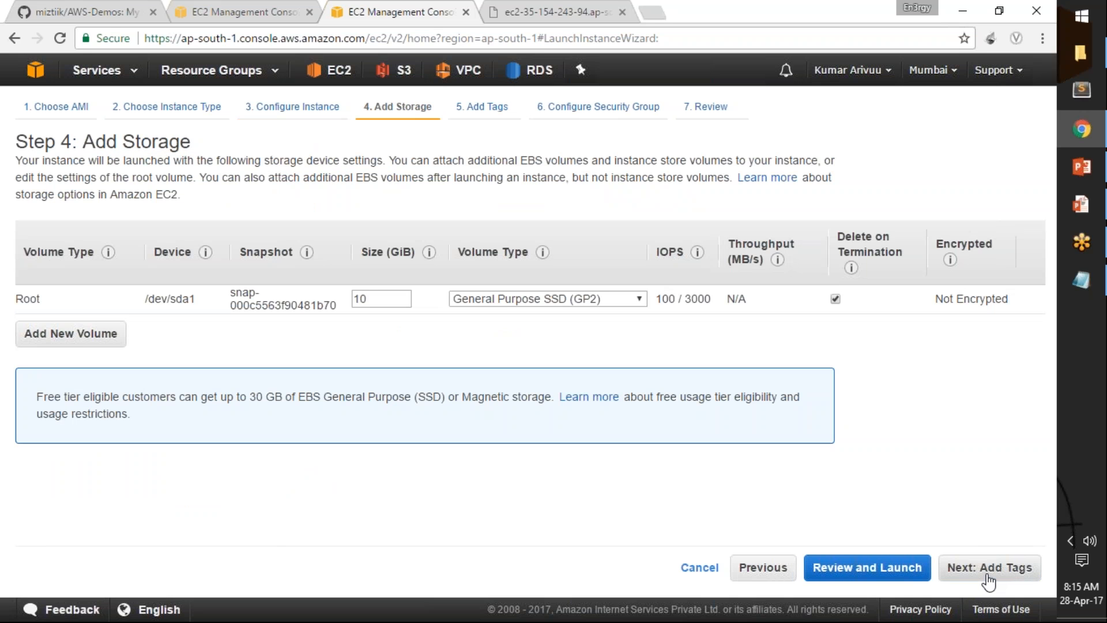
pyautogui.click(988, 579)
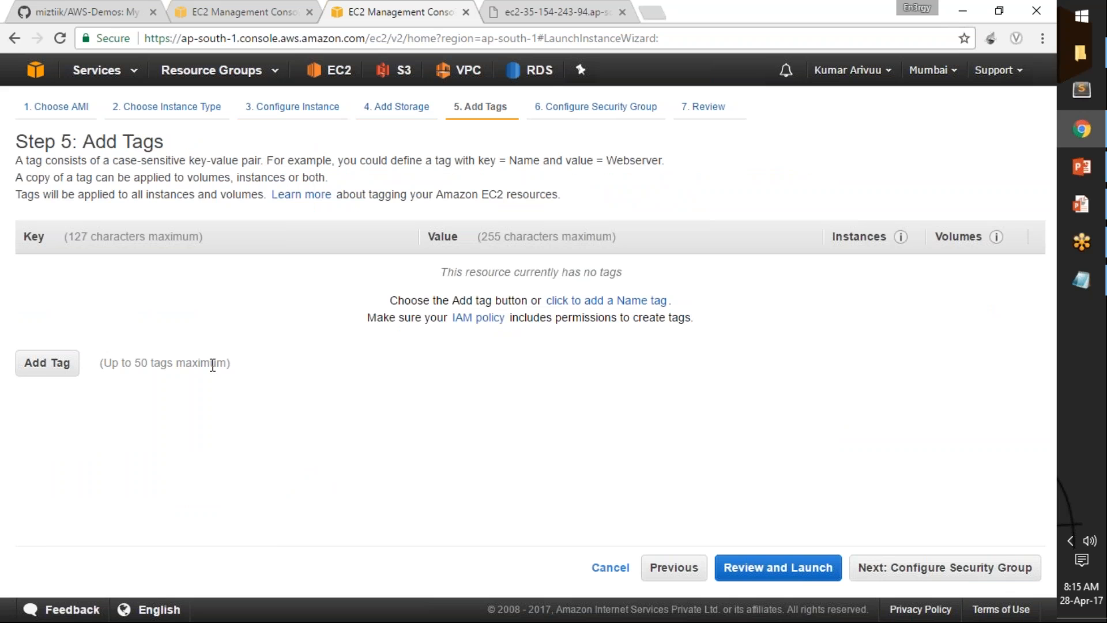
pyautogui.click(53, 366)
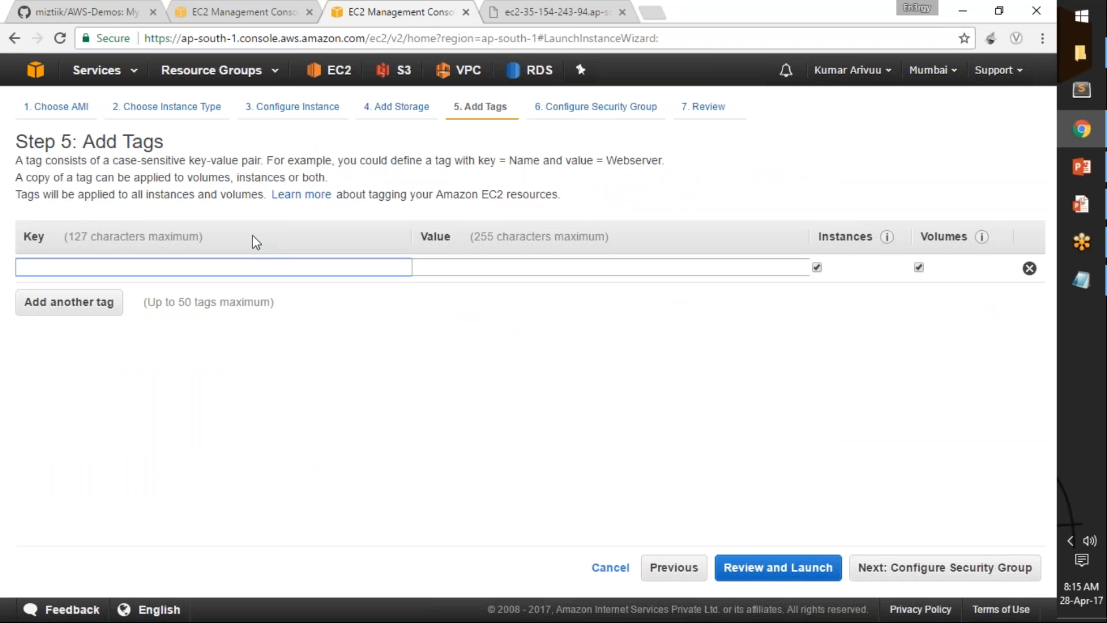
pyautogui.write('Name')
pyautogui.press('Tab')
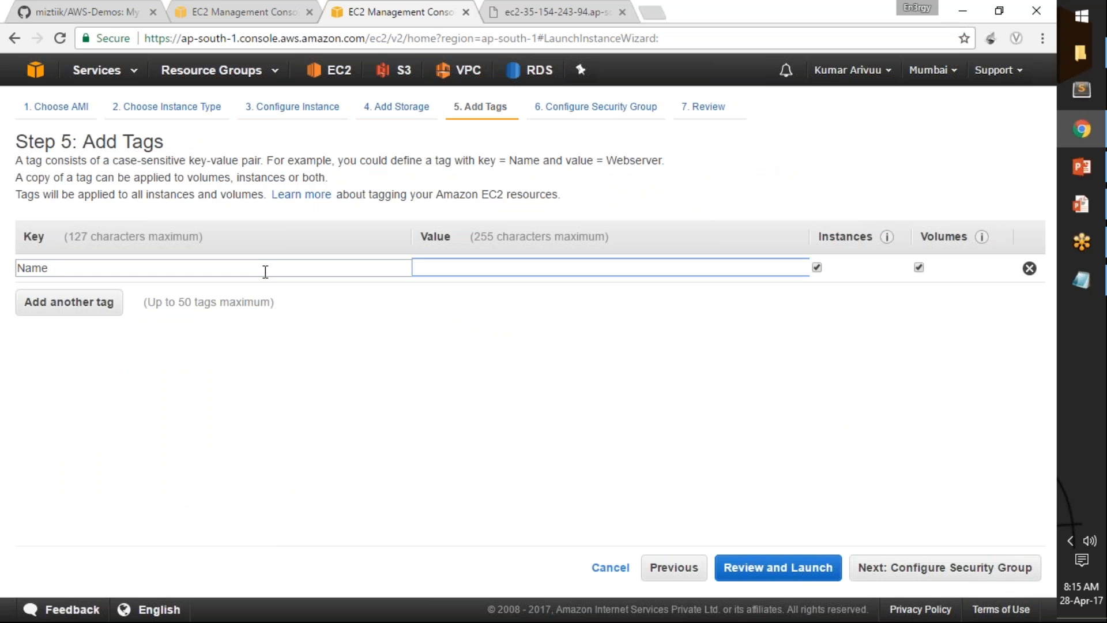
pyautogui.write('Ec2-')
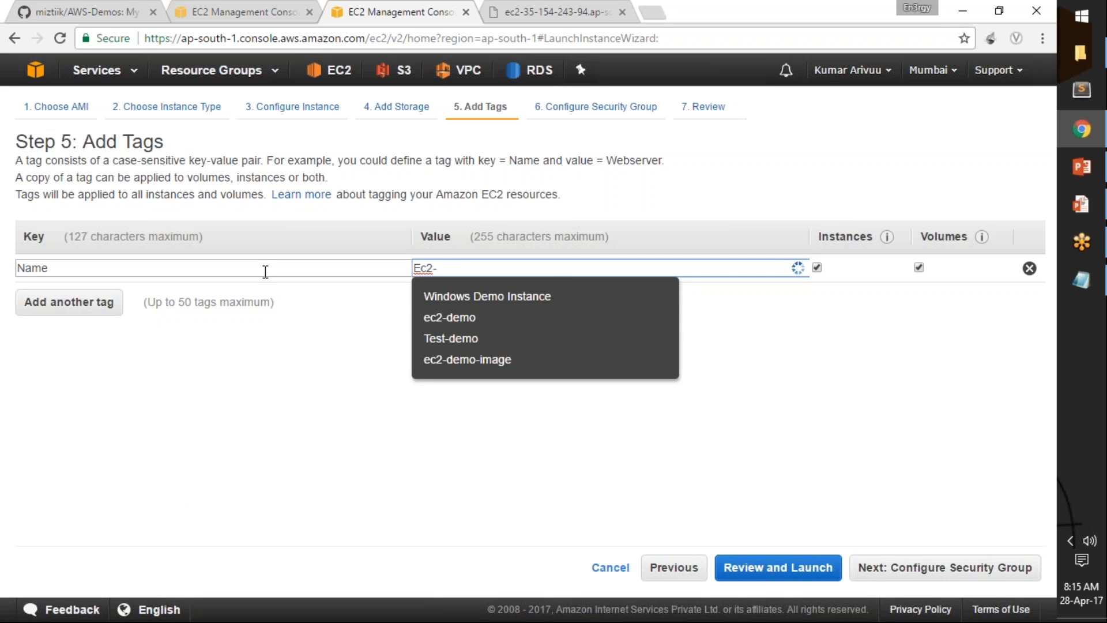
pyautogui.write('instane-from-ami-with-httpd')
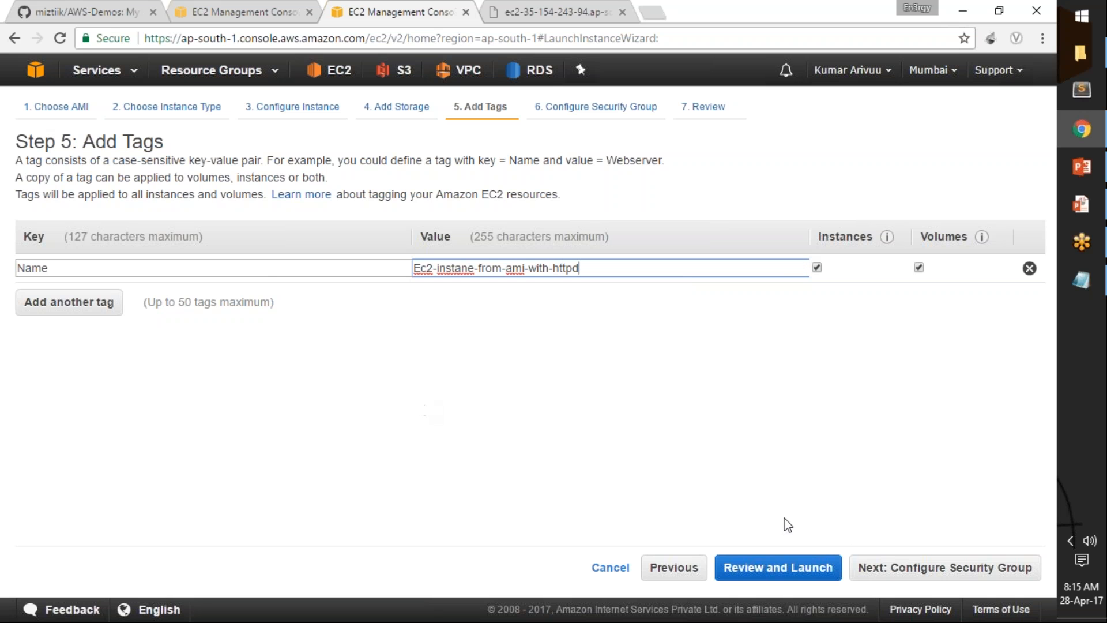
# Step: Assign the existing security group launch-wizard-1, check its inbound port rules, and continue to the launch review
pyautogui.click(953, 577)
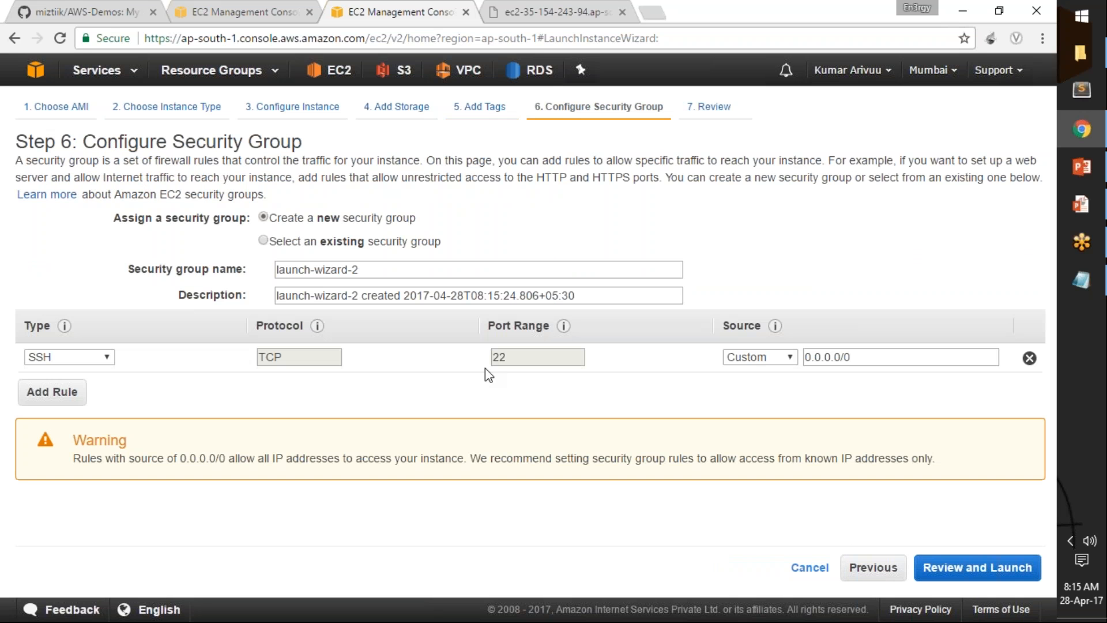
pyautogui.click(264, 241)
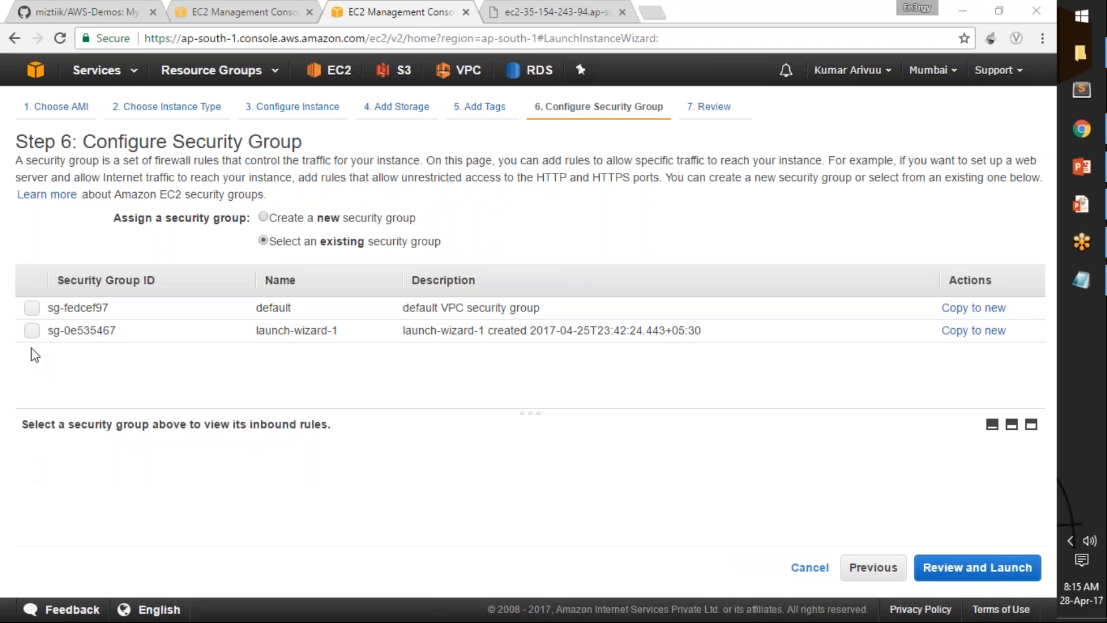
pyautogui.click(32, 332)
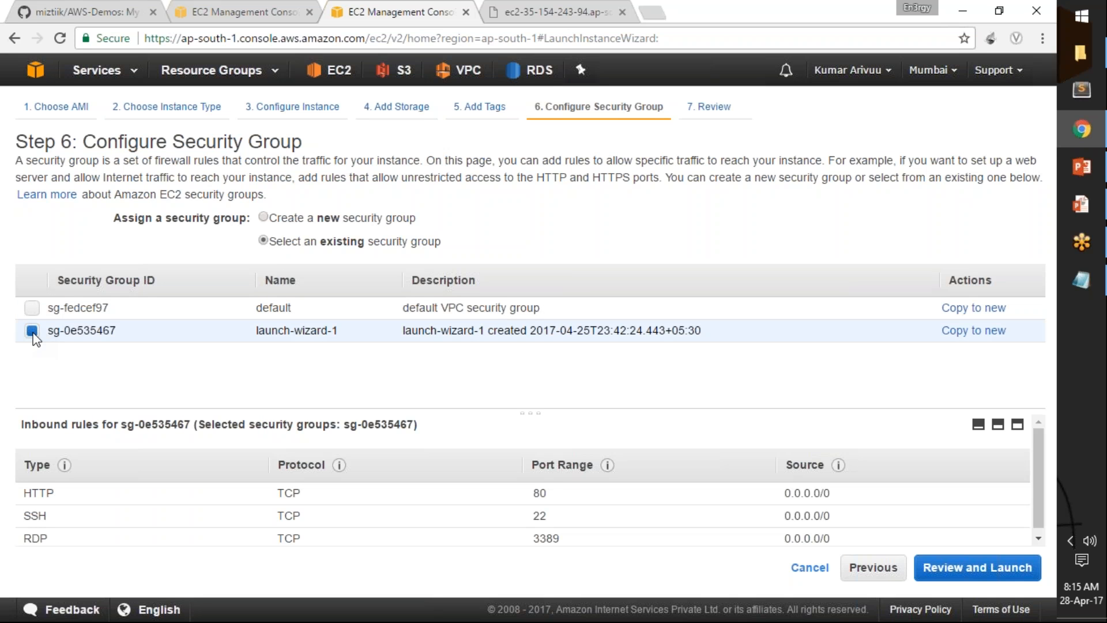
pyautogui.moveTo(559, 538); pyautogui.dragTo(520, 537)
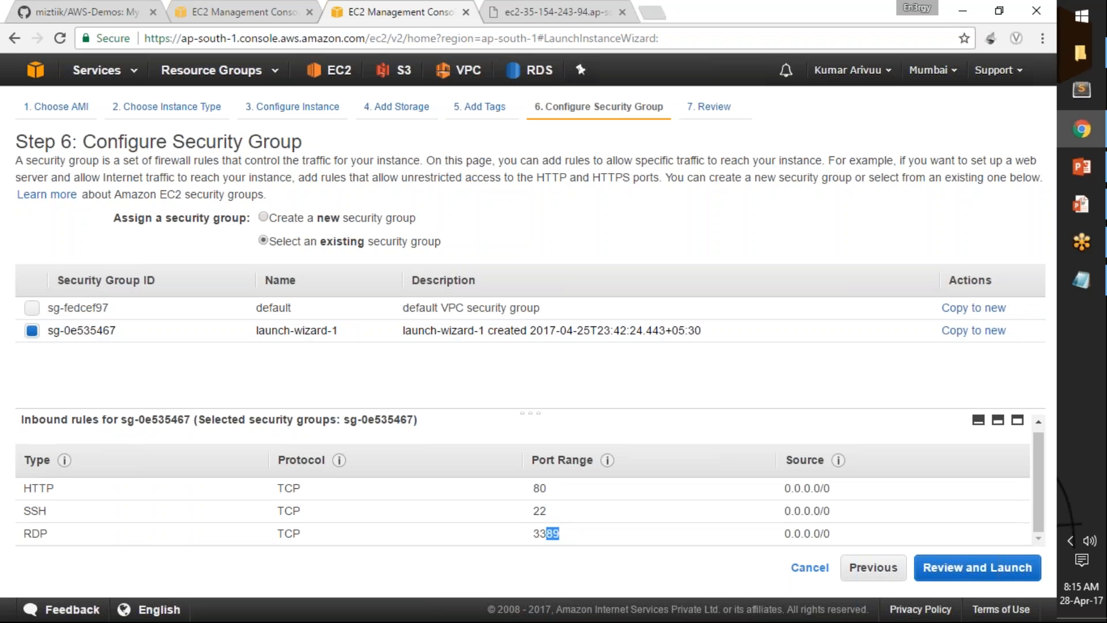
pyautogui.click(517, 533)
pyautogui.click(984, 571)
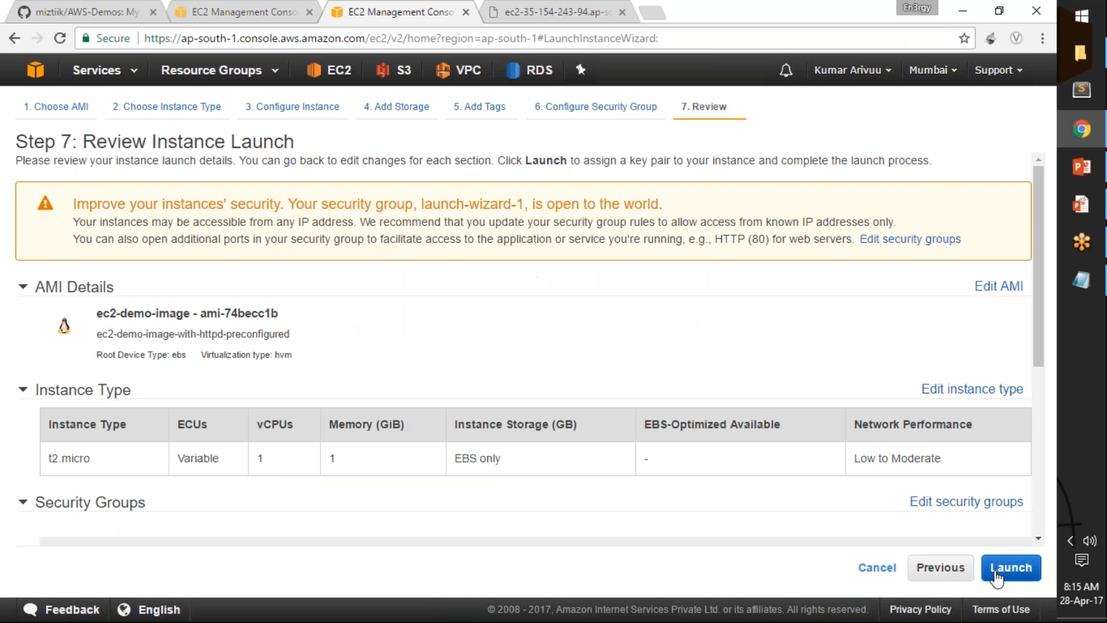
# Step: Launch the instance with the existing key pair ec2-demo-mumbai, acknowledging access to its private key file
pyautogui.click(996, 571)
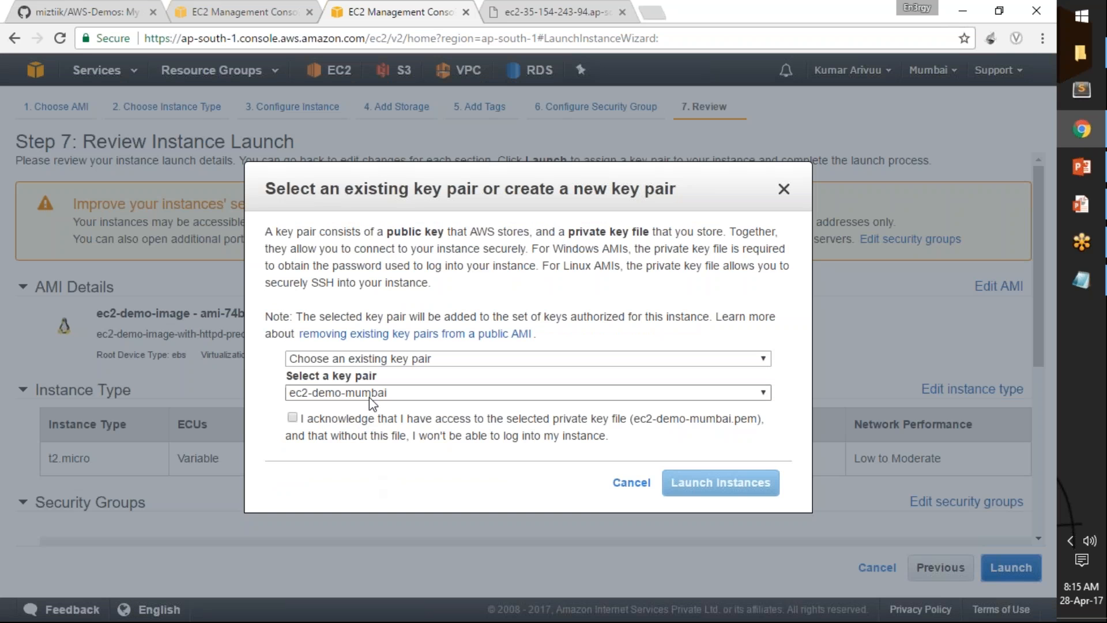
pyautogui.click(292, 418)
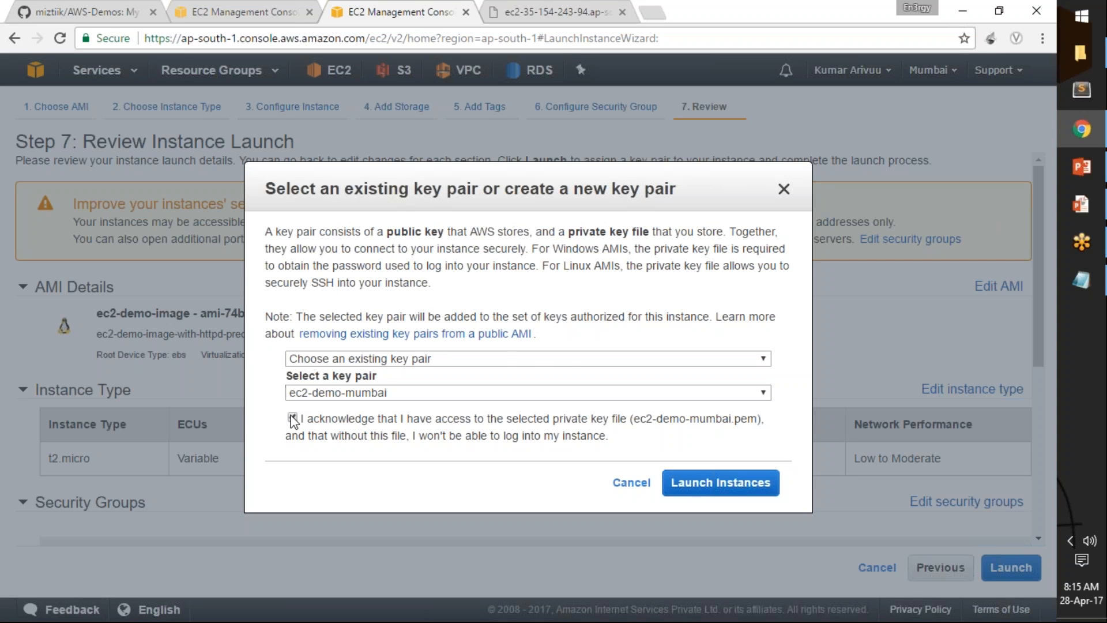
pyautogui.click(686, 482)
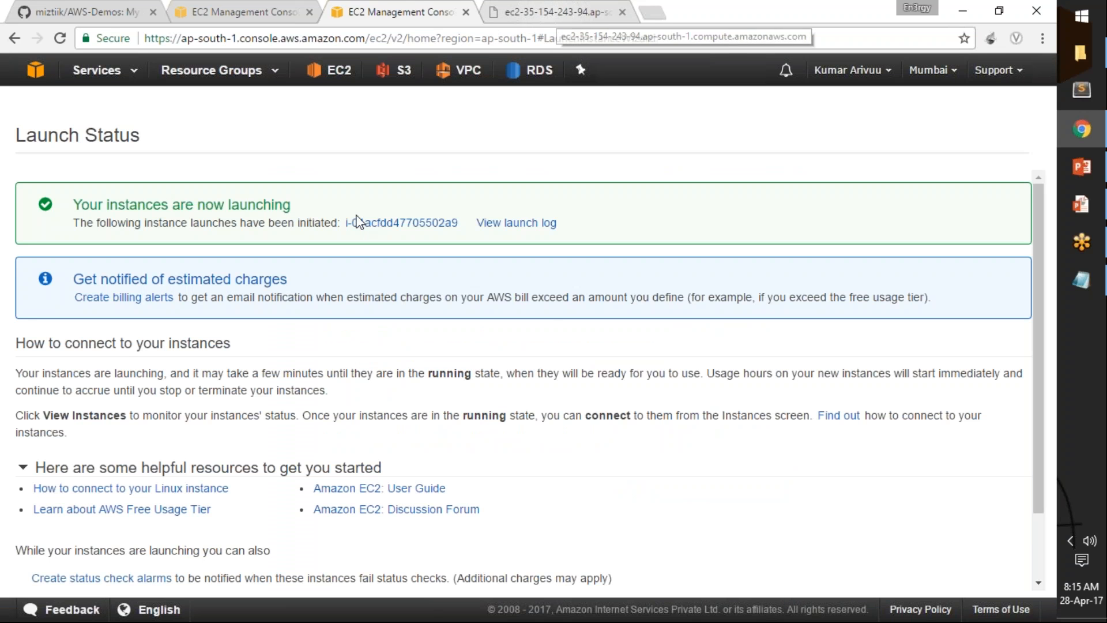
# Step: Open the new instance in the instances list, clear the search filter, and widen the Name column to fit the full name
pyautogui.click(383, 225)
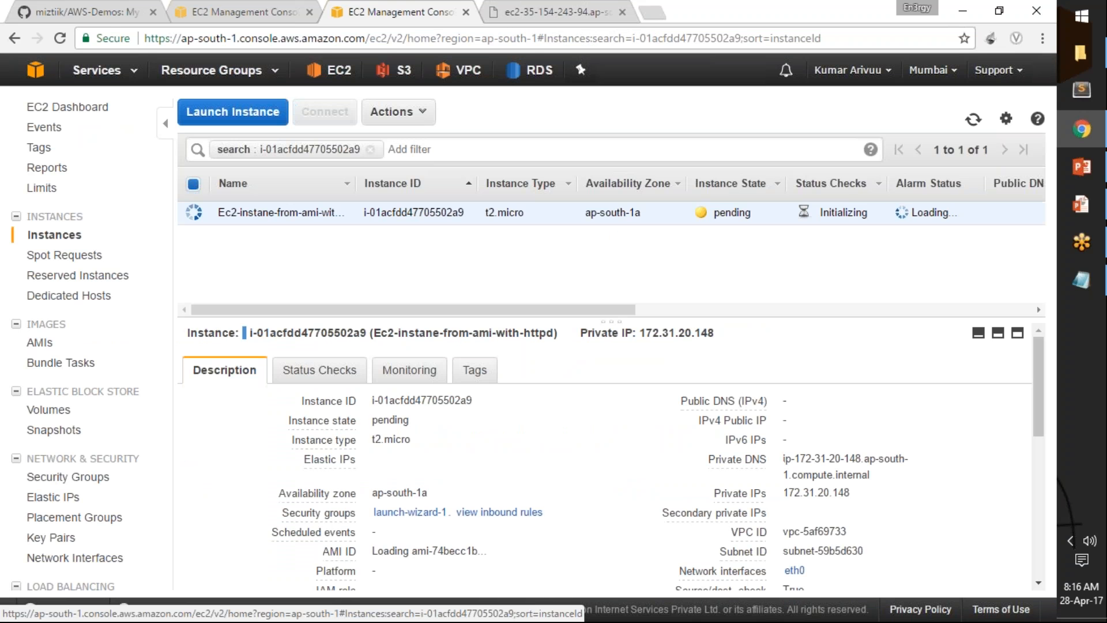
pyautogui.click(370, 150)
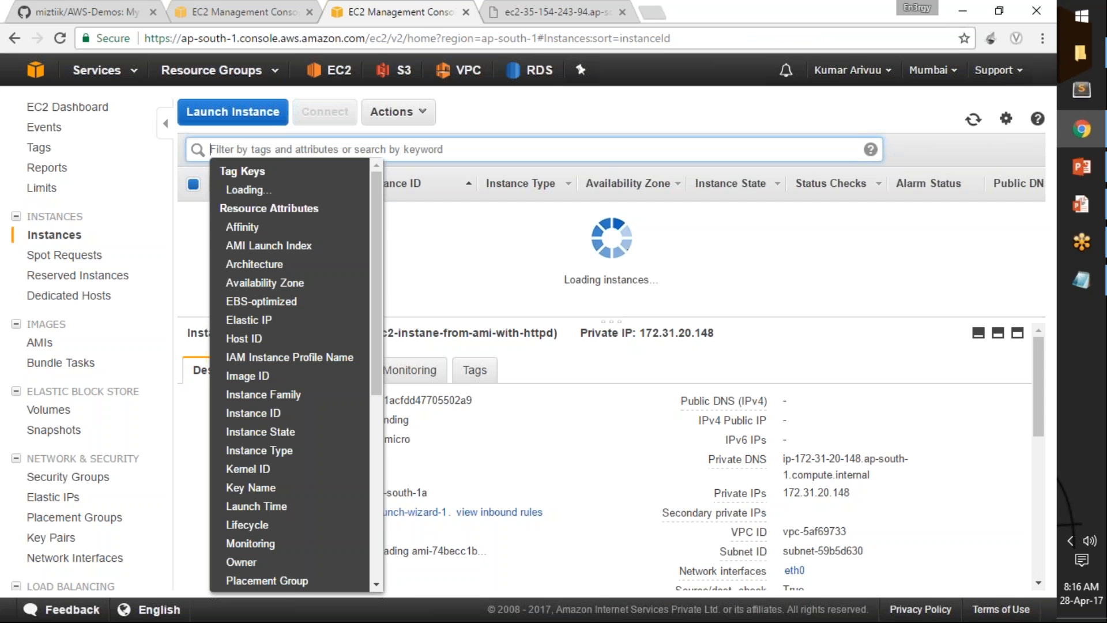
pyautogui.click(526, 125)
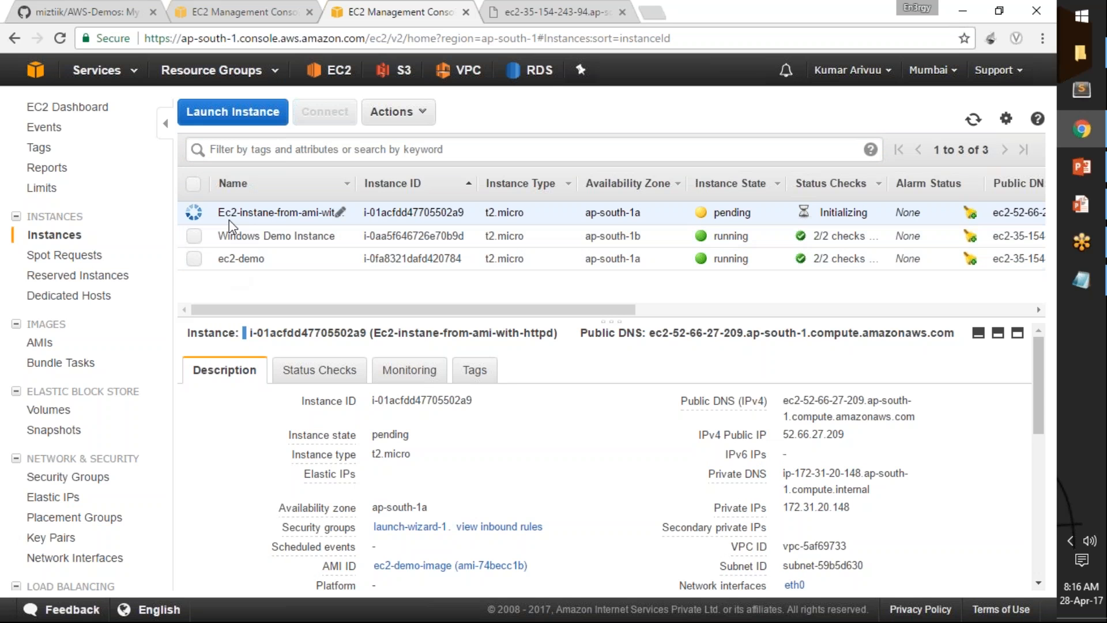
pyautogui.moveTo(220, 214); pyautogui.dragTo(381, 206)
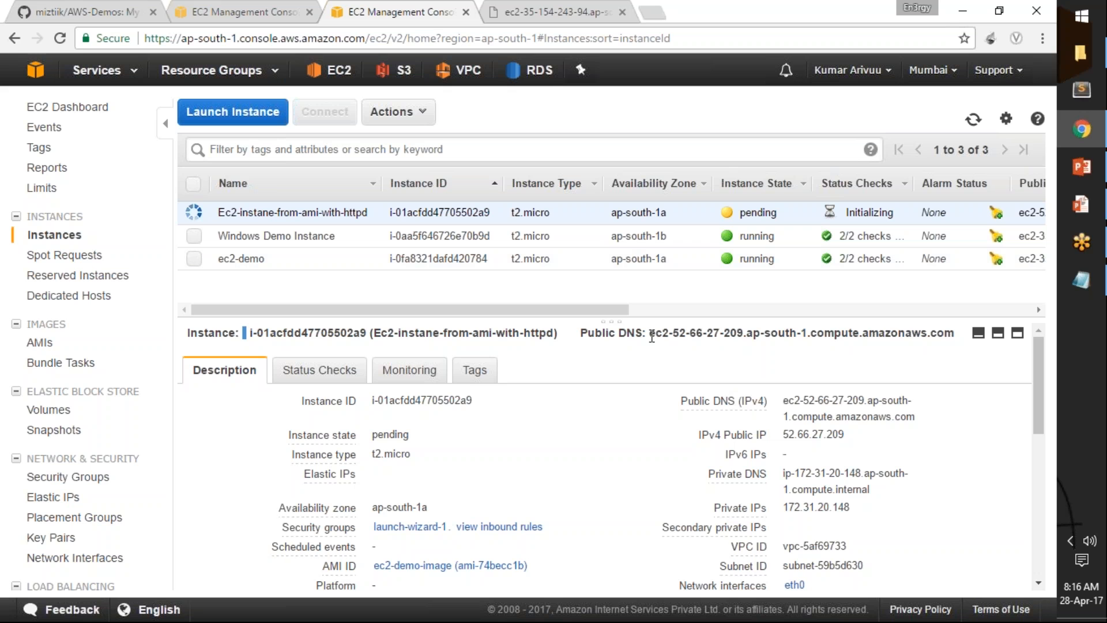
# Step: Copy the new instance's public DNS address and open it in a new browser tab to check the web page
pyautogui.moveTo(651, 334); pyautogui.dragTo(953, 334)
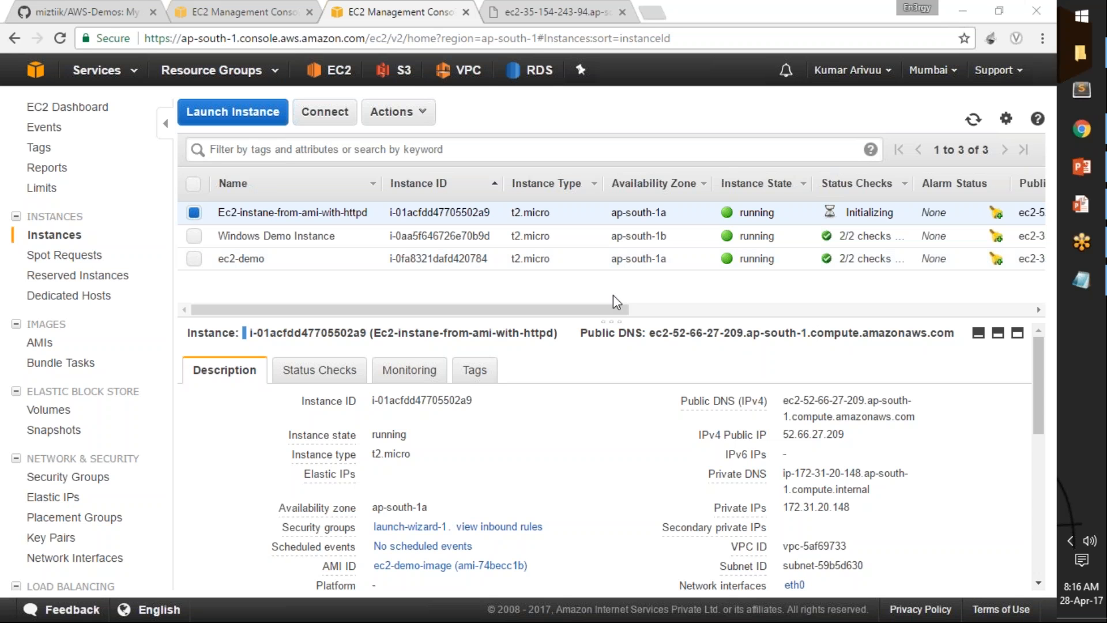
pyautogui.moveTo(652, 335); pyautogui.dragTo(960, 344)
pyautogui.hotkey('ctrl', 'c')
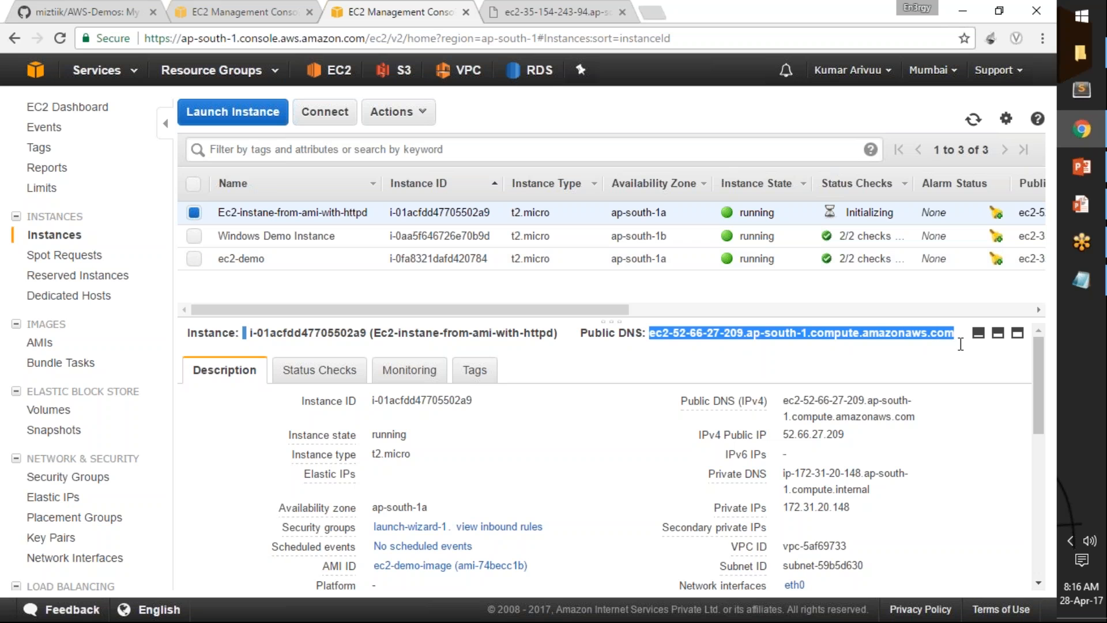
pyautogui.hotkey('alt', 'Tab')
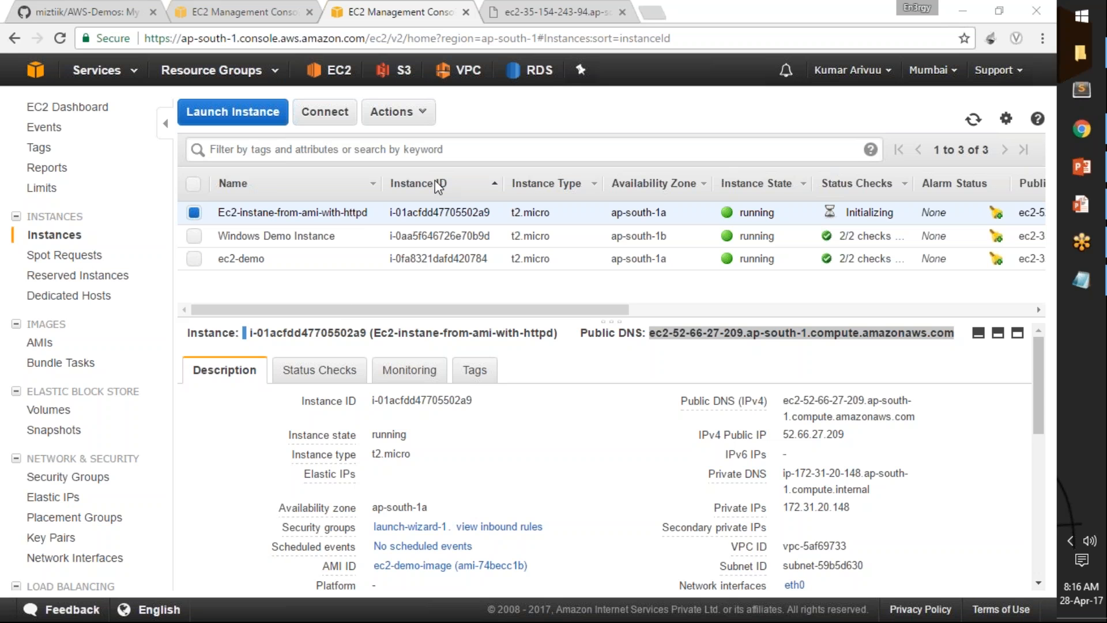
pyautogui.click(653, 12)
pyautogui.hotkey('ctrl', 'v')
pyautogui.press('Return')
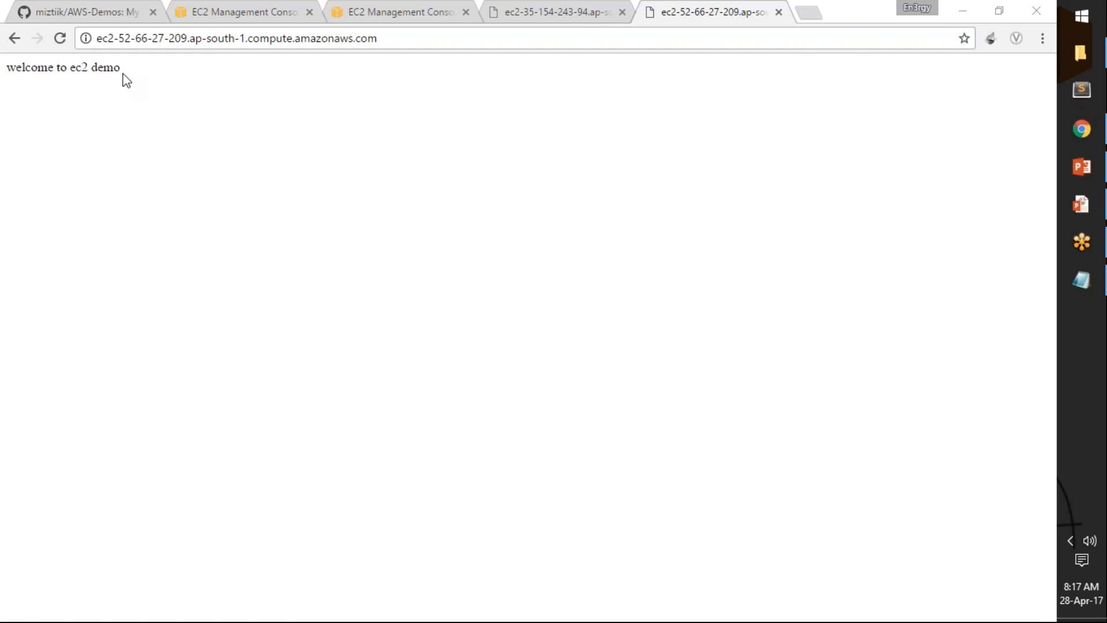
pyautogui.click(125, 78)
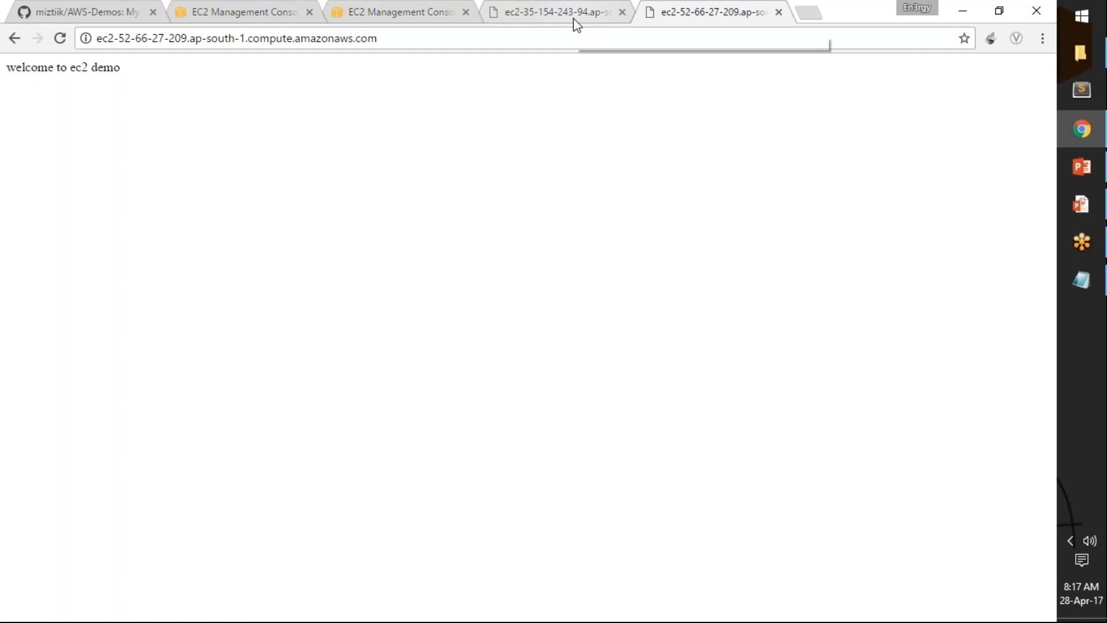
# Step: Compare the web page served by the original ec2-demo instance with the one served by the new instance
pyautogui.click(558, 15)
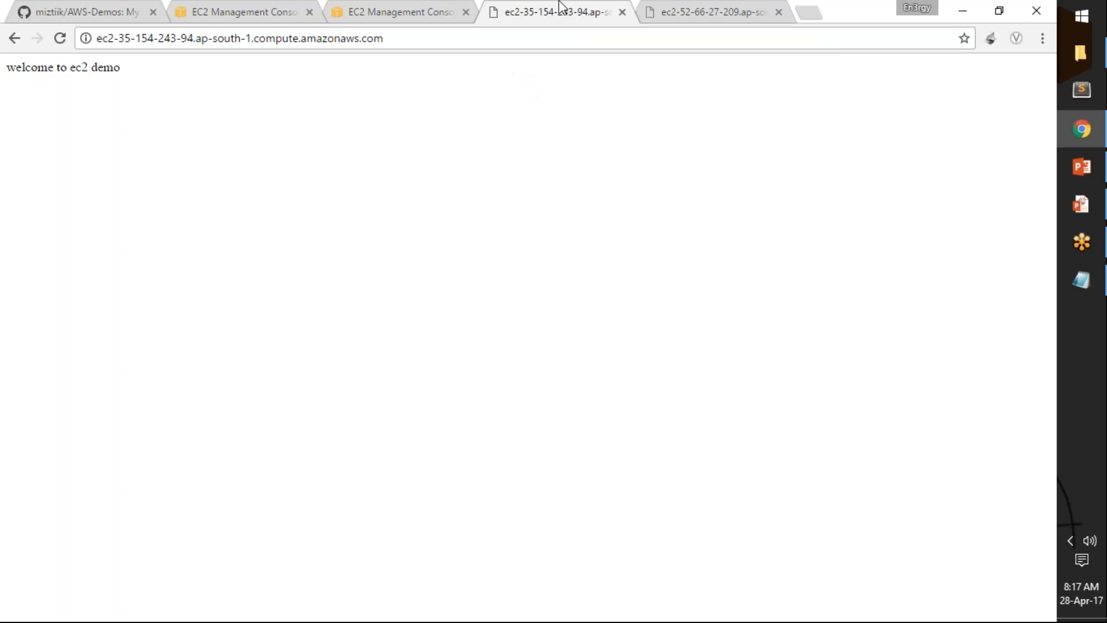
pyautogui.click(725, 16)
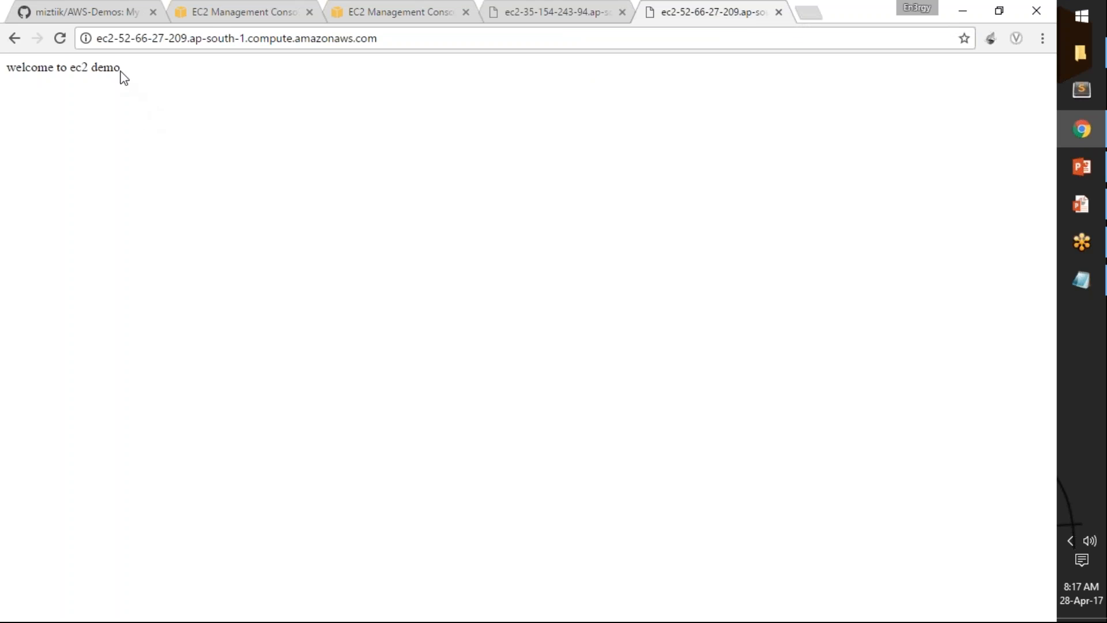
pyautogui.moveTo(119, 67); pyautogui.dragTo(7, 81)
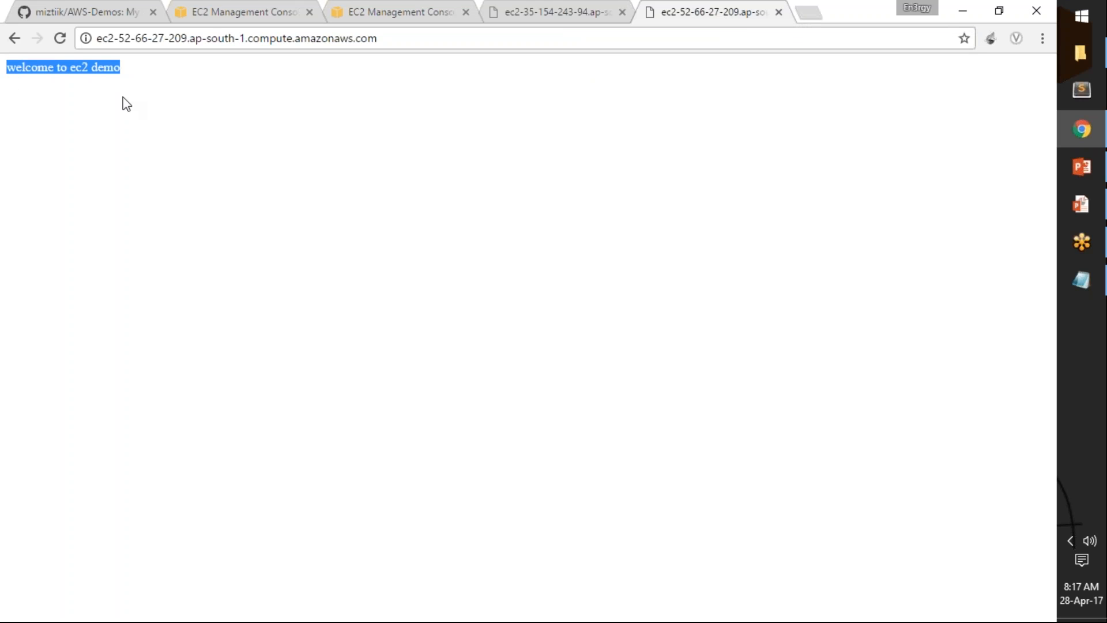
pyautogui.click(138, 103)
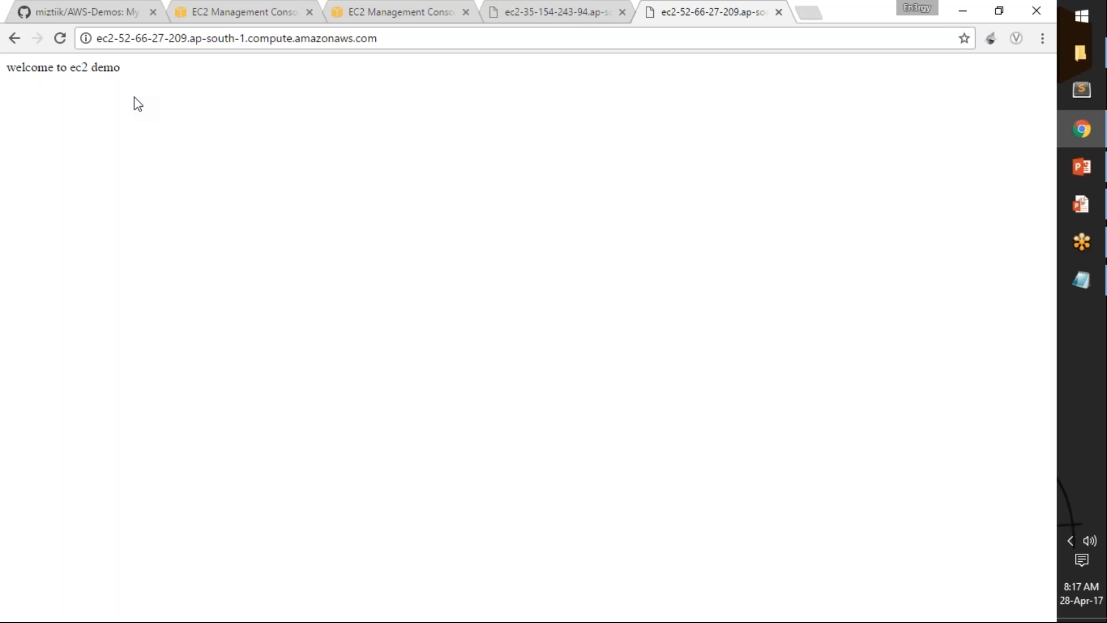
# Step: Open MobaXterm and edit the saved session srv-01-az-1a, setting its remote host to the new instance's public DNS address
pyautogui.press('super')
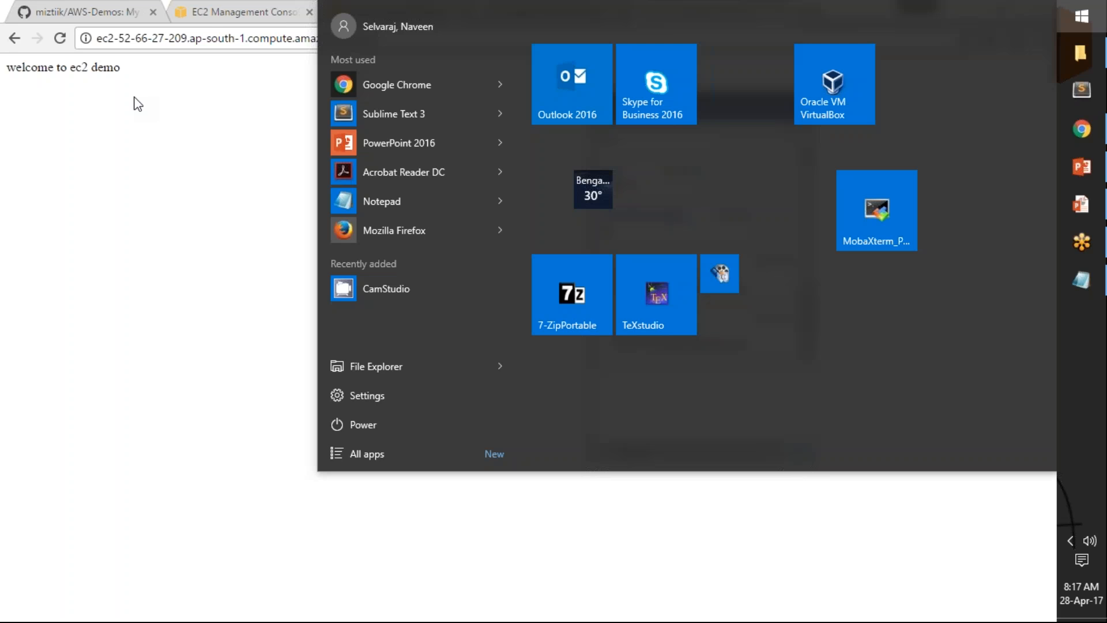
pyautogui.click(908, 239)
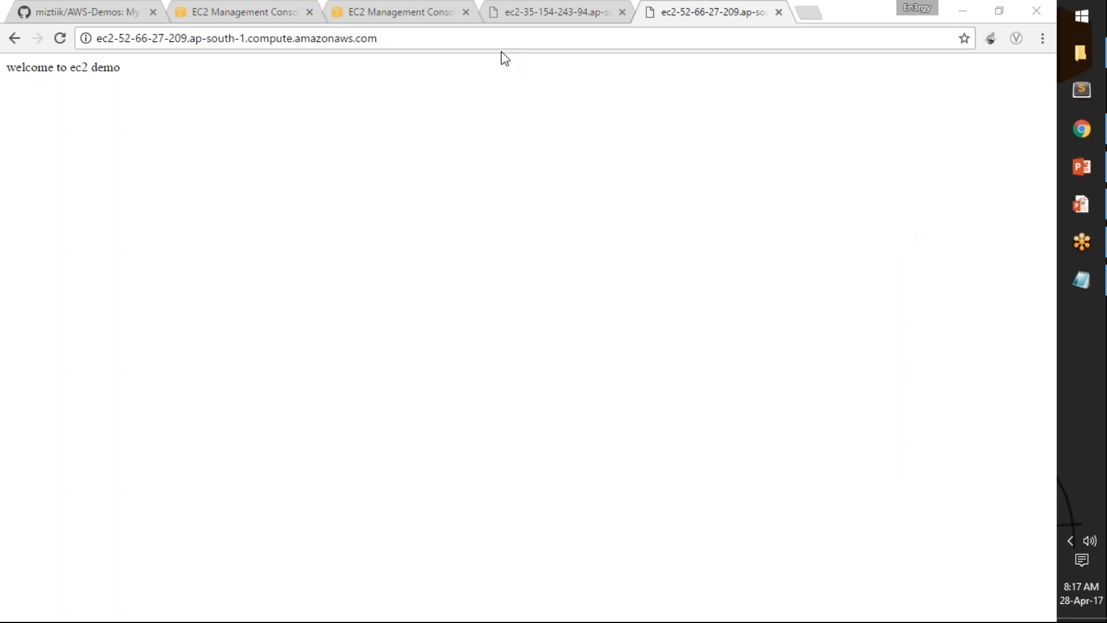
pyautogui.click(438, 10)
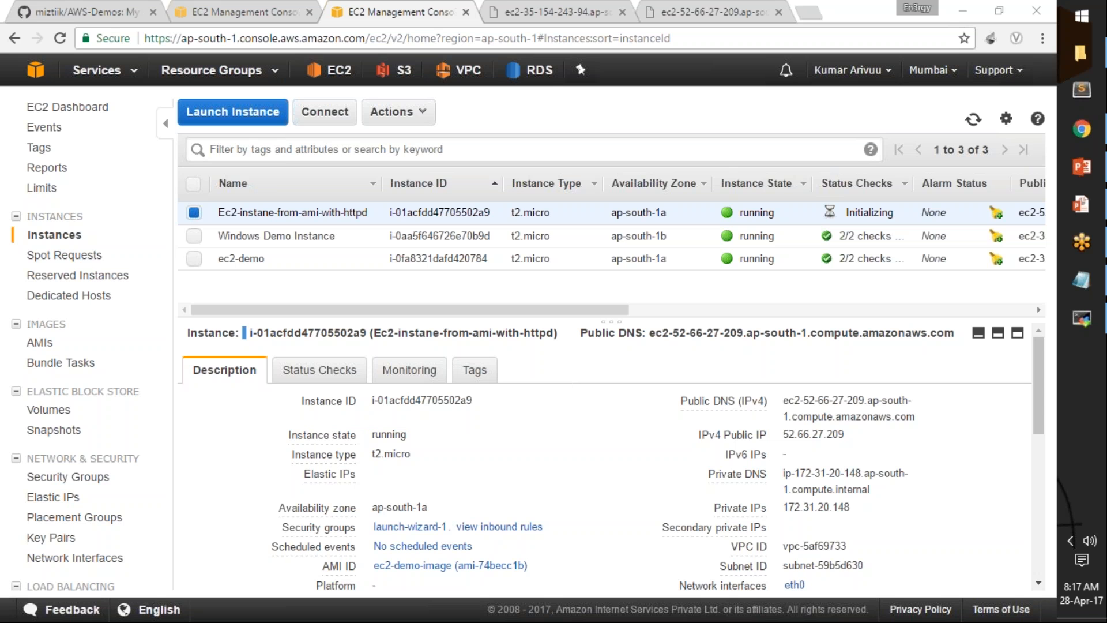
pyautogui.click(1085, 321)
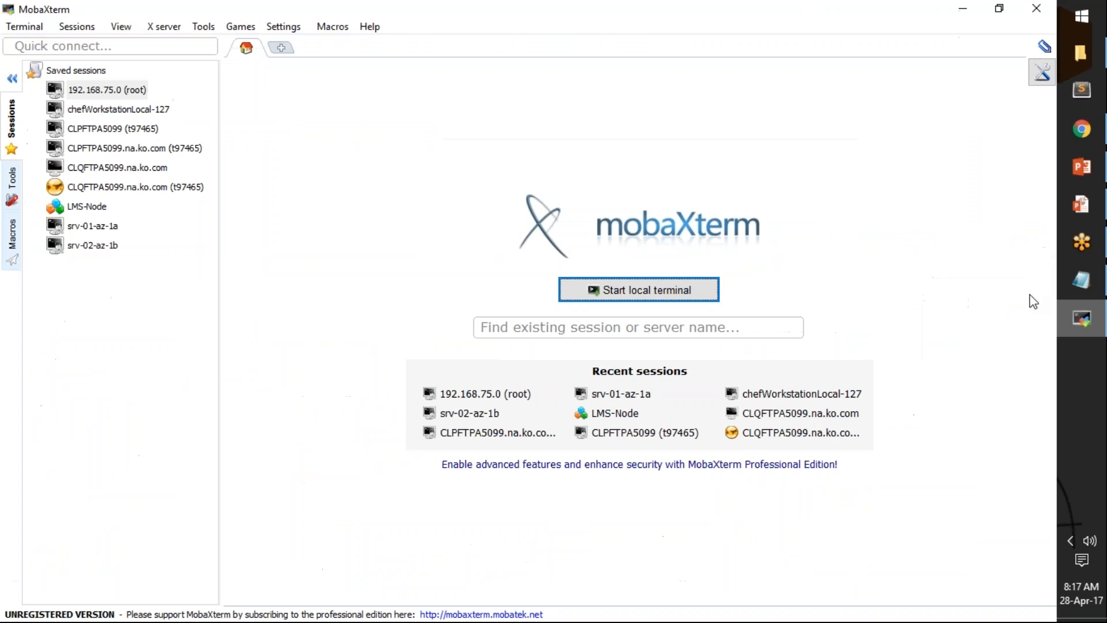
pyautogui.click(104, 231)
pyautogui.rightClick(105, 234)
pyautogui.click(169, 254)
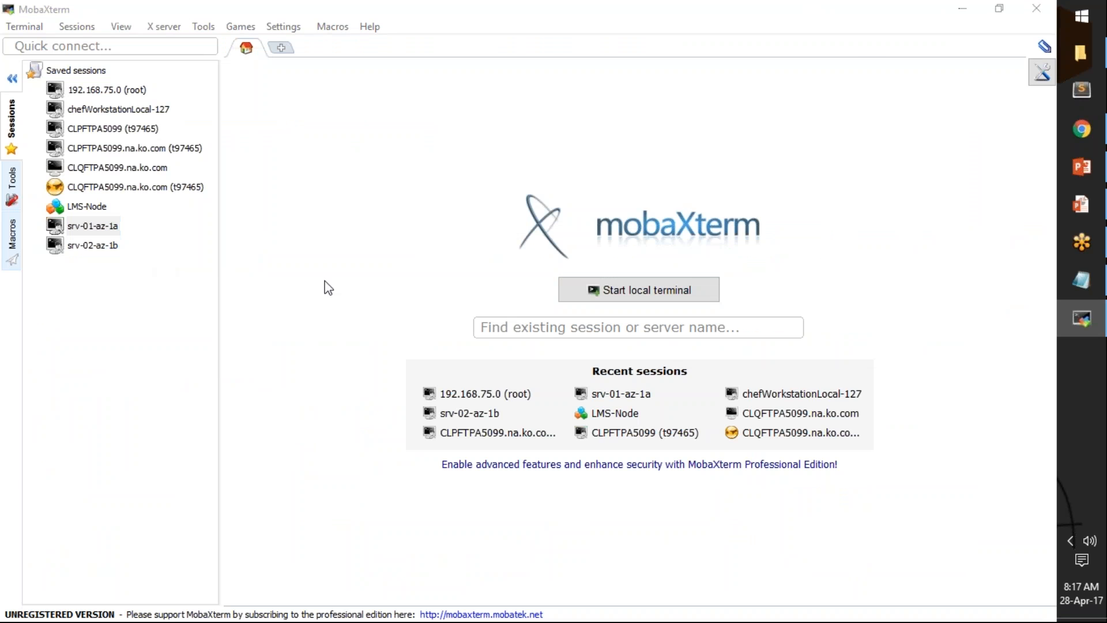
pyautogui.press('BackSpace')
pyautogui.hotkey('ctrl', 'v')
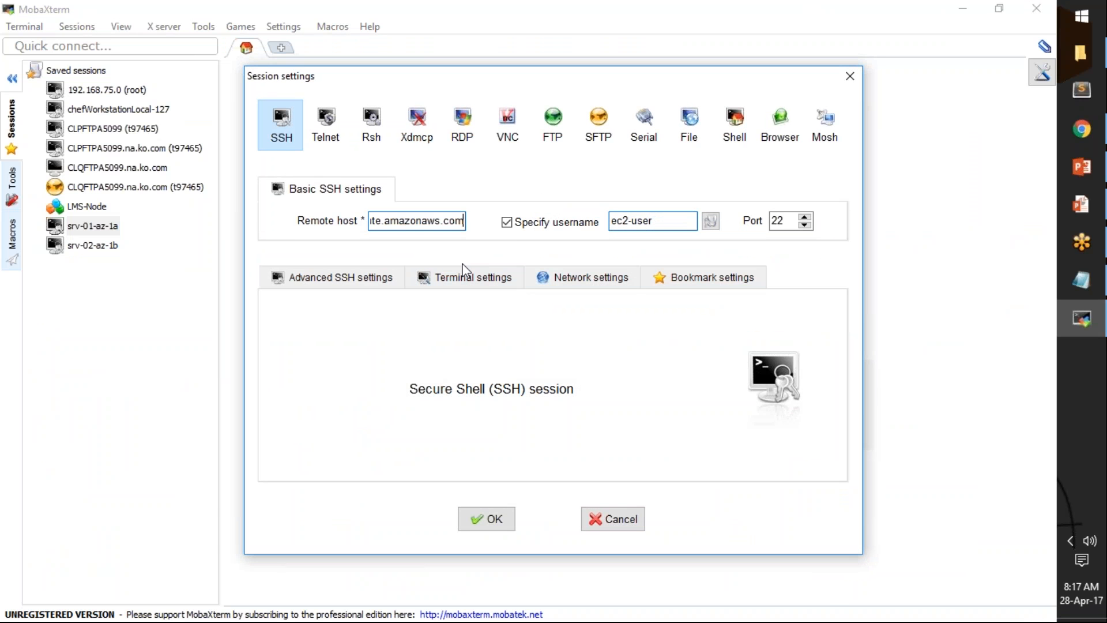
# Step: Check the session's remote host against the public DNS address of Ec2-instane-from-ami-with-httpd in the EC2 console
pyautogui.hotkey('shift', 'Home')
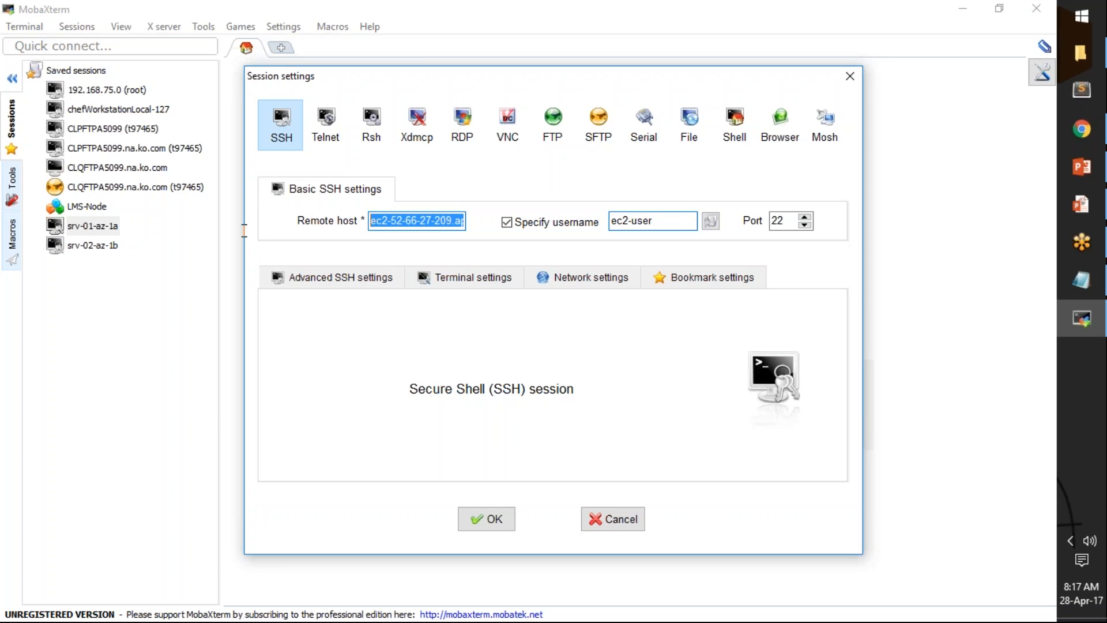
pyautogui.click(412, 221)
pyautogui.moveTo(392, 223); pyautogui.dragTo(456, 227)
pyautogui.click(1082, 130)
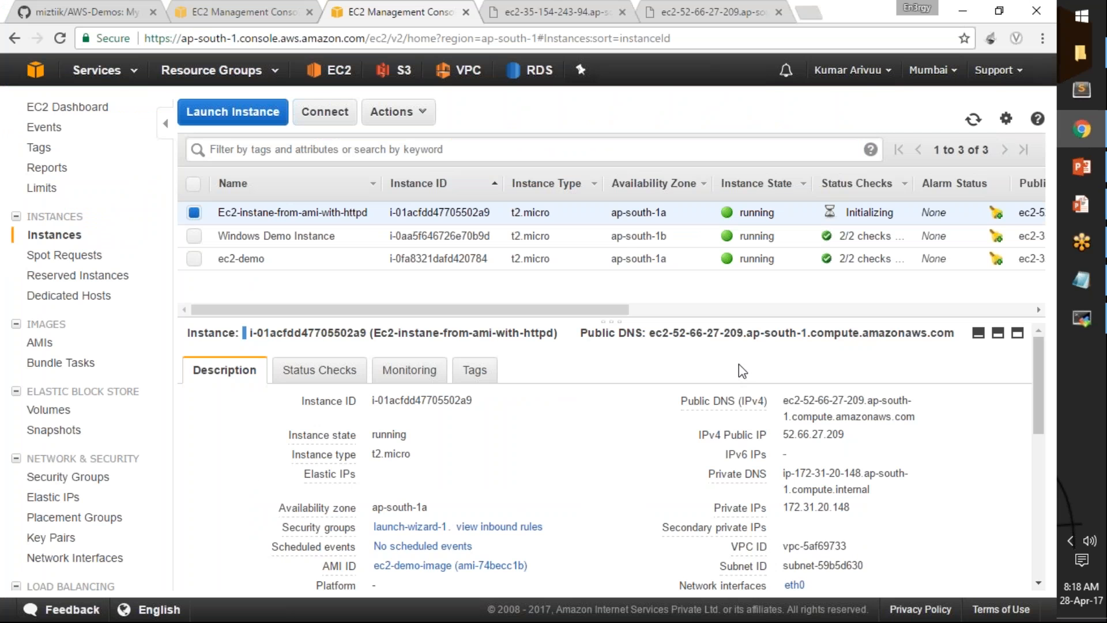
pyautogui.moveTo(669, 333); pyautogui.dragTo(745, 334)
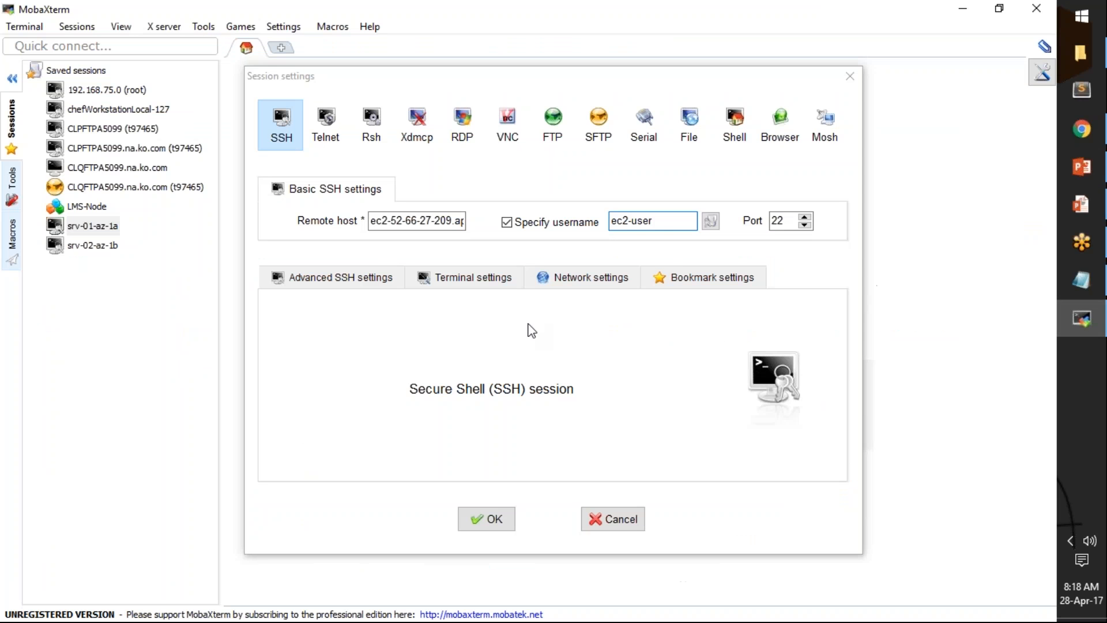
# Step: Check the session's username, choose ec2-demo-mumbai.pem as its SSH private key file, and save the session
pyautogui.click(662, 220)
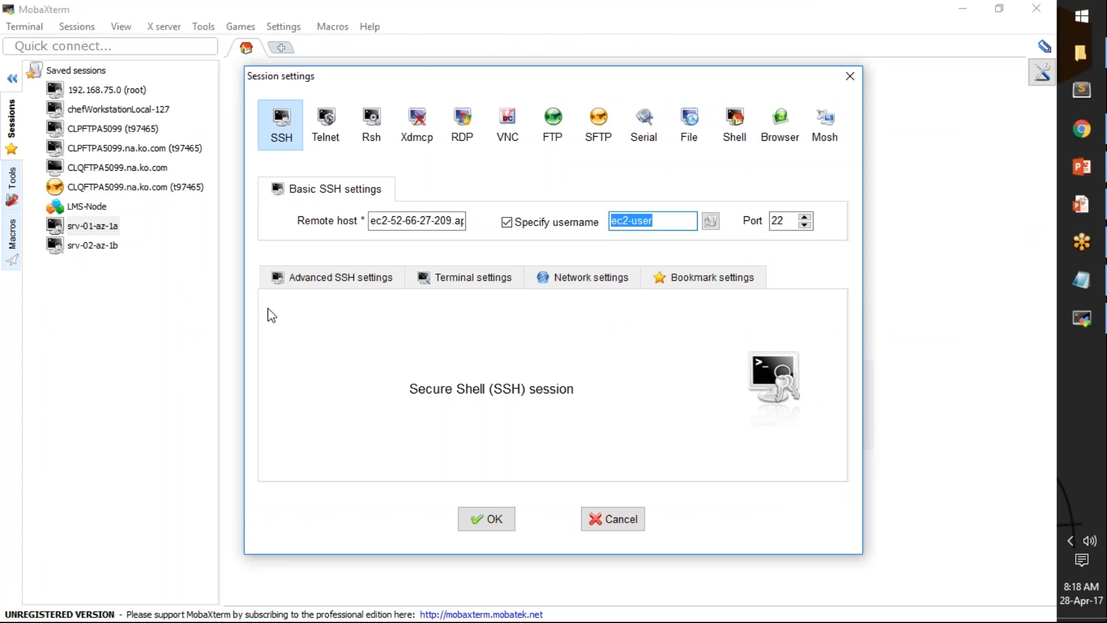
pyautogui.click(323, 280)
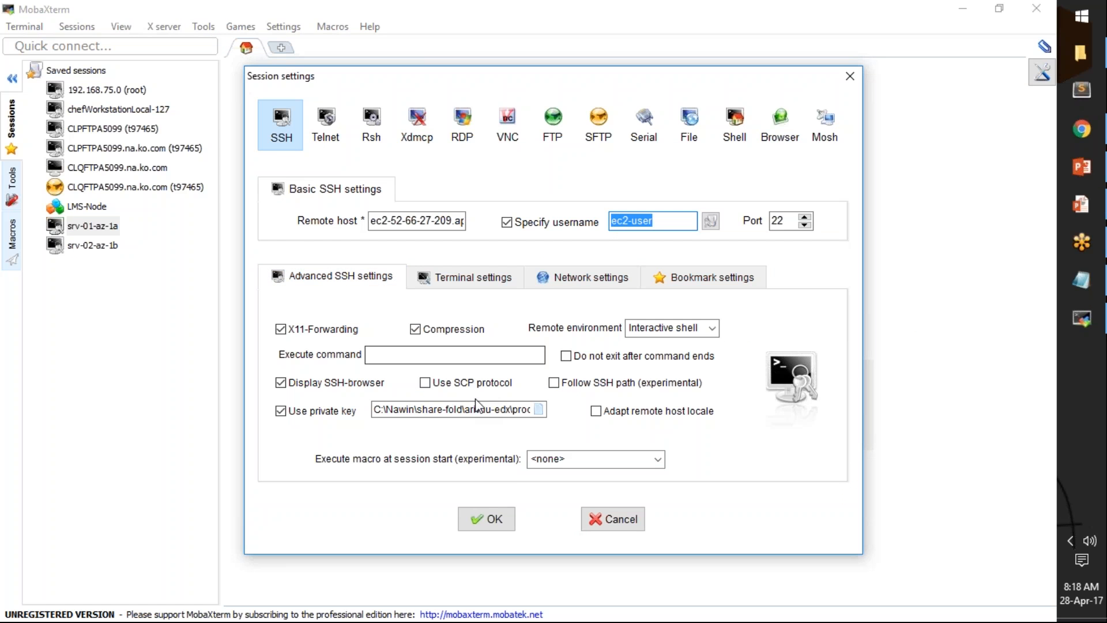
pyautogui.click(539, 410)
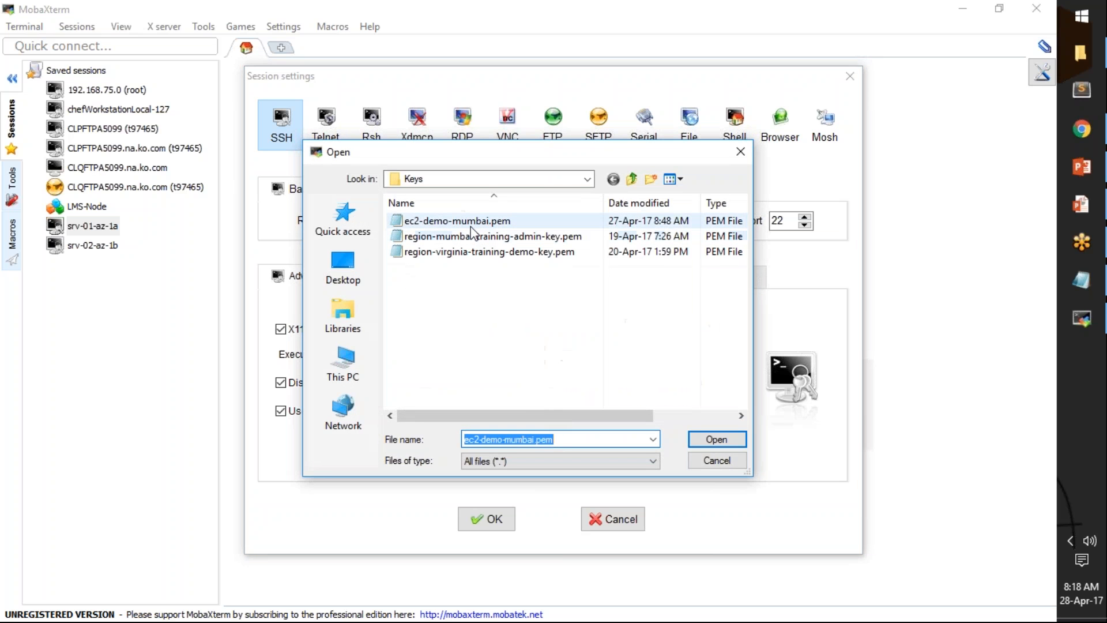
pyautogui.click(470, 222)
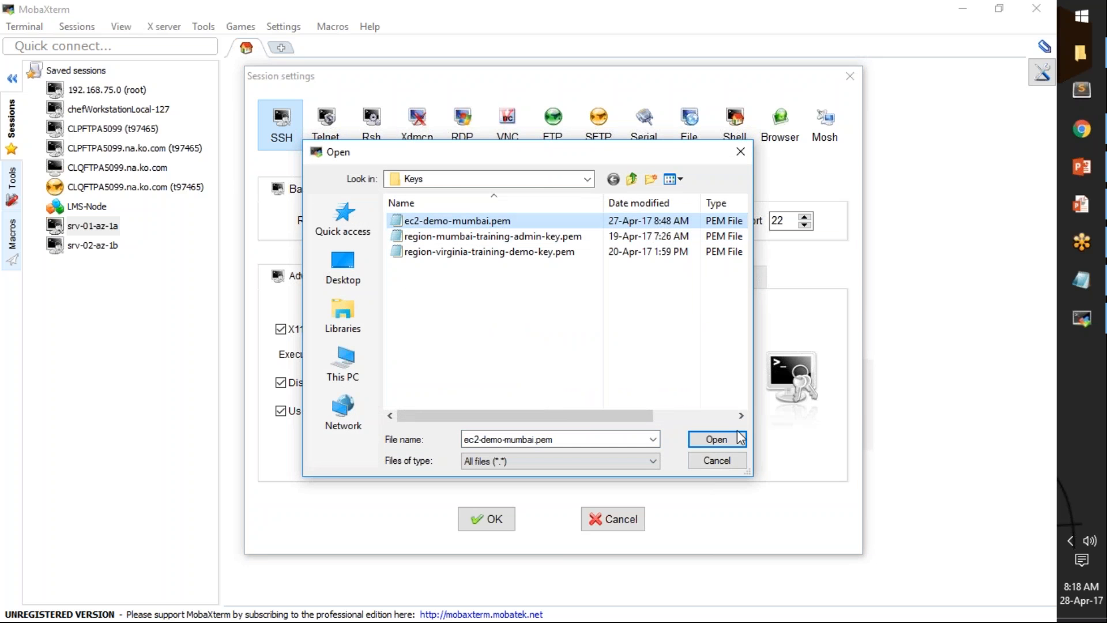
pyautogui.click(717, 439)
pyautogui.click(488, 519)
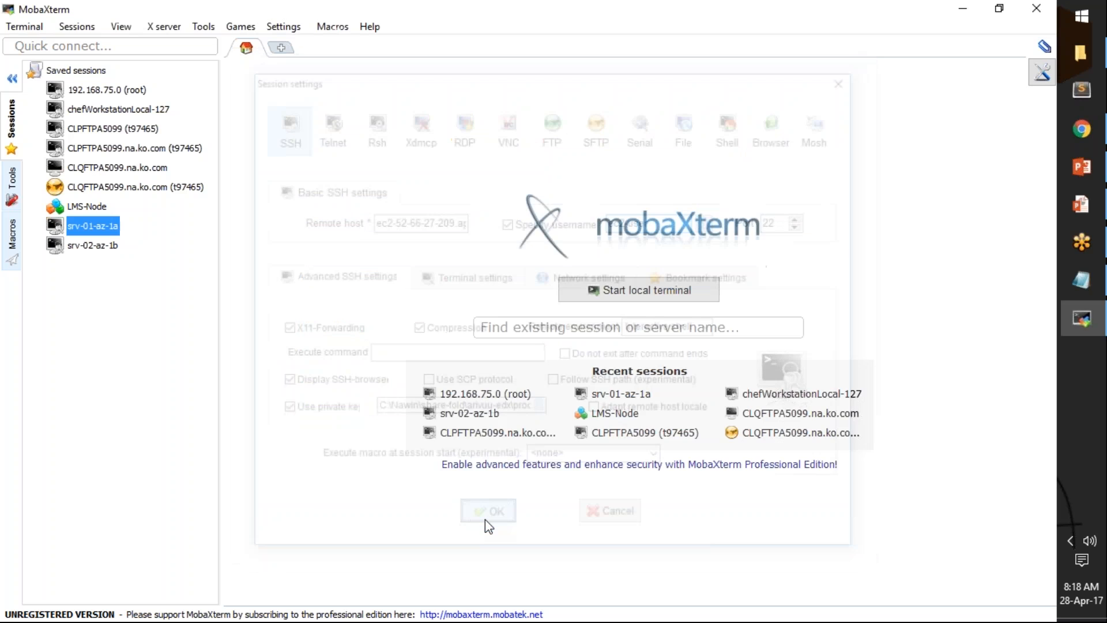
# Step: Connect to the new instance through the srv-01-az-1a session and switch to root with sudo su -
pyautogui.doubleClick(98, 227)
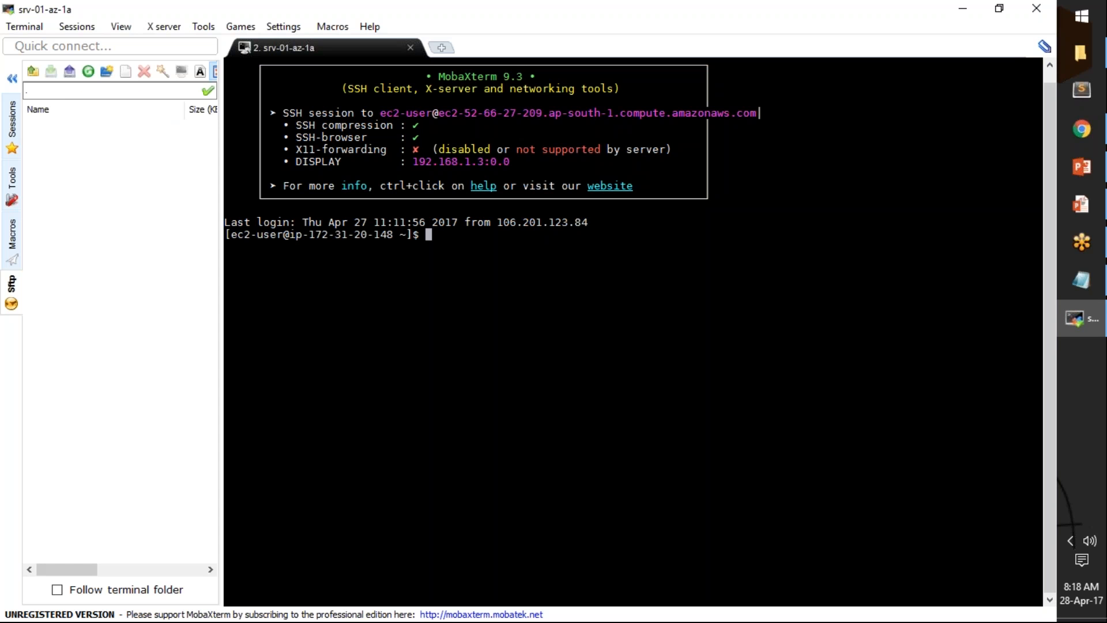
pyautogui.write('sudo su -')
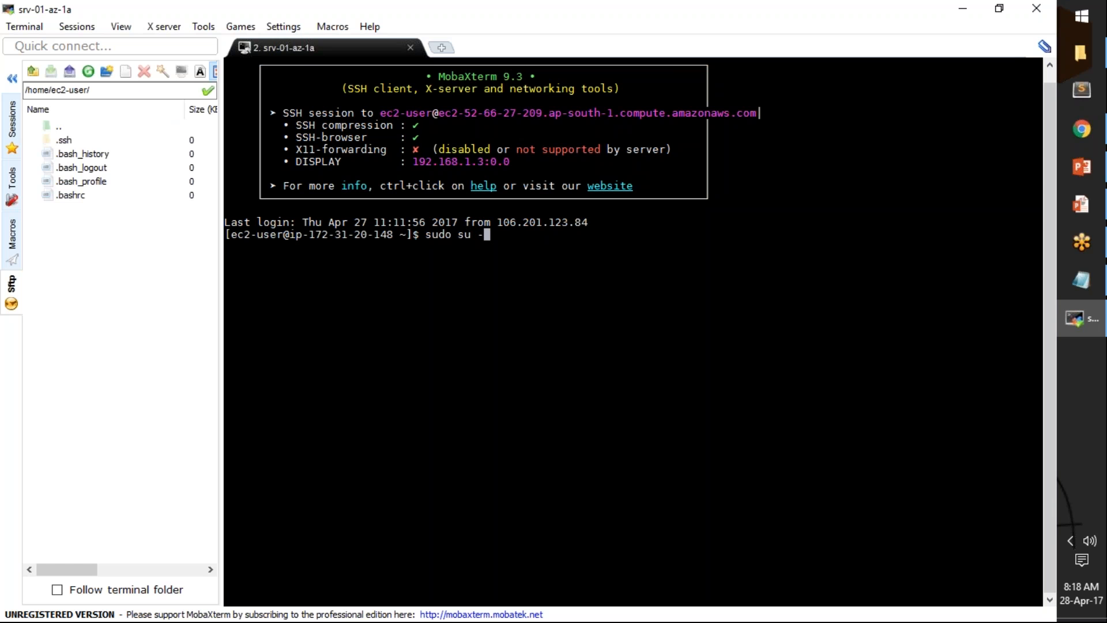
pyautogui.press('Return')
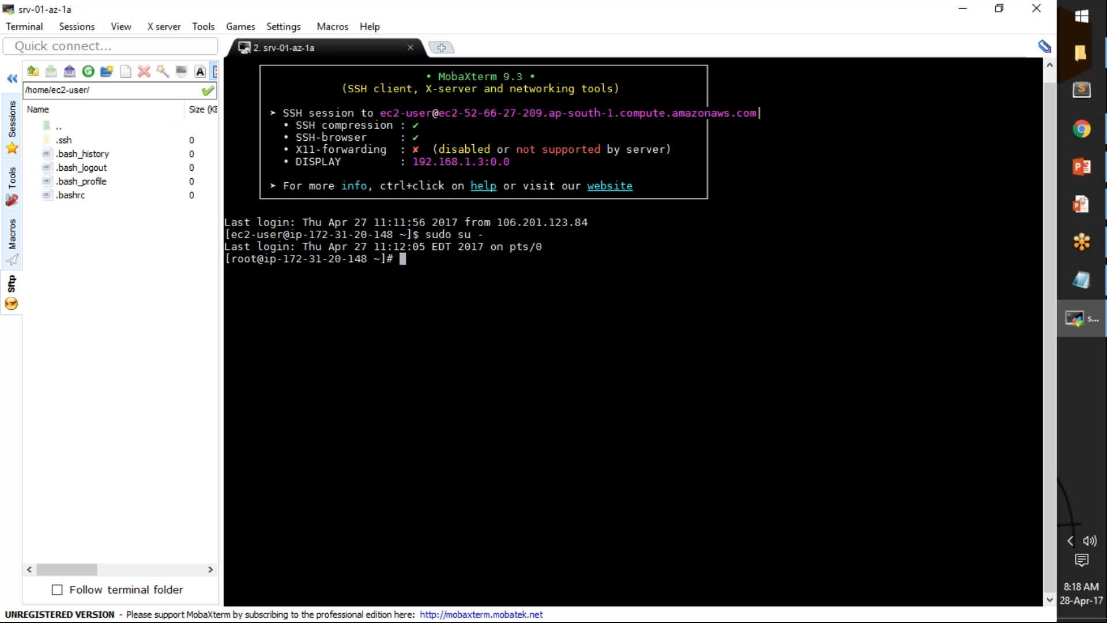
# Step: Try to list the S3 buckets with aws s3 ls and check the operating system version in /etc/redhat-release
pyautogui.write('aws s3 ls')
pyautogui.press('Return')
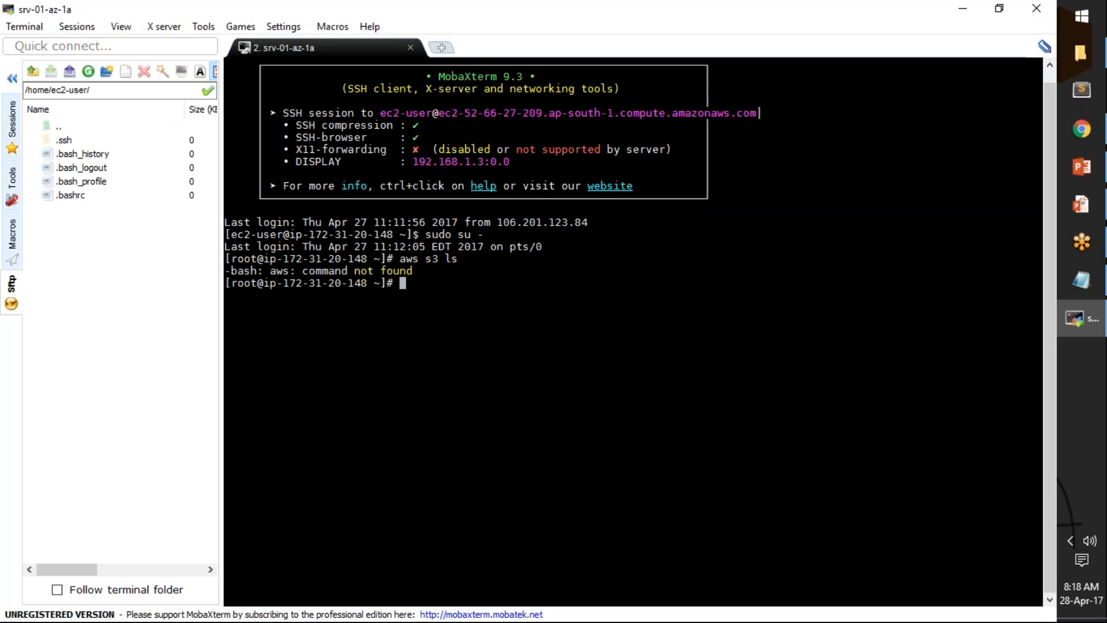
pyautogui.write('unam')
pyautogui.press('BackSpace')
pyautogui.press('BackSpace')
pyautogui.press('BackSpace')
pyautogui.press('BackSpace')
pyautogui.write('more /etc/red')
pyautogui.press('Tab')
pyautogui.press('Return')
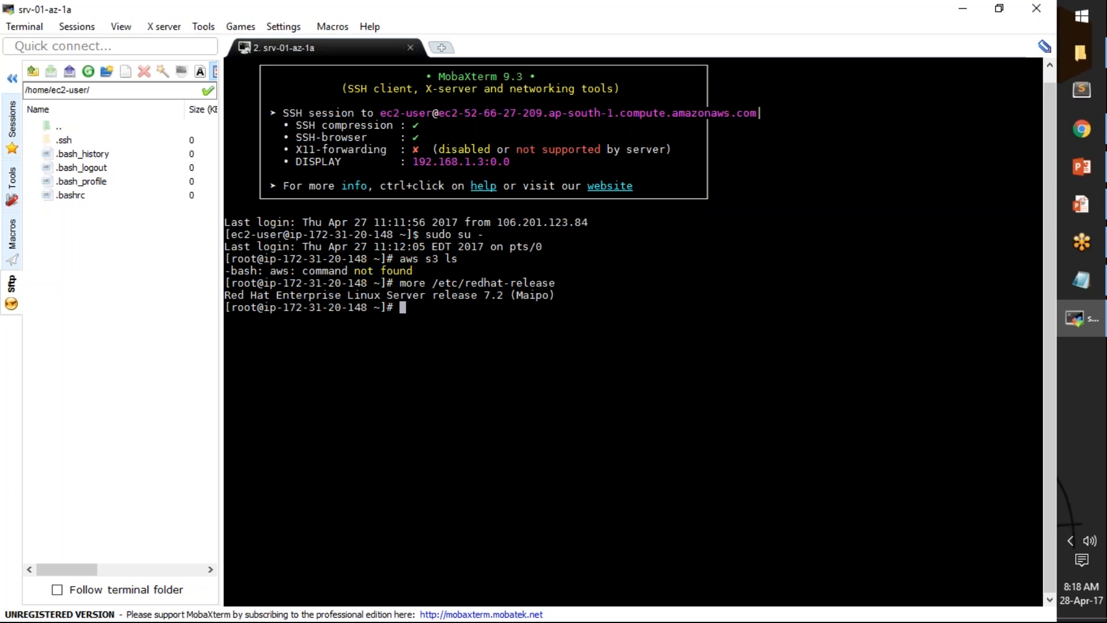
# Step: Select only the ec2-demo instance in the EC2 console and examine its AMI ID and IAM role
pyautogui.moveTo(1092, 198)
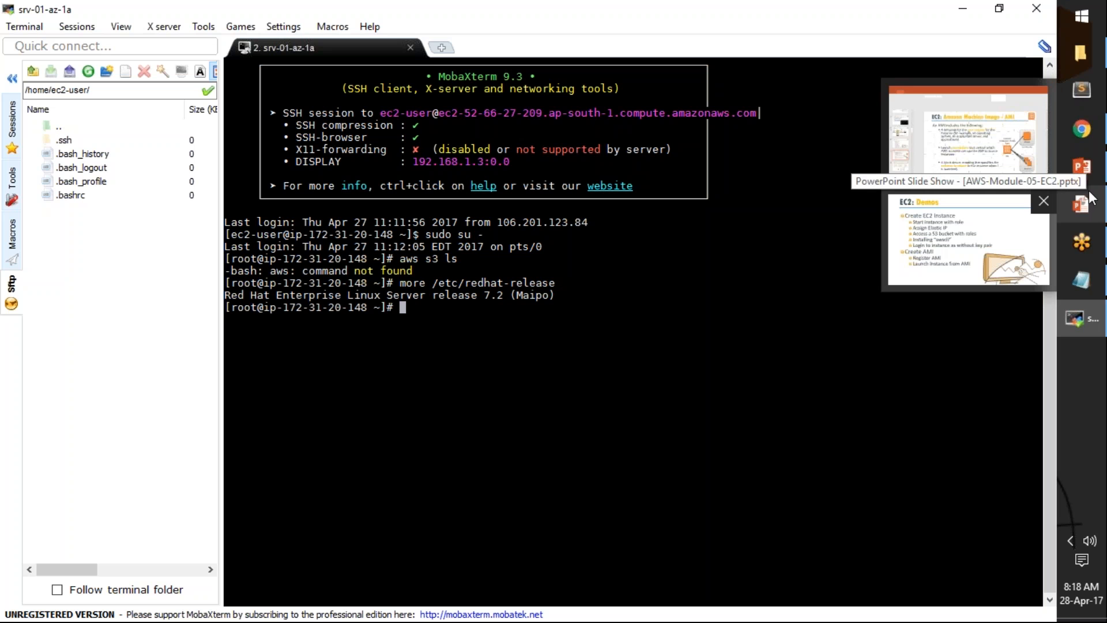
pyautogui.click(1085, 131)
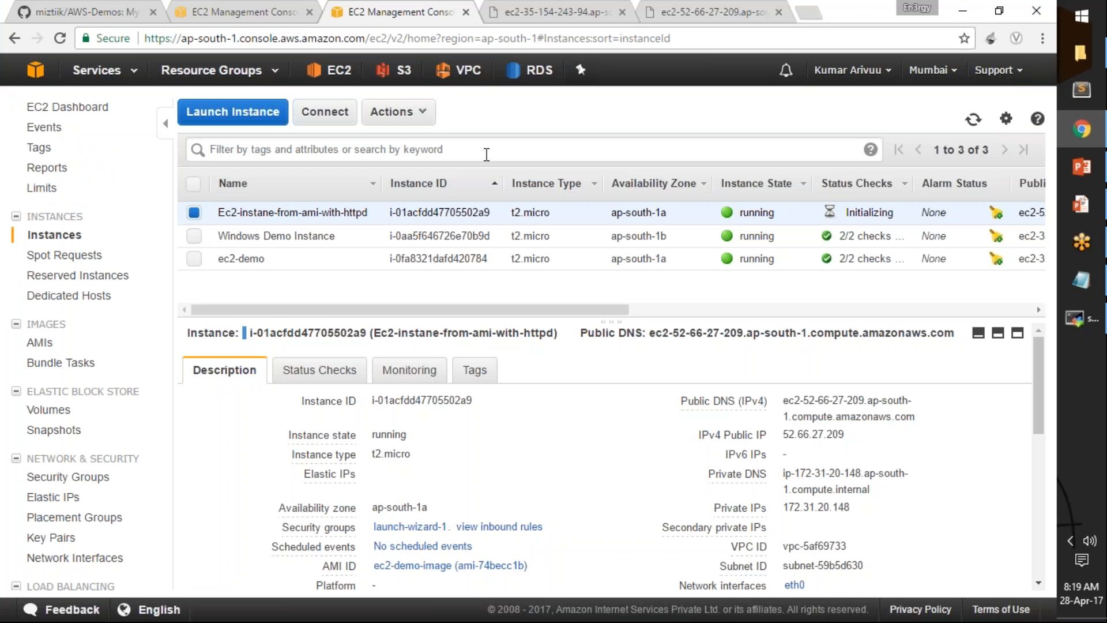
pyautogui.click(194, 214)
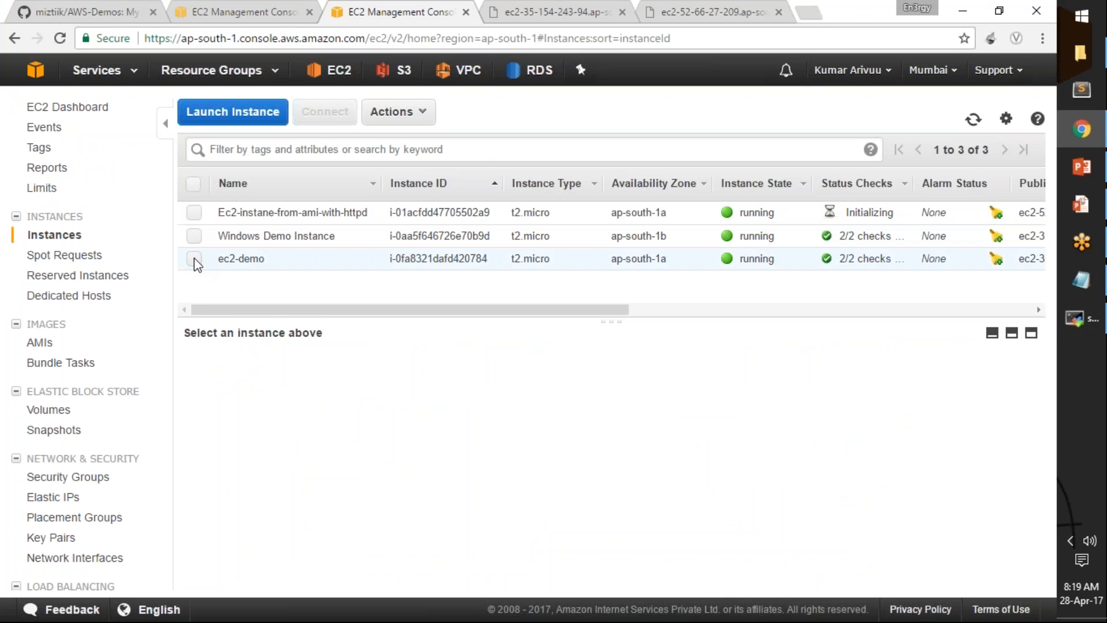
pyautogui.click(195, 259)
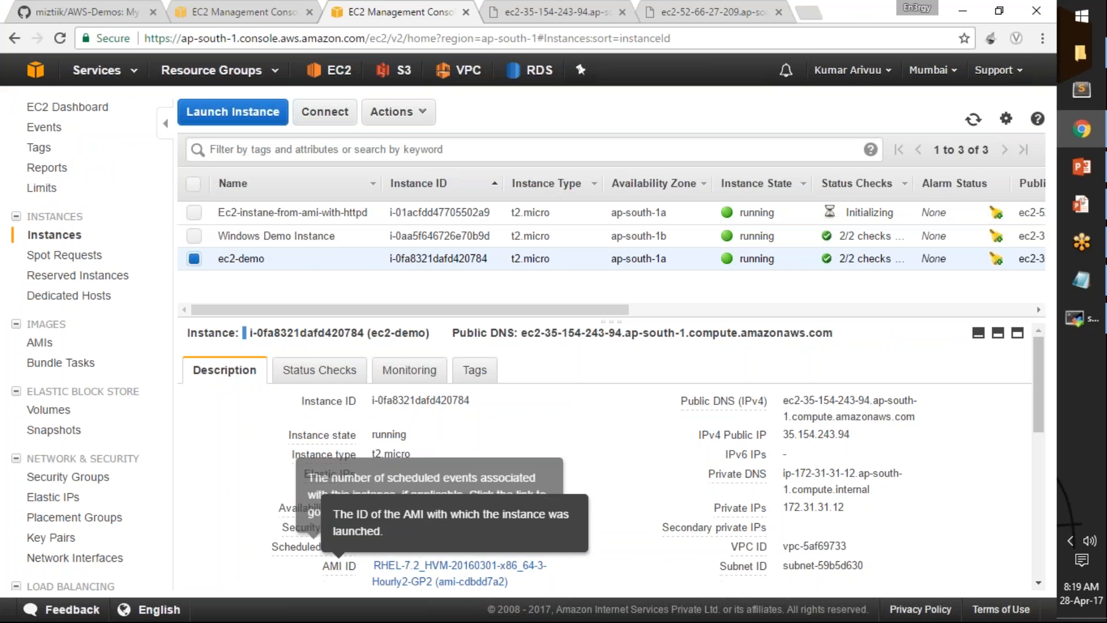
pyautogui.moveTo(714, 318); pyautogui.dragTo(728, 283)
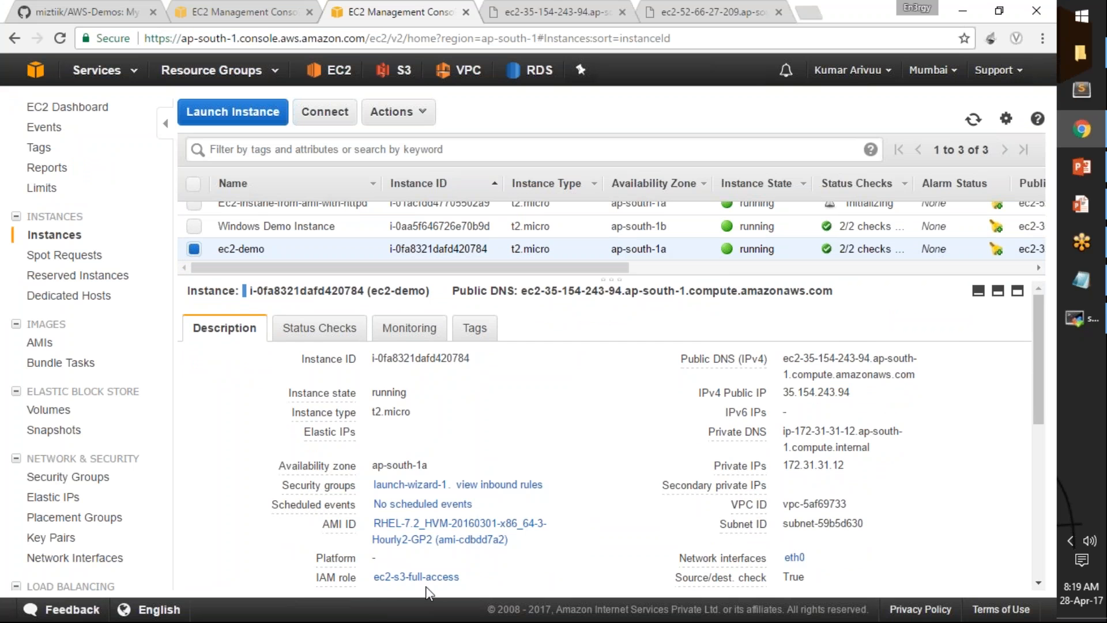
pyautogui.scroll(-2, 469, 588)
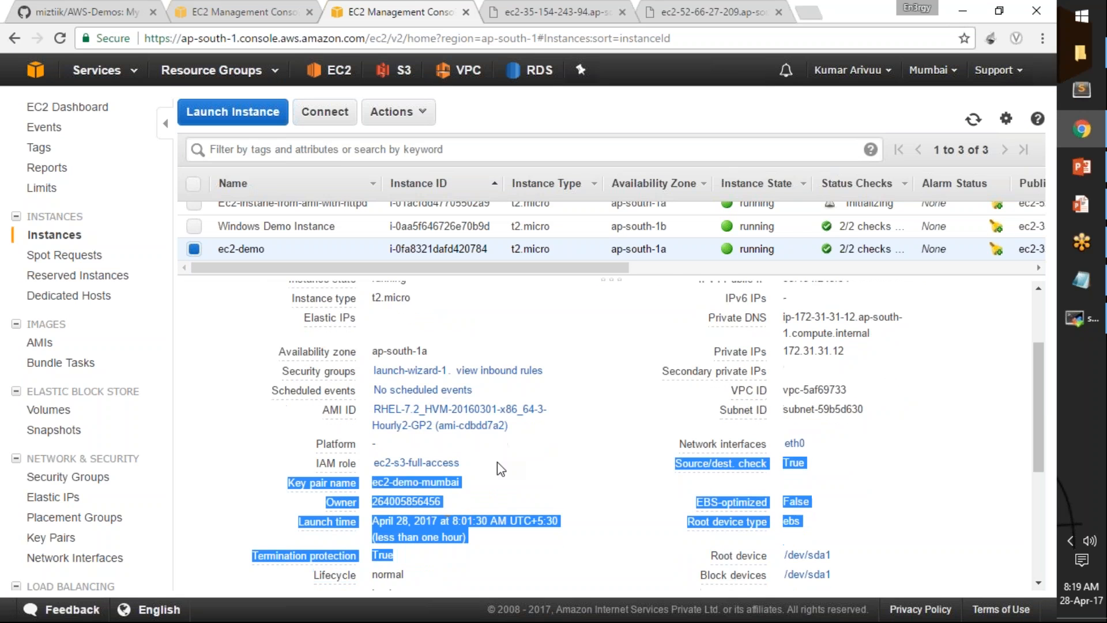
pyautogui.moveTo(667, 278); pyautogui.dragTo(669, 306)
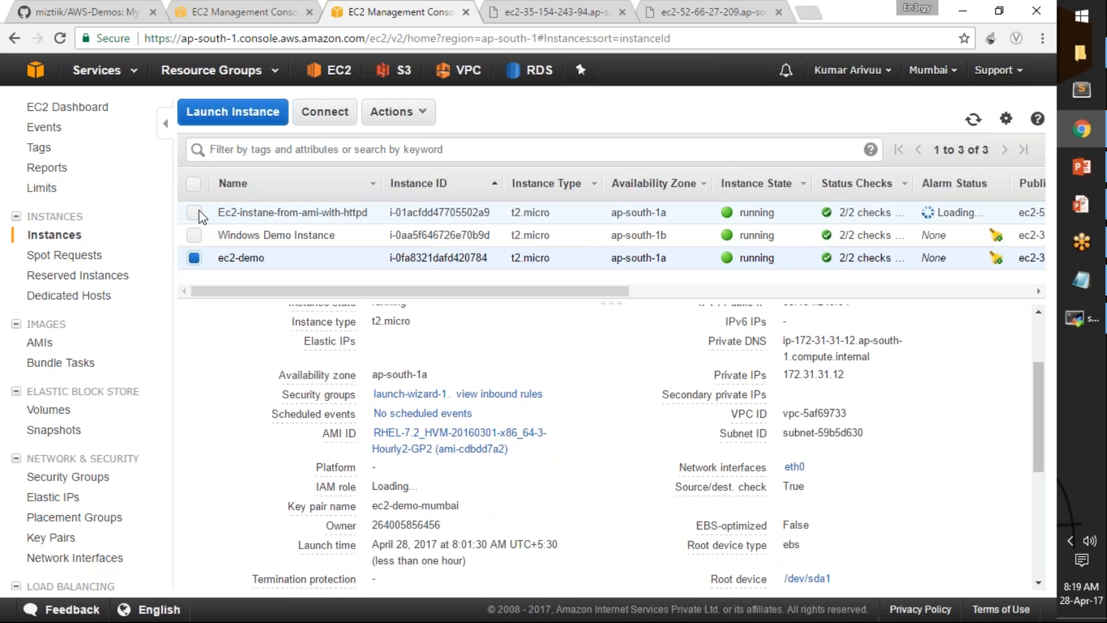
# Step: Select only Ec2-instane-from-ami-with-httpd and examine the IAM role in its description
pyautogui.click(194, 213)
pyautogui.click(193, 258)
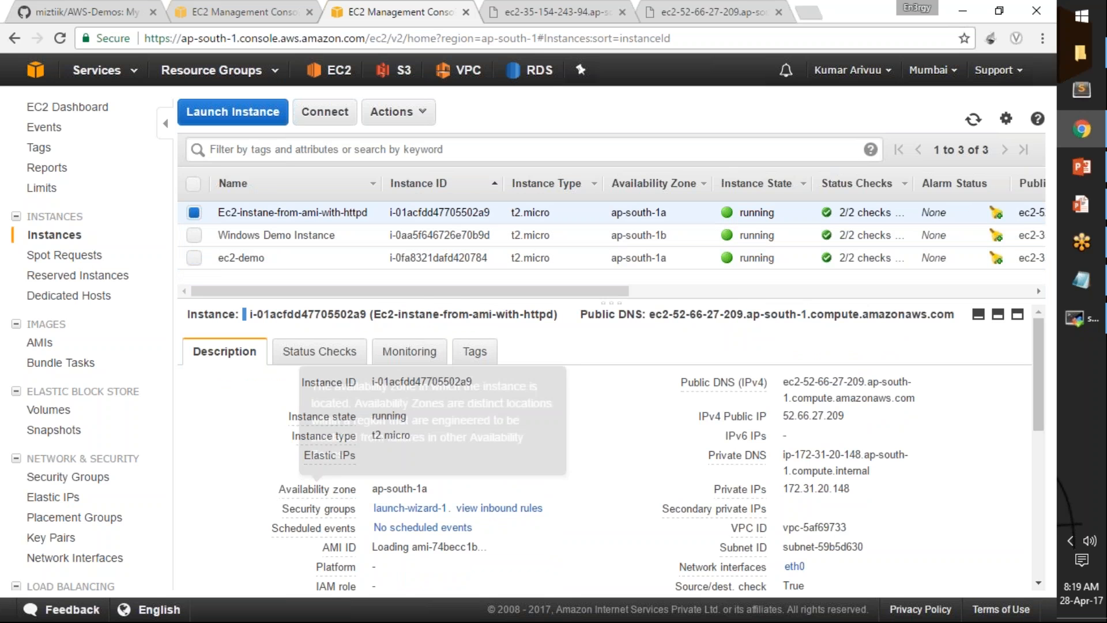
pyautogui.moveTo(372, 590); pyautogui.dragTo(1098, 568)
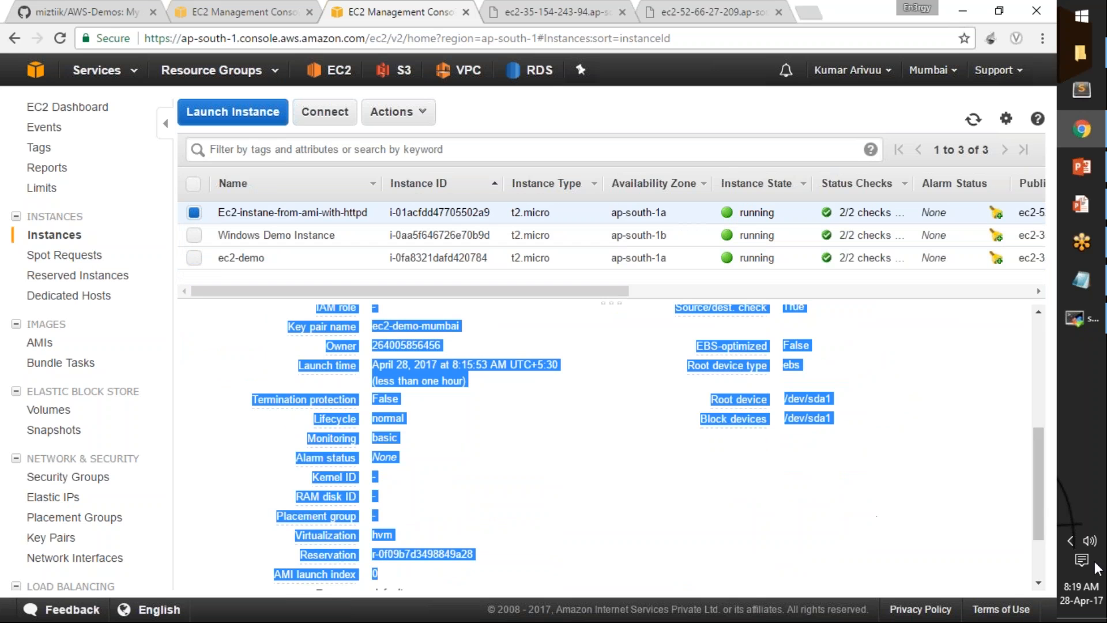
pyautogui.moveTo(1038, 526); pyautogui.dragTo(1039, 455)
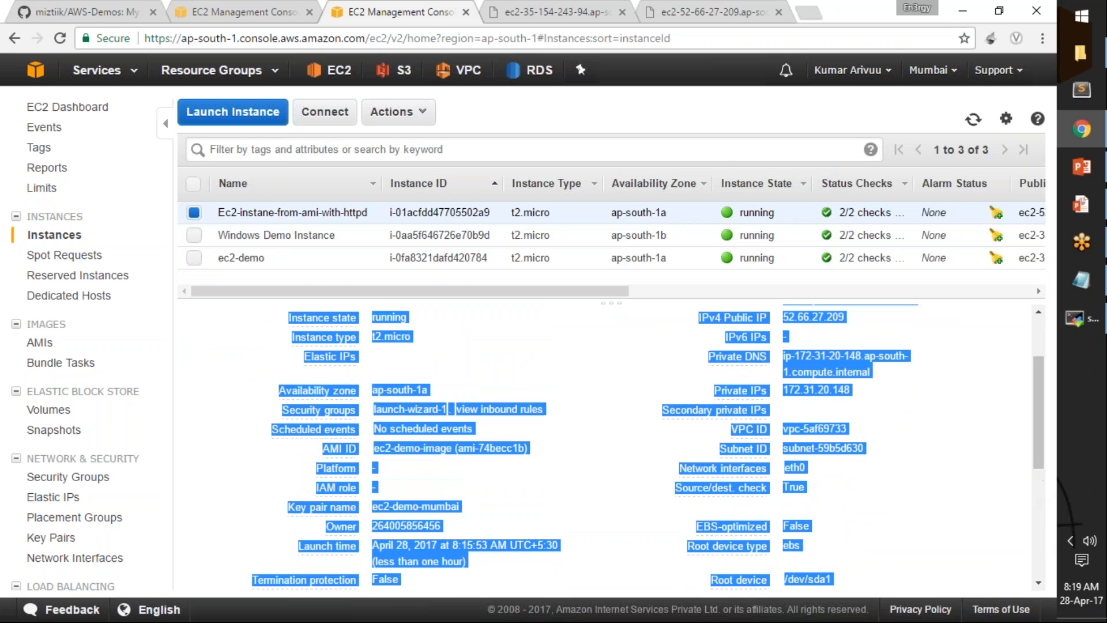
pyautogui.click(383, 487)
pyautogui.moveTo(374, 488); pyautogui.dragTo(382, 487)
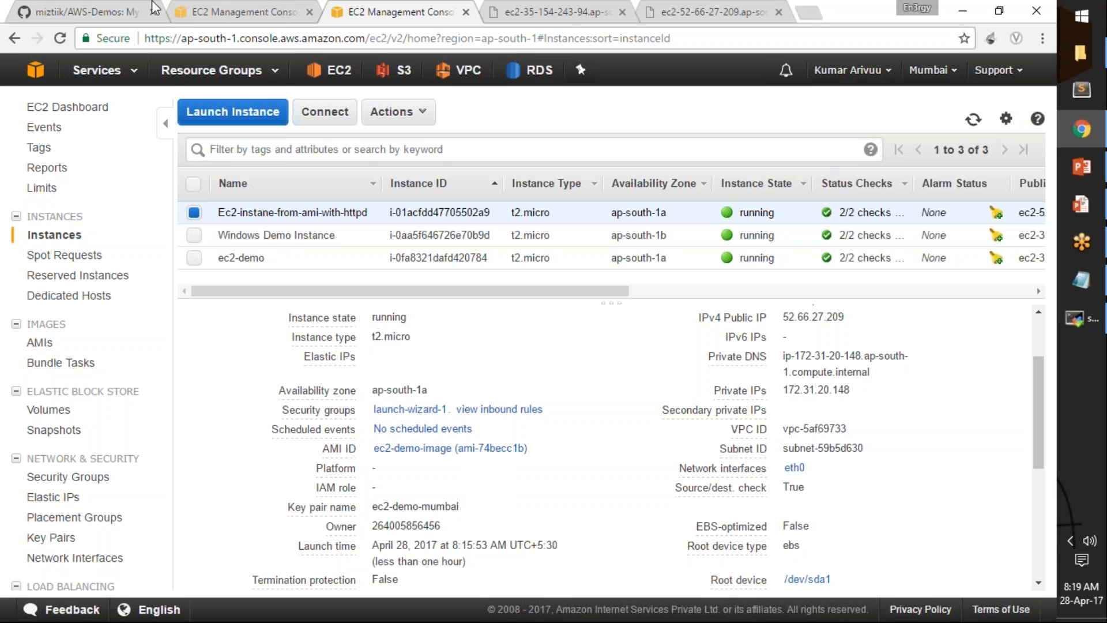
# Step: Open the How-To/setup-aws-cli guide in the AWS-Demos repository on GitHub and locate the Redhat / CentOS installation commands
pyautogui.click(127, 10)
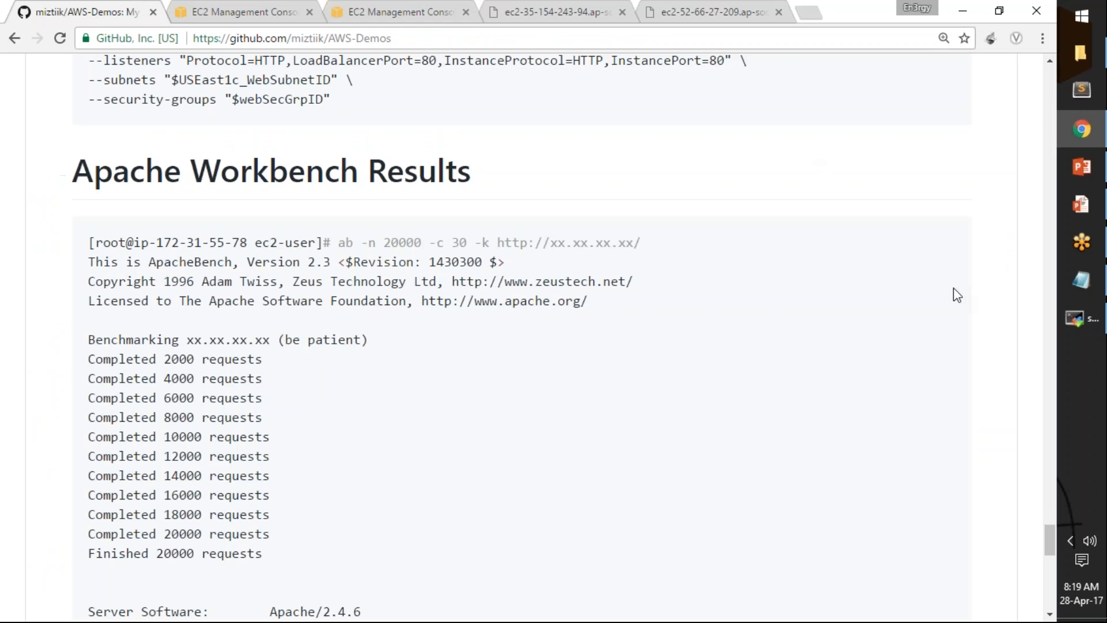
pyautogui.moveTo(1051, 546); pyautogui.dragTo(1046, 58)
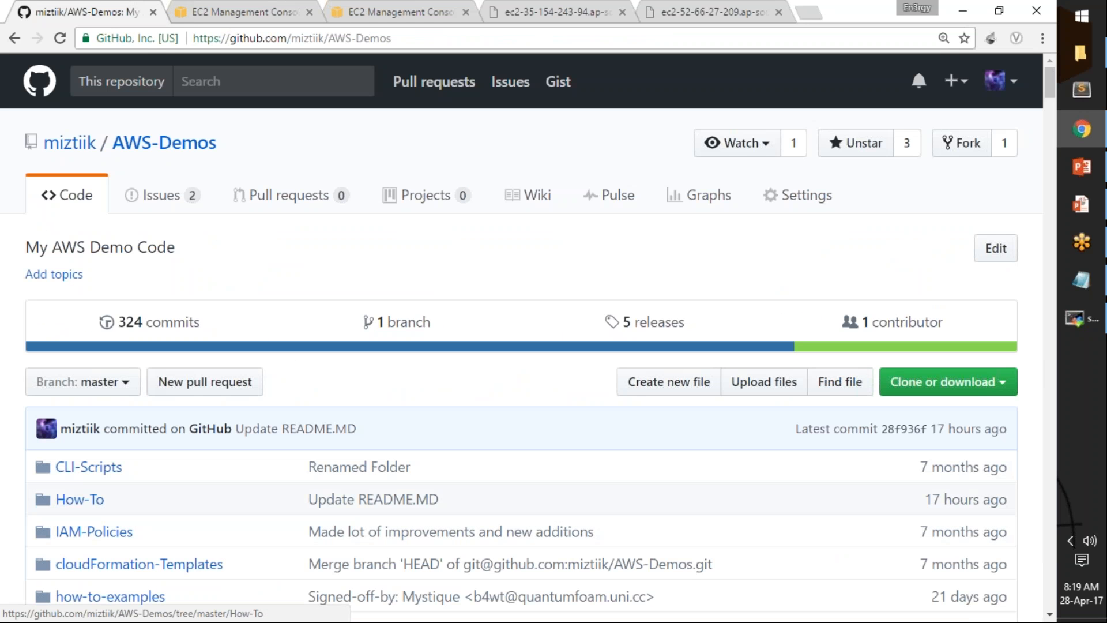
pyautogui.click(80, 500)
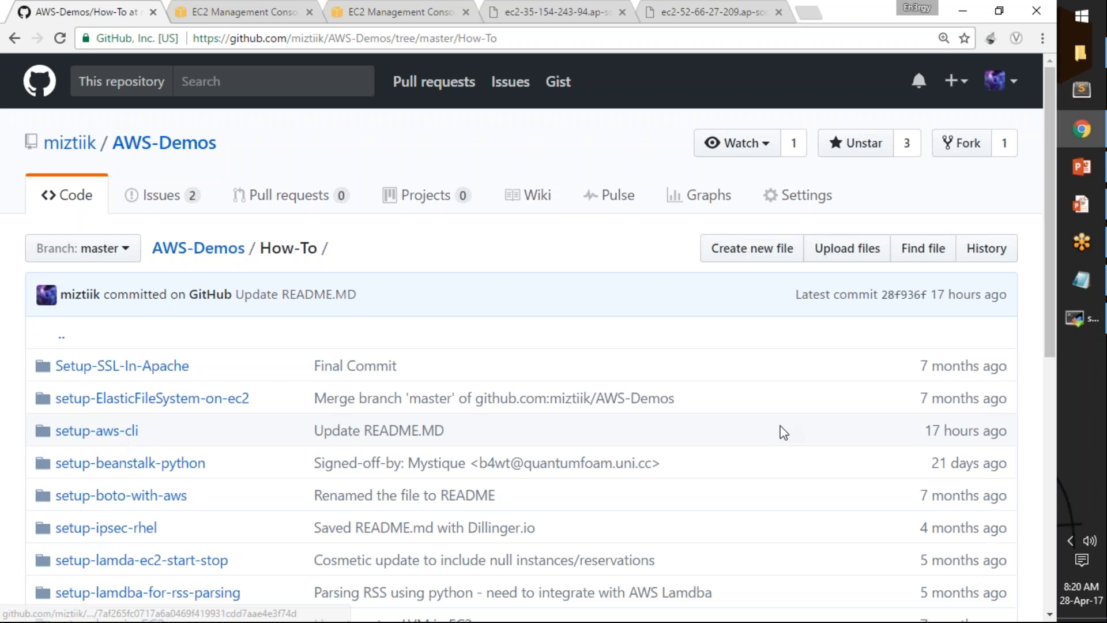
pyautogui.click(119, 438)
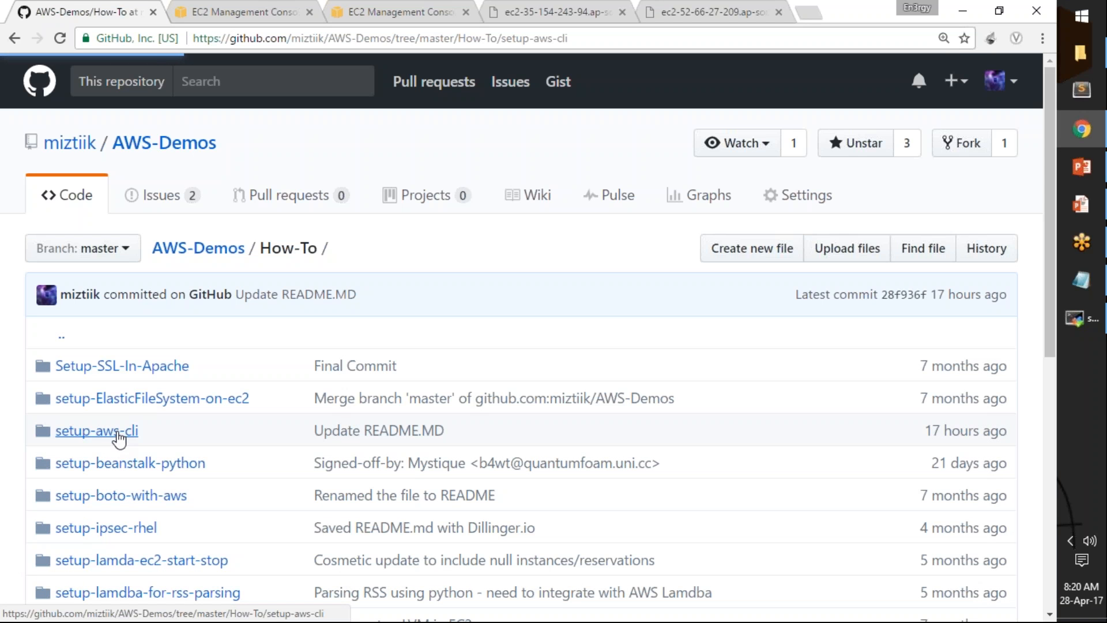
pyautogui.moveTo(1050, 98); pyautogui.dragTo(1047, 225)
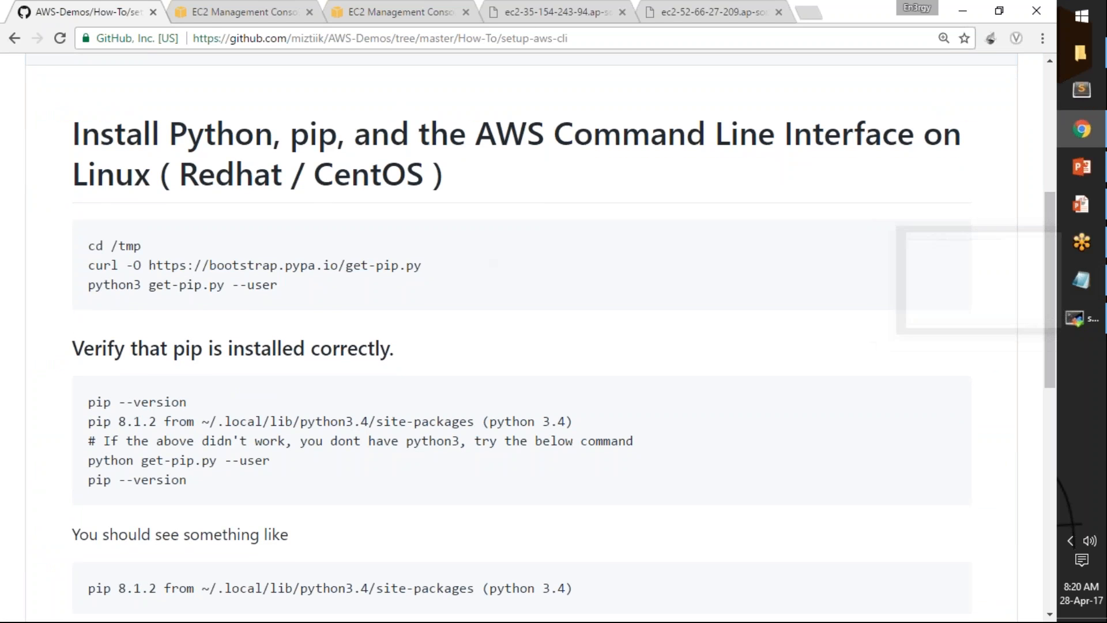
pyautogui.moveTo(263, 175); pyautogui.dragTo(380, 176)
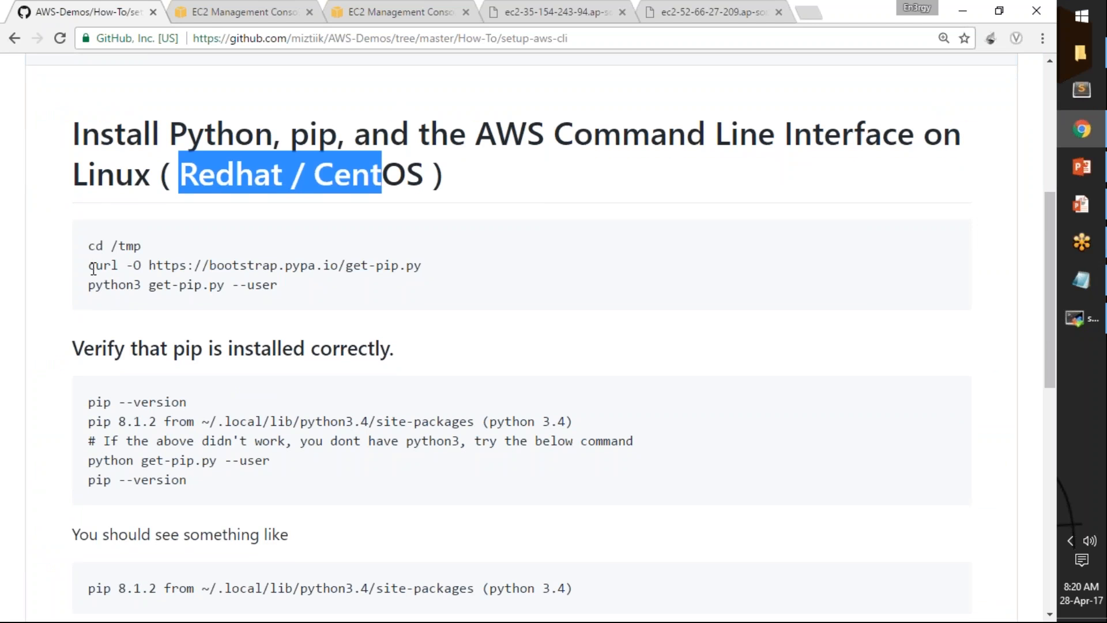
# Step: Switch to the MobaXterm session, restore it to a smaller window, collapse its sidebar and place it beside the guide's commands
pyautogui.moveTo(88, 246); pyautogui.dragTo(155, 246)
pyautogui.hotkey('alt', 'Tab')
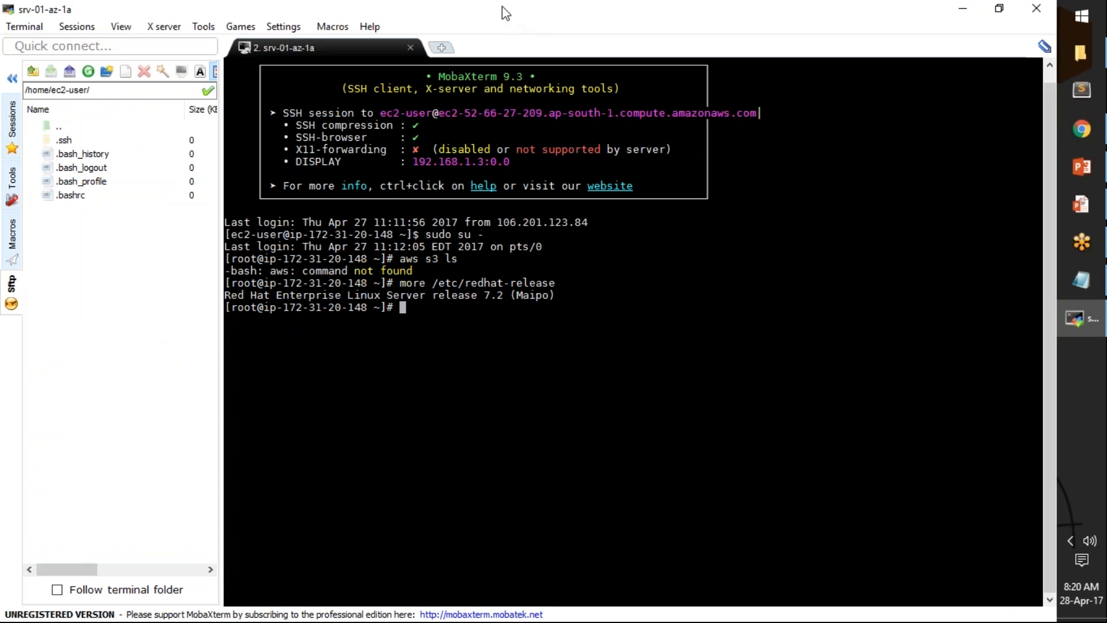
pyautogui.doubleClick(505, 13)
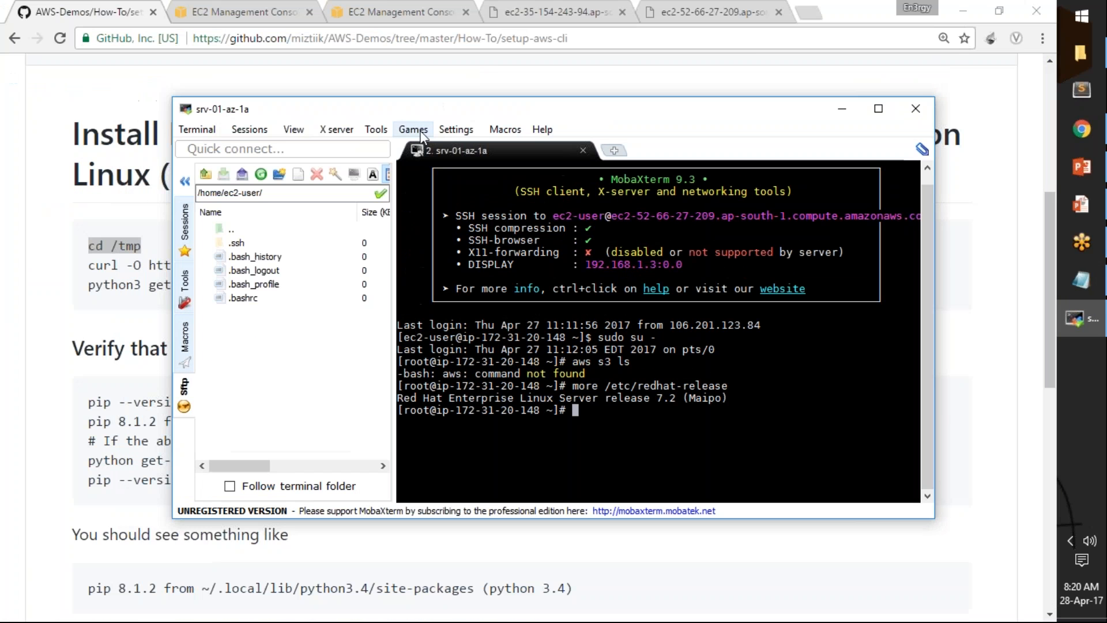
pyautogui.moveTo(422, 111); pyautogui.dragTo(628, 0)
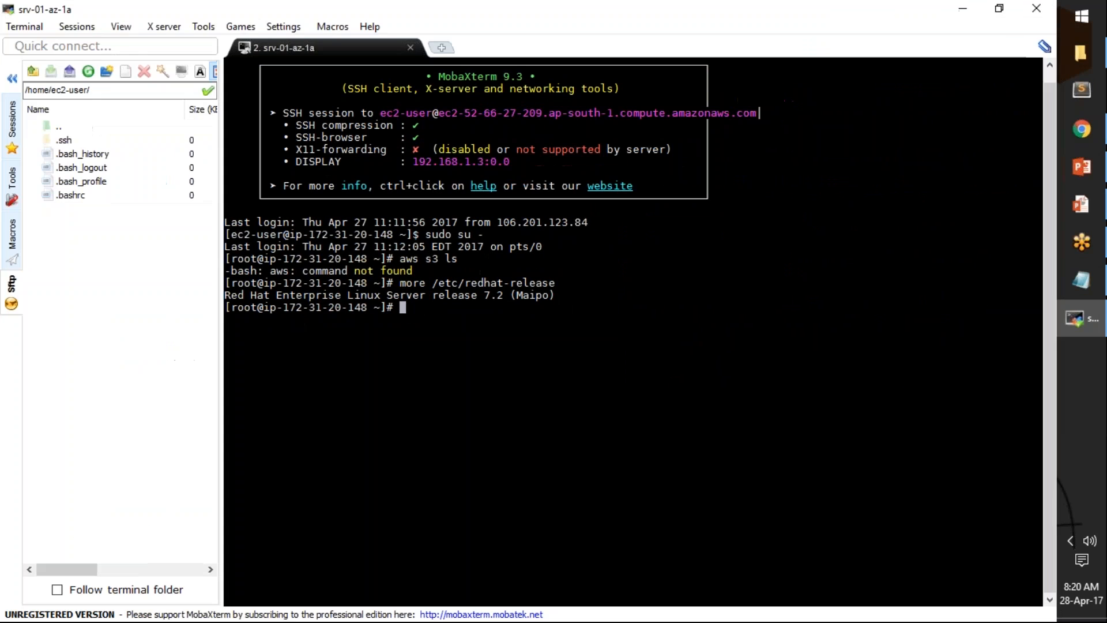
pyautogui.doubleClick(578, 10)
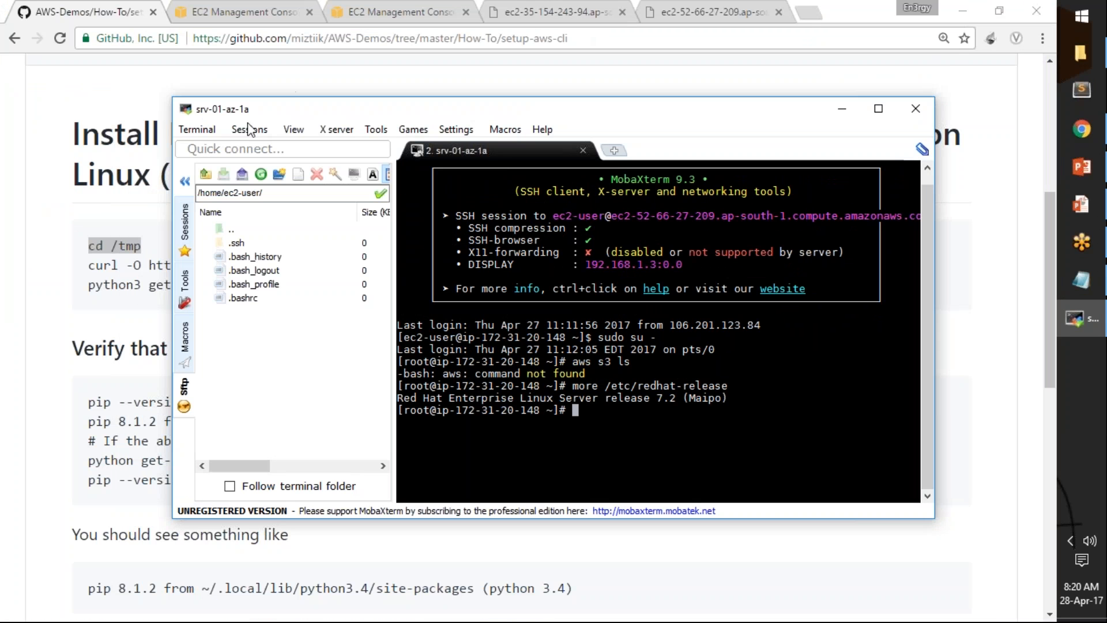
pyautogui.click(184, 181)
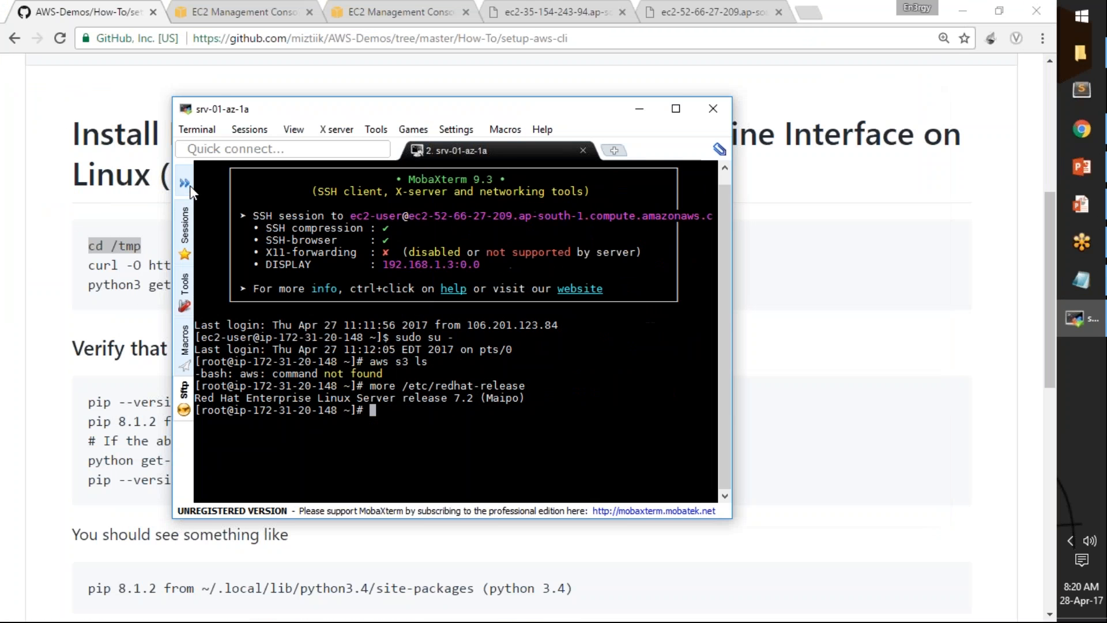
pyautogui.moveTo(274, 115); pyautogui.dragTo(596, 96)
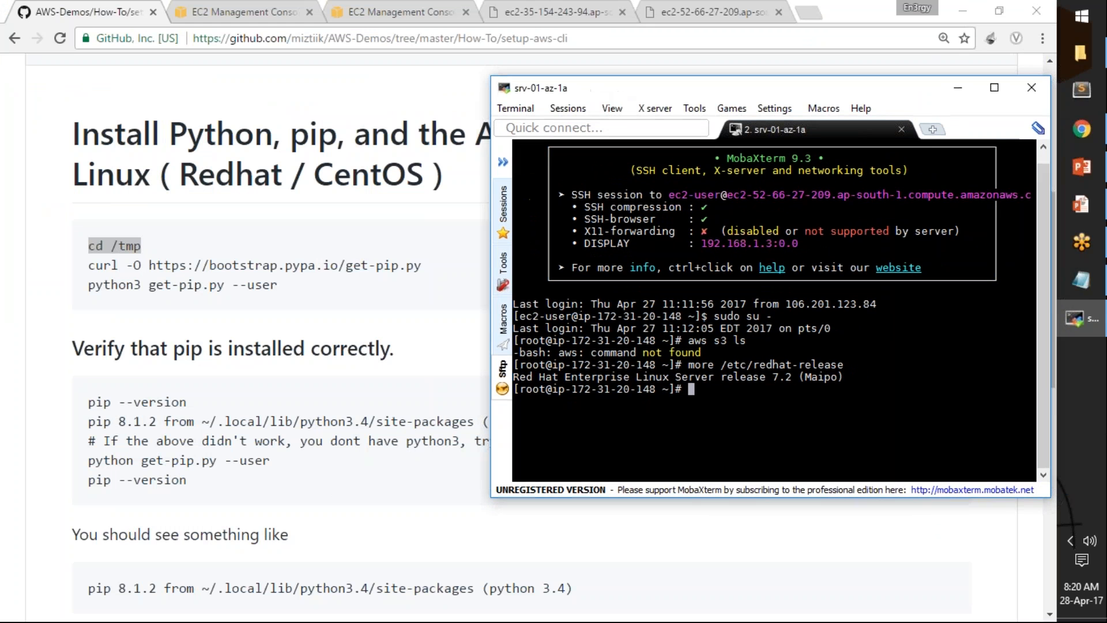
pyautogui.write('cd /tmp')
pyautogui.press('Return')
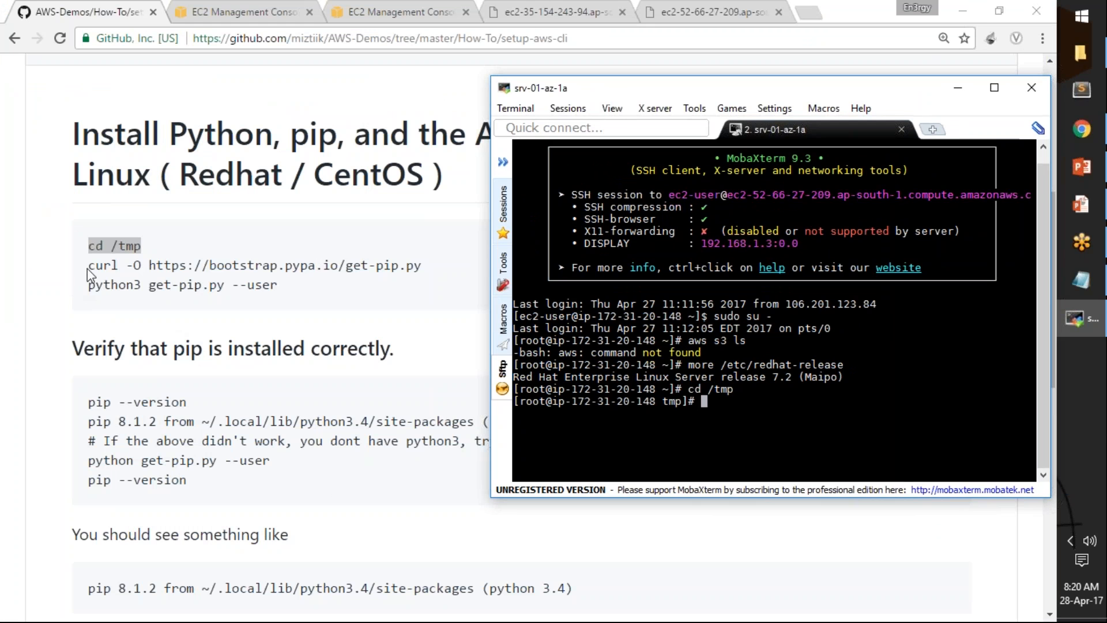
pyautogui.moveTo(88, 265); pyautogui.dragTo(423, 265)
pyautogui.press('super+c')
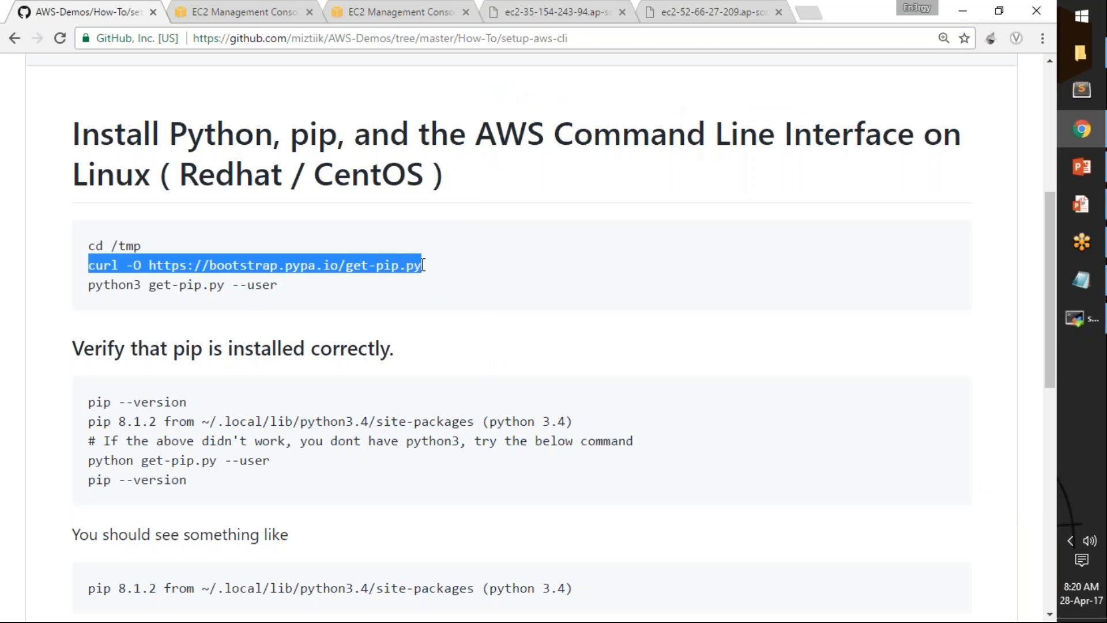
pyautogui.hotkey('alt', 'Tab')
pyautogui.rightClick(802, 429)
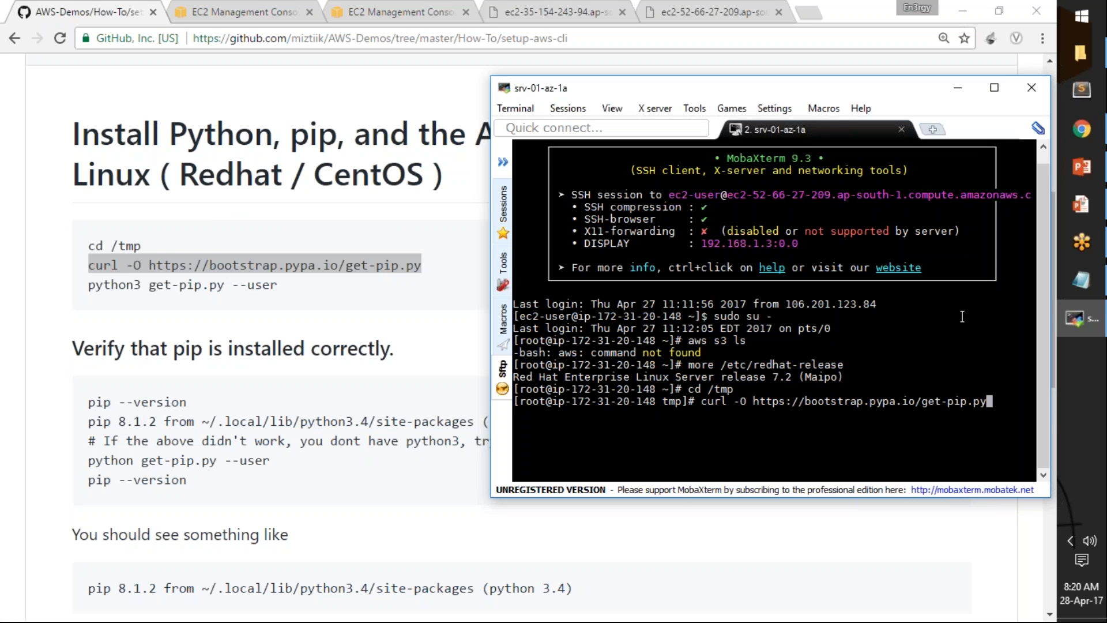
pyautogui.press('Return')
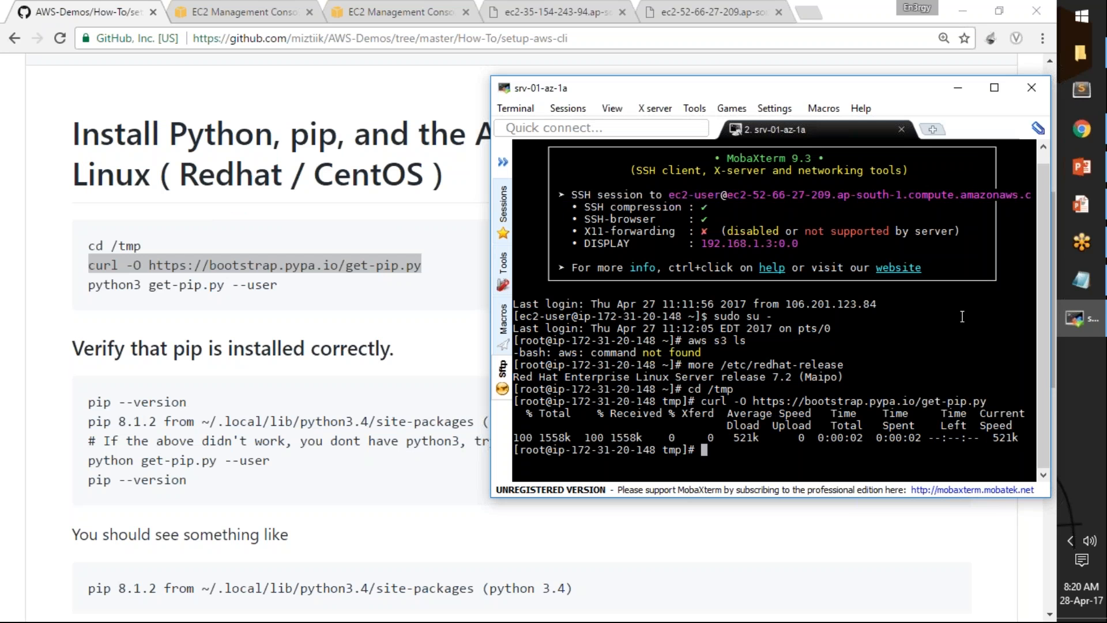
# Step: Try to install pip with the guide's command python3 get-pip.py --user
pyautogui.write('pip')
pyautogui.press('BackSpace')
pyautogui.press('BackSpace')
pyautogui.press('BackSpace')
pyautogui.moveTo(90, 284); pyautogui.dragTo(284, 278)
pyautogui.hotkey('ctrl', 'c')
pyautogui.hotkey('alt', 'Tab')
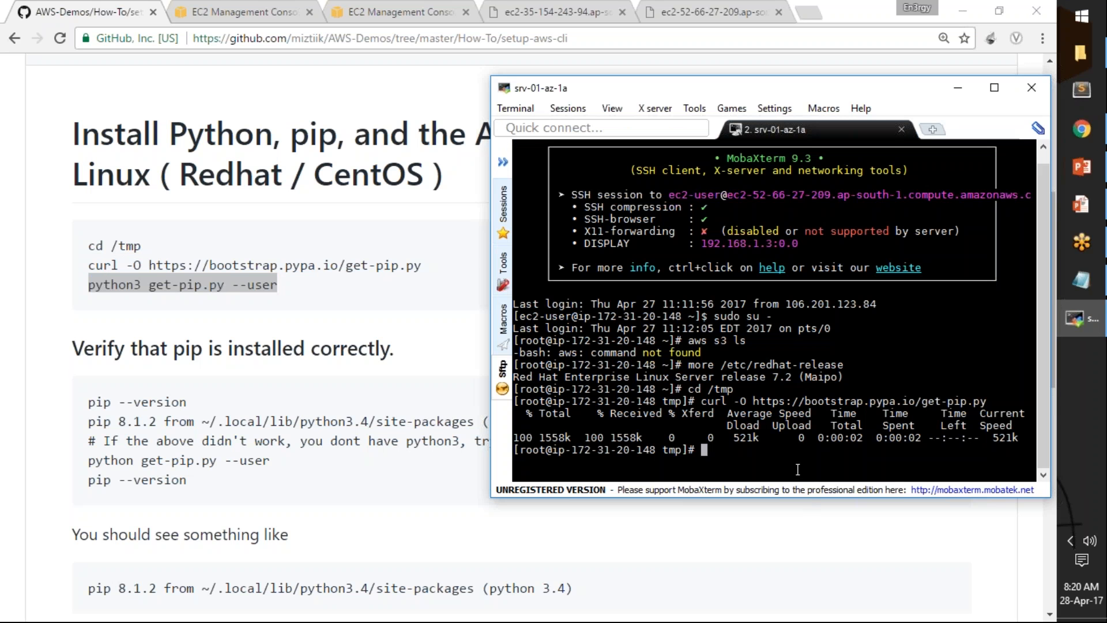
pyautogui.press('shift+Insert')
pyautogui.press('Return')
# Step: Change the previous command to python get-pip.py --user and run it to install pip
pyautogui.press('Up')
pyautogui.press('Home')
pyautogui.press('Right')
pyautogui.press('Right')
pyautogui.press('Right')
pyautogui.press('Right')
pyautogui.press('Right')
pyautogui.press('Right')
pyautogui.press('Delete')
pyautogui.press('Return')
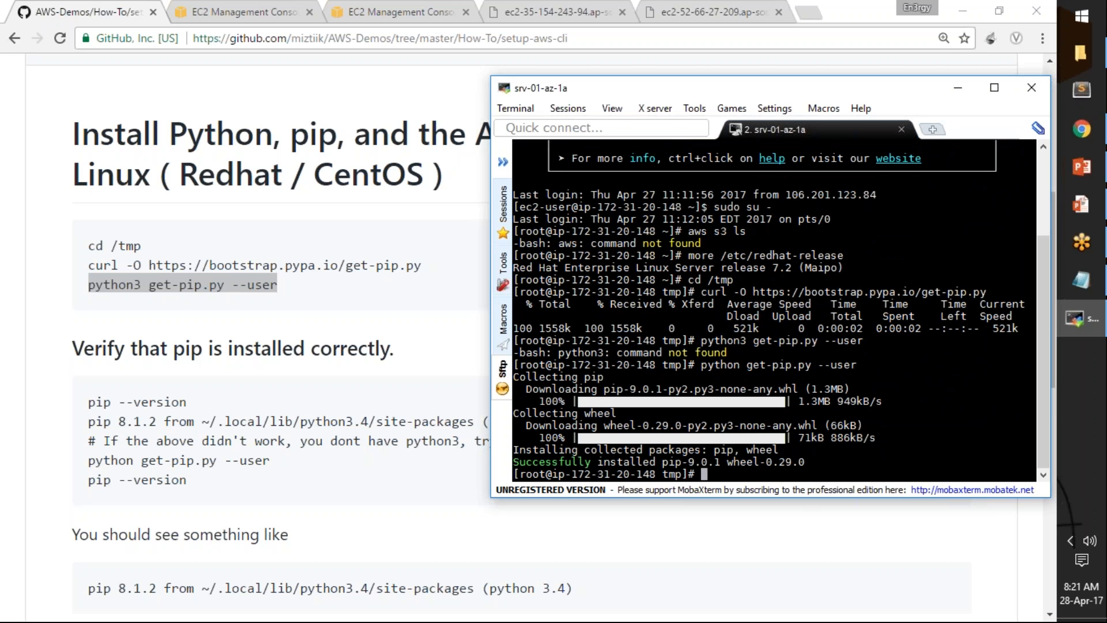
# Step: Check the pip version with pip --version and compare it with the guide's expected output and its note on missing python3
pyautogui.write('pip --version')
pyautogui.press('Return')
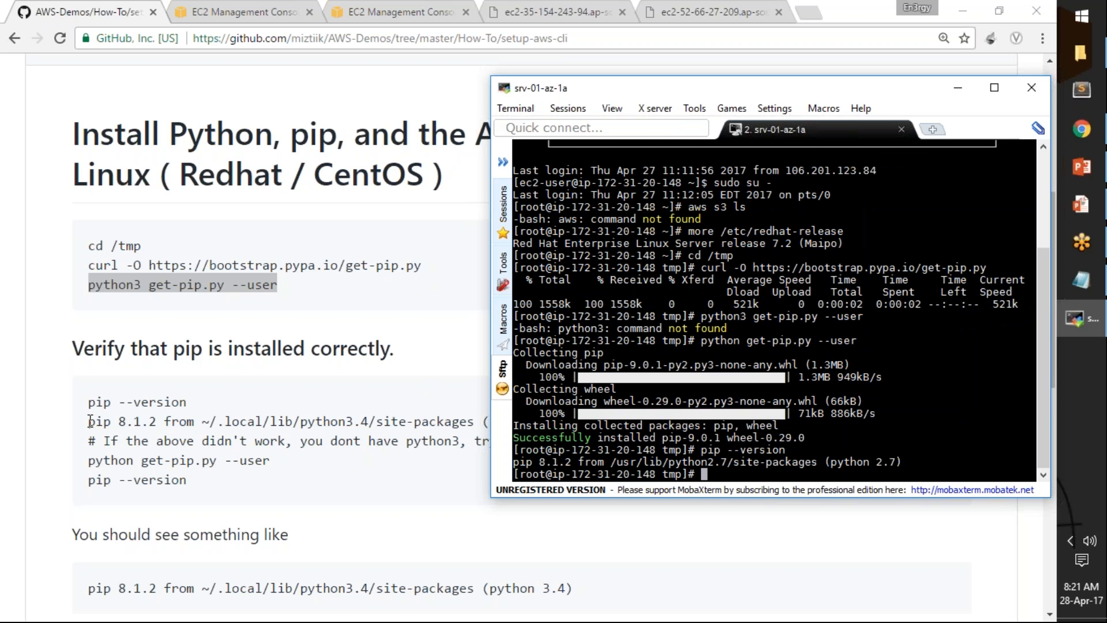
pyautogui.moveTo(90, 421); pyautogui.dragTo(219, 438)
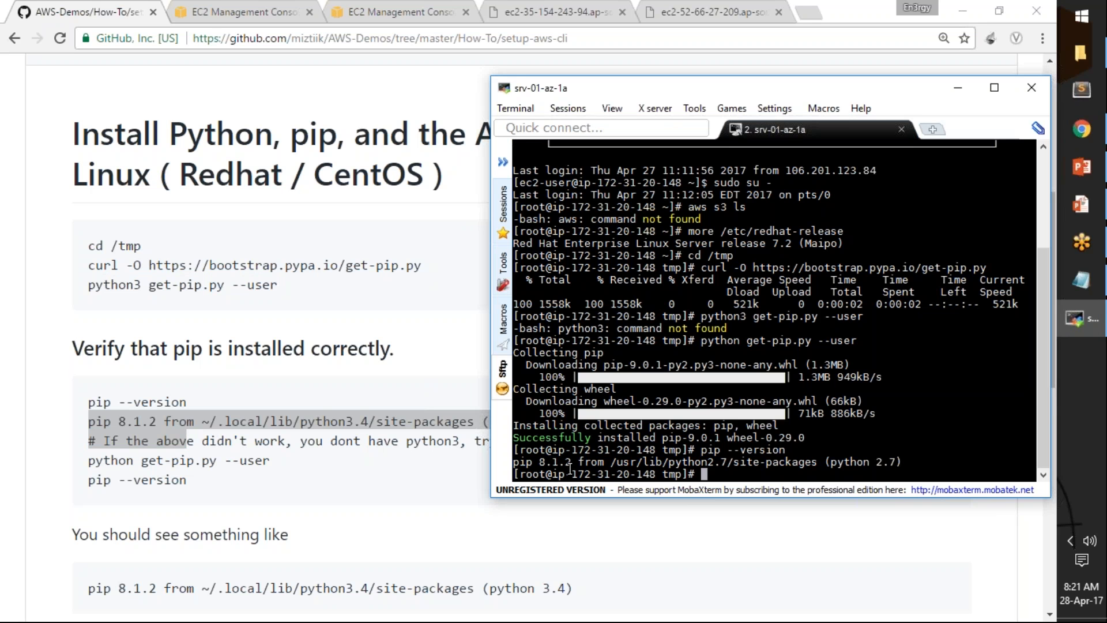
pyautogui.click(345, 545)
pyautogui.moveTo(111, 441); pyautogui.dragTo(635, 435)
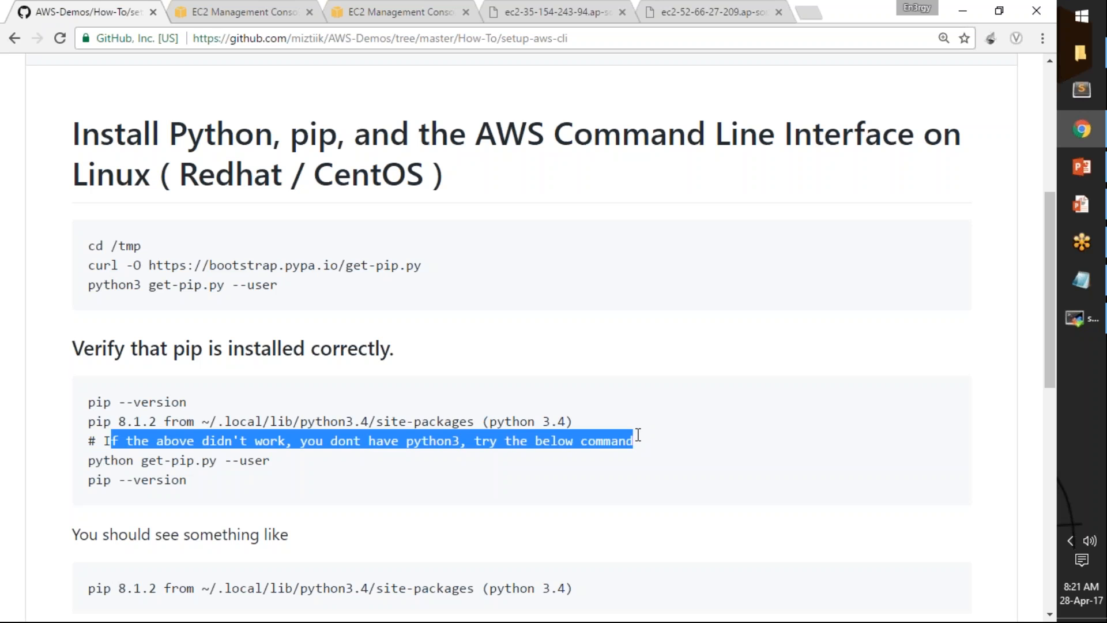
pyautogui.moveTo(88, 460); pyautogui.dragTo(257, 464)
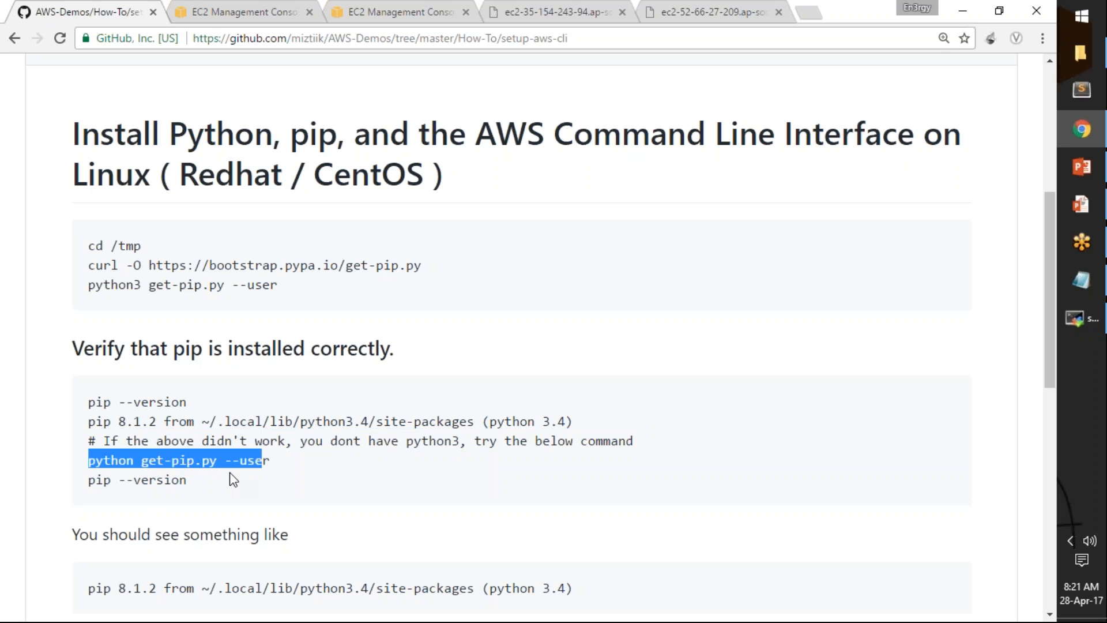
# Step: Copy the guide's Install AWS CLI command and run pip install awscli --upgrade --user in the terminal
pyautogui.moveTo(1045, 372); pyautogui.dragTo(1061, 500)
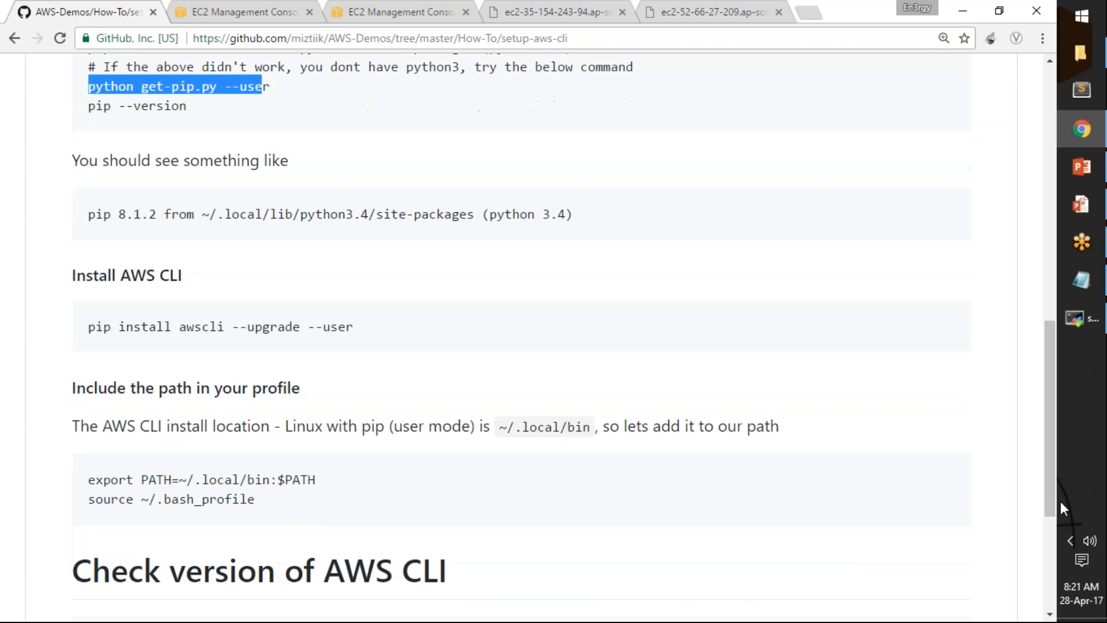
pyautogui.click(90, 328)
pyautogui.moveTo(90, 328); pyautogui.dragTo(372, 331)
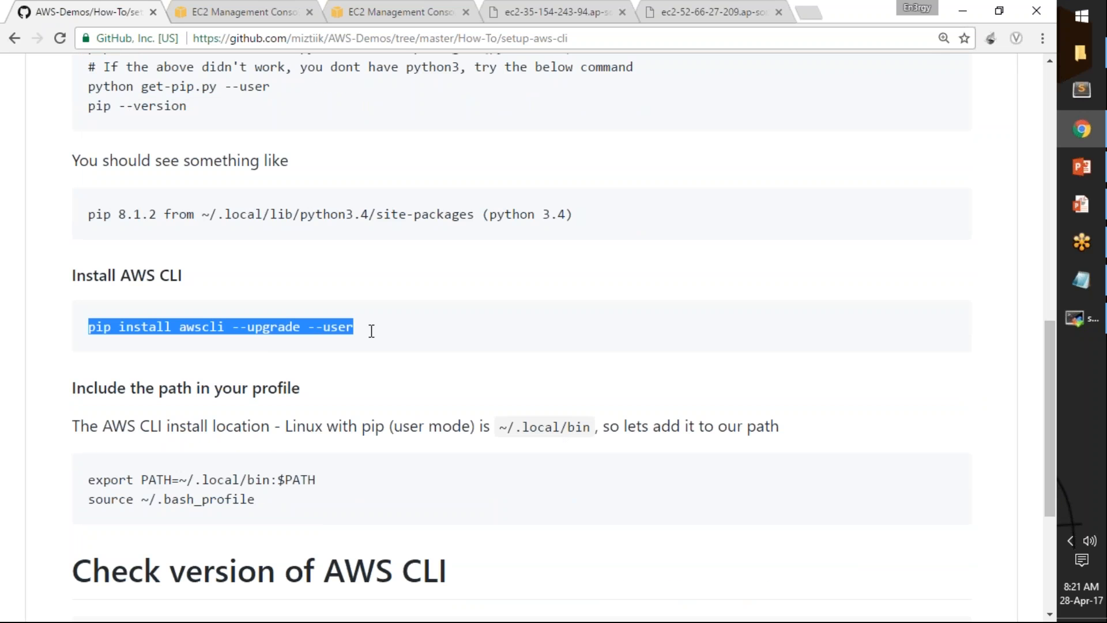
pyautogui.hotkey('alt', 'Tab')
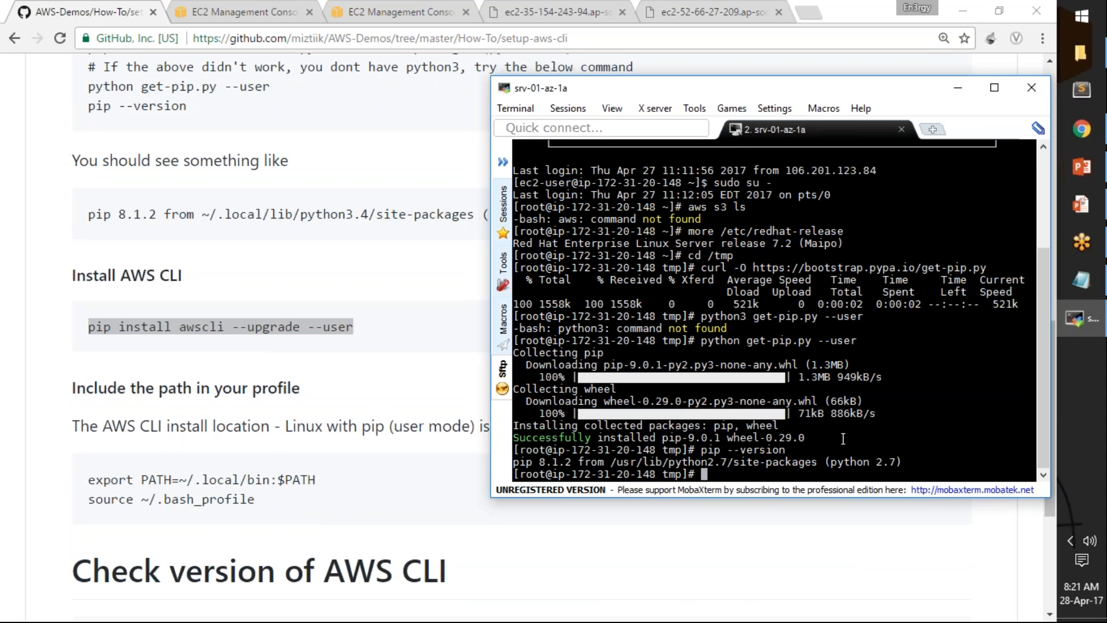
pyautogui.rightClick(912, 449)
pyautogui.press('Return')
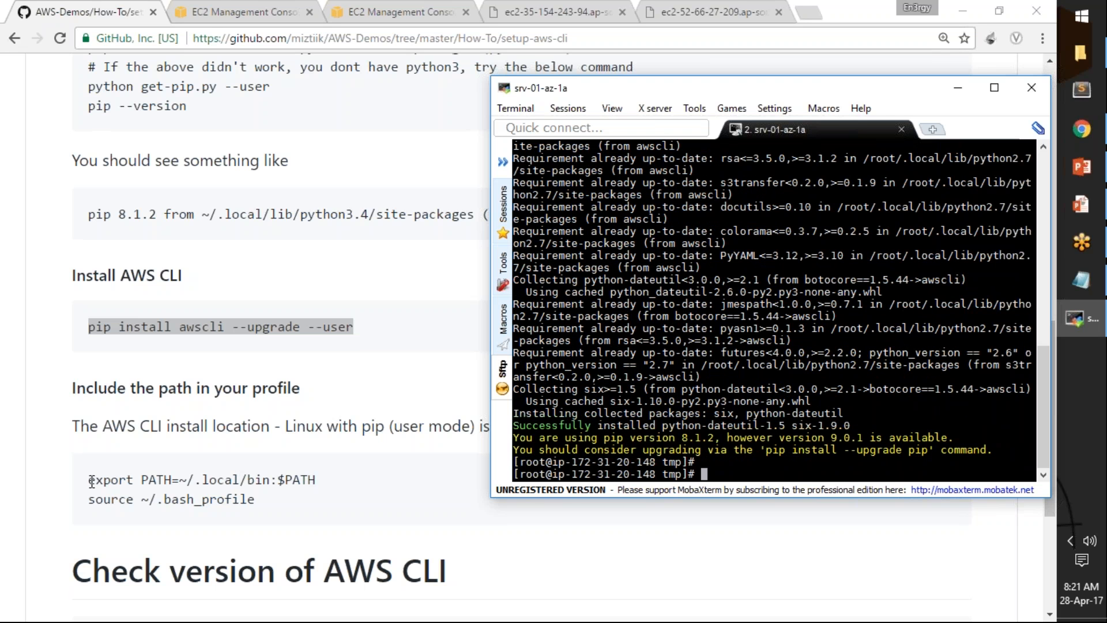
# Step: Add the AWS CLI location with export PATH=~/.local/bin:$PATH and reload the profile with source ~/.bash_profile
pyautogui.moveTo(91, 481); pyautogui.dragTo(316, 480)
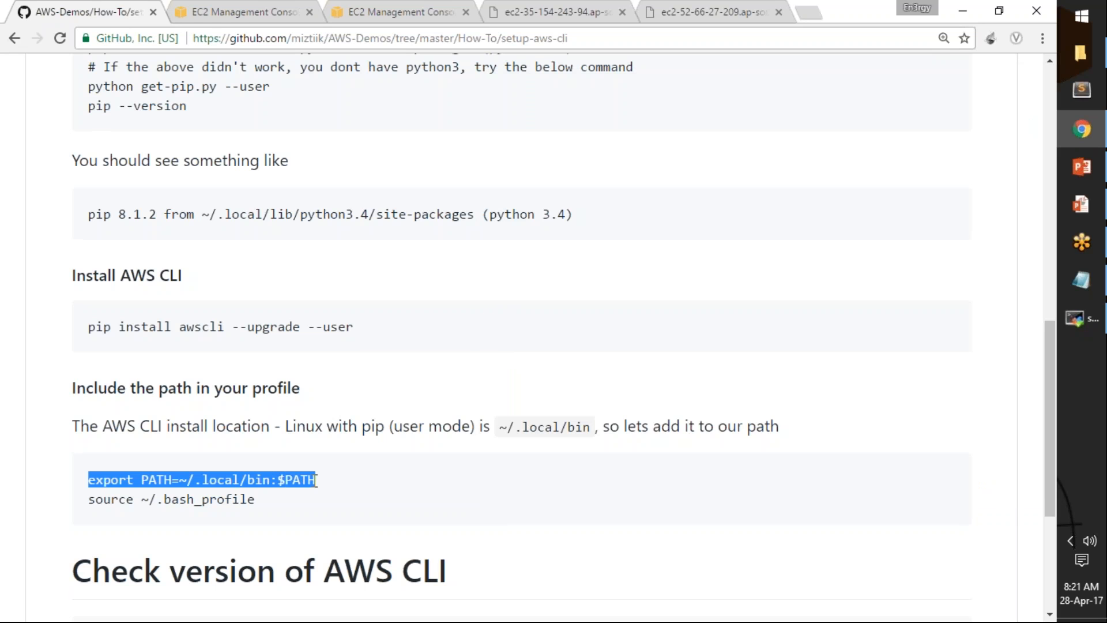
pyautogui.hotkey('ctrl', 'c')
pyautogui.hotkey('alt', 'Tab')
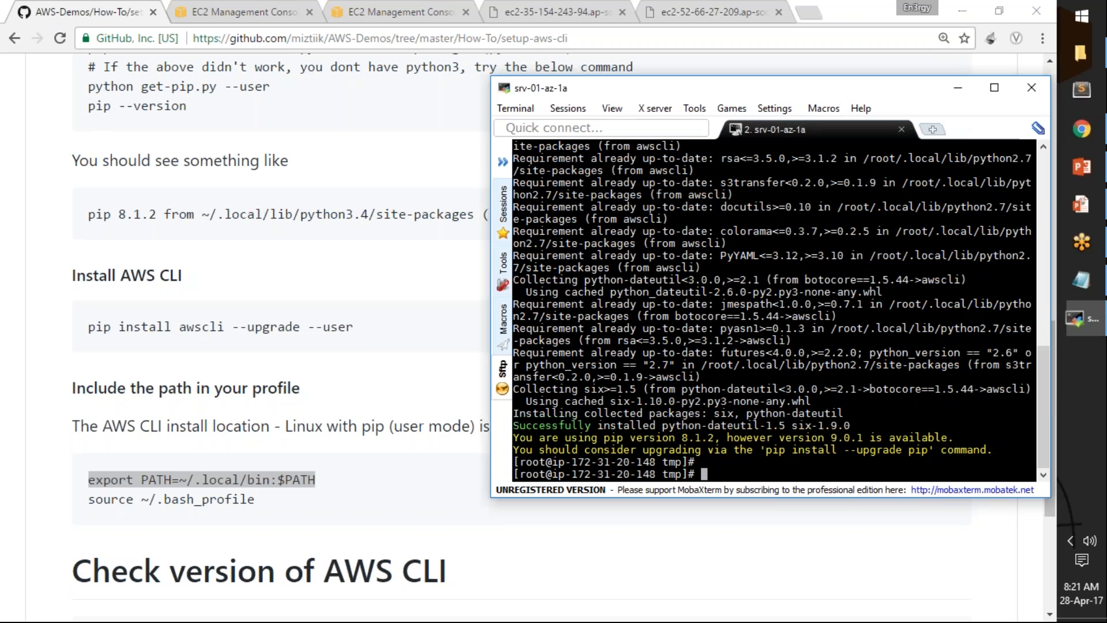
pyautogui.rightClick(822, 462)
pyautogui.press('Return')
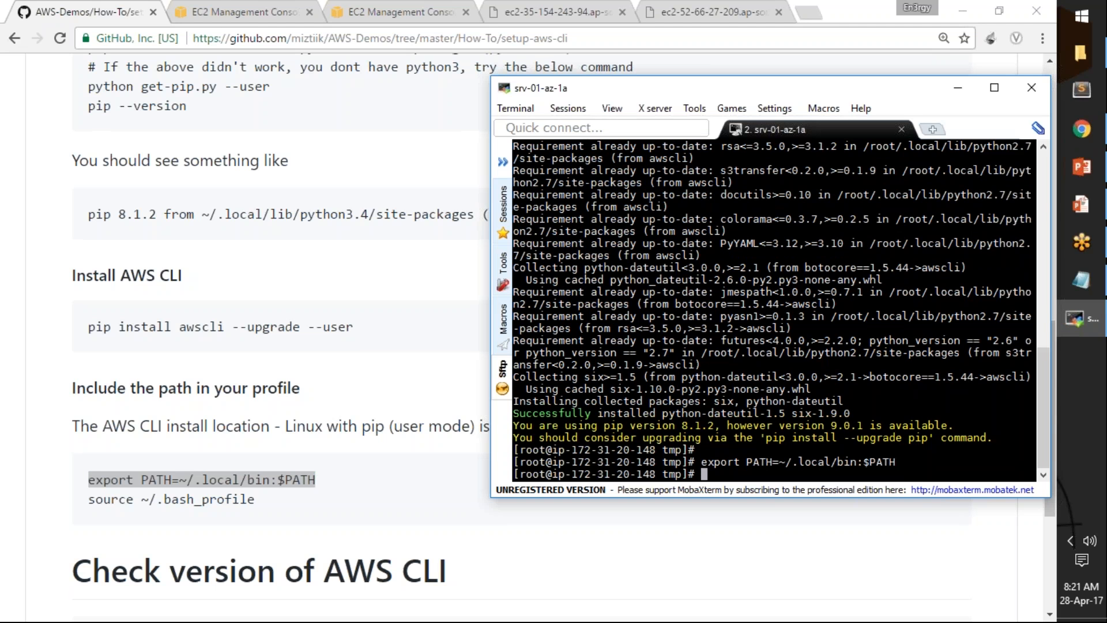
pyautogui.moveTo(89, 500); pyautogui.dragTo(258, 503)
pyautogui.hotkey('alt', 'Tab')
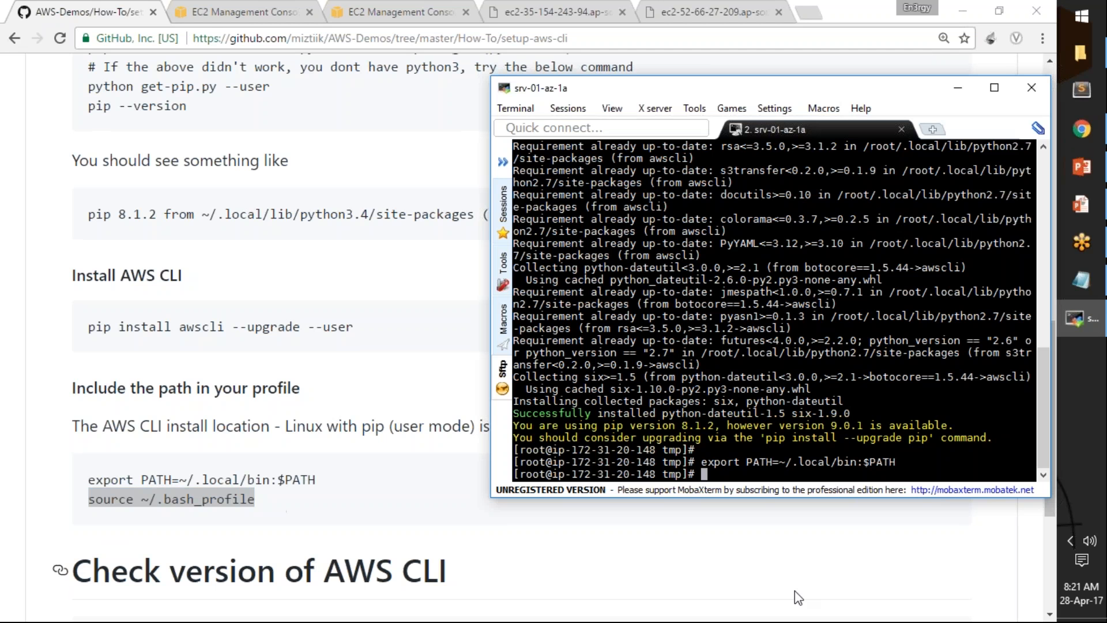
pyautogui.rightClick(910, 467)
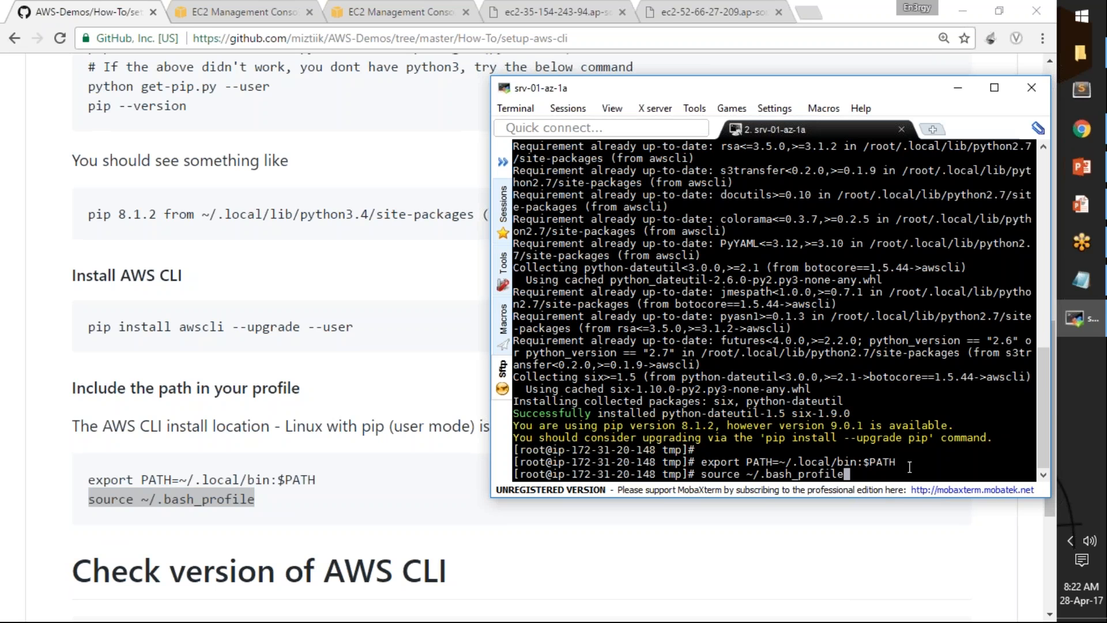
pyautogui.press('Return')
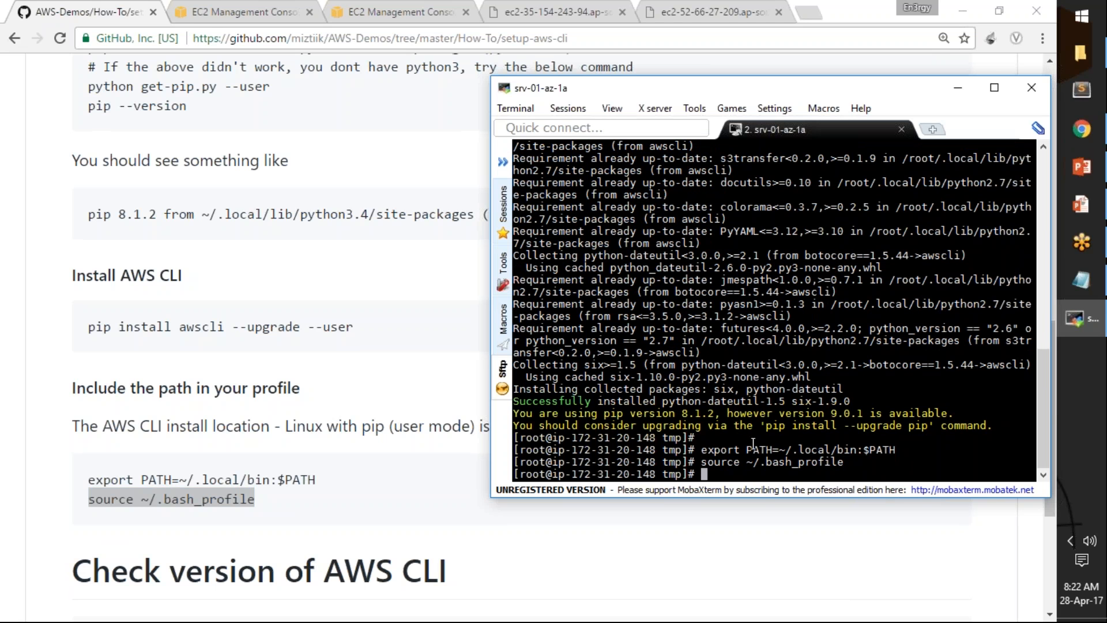
# Step: Run aws to test the installed CLI and compare its output with the earlier aws s3 ls attempt
pyautogui.moveTo(780, 449); pyautogui.dragTo(837, 450)
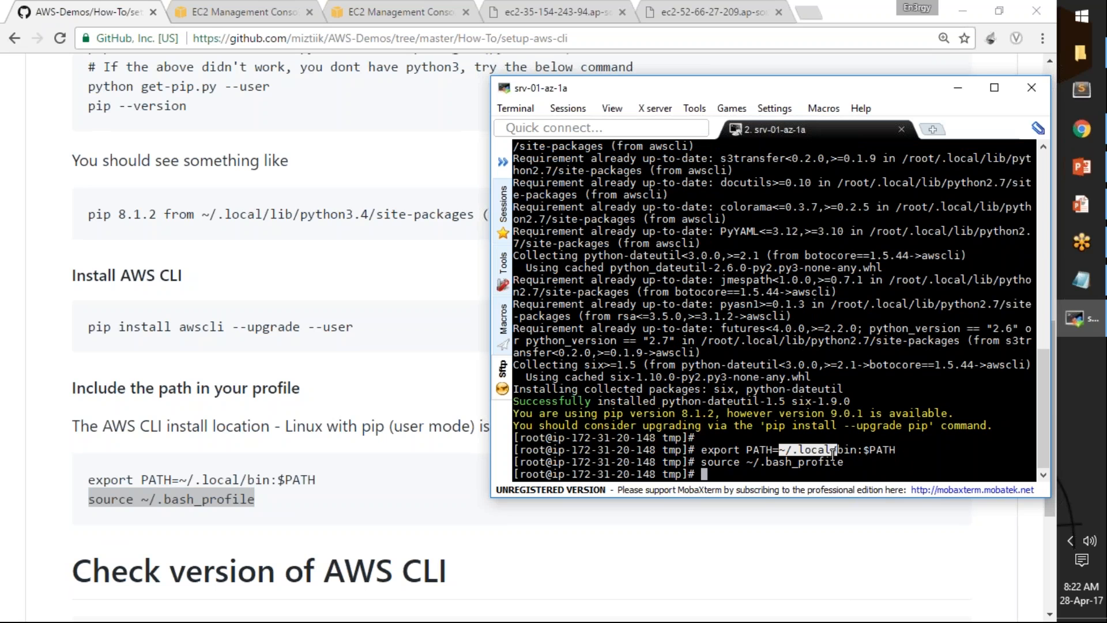
pyautogui.write('aws')
pyautogui.press('Return')
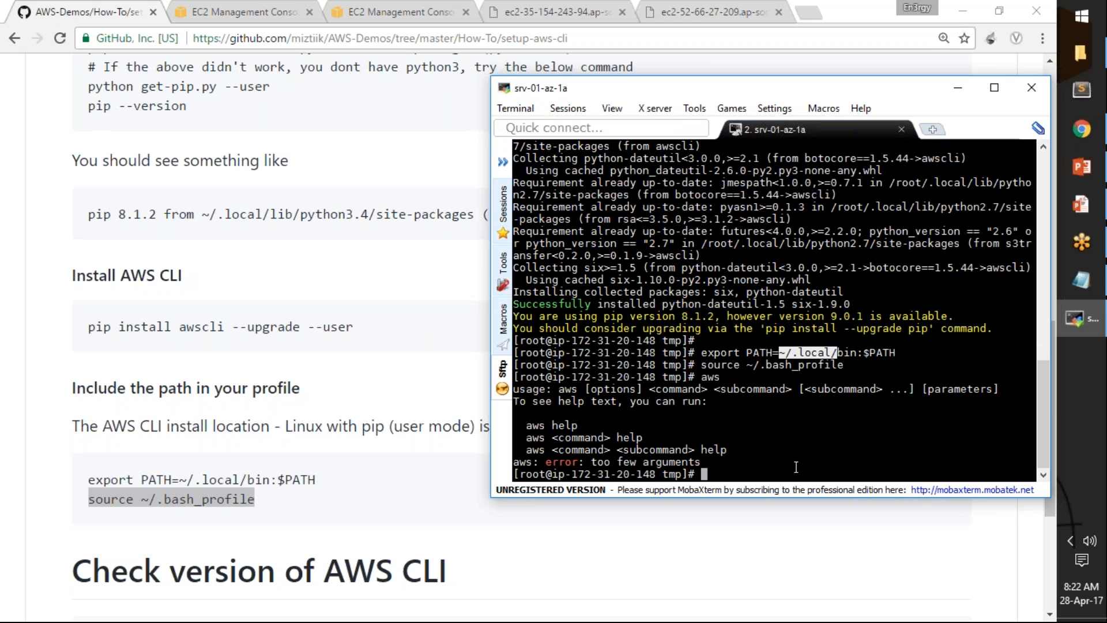
pyautogui.moveTo(1043, 463); pyautogui.dragTo(1054, 270)
pyautogui.moveTo(690, 280); pyautogui.dragTo(748, 282)
pyautogui.moveTo(514, 293); pyautogui.dragTo(702, 293)
pyautogui.click(702, 292)
pyautogui.moveTo(1047, 220); pyautogui.dragTo(1051, 455)
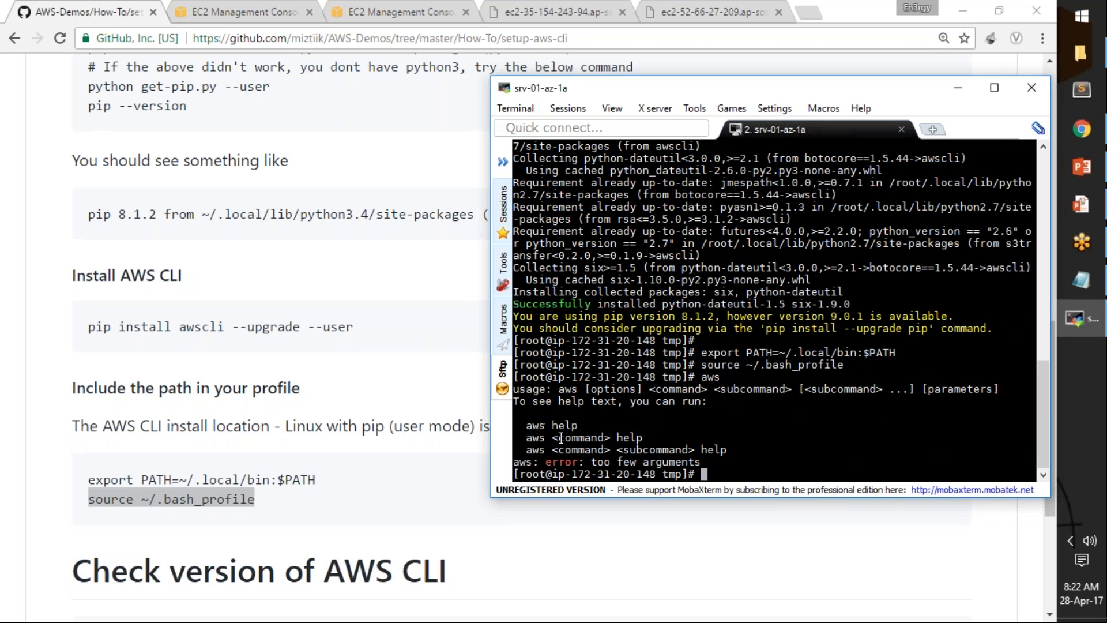
# Step: Test S3 access from the terminal with aws s3 ls and review the command against its output
pyautogui.write('aws s3 ls')
pyautogui.press('Return')
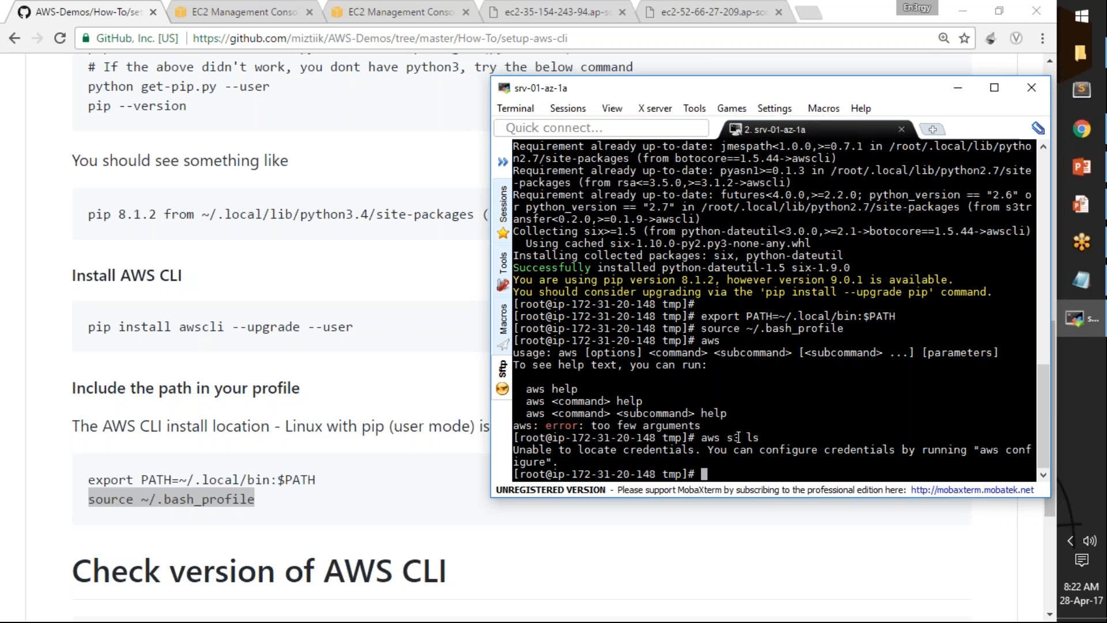
pyautogui.moveTo(713, 450); pyautogui.dragTo(714, 451)
pyautogui.click(715, 451)
pyautogui.click(253, 13)
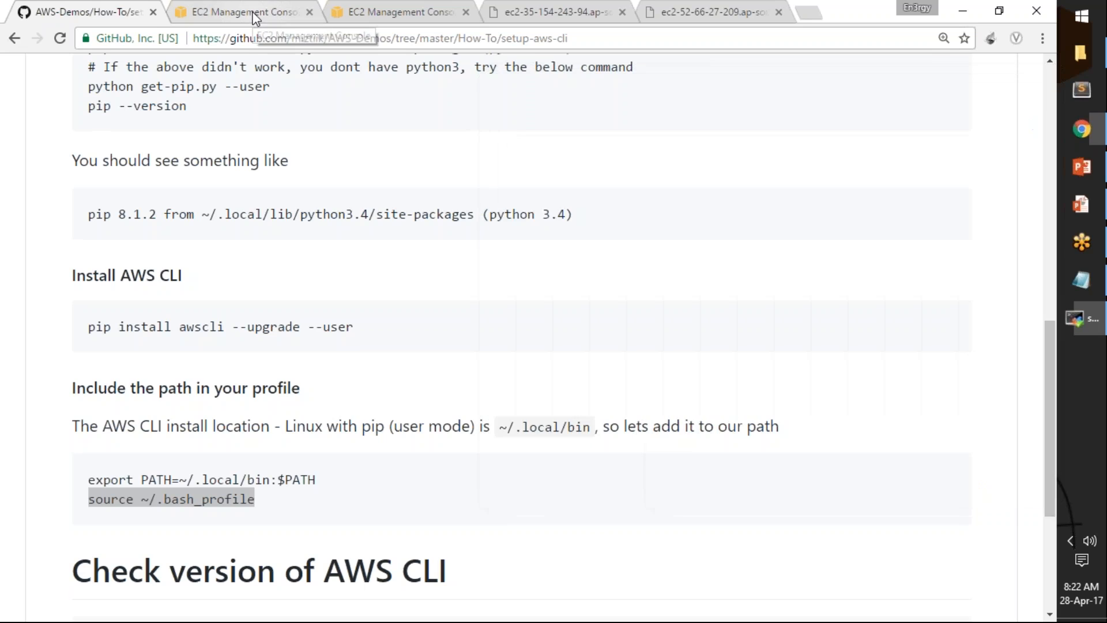
pyautogui.click(252, 13)
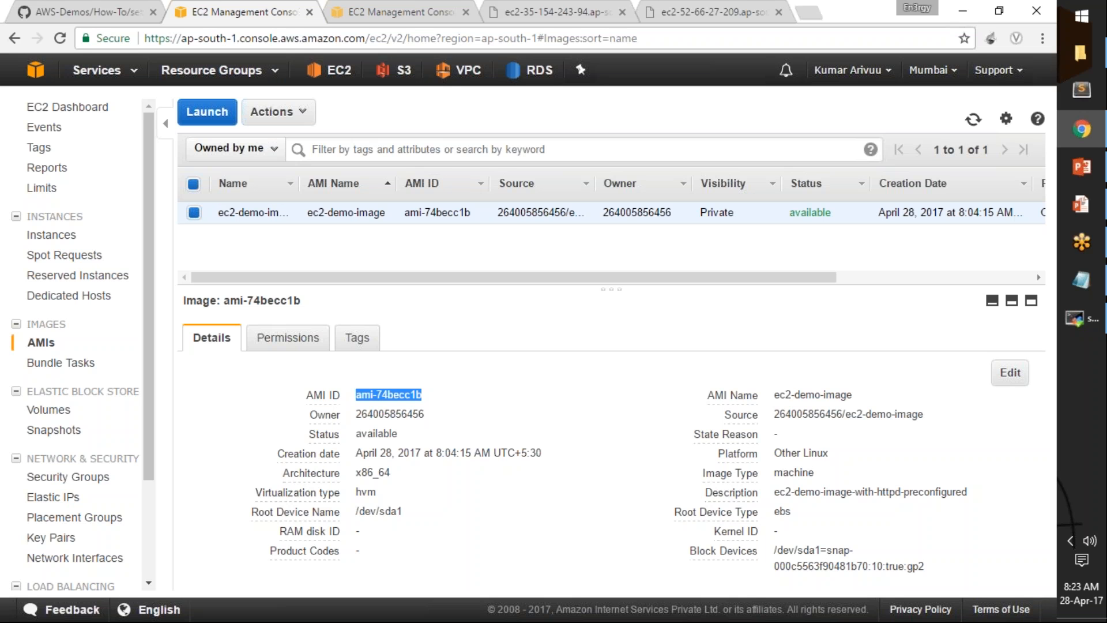
pyautogui.hotkey('alt', 'Tab')
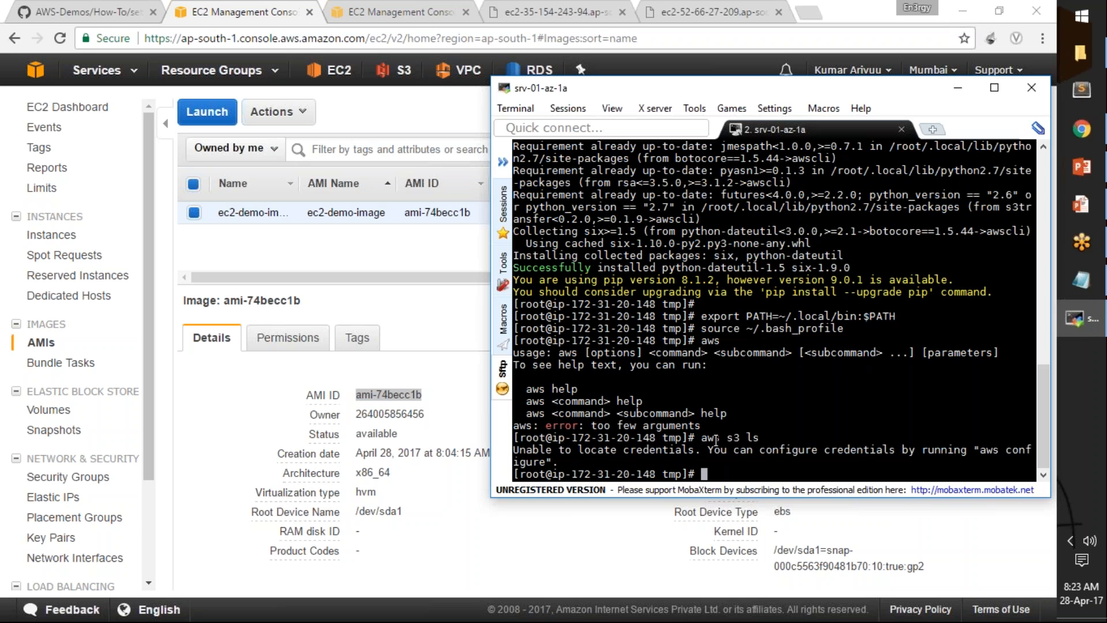
pyautogui.moveTo(701, 438); pyautogui.dragTo(758, 439)
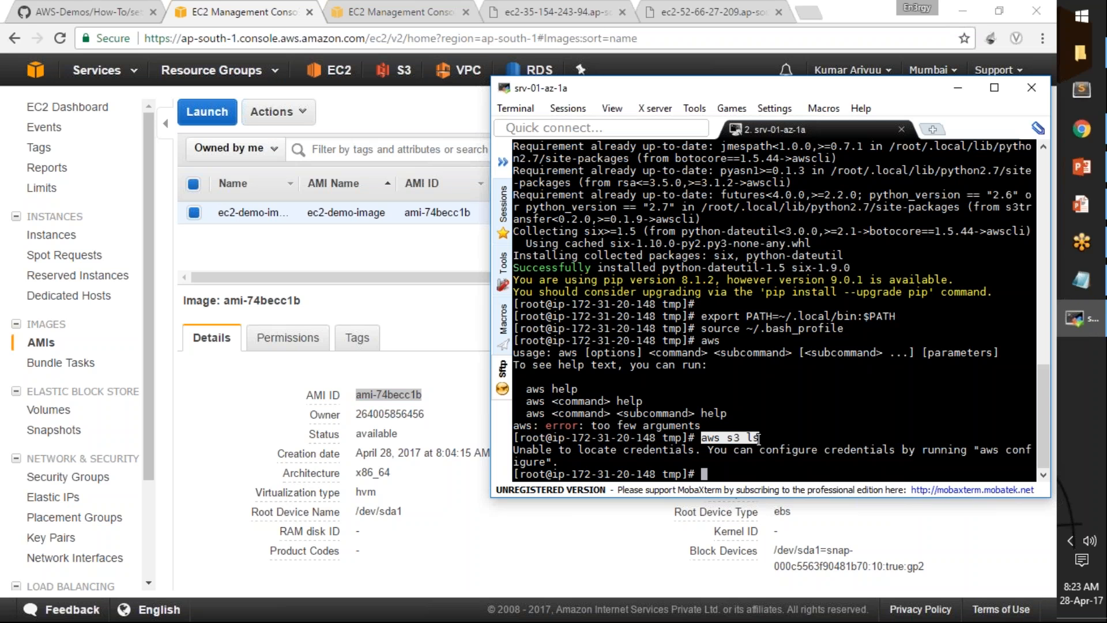
# Step: Switch to the EC2 console and review the description details of the Ec2-instane-from-ami-with-httpd instance
pyautogui.click(379, 250)
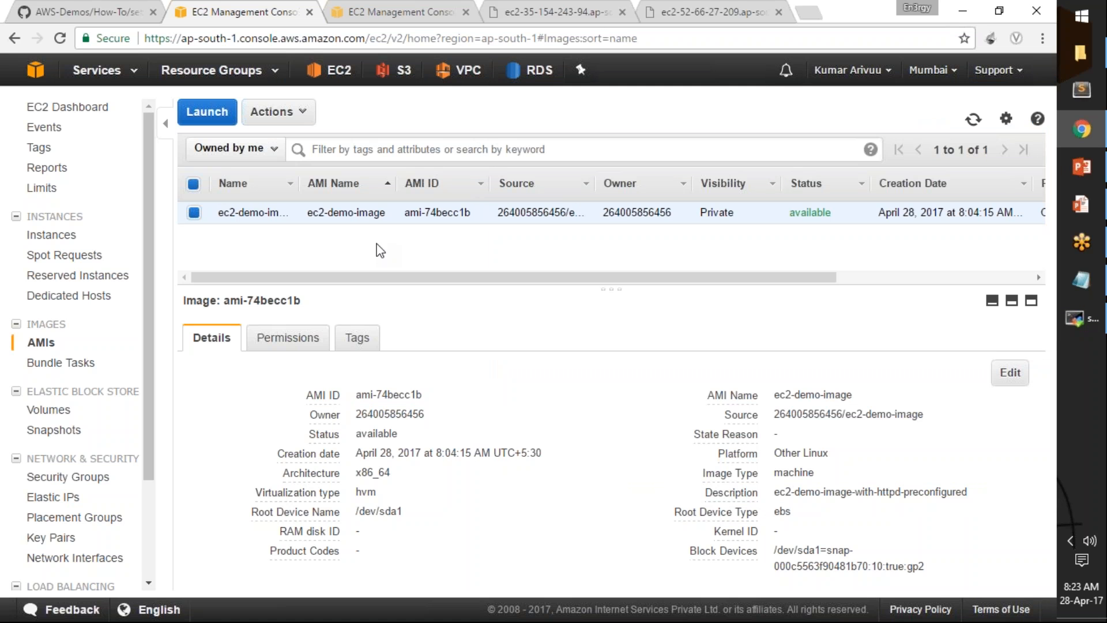
pyautogui.click(381, 11)
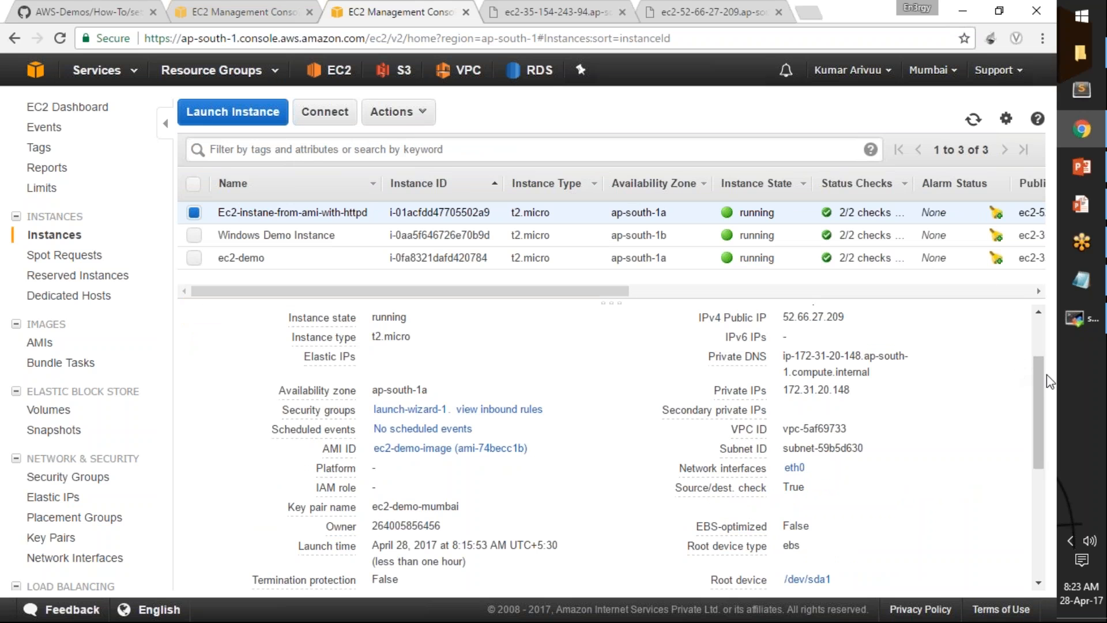
pyautogui.moveTo(1038, 386); pyautogui.dragTo(1035, 472)
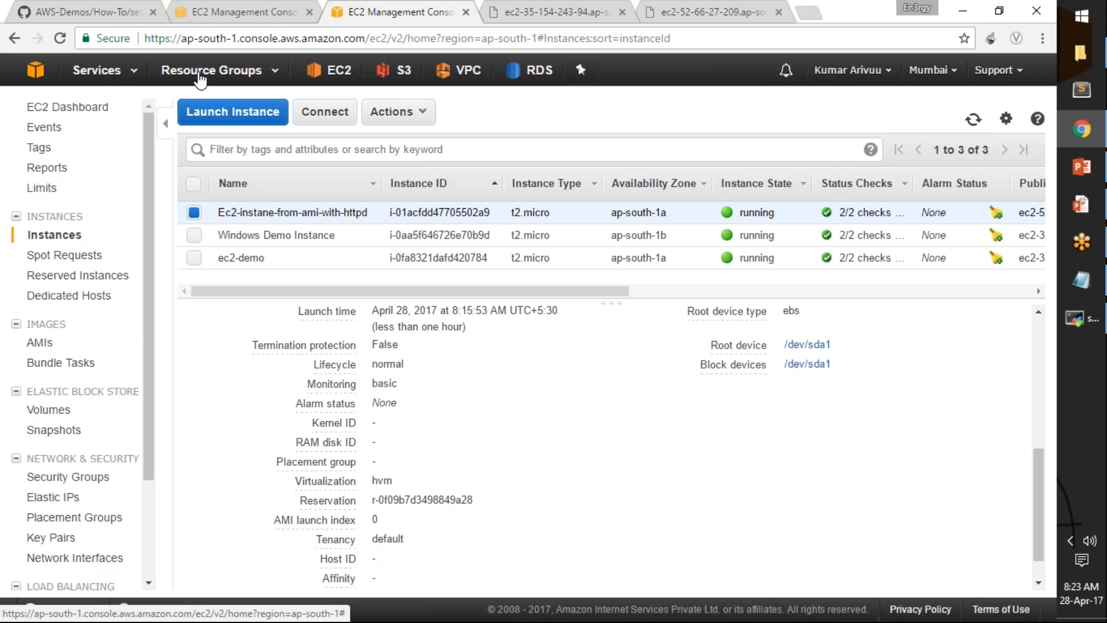
# Step: Find the IAM service, open its user list and start adding a new user
pyautogui.click(109, 81)
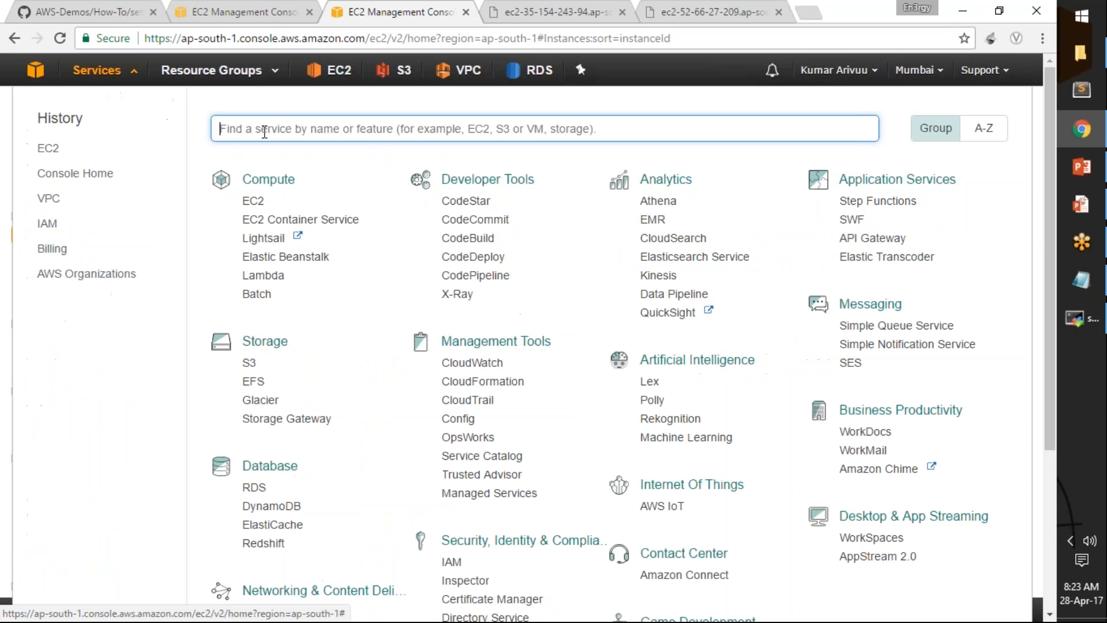
pyautogui.write('iam')
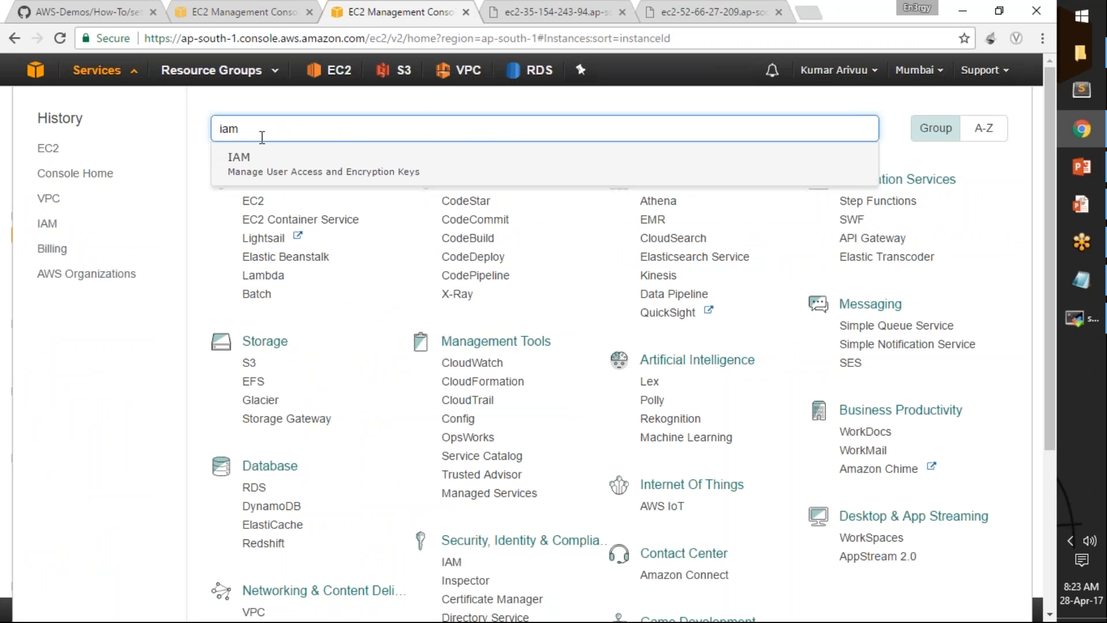
pyautogui.click(252, 165)
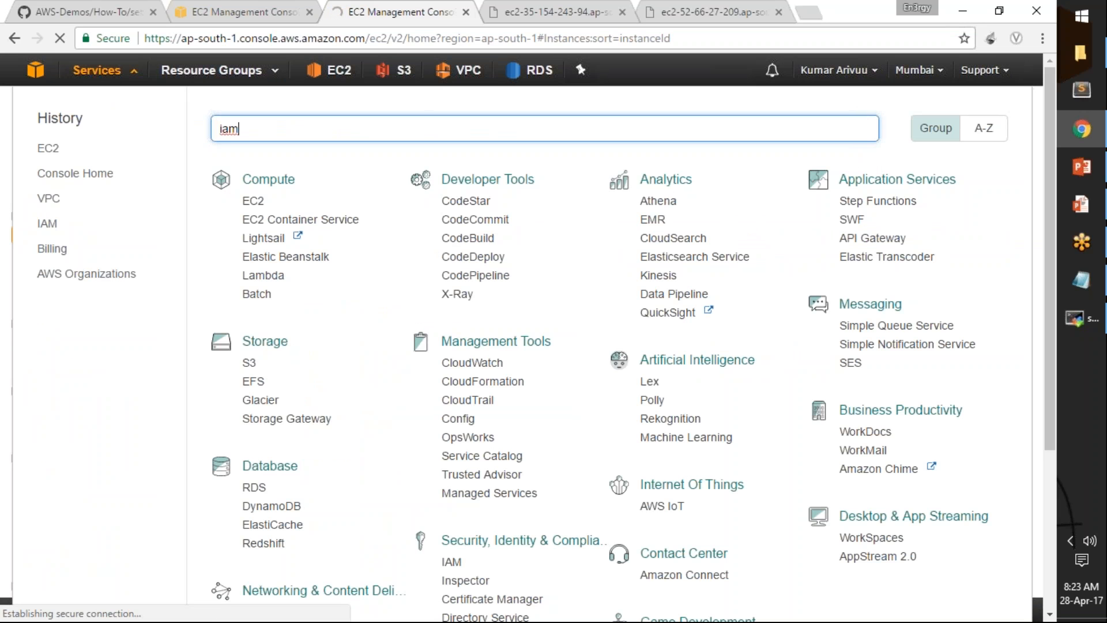
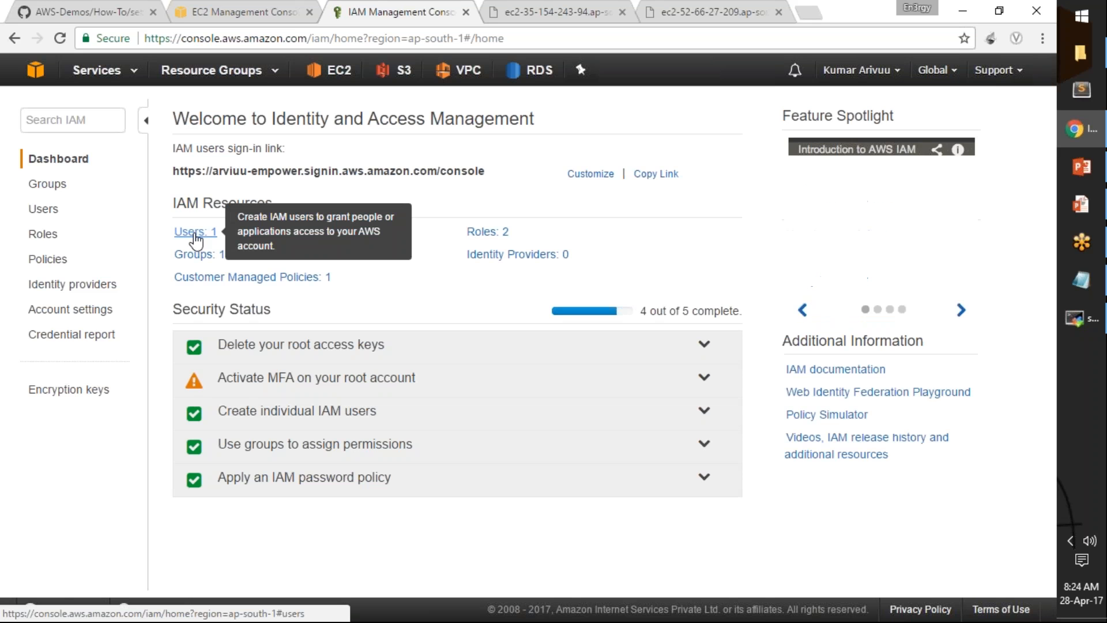
pyautogui.click(196, 233)
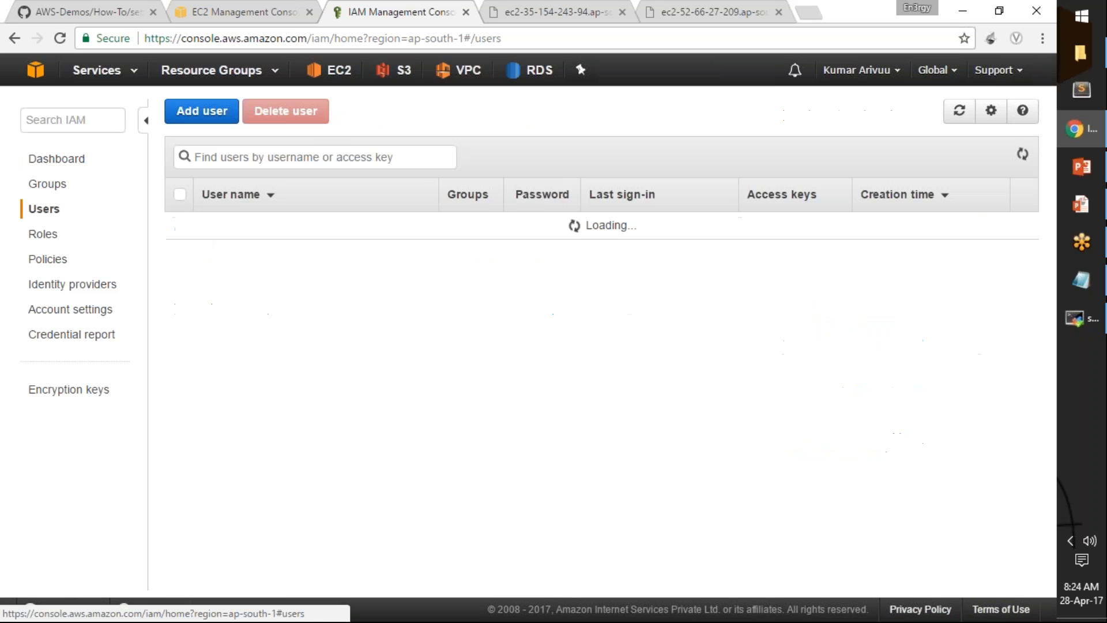
pyautogui.click(201, 114)
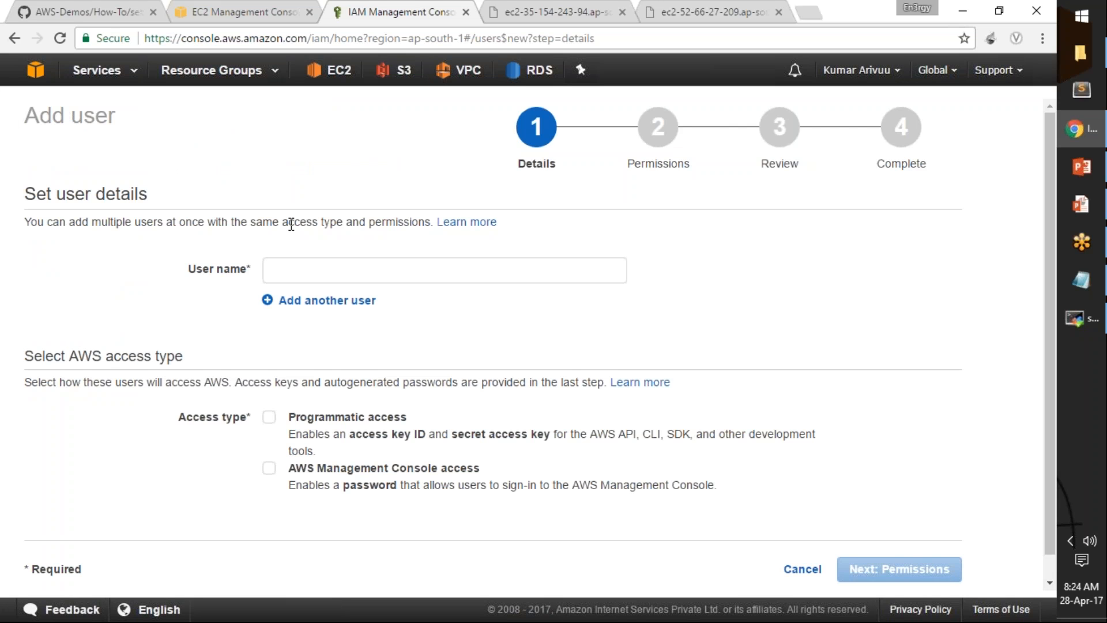
# Step: Name the new user testusr, enable Programmatic access and continue to the permissions
pyautogui.click(315, 274)
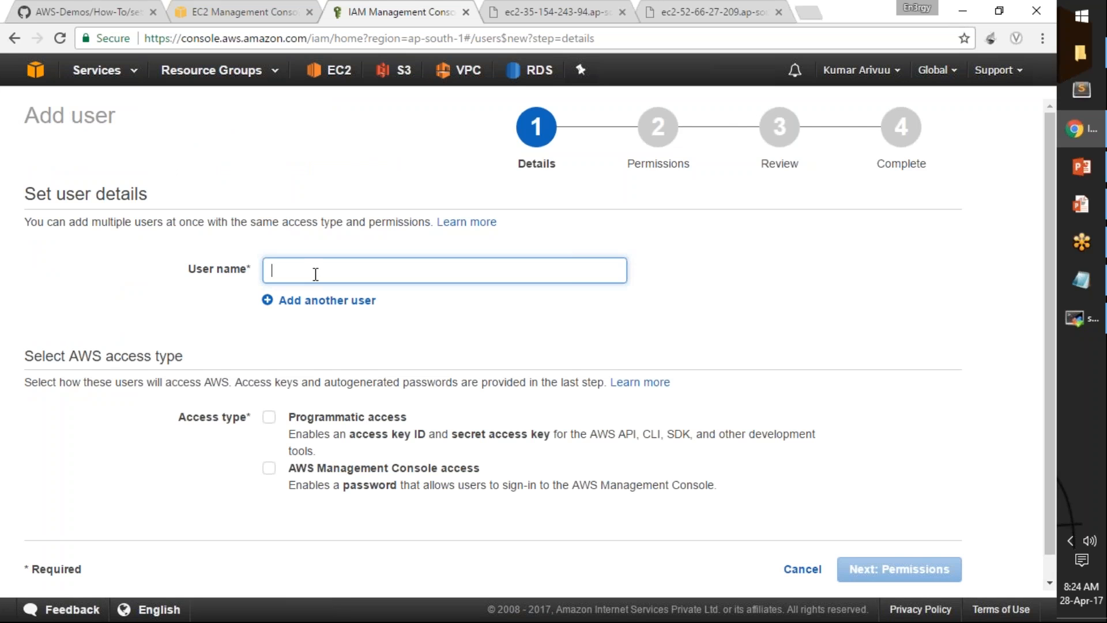
pyautogui.write('testusr')
pyautogui.click(270, 419)
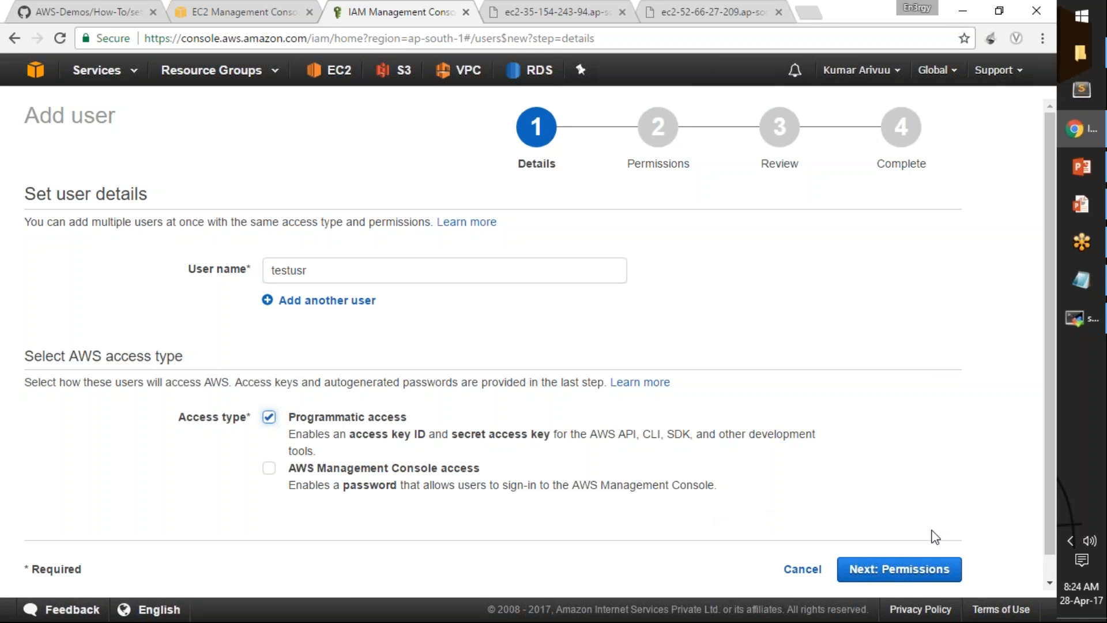
pyautogui.click(914, 569)
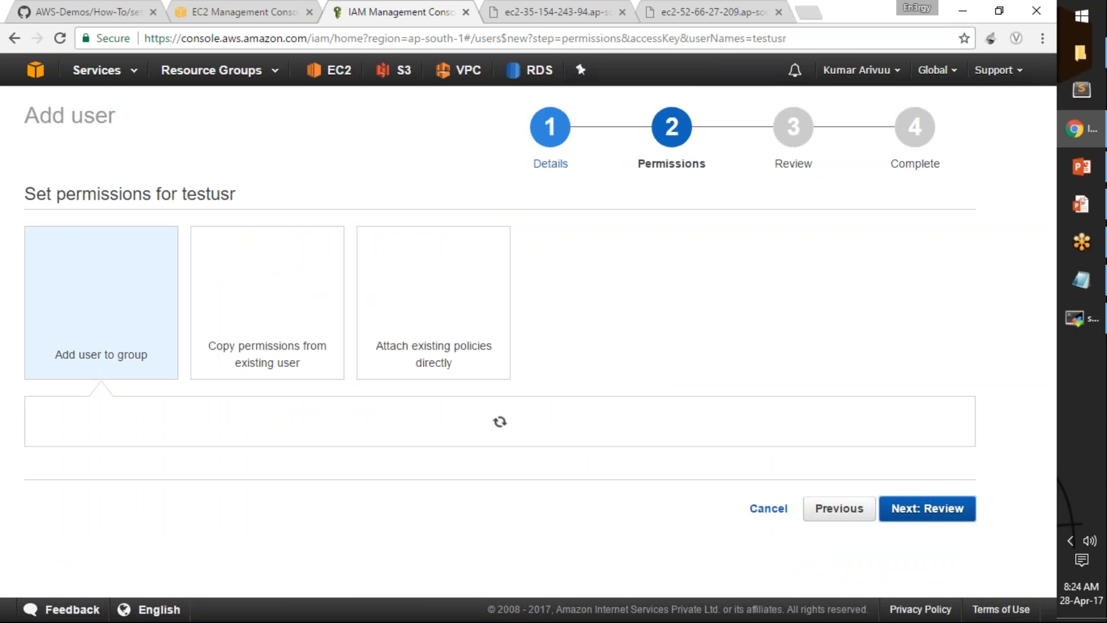
# Step: Attach the existing AmazonS3FullAccess policy directly to testusr and create the user
pyautogui.click(463, 361)
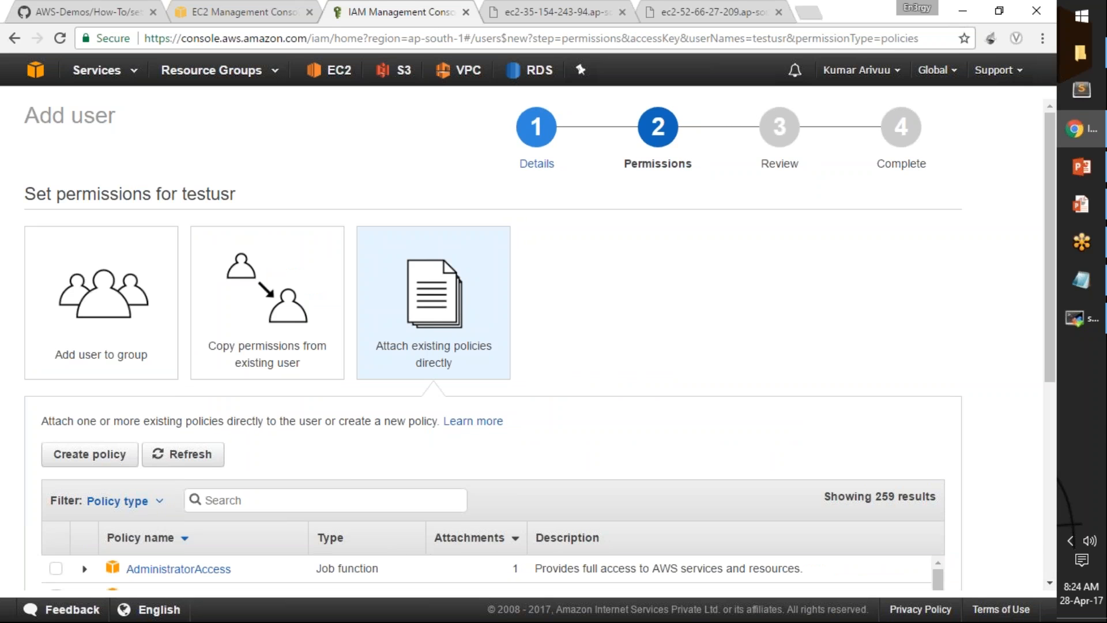
pyautogui.moveTo(1051, 240); pyautogui.dragTo(1048, 392)
pyautogui.click(314, 268)
pyautogui.write('s3')
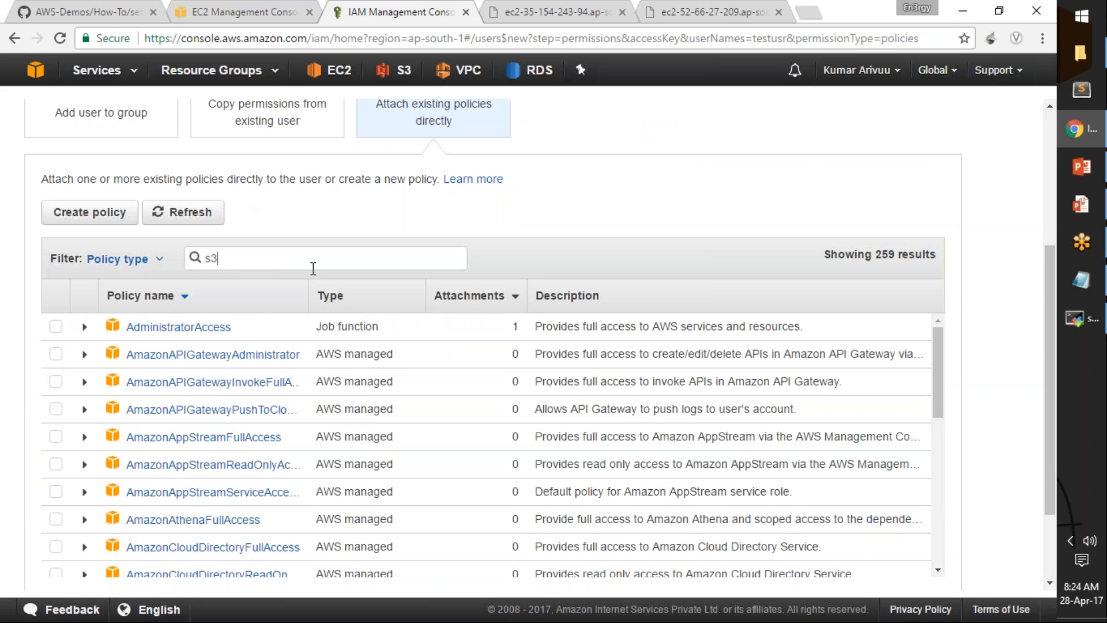
pyautogui.click(55, 355)
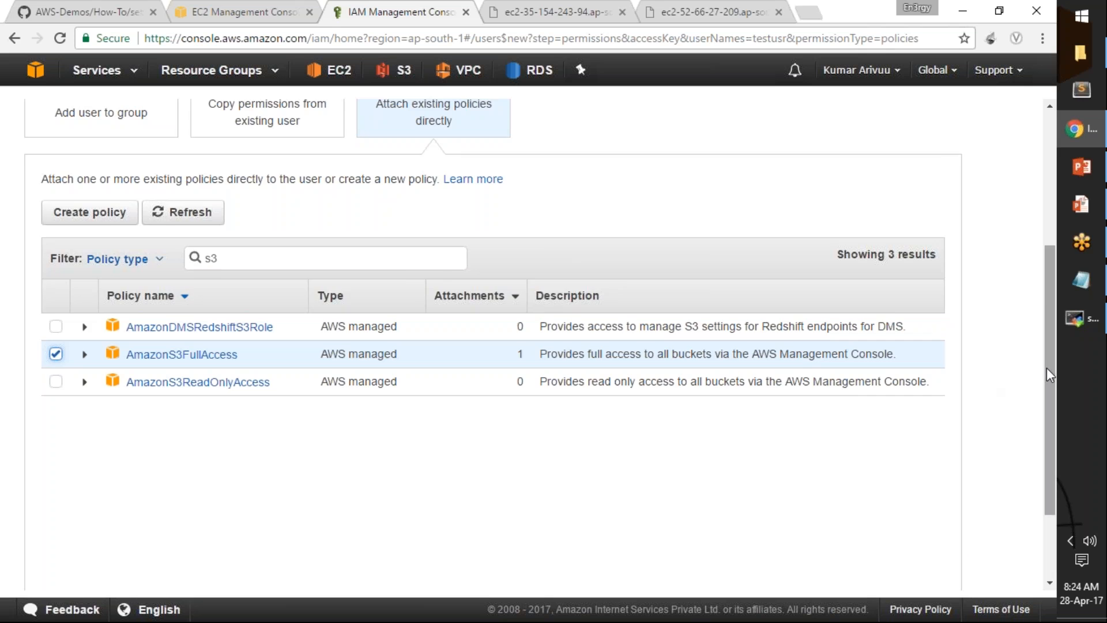
pyautogui.scroll(-3, 1047, 368)
pyautogui.click(914, 545)
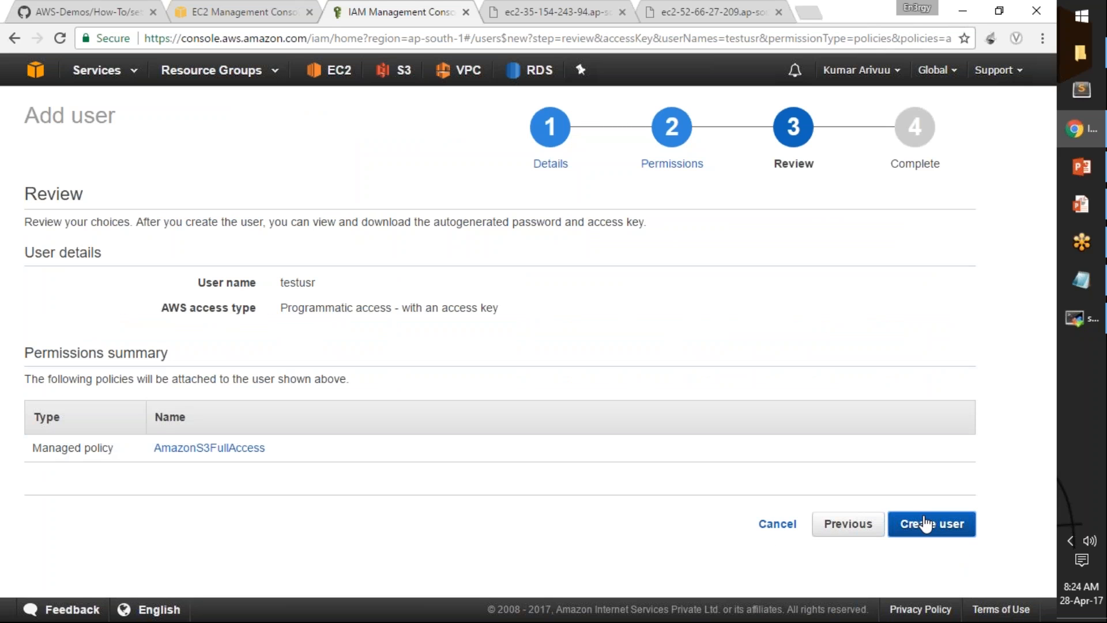
pyautogui.click(902, 525)
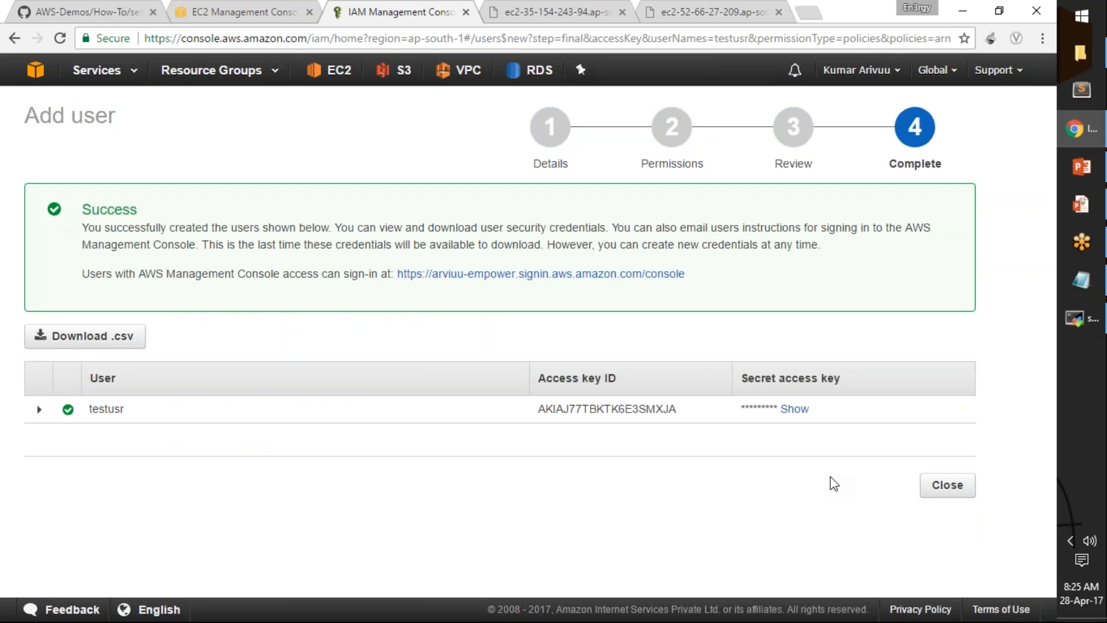
# Step: Reveal testusr's secret access key, paste the access key ID and secret key into Notepad, and remove the extra text after the key
pyautogui.click(796, 409)
pyautogui.moveTo(825, 433); pyautogui.dragTo(538, 409)
pyautogui.hotkey('ctrl', 'c')
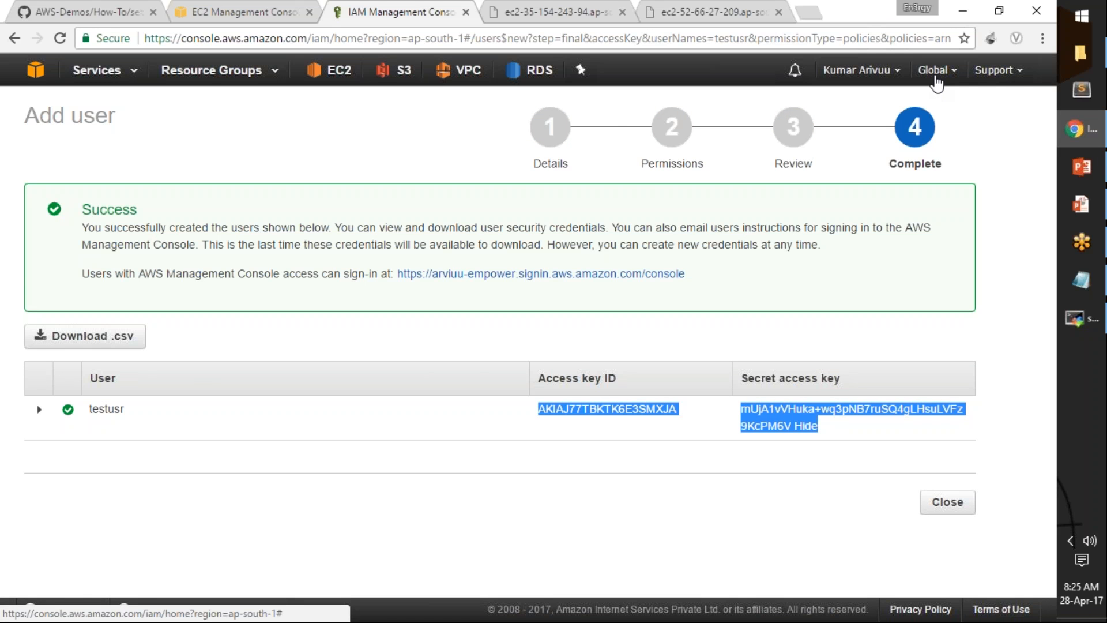
pyautogui.click(1090, 321)
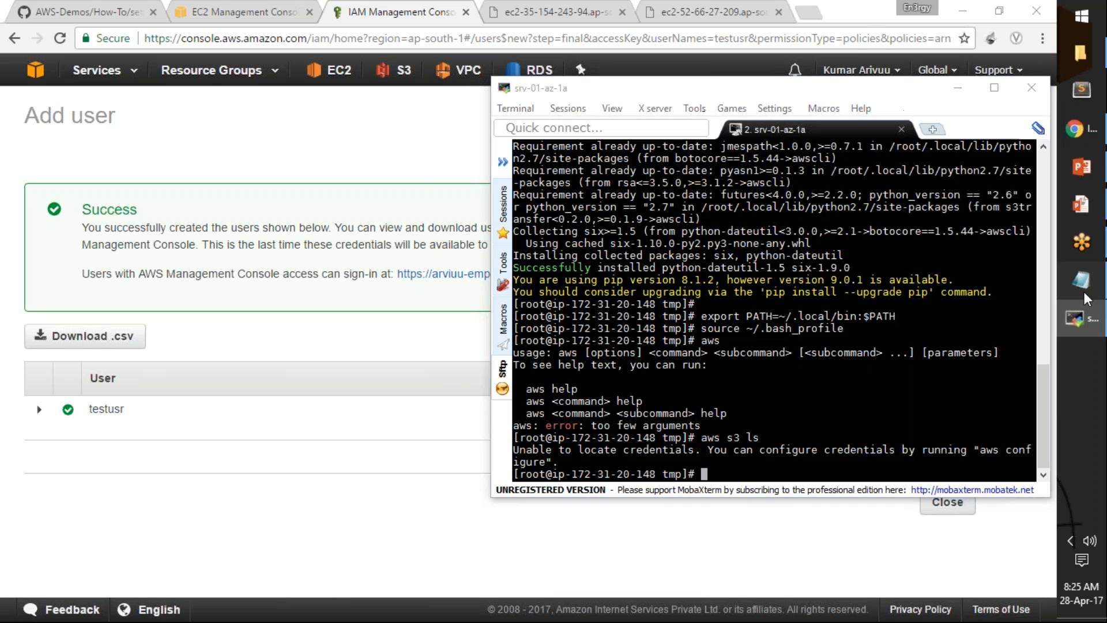
pyautogui.click(1086, 294)
pyautogui.hotkey('ctrl', 'v')
pyautogui.click(667, 260)
pyautogui.moveTo(667, 260); pyautogui.dragTo(716, 268)
pyautogui.press('Delete')
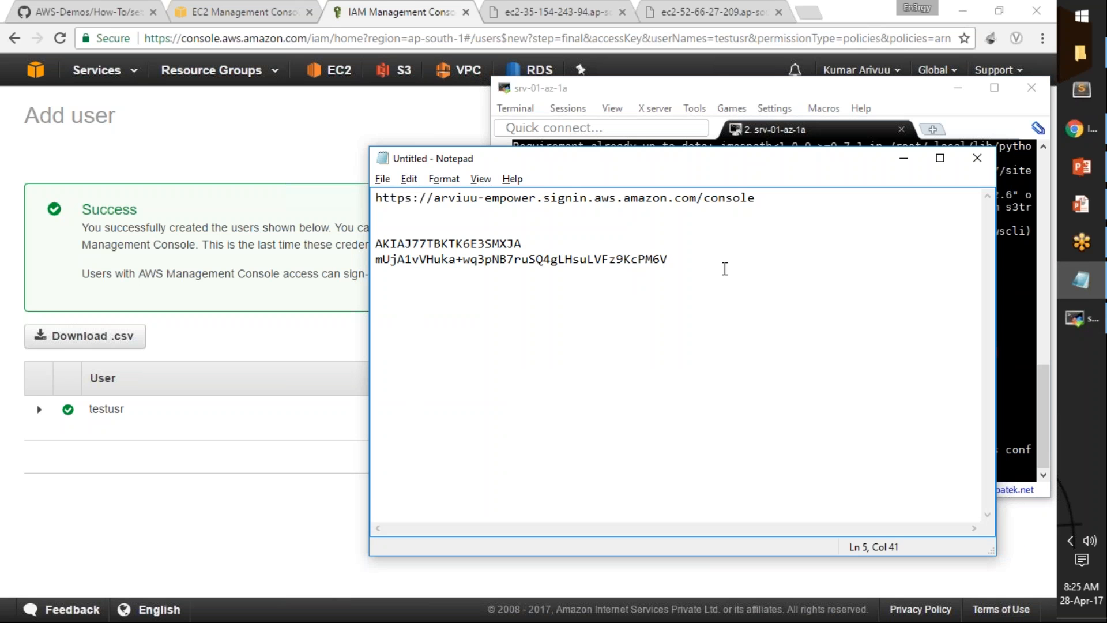
# Step: Copy the access key ID from Notepad, run aws configure in the terminal and enter the AWS access key ID
pyautogui.doubleClick(507, 242)
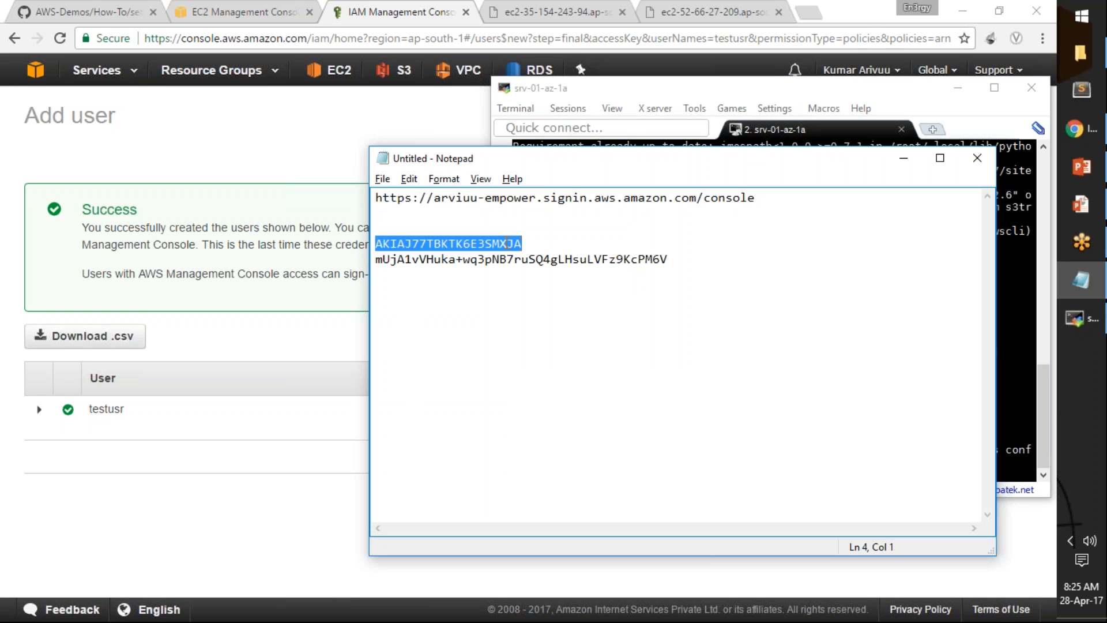
pyautogui.click(862, 96)
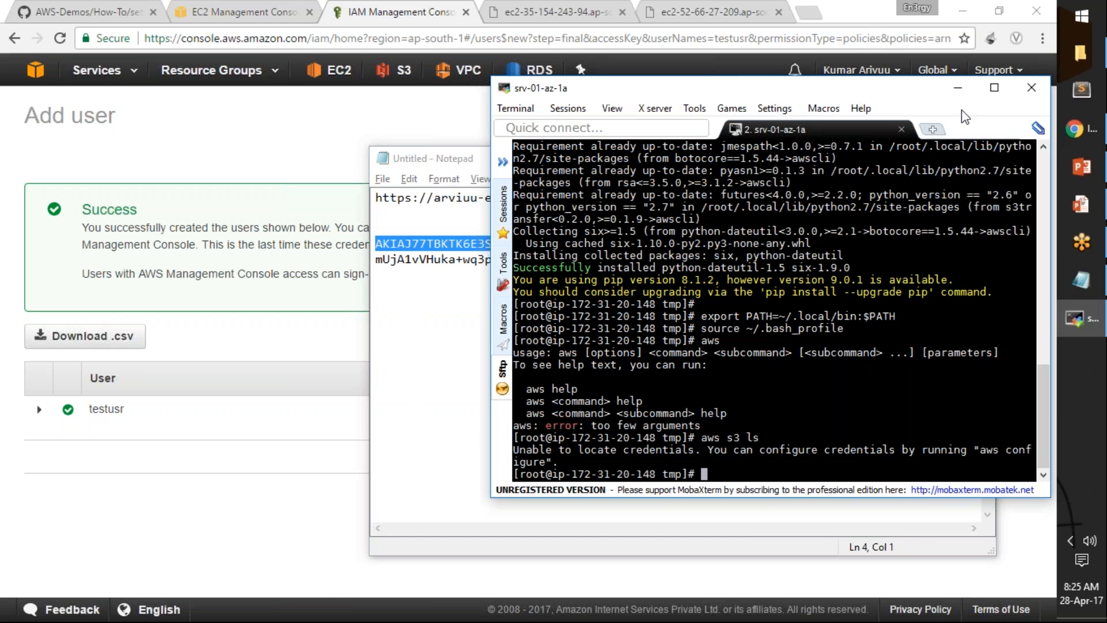
pyautogui.write('aws configure')
pyautogui.press('Return')
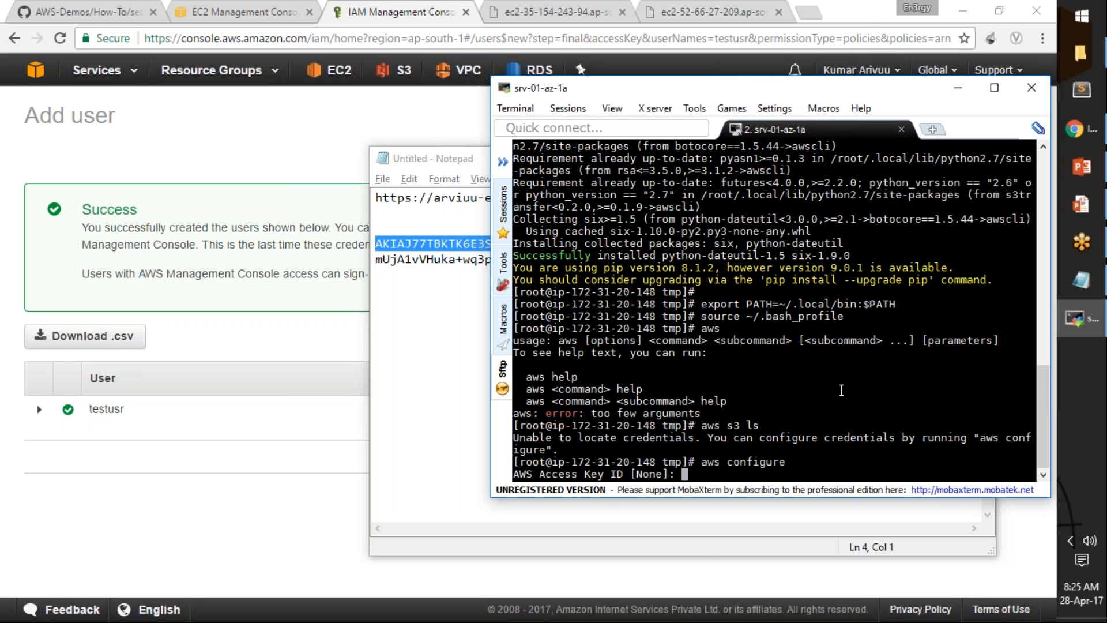
pyautogui.rightClick(862, 467)
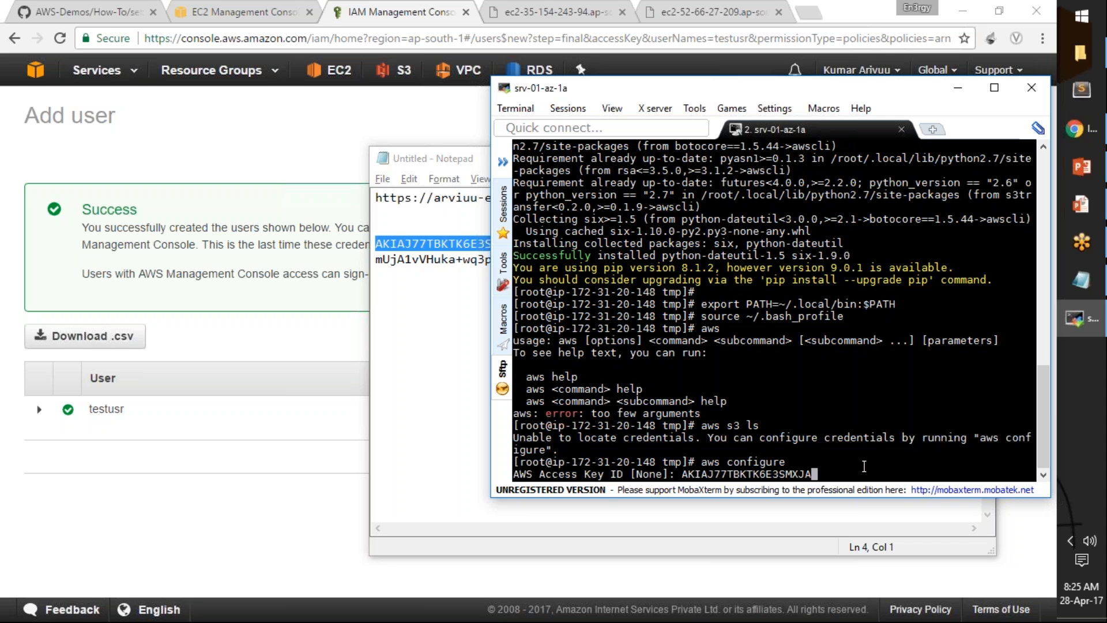
pyautogui.press('Return')
# Step: Copy the secret access key from Notepad and enter it as the AWS secret access key in the terminal
pyautogui.click(414, 297)
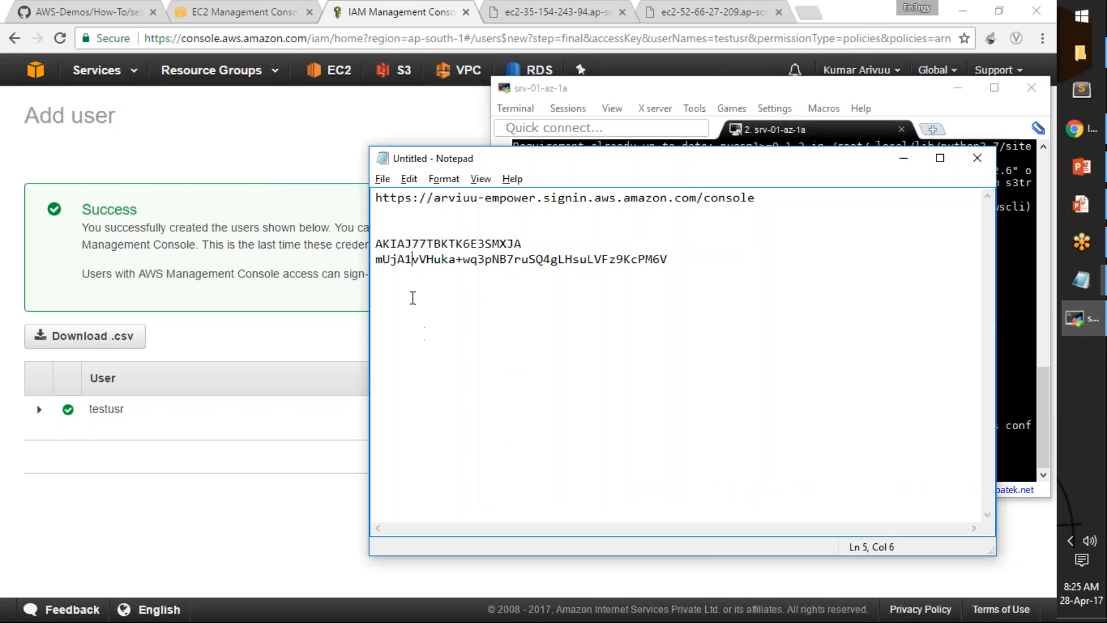
pyautogui.click(669, 261)
pyautogui.moveTo(669, 261); pyautogui.dragTo(372, 261)
pyautogui.press('super+c')
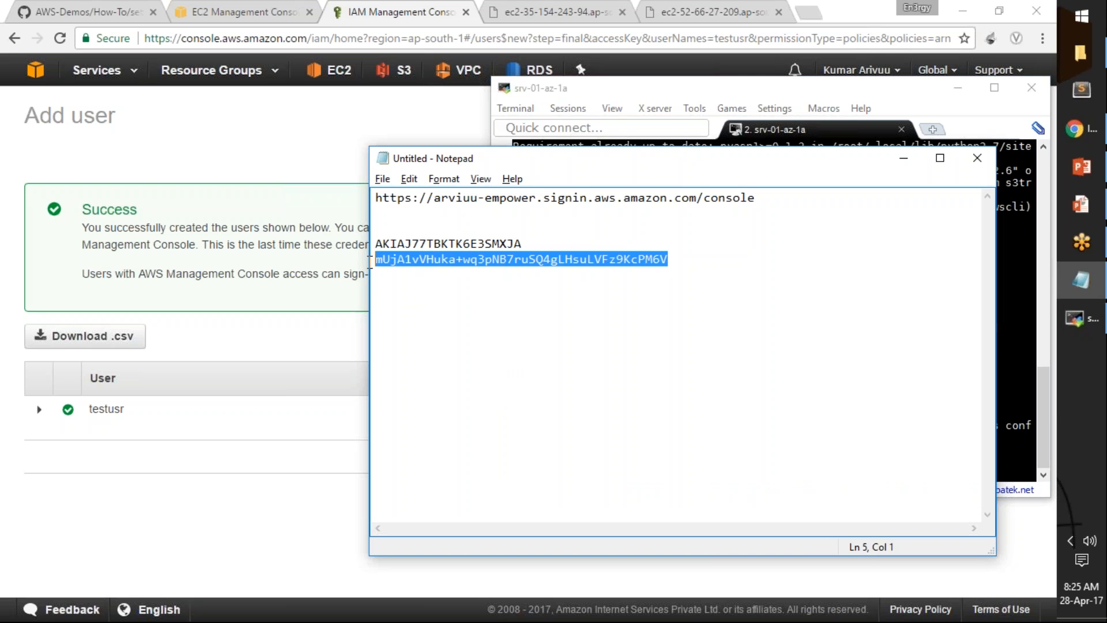
pyautogui.click(927, 105)
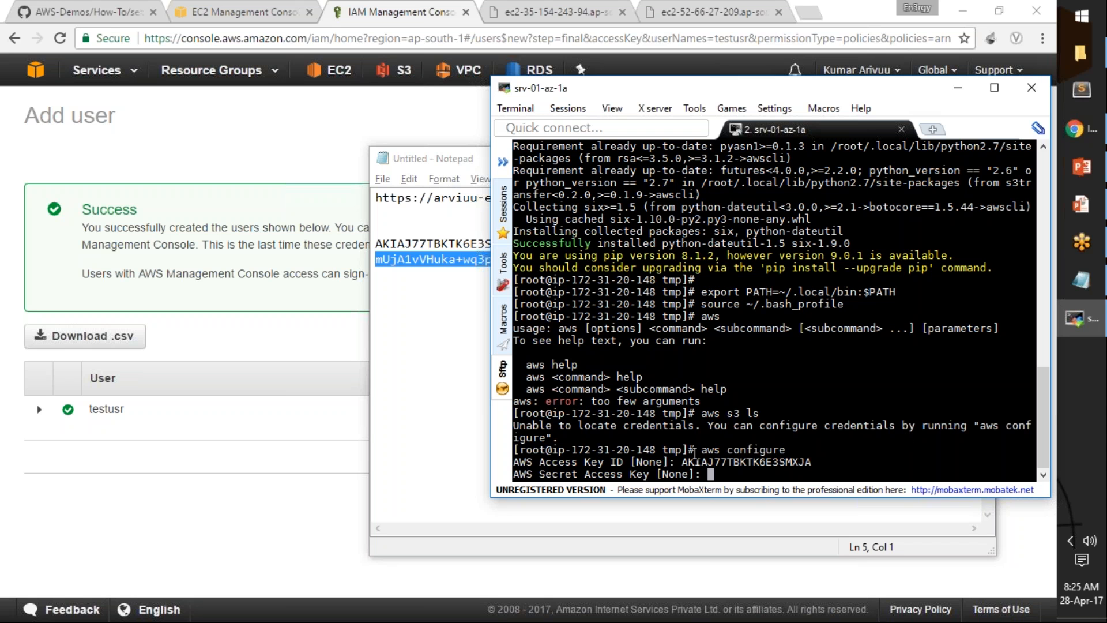
pyautogui.rightClick(887, 465)
pyautogui.press('Return')
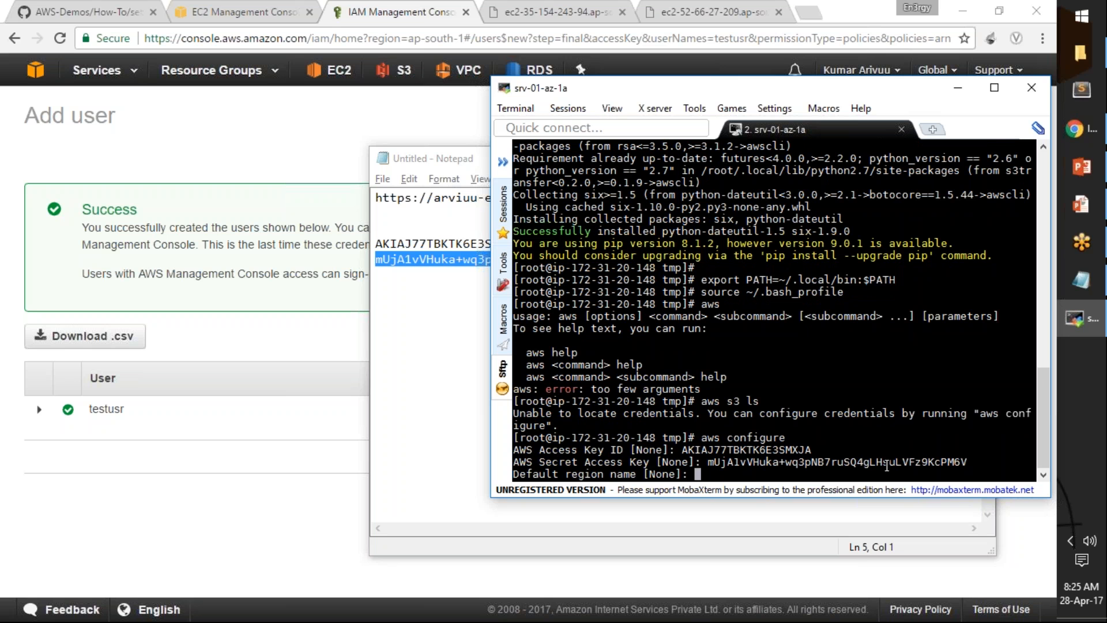
# Step: Complete the AWS configuration with default region ap-south-1 and a blank output format, and list the S3 buckets with aws s3 ls
pyautogui.write('ap-south-1')
pyautogui.press('Return')
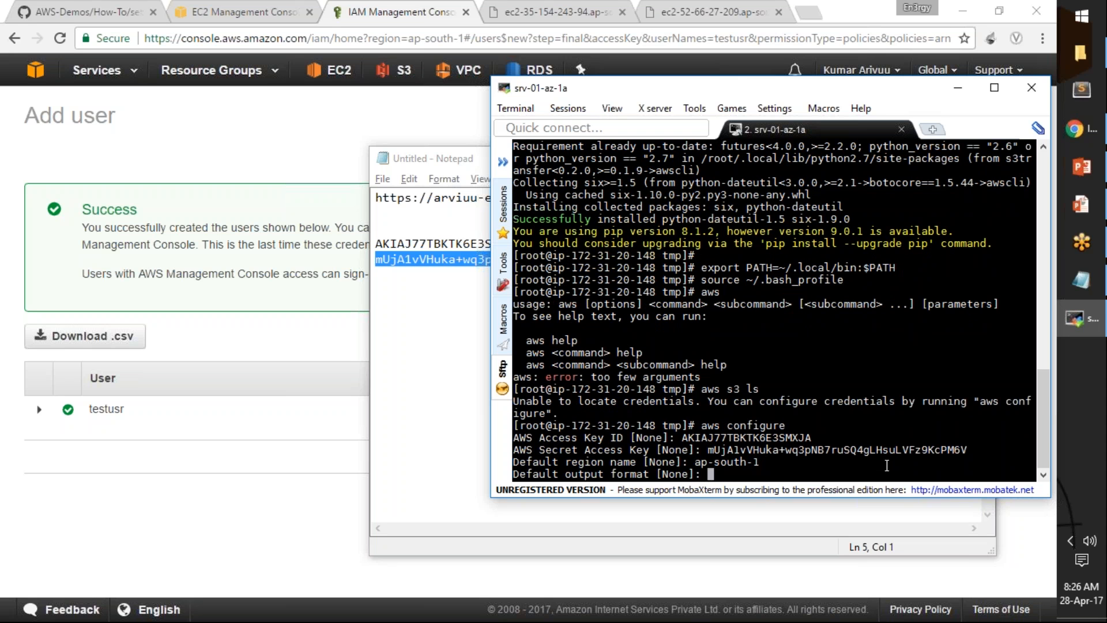
pyautogui.press('Return')
pyautogui.write('aws s3 ls')
pyautogui.press('Return')
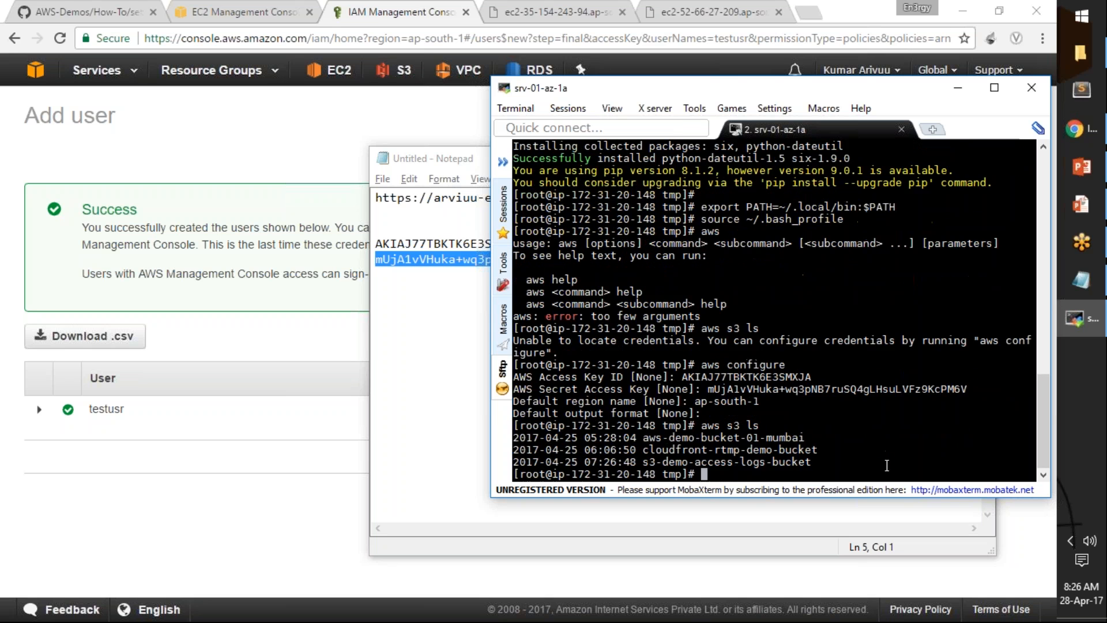
# Step: Highlight the S3 bucket list, the first aws s3 ls attempt and the aws configure entries in the terminal output
pyautogui.moveTo(820, 462); pyautogui.dragTo(517, 438)
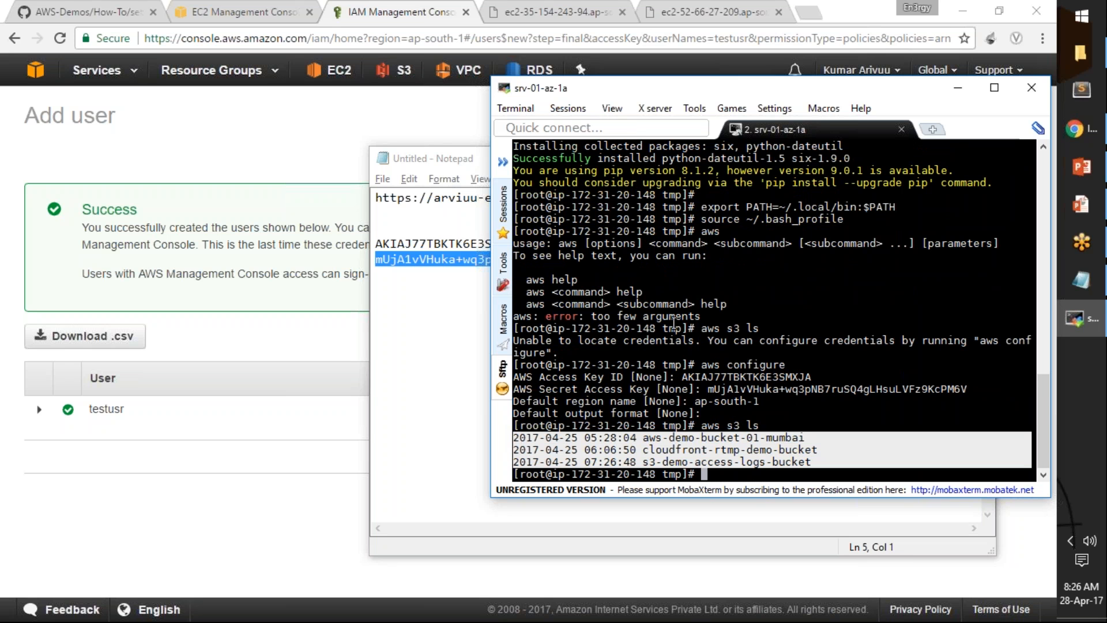
pyautogui.moveTo(700, 328); pyautogui.dragTo(757, 349)
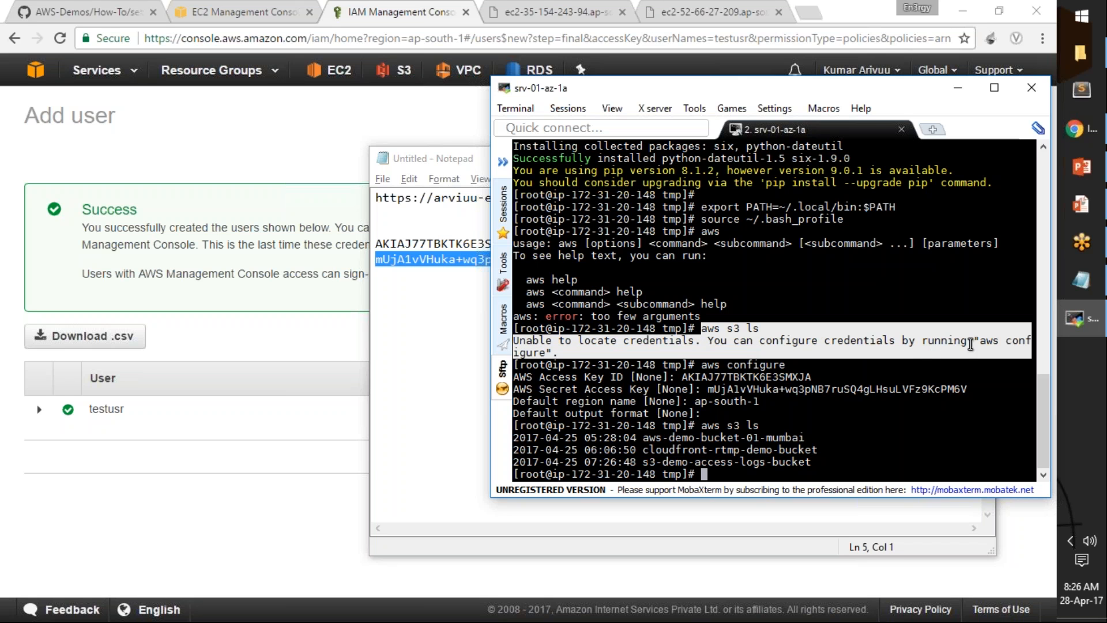
pyautogui.moveTo(682, 376); pyautogui.dragTo(699, 425)
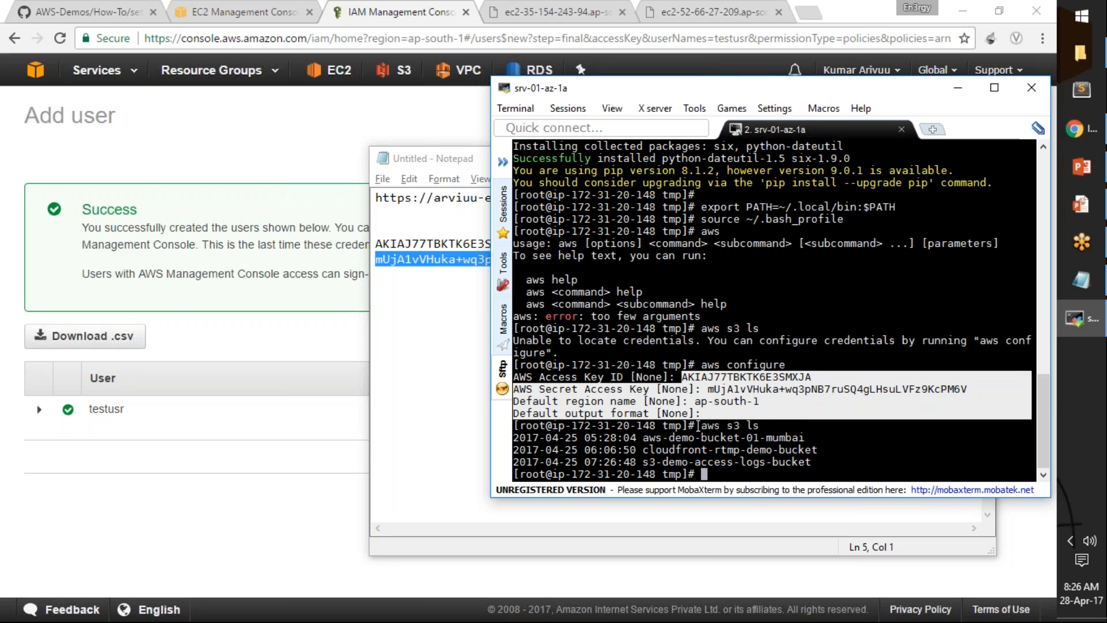
# Step: Try to create an S3 bucket from the terminal with aws s3 mb s3://test-ami-bucket
pyautogui.click(727, 471)
pyautogui.write('aws s3')
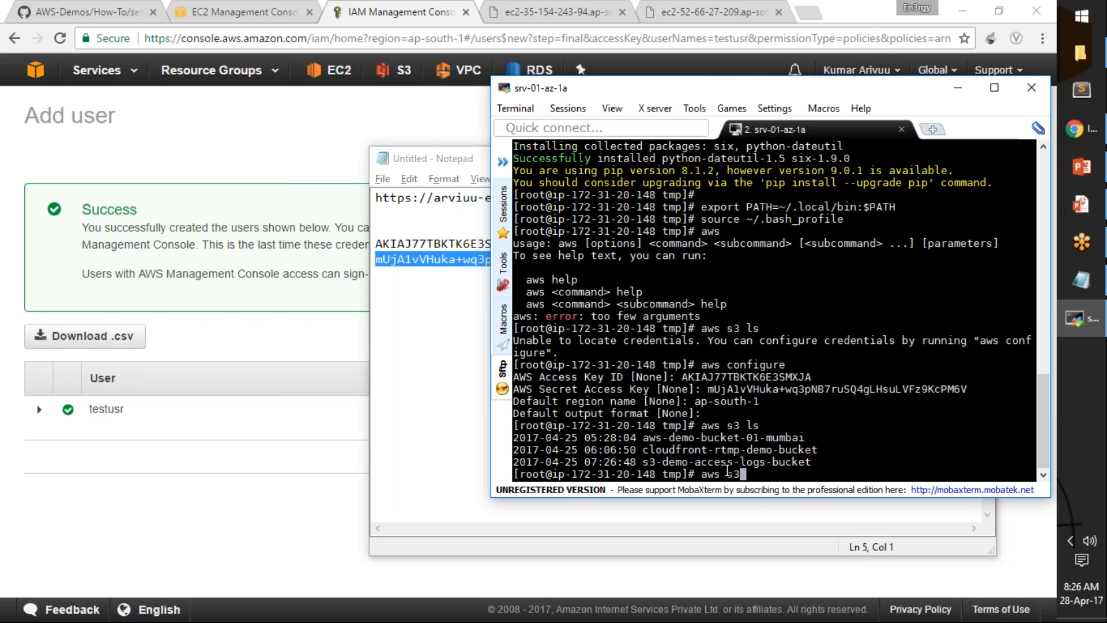
pyautogui.press('BackSpace')
pyautogui.write('3 mb s3://test-ami-bucket')
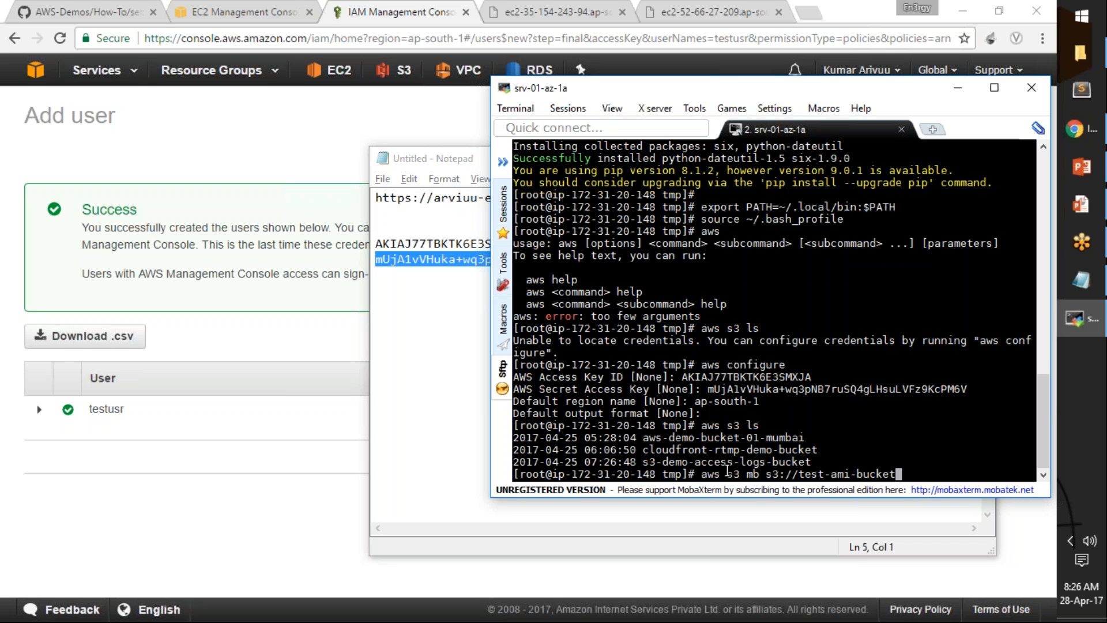
pyautogui.press('Return')
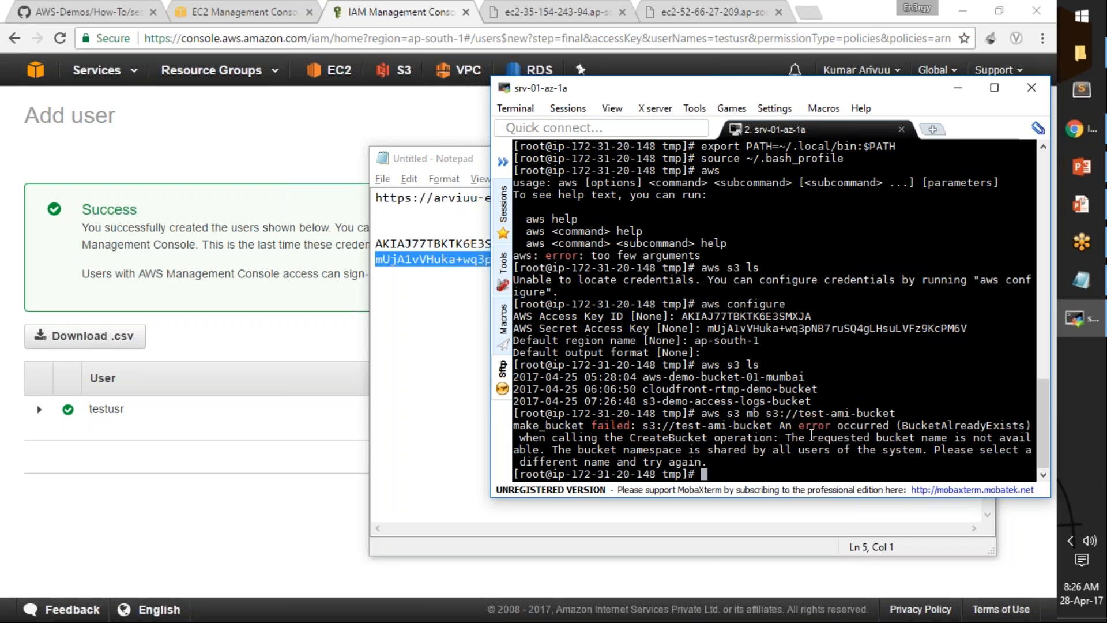
# Step: Recall the bucket creation command and try it with the bucket name test-ami-bucket-Aq32hsdf
pyautogui.press('Up')
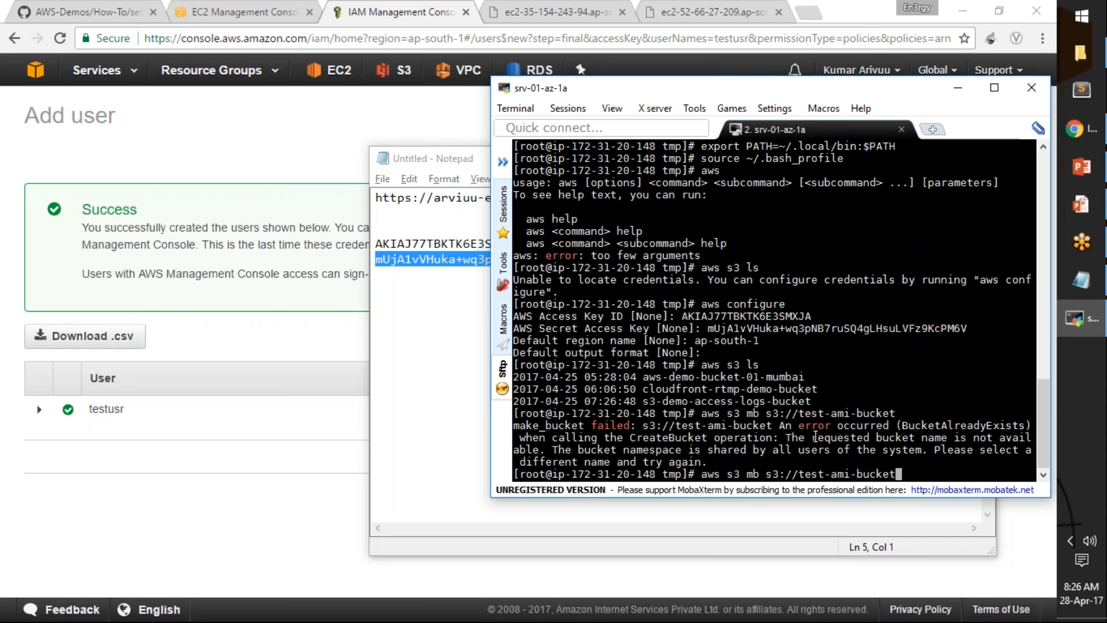
pyautogui.write('-')
pyautogui.write('A!!@')
pyautogui.press('BackSpace')
pyautogui.press('BackSpace')
pyautogui.press('BackSpace')
pyautogui.write('q32hsdf')
pyautogui.press('Return')
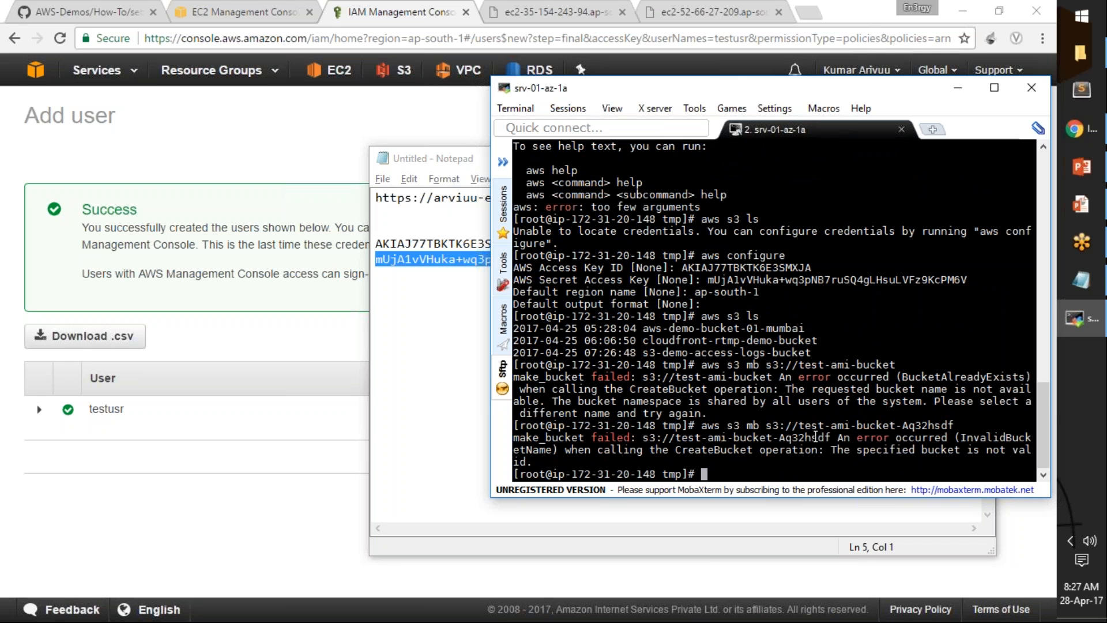
# Step: Edit the recalled aws s3 mb command so the bucket name is Aq32hsdftestbucketsonsdf and try to create it
pyautogui.press('Up')
pyautogui.press('Left')
pyautogui.press('Left')
pyautogui.press('Left')
pyautogui.press('Left')
pyautogui.press('Left')
pyautogui.press('Left')
pyautogui.press('Left')
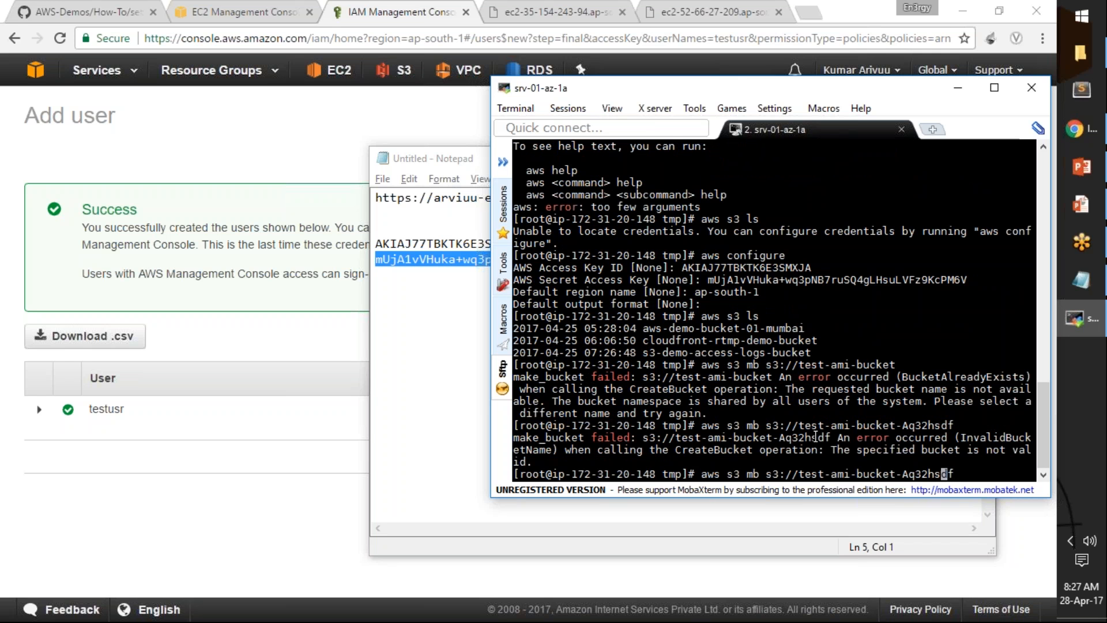
pyautogui.press('Left')
pyautogui.press('Left')
pyautogui.press('BackSpace')
pyautogui.press('BackSpace')
pyautogui.press('BackSpace')
pyautogui.press('BackSpace')
pyautogui.press('BackSpace')
pyautogui.press('BackSpace')
pyautogui.press('BackSpace')
pyautogui.press('BackSpace')
pyautogui.press('BackSpace')
pyautogui.press('BackSpace')
pyautogui.press('BackSpace')
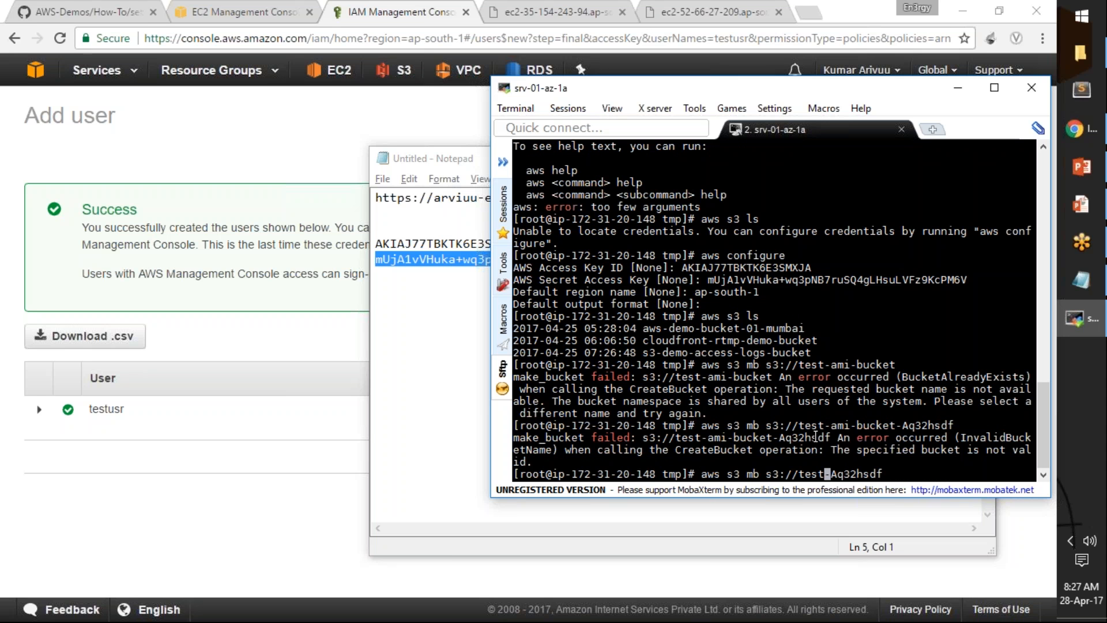
pyautogui.press('BackSpace')
pyautogui.press('BackSpace')
pyautogui.press('BackSpace')
pyautogui.press('BackSpace')
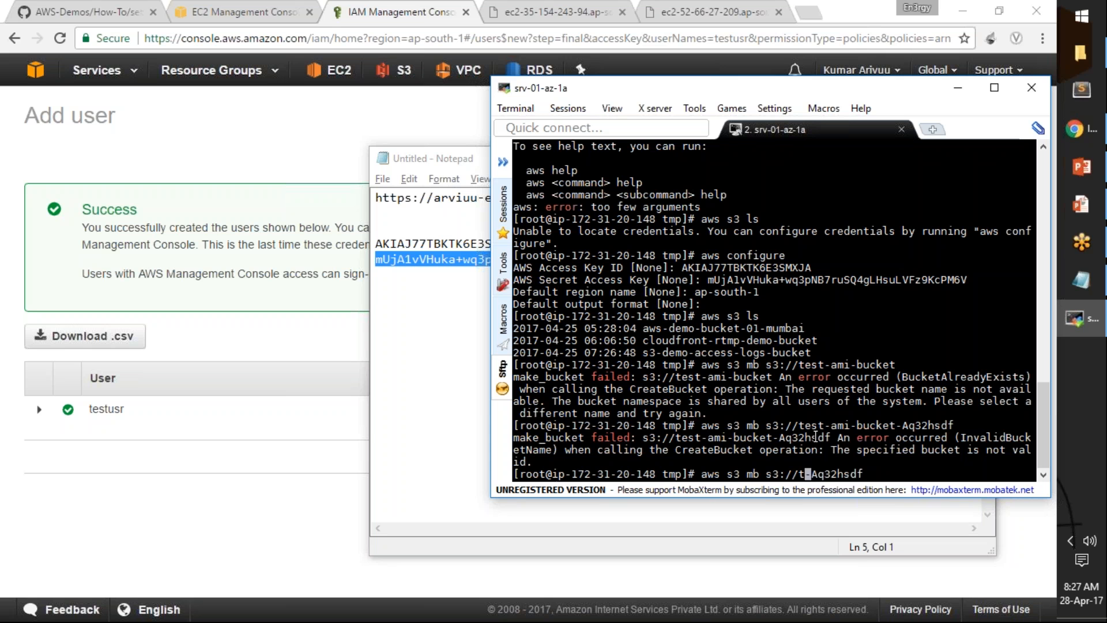
pyautogui.press('Delete')
pyautogui.press('End')
pyautogui.write('testbu')
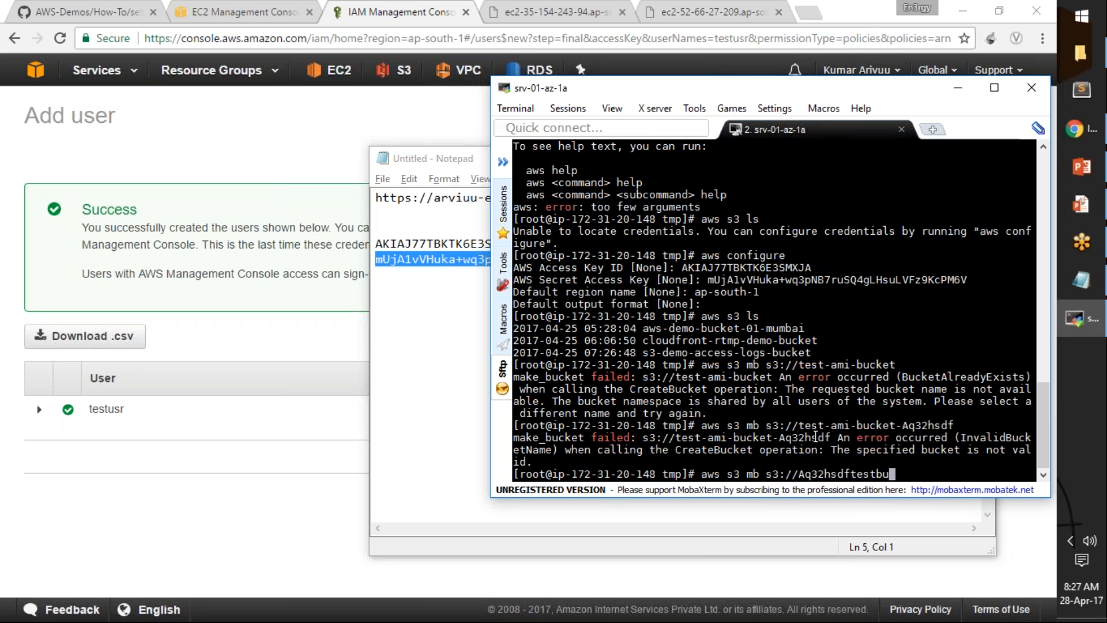
pyautogui.write('cketsonsdf')
pyautogui.press('Return')
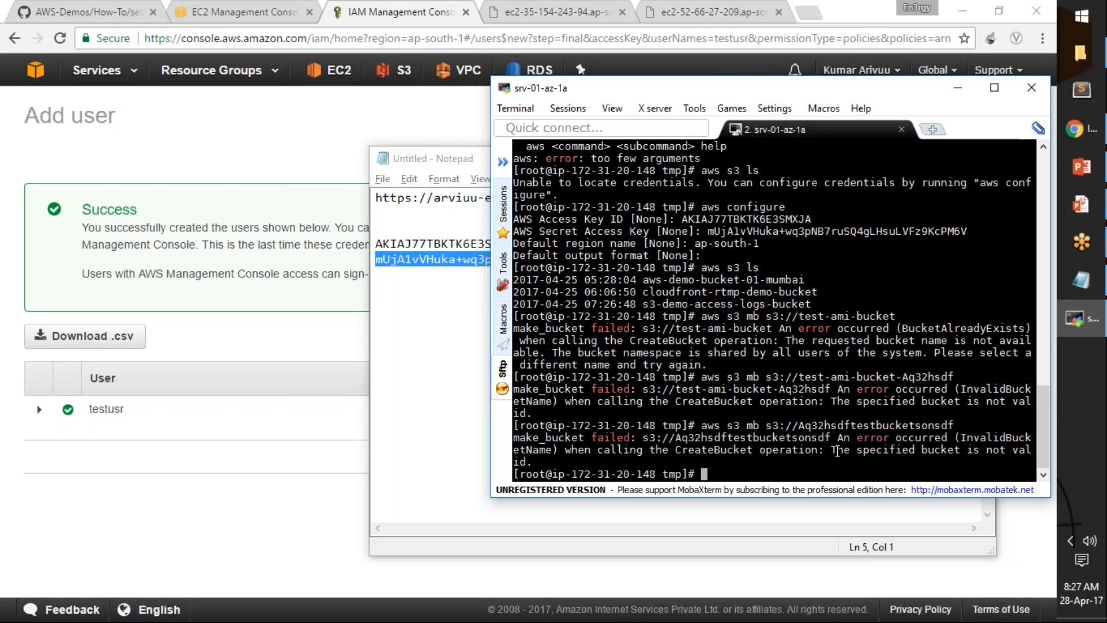
# Step: List the contents of the bucket s3-demo-access-logs-bucket with aws s3 ls
pyautogui.moveTo(701, 425); pyautogui.dragTo(755, 427)
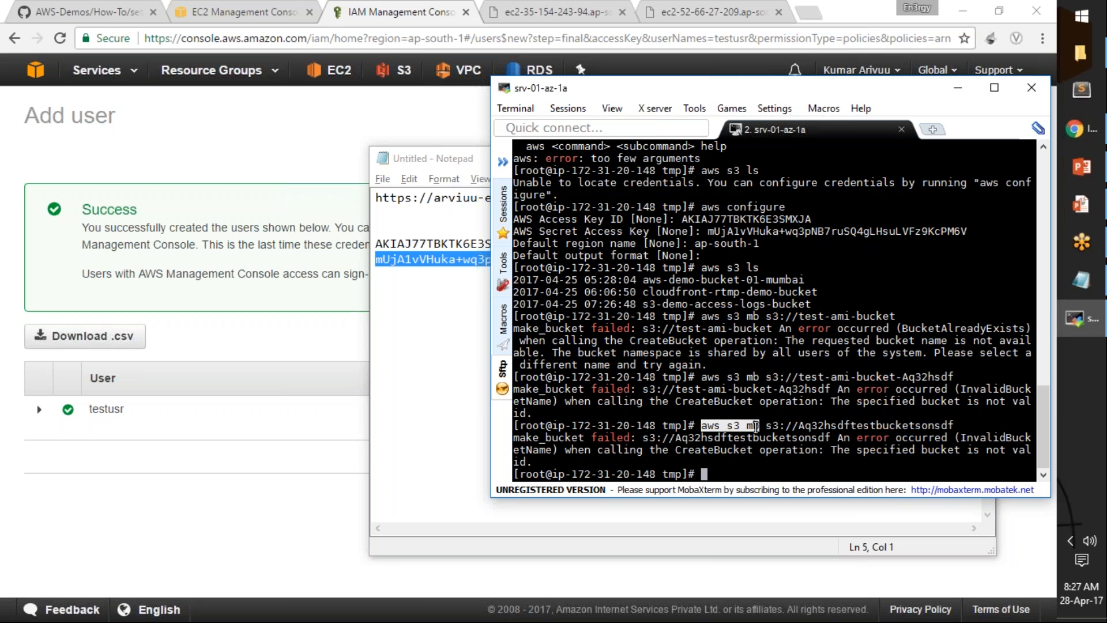
pyautogui.click(747, 427)
pyautogui.moveTo(703, 427); pyautogui.dragTo(736, 426)
pyautogui.write('aws s')
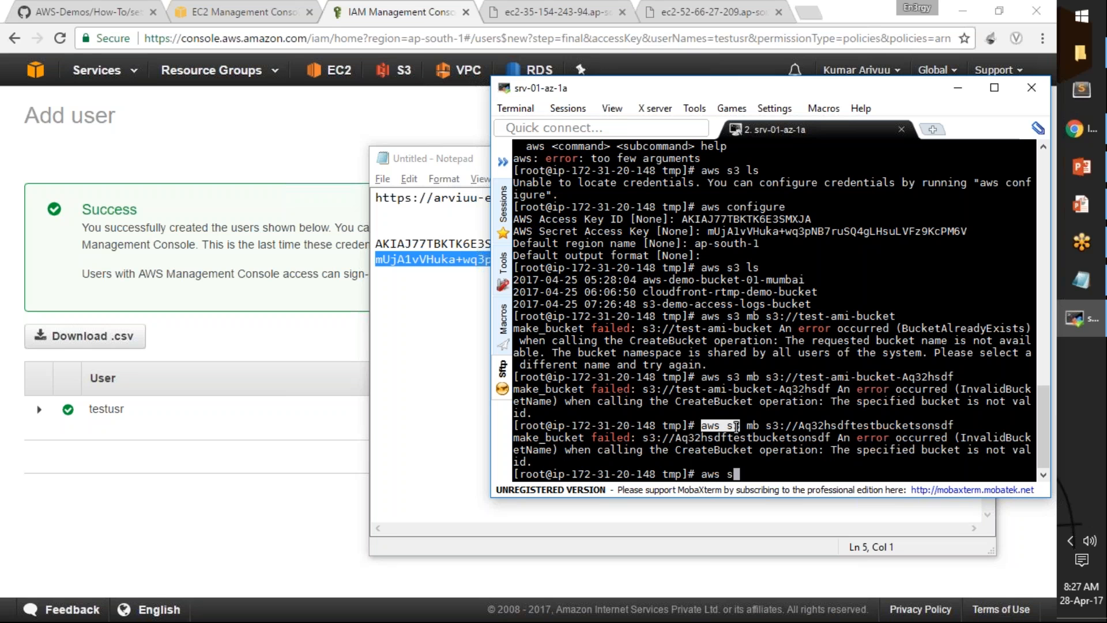
pyautogui.write('3 ls s3://')
pyautogui.doubleClick(740, 304)
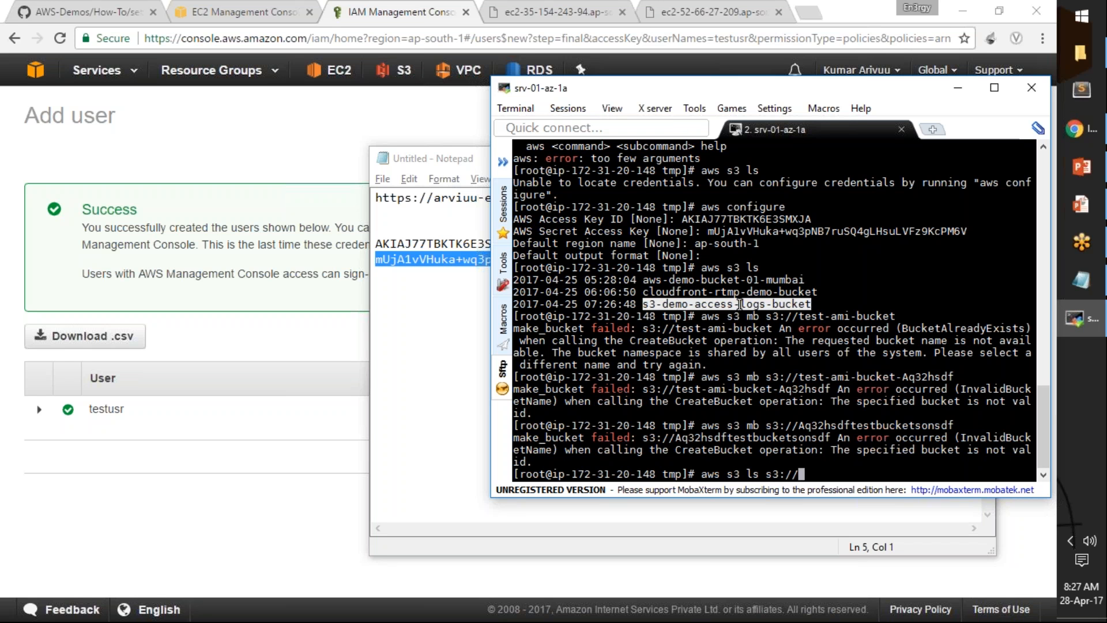
pyautogui.rightClick(740, 304)
pyautogui.press('Return')
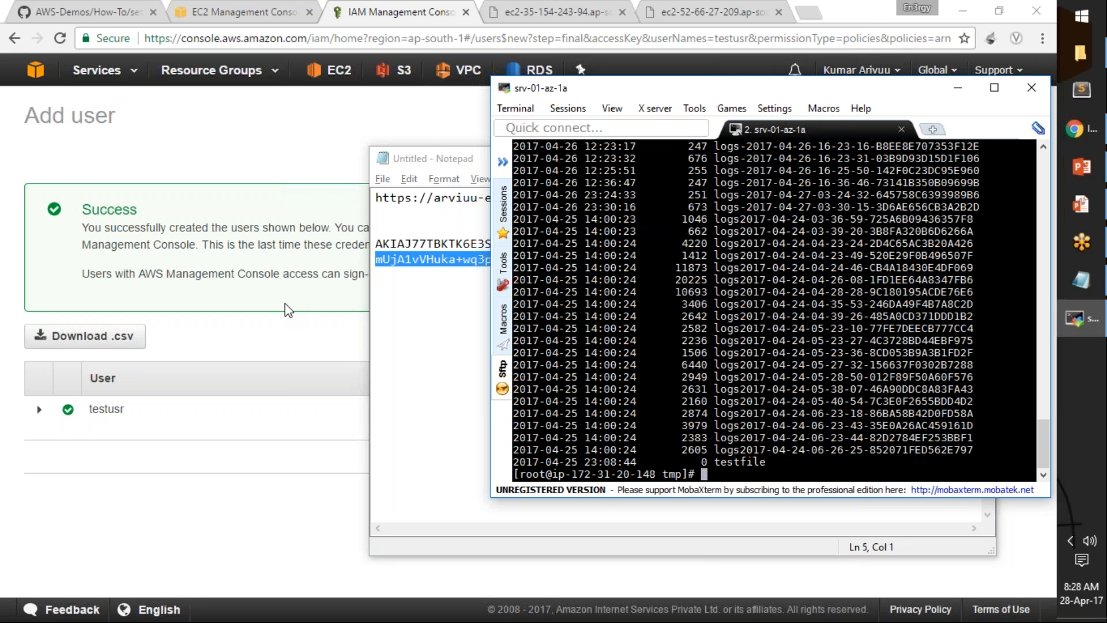
pyautogui.write('aws s3 cp s3://')
pyautogui.rightClick(285, 303)
pyautogui.click(623, 436)
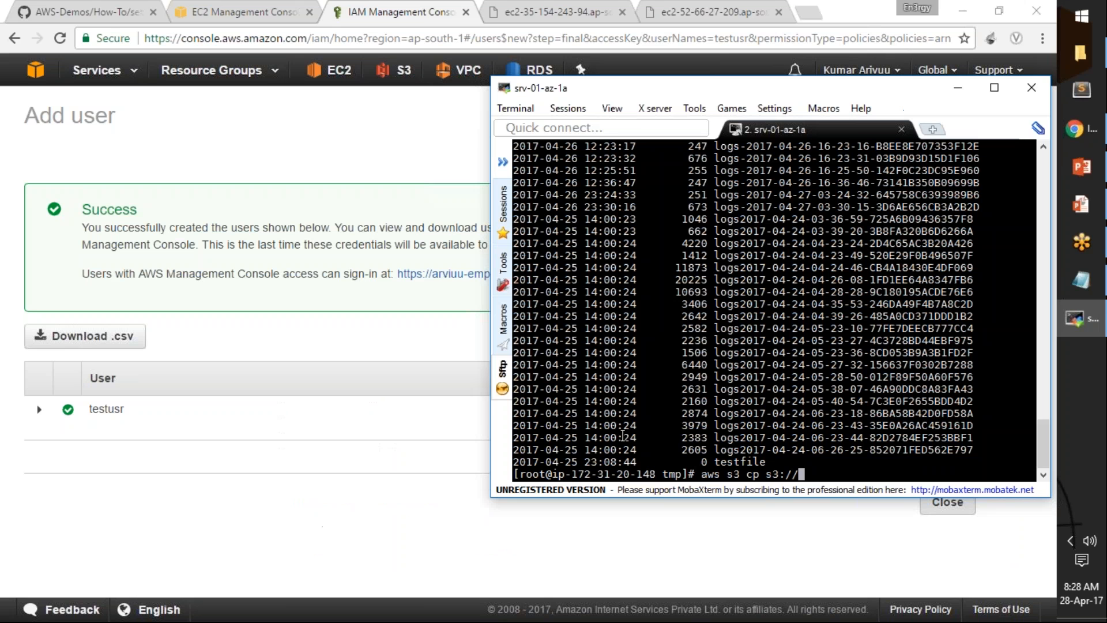
pyautogui.rightClick(816, 466)
pyautogui.write('/')
pyautogui.doubleClick(887, 437)
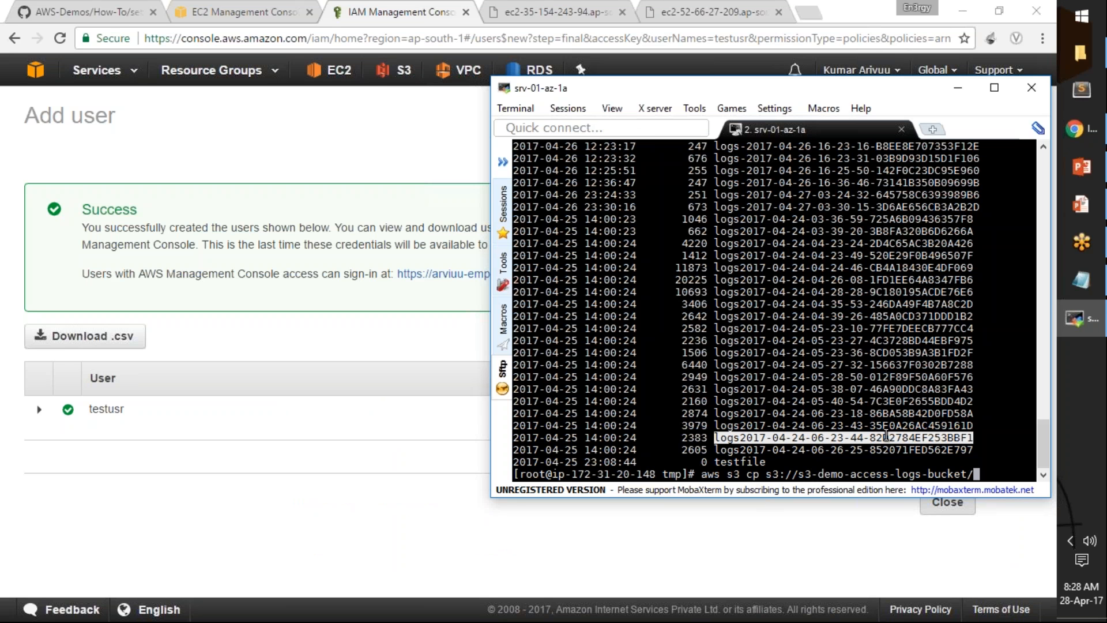
pyautogui.rightClick(886, 437)
pyautogui.write('.')
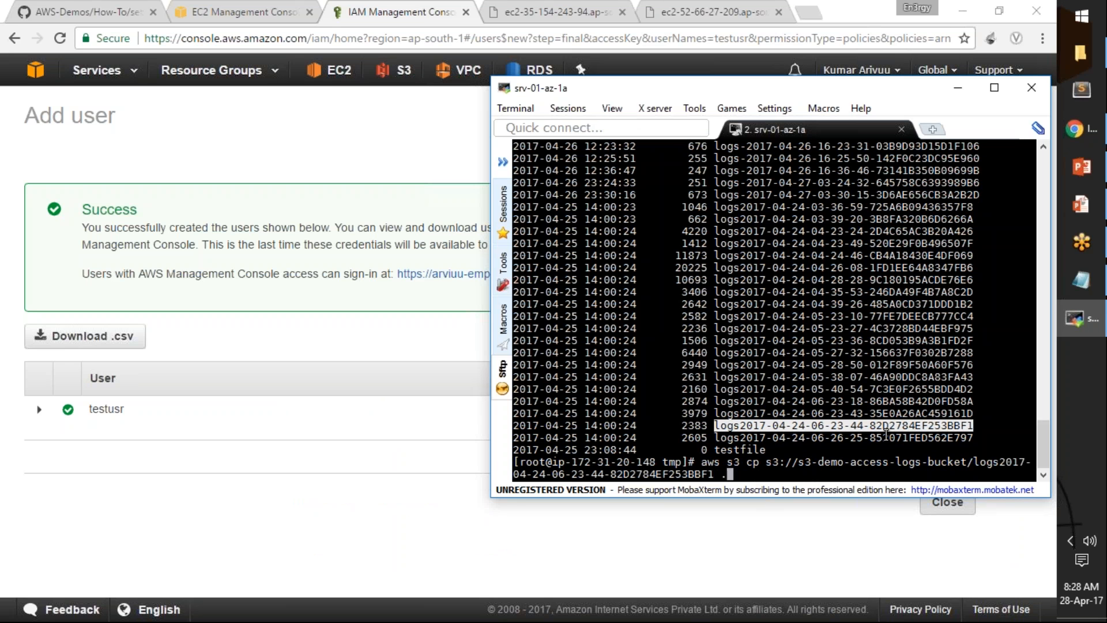
pyautogui.press('Return')
# Step: List the current directory with ls -l and highlight the downloaded log file's name
pyautogui.write('ls -l')
pyautogui.press('Return')
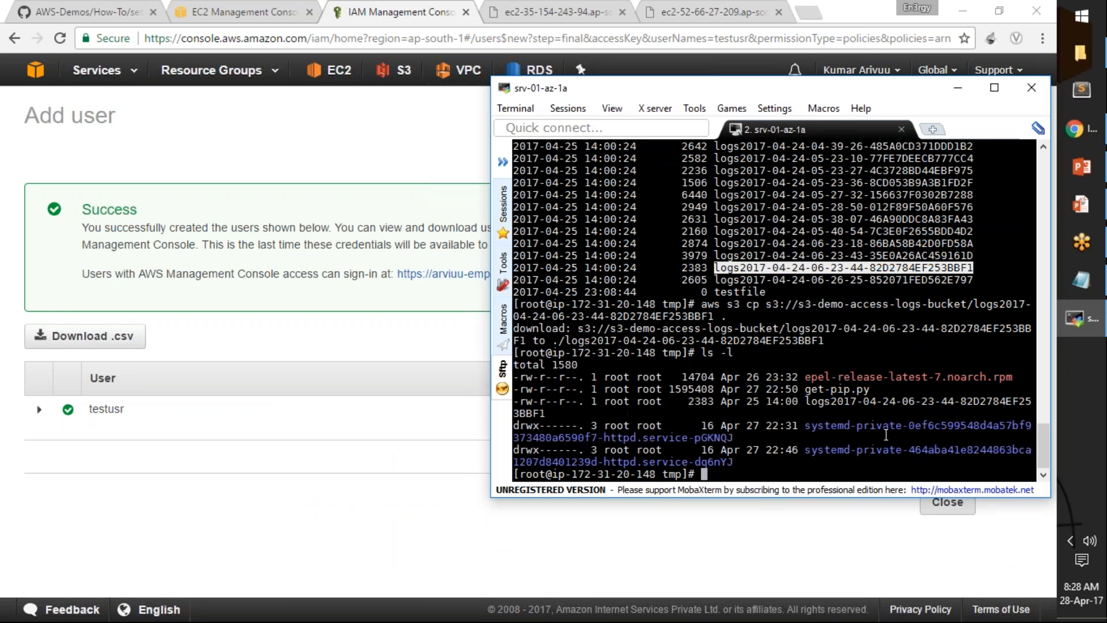
pyautogui.doubleClick(806, 407)
pyautogui.click(811, 402)
pyautogui.moveTo(811, 402); pyautogui.dragTo(542, 413)
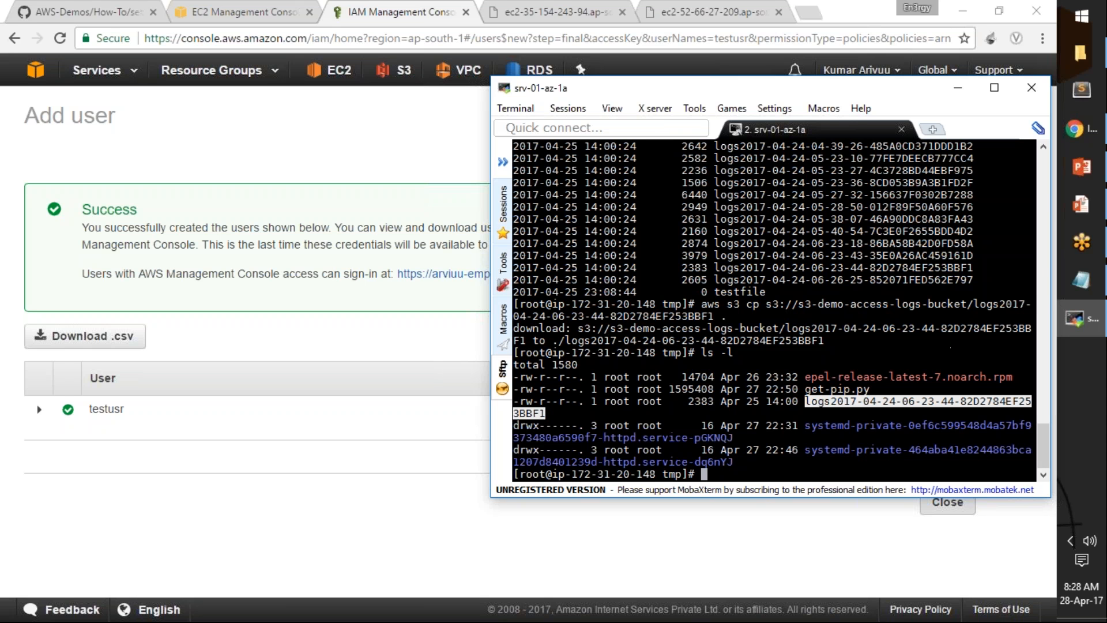
# Step: Stop the ec2-demo instance in the EC2 console and confirm the stop
pyautogui.moveTo(1082, 203)
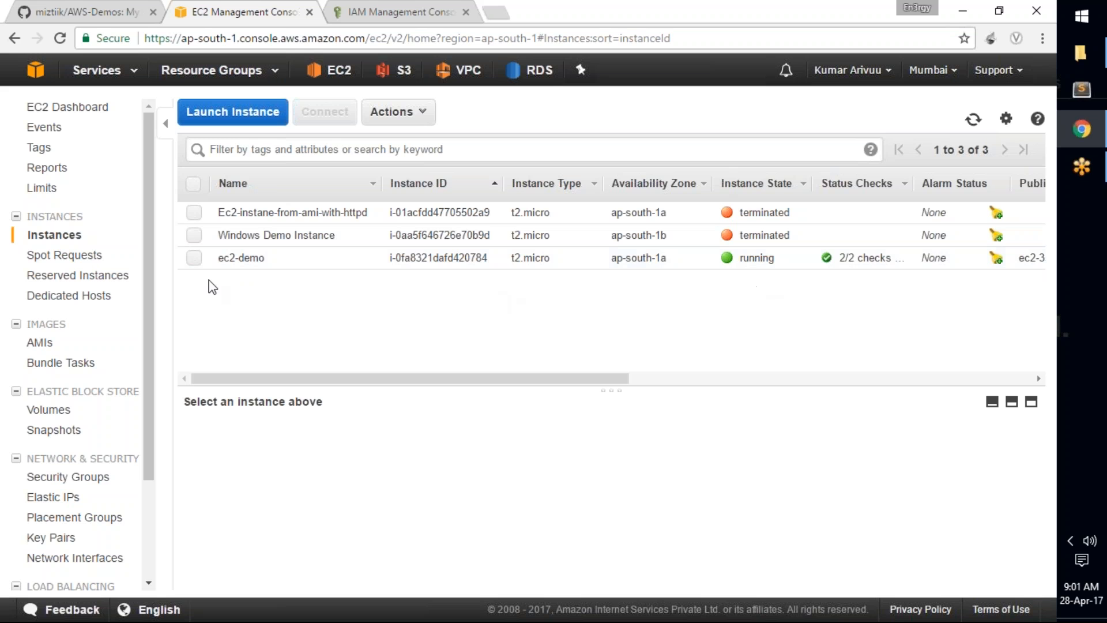
pyautogui.click(194, 259)
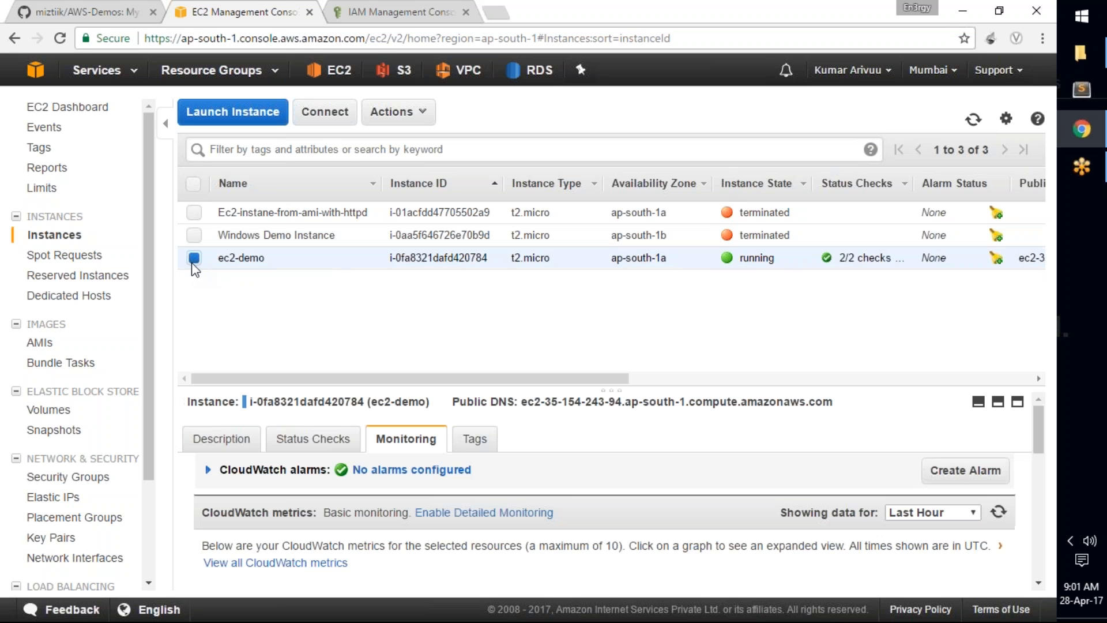
pyautogui.click(400, 114)
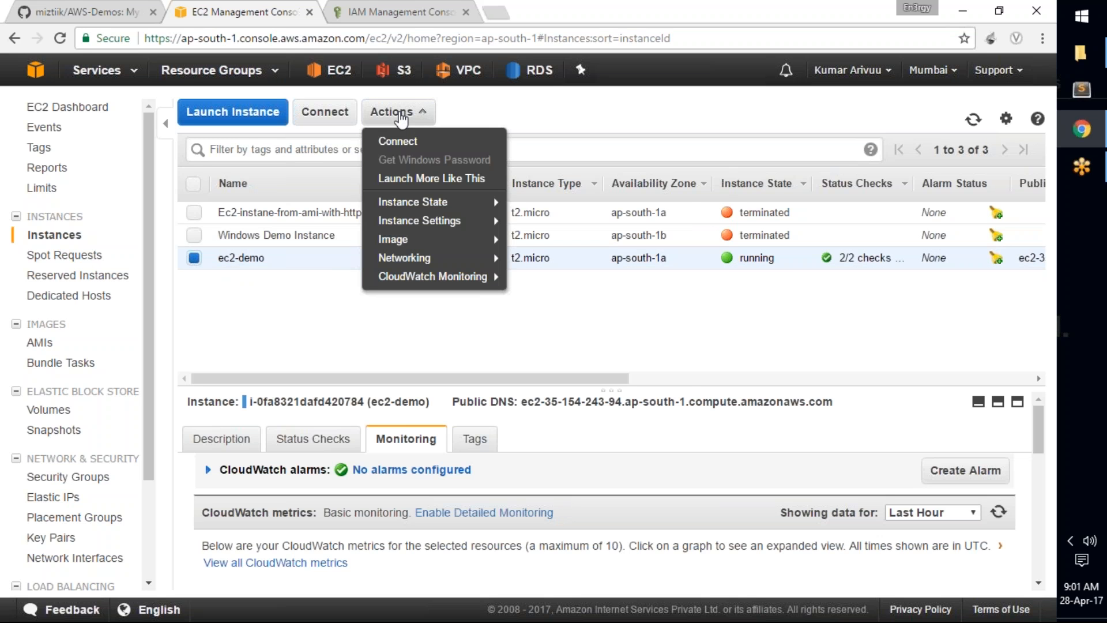
pyautogui.moveTo(480, 207)
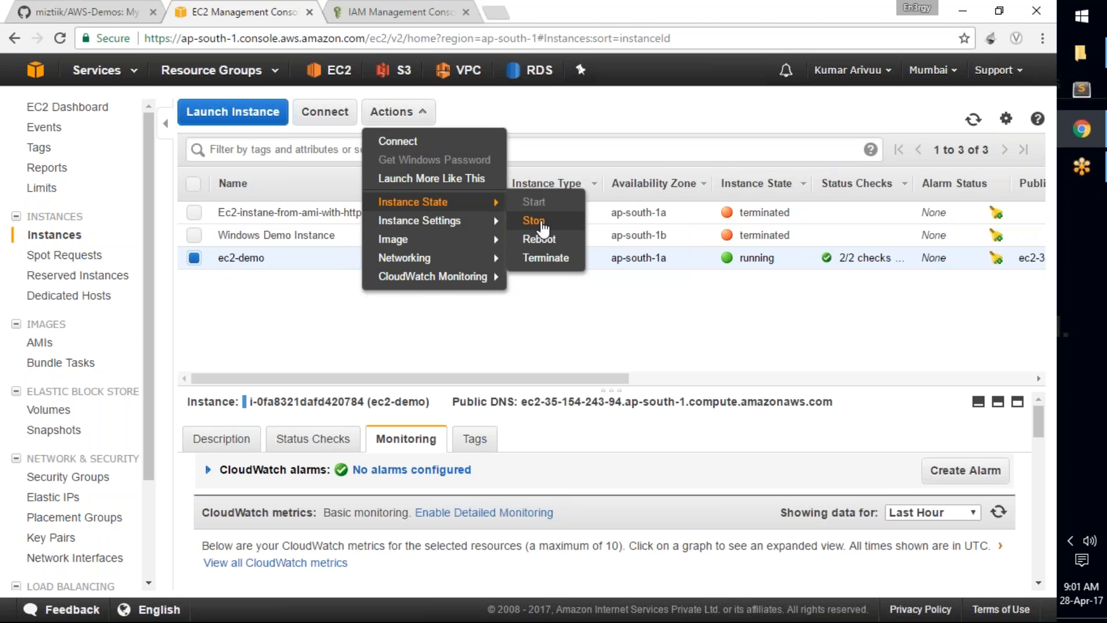
pyautogui.click(534, 220)
pyautogui.click(687, 440)
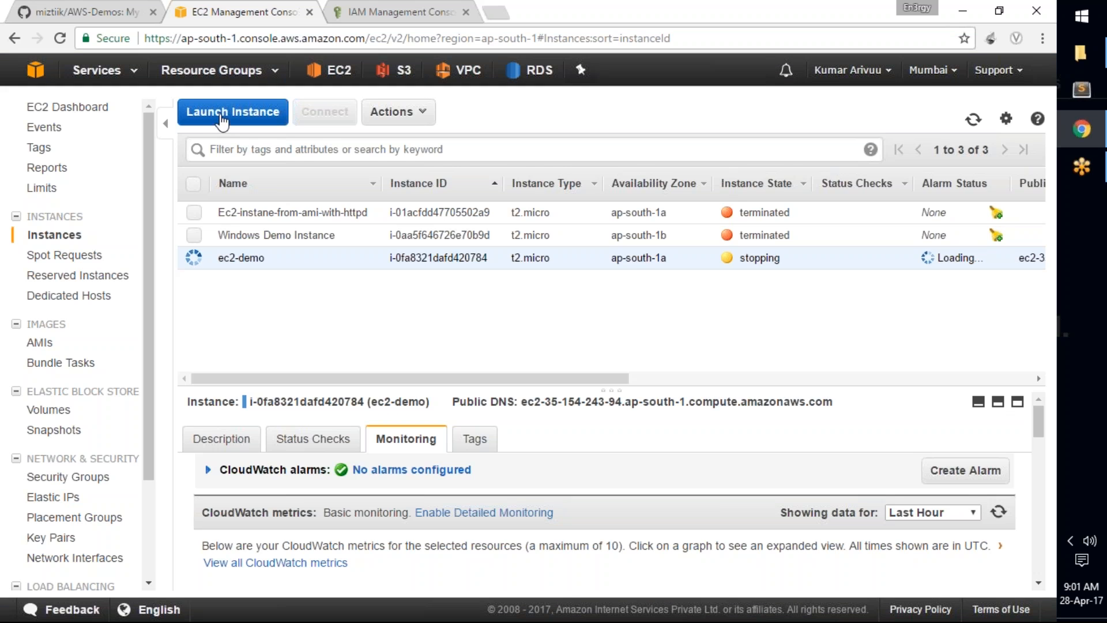
# Step: Start launching an instance from the Microsoft Windows Server 2016 Base AMI, keeping the t2.micro type, and continue to the instance details
pyautogui.click(220, 118)
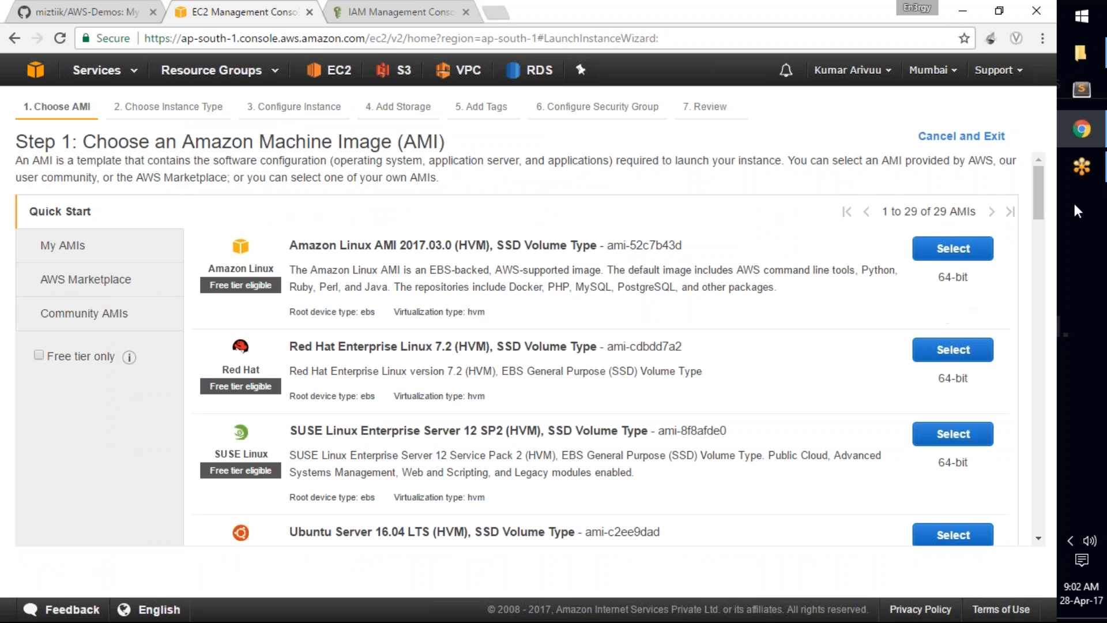
pyautogui.moveTo(1037, 203); pyautogui.dragTo(1036, 253)
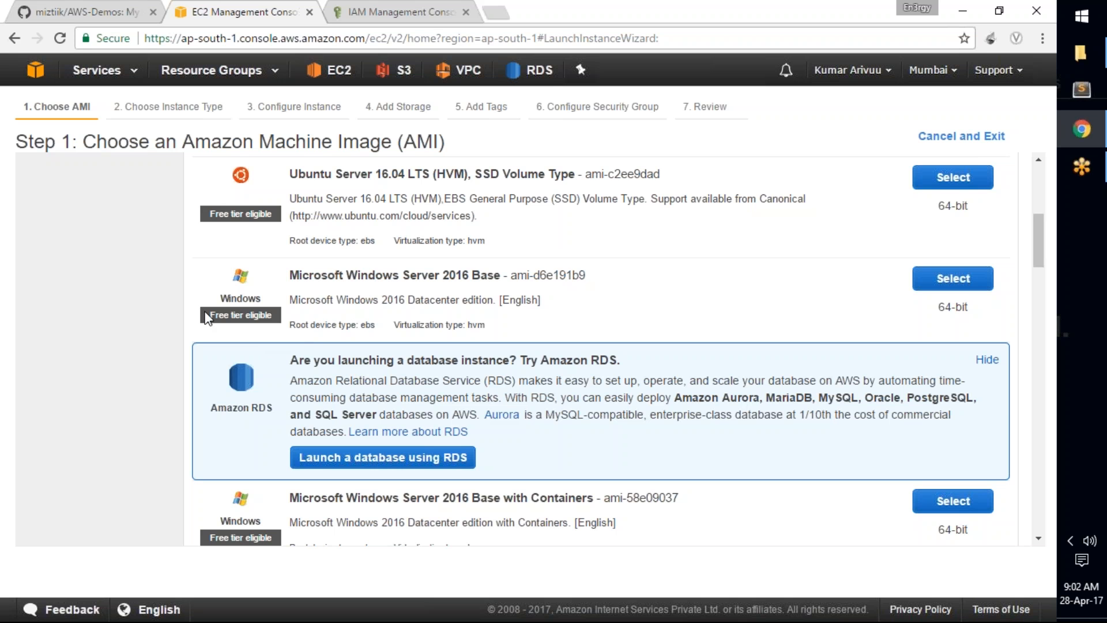
pyautogui.click(969, 279)
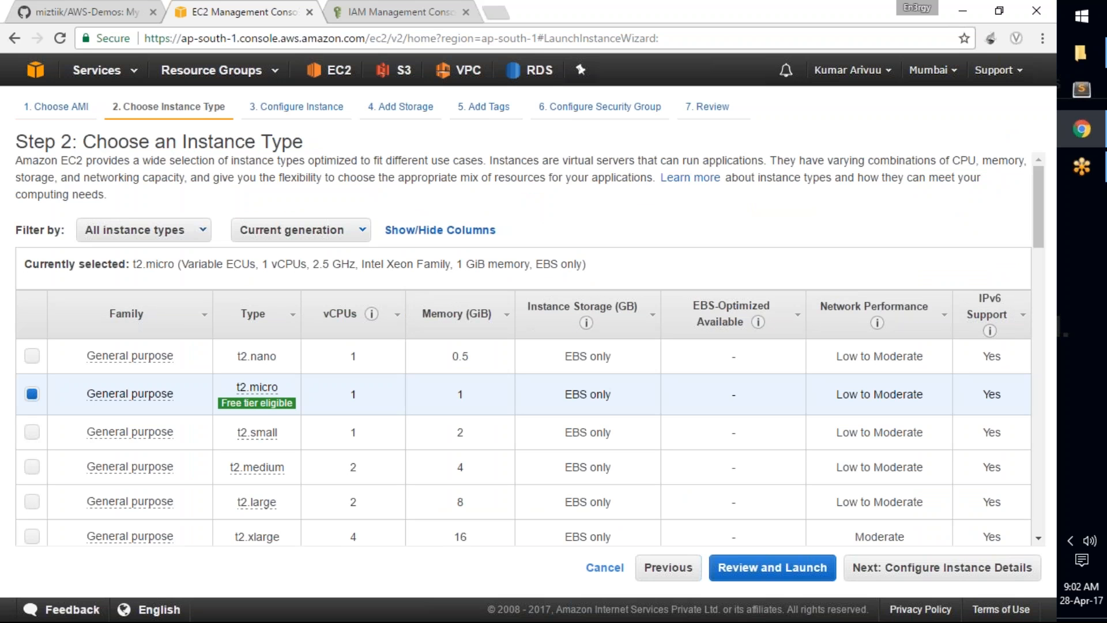
pyautogui.moveTo(243, 401)
pyautogui.click(930, 569)
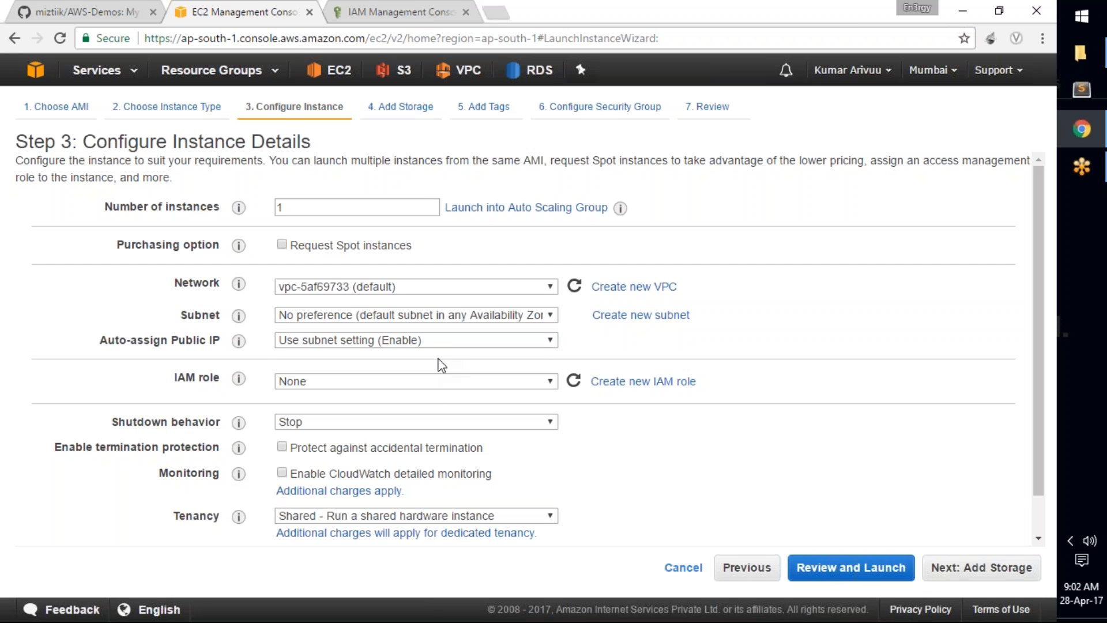
# Step: Set Auto-assign Public IP to Enable and assign the IAM role ec2-s3-full-access to the instance
pyautogui.click(450, 343)
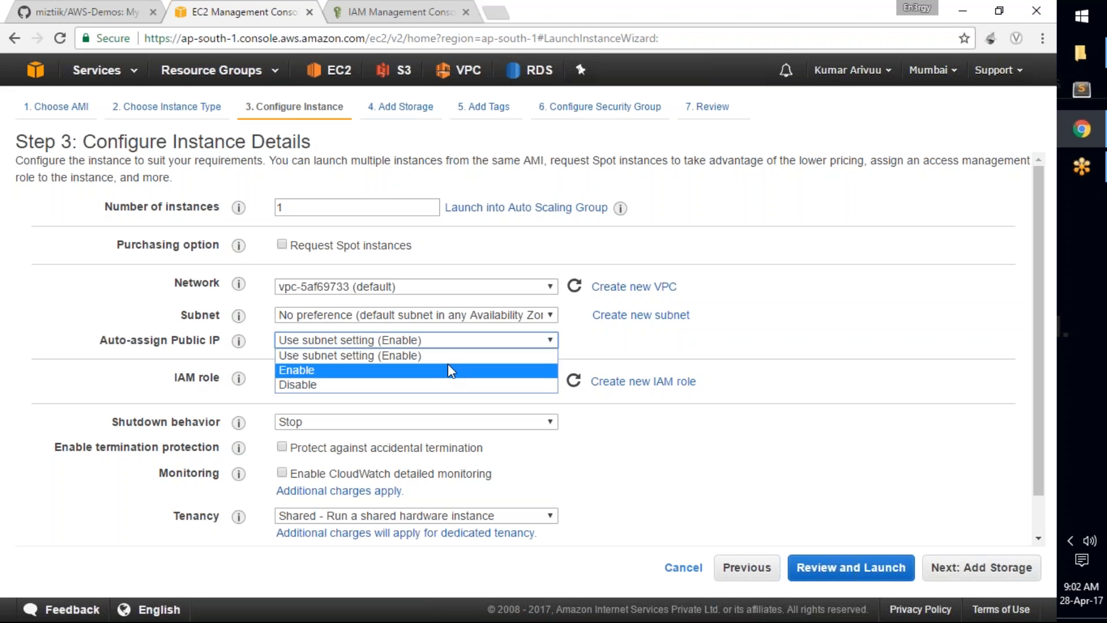
pyautogui.click(450, 370)
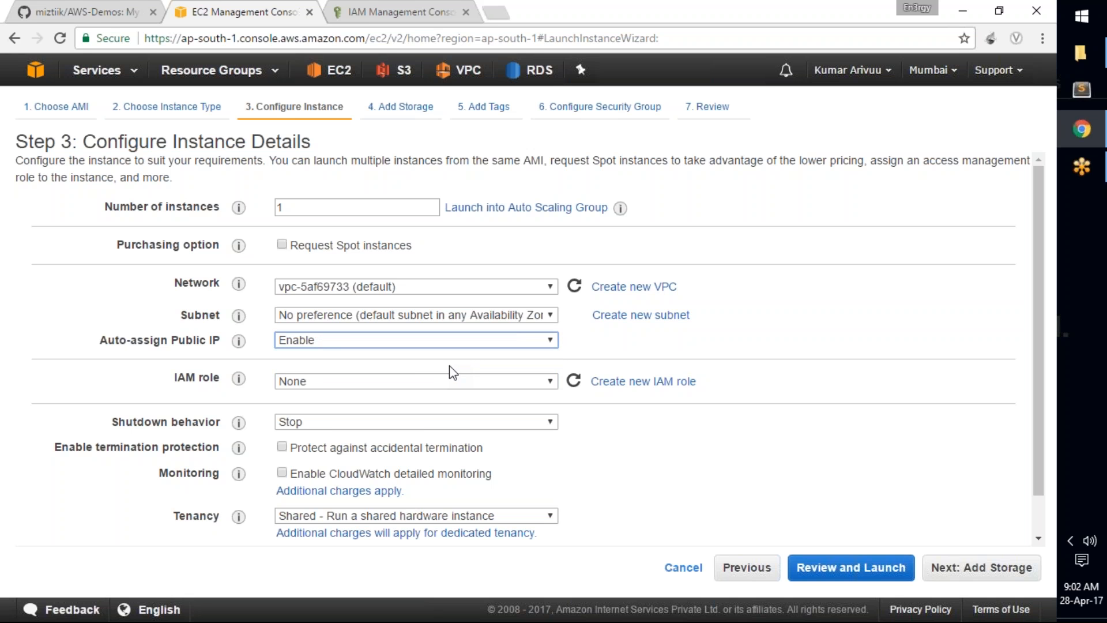
pyautogui.click(451, 379)
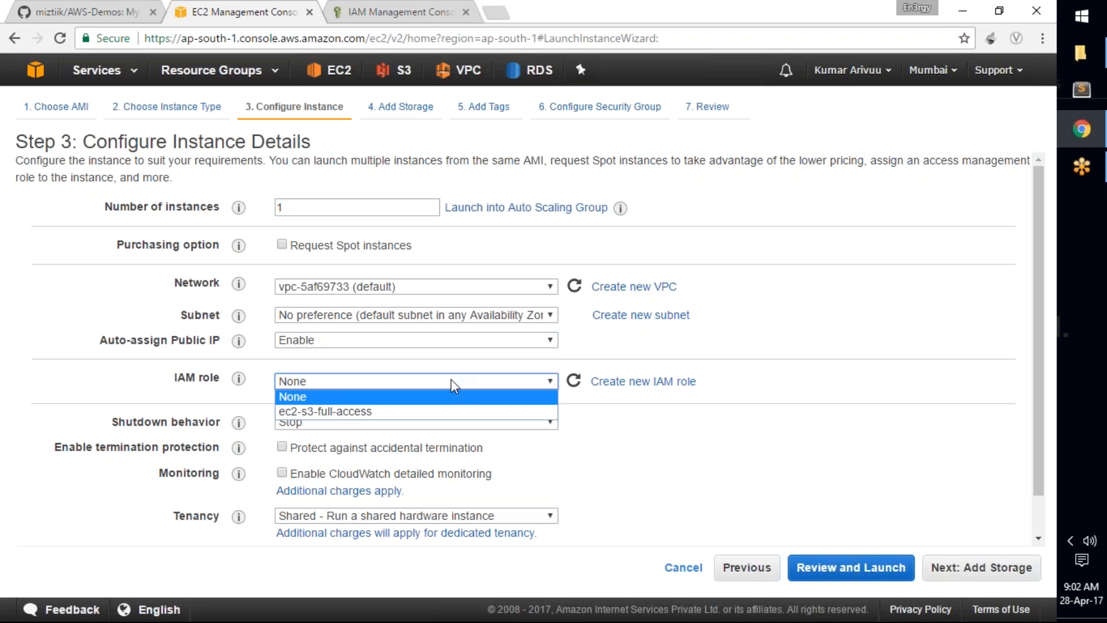
pyautogui.click(439, 413)
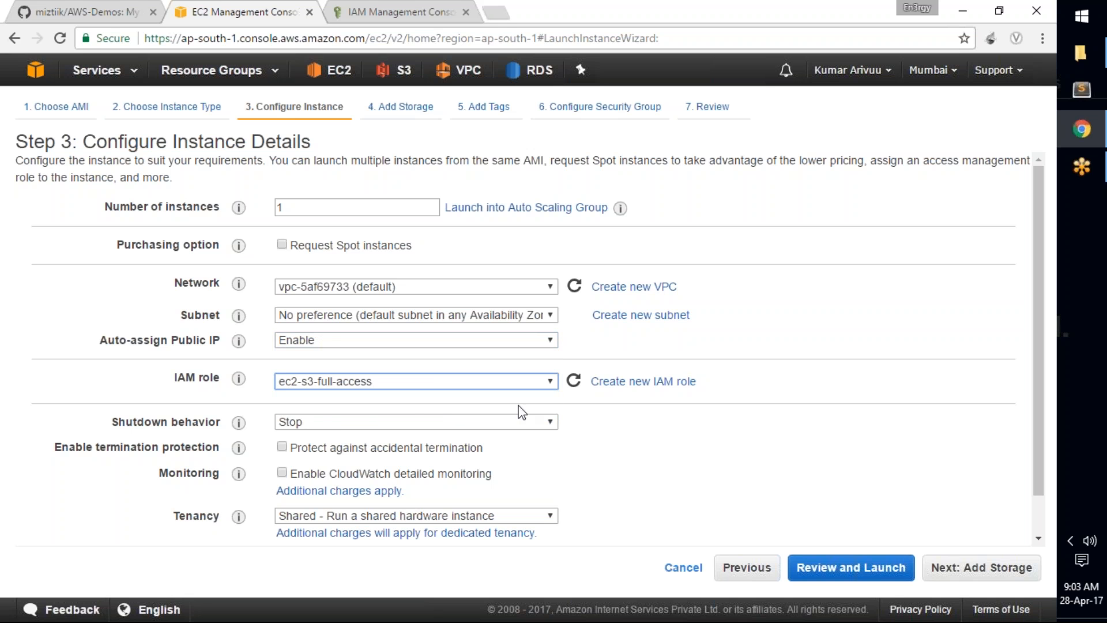
# Step: Switch the IAM role to None and back to ec2-s3-full-access
pyautogui.click(717, 424)
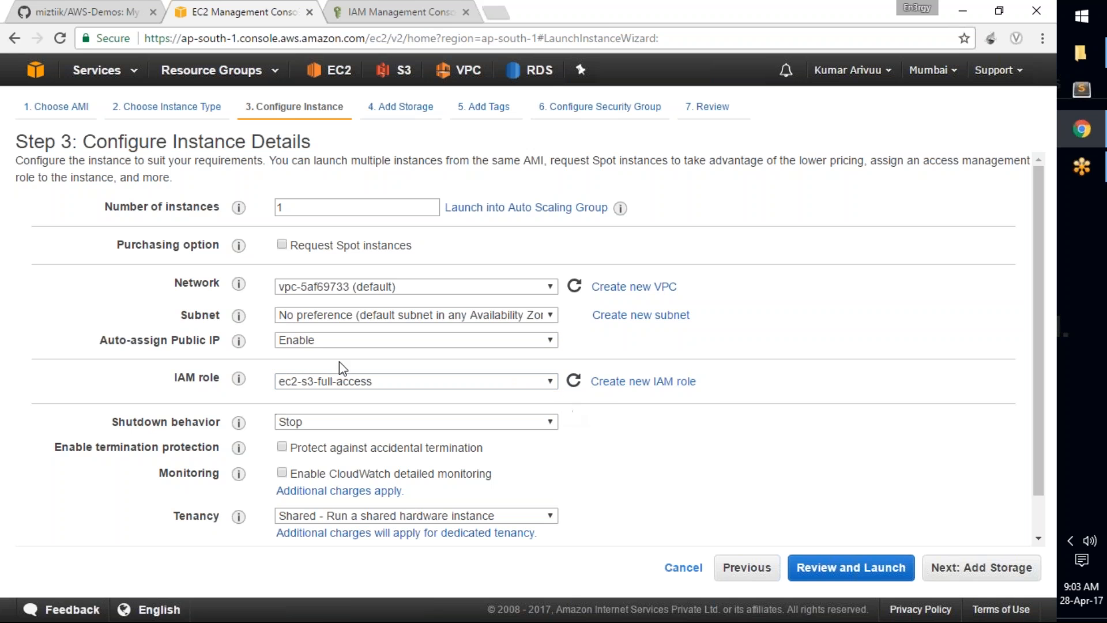
pyautogui.click(385, 387)
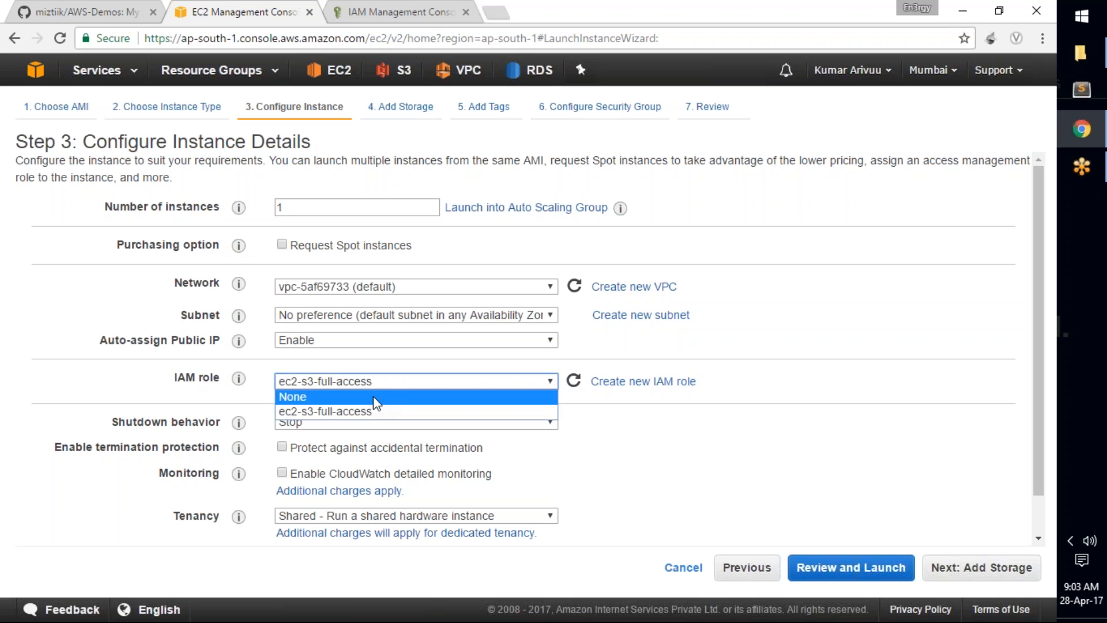
pyautogui.click(374, 397)
pyautogui.click(386, 385)
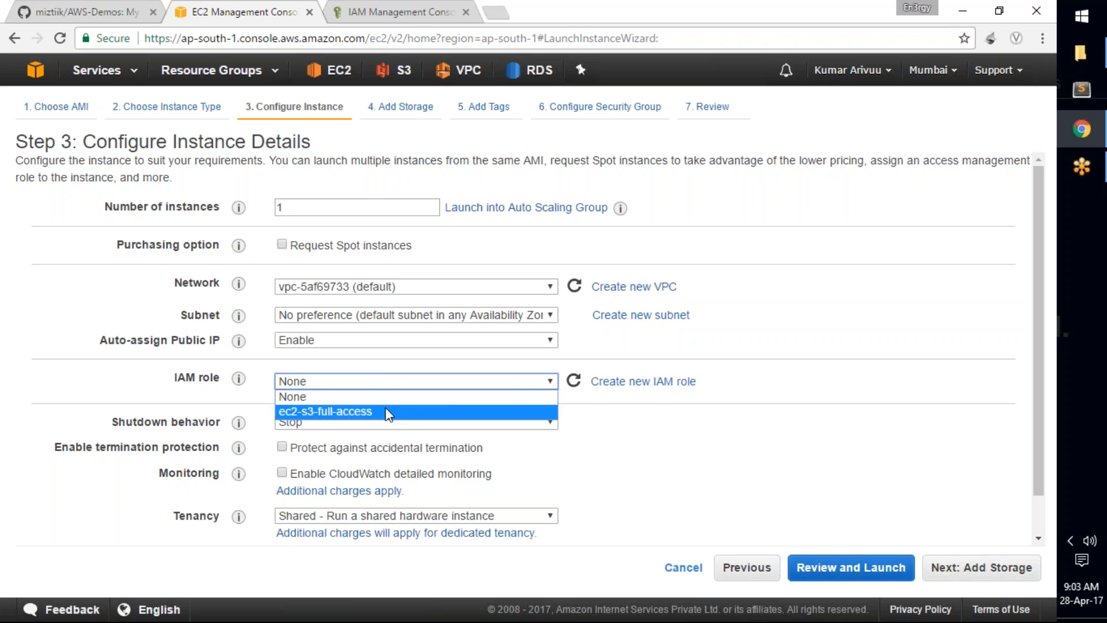
pyautogui.click(385, 407)
pyautogui.click(791, 431)
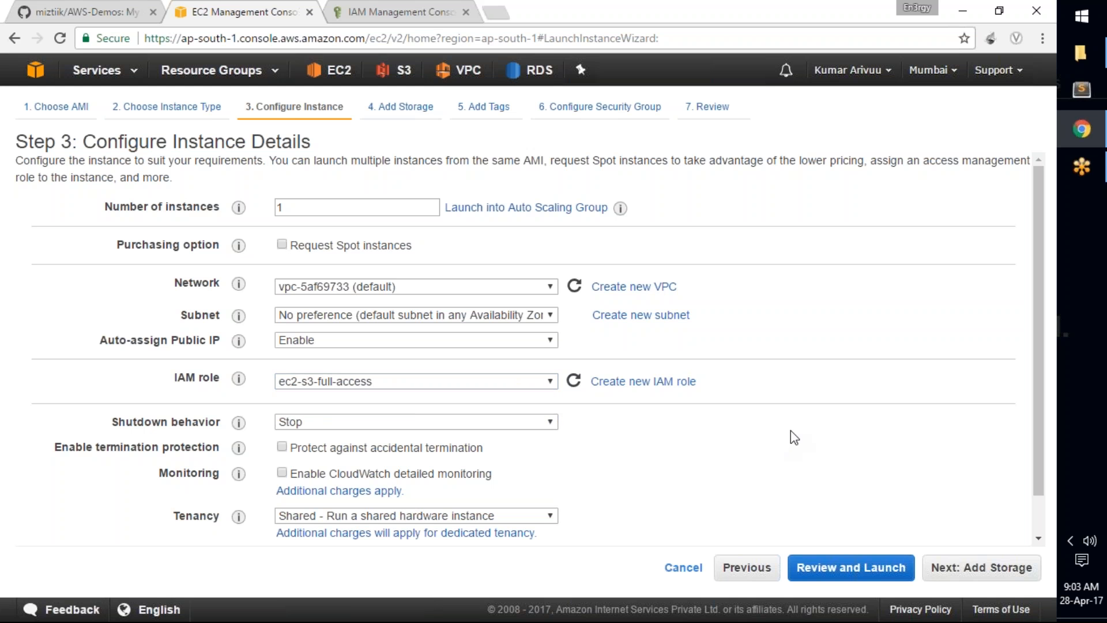
# Step: Expand the advanced details, keep Auto-assign Public IP on Enable, and continue to the storage settings
pyautogui.moveTo(1033, 353); pyautogui.dragTo(1037, 428)
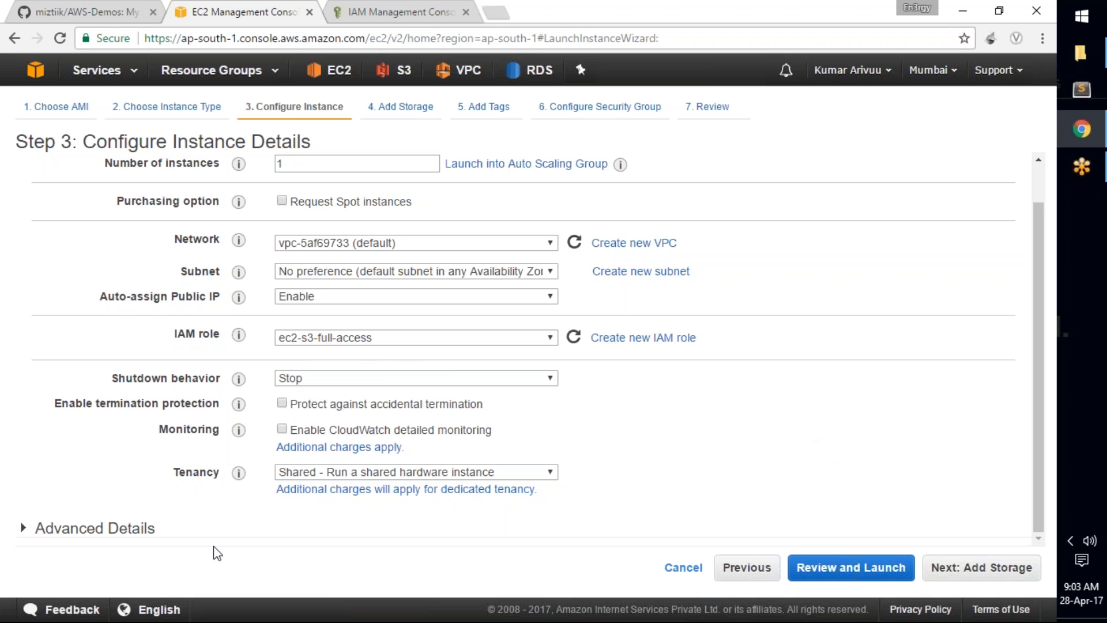
pyautogui.click(153, 528)
pyautogui.scroll(-2, 502, 459)
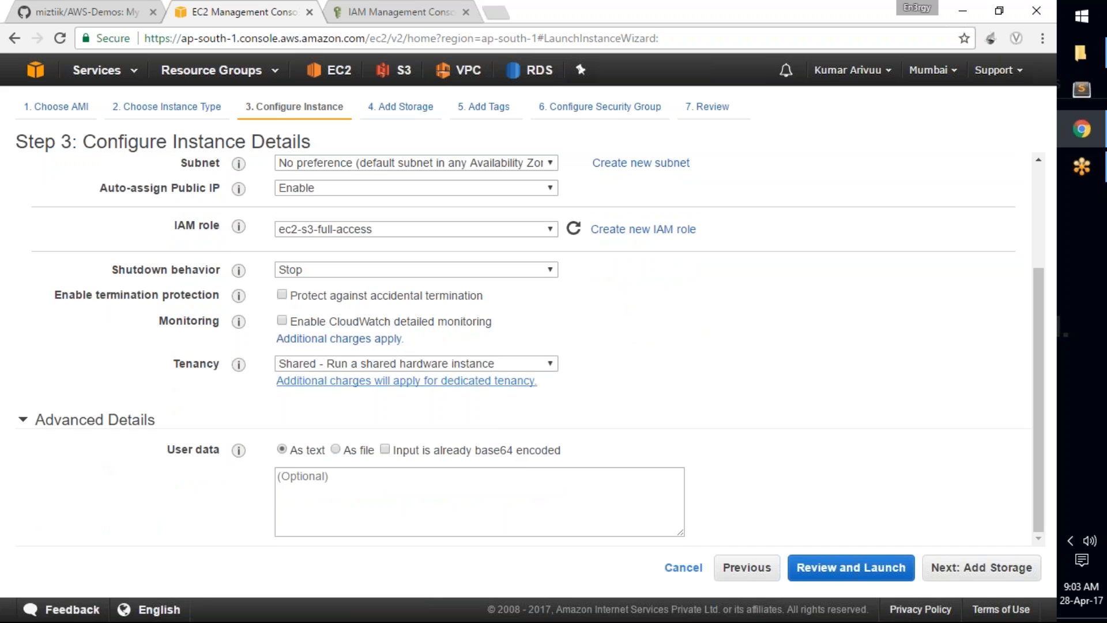
pyautogui.scroll(3, 806, 383)
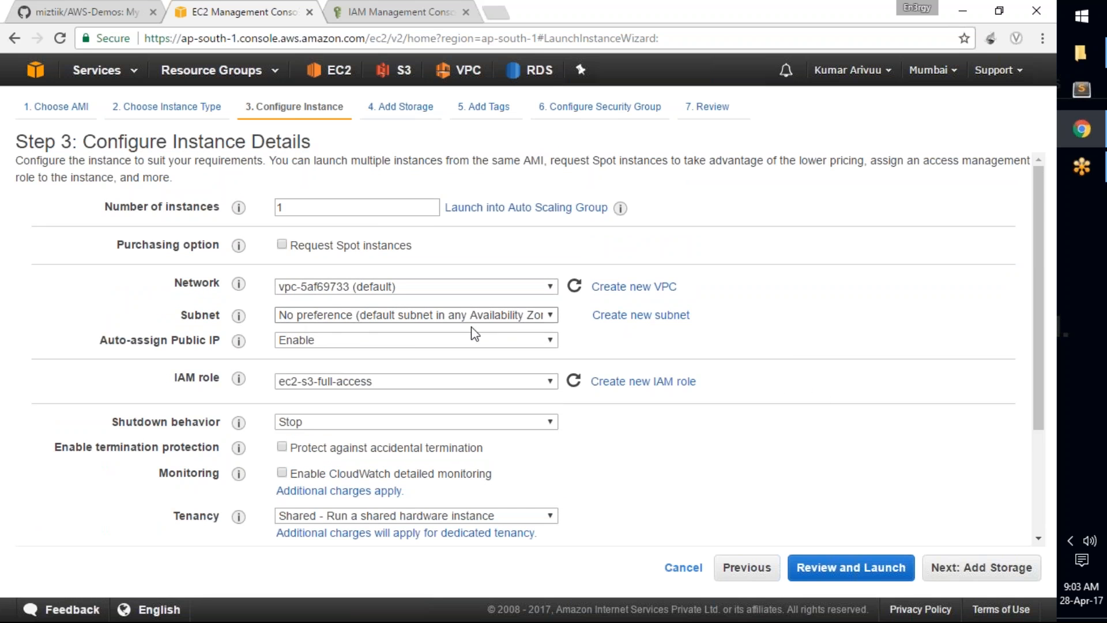
pyautogui.click(321, 341)
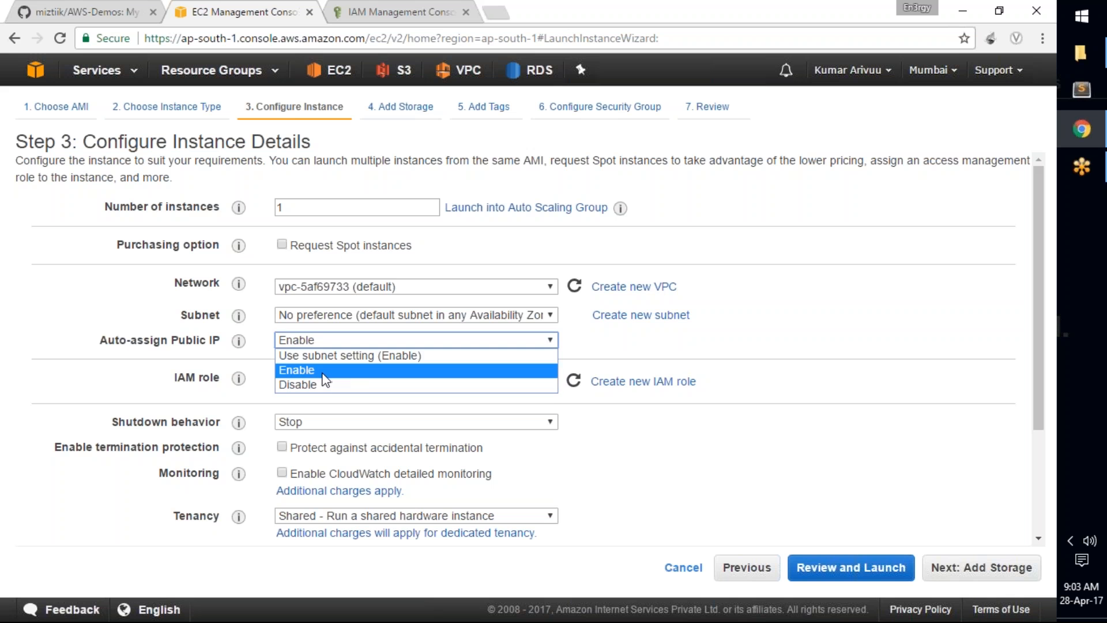
pyautogui.click(323, 375)
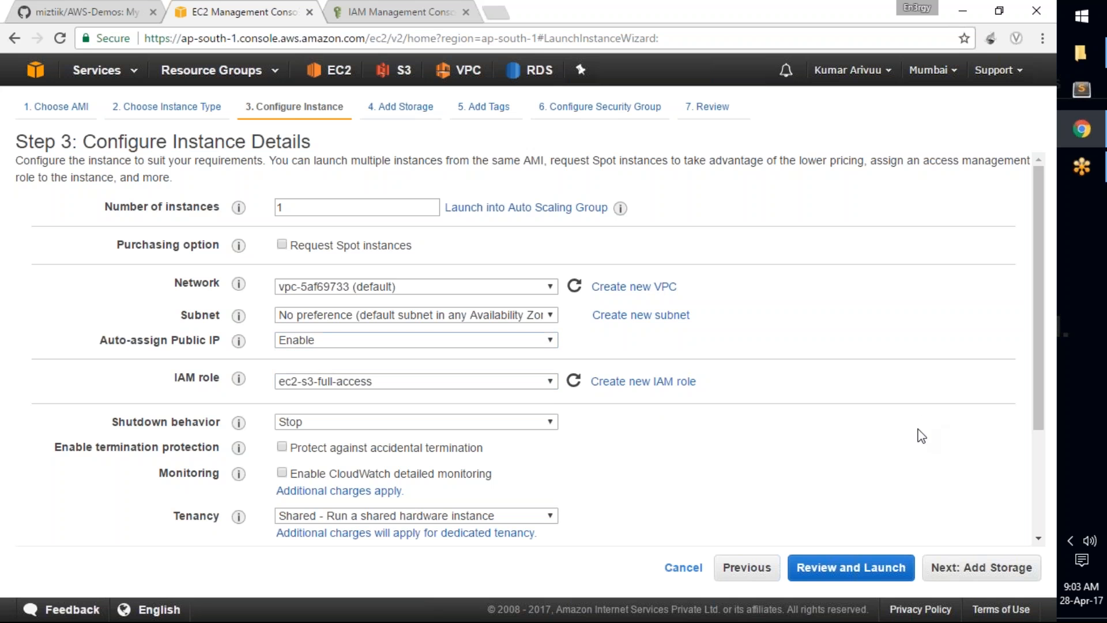
pyautogui.scroll(-5, 916, 442)
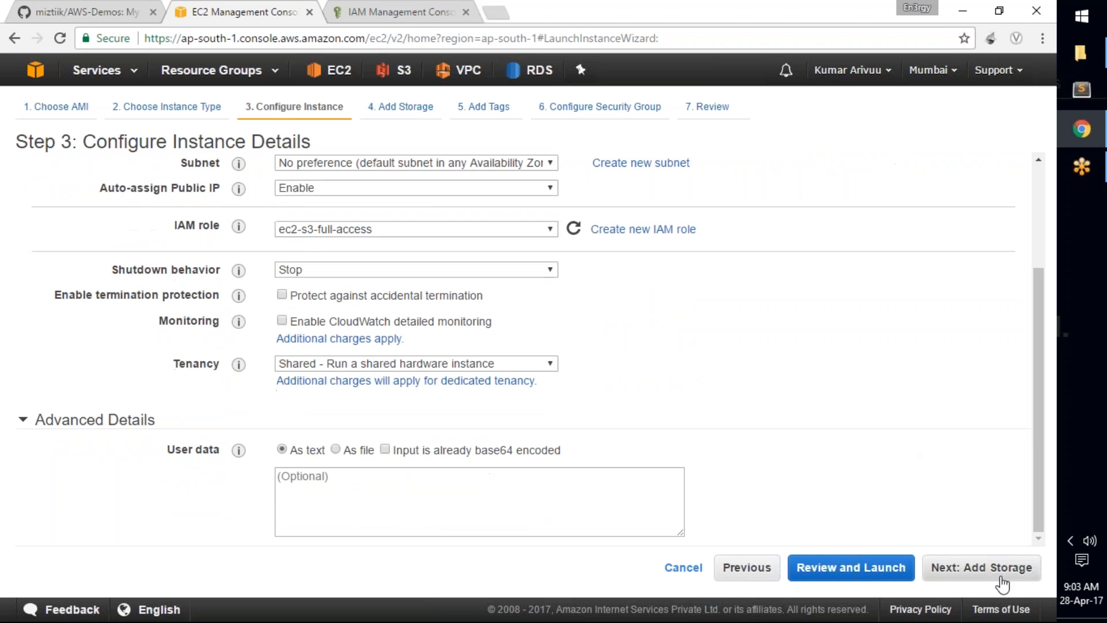
pyautogui.click(1001, 574)
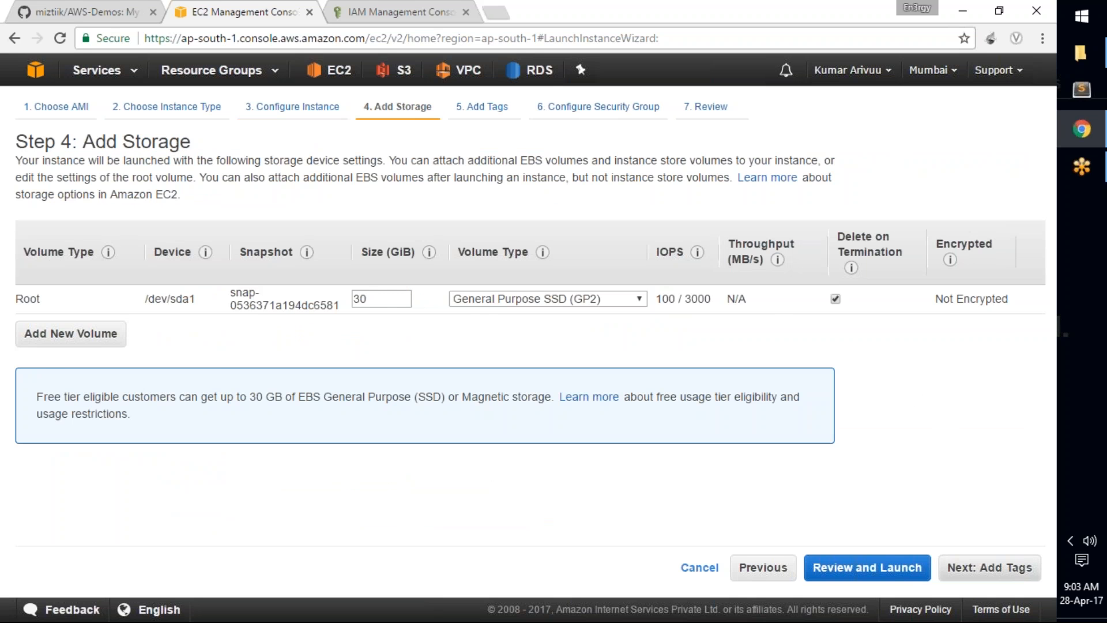
# Step: Accept the default storage and add a tag with key Name and value ec2-windows-instance-demo
pyautogui.click(990, 568)
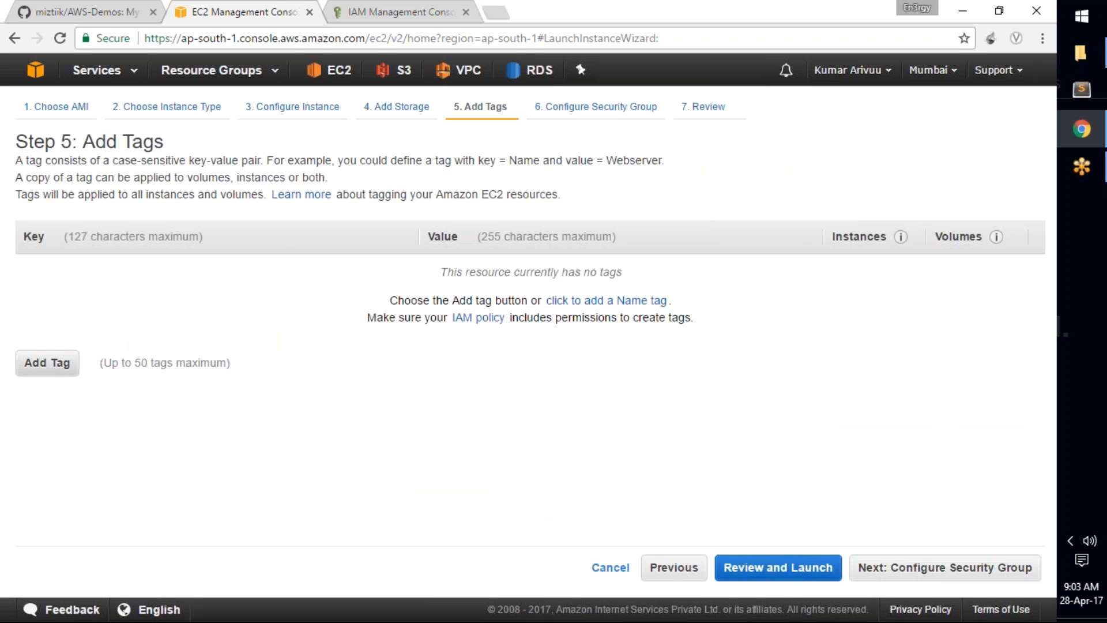
pyautogui.click(45, 361)
pyautogui.write('N')
pyautogui.press('BackSpace')
pyautogui.write('Nmae')
pyautogui.press('BackSpace')
pyautogui.press('BackSpace')
pyautogui.press('BackSpace')
pyautogui.write('ame')
pyautogui.press('Tab')
pyautogui.write('ec2-')
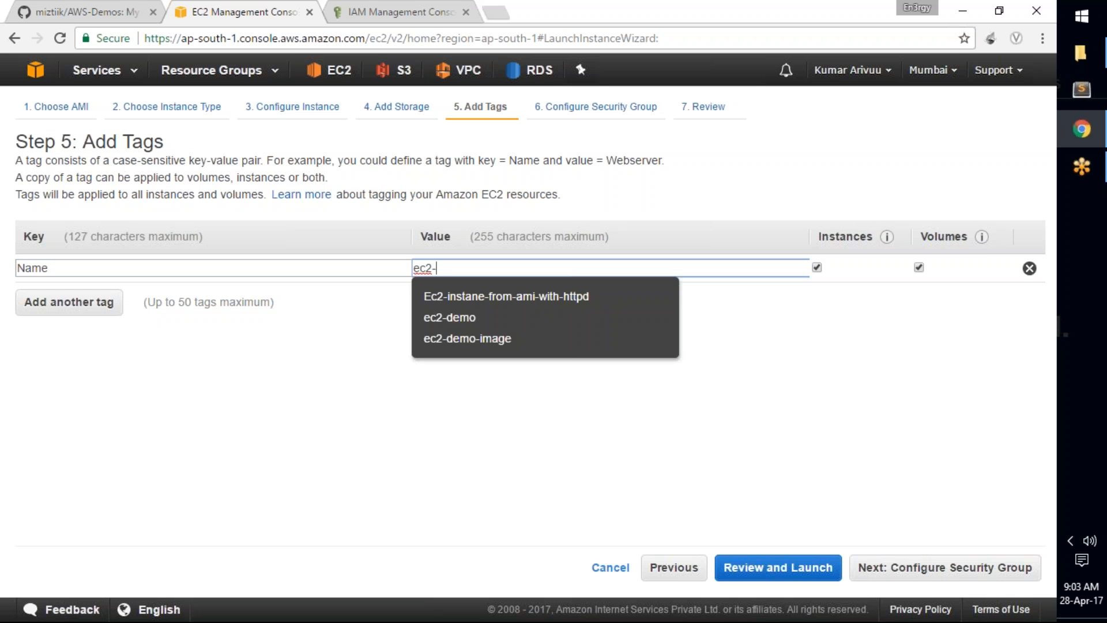
pyautogui.write('windows-demo')
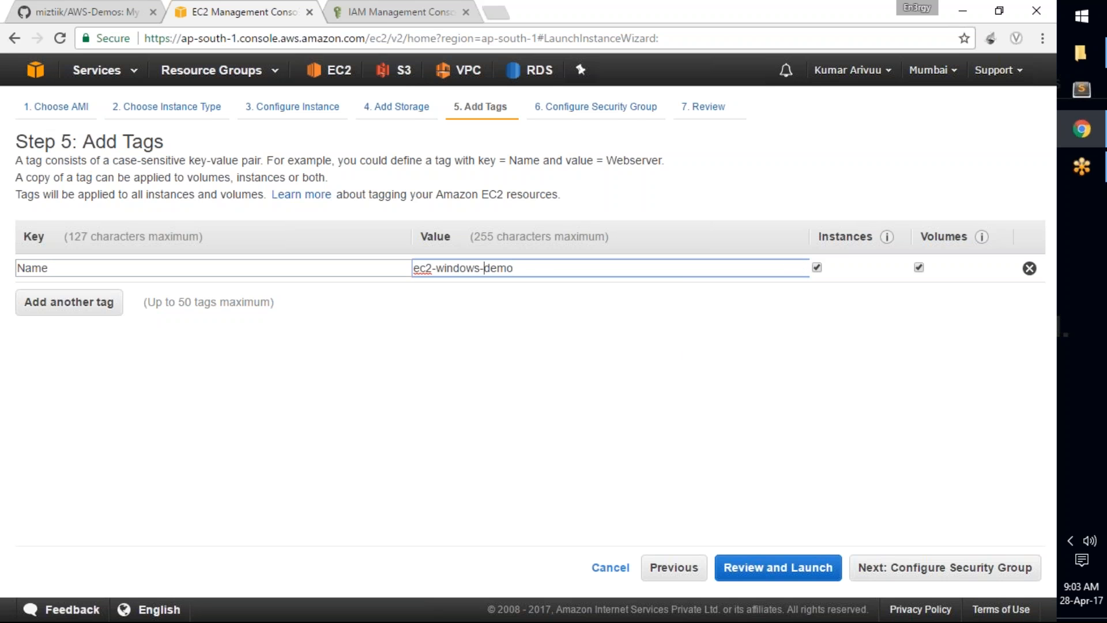
pyautogui.write('instance-')
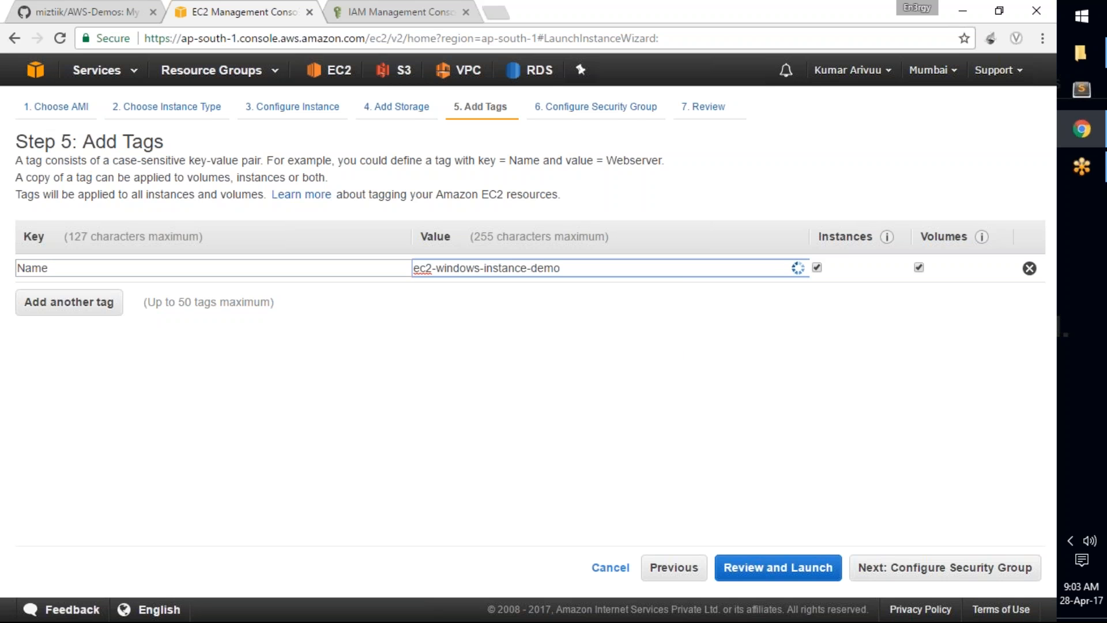
# Step: Continue to the security group settings and assign the existing group launch-wizard-1
pyautogui.click(947, 572)
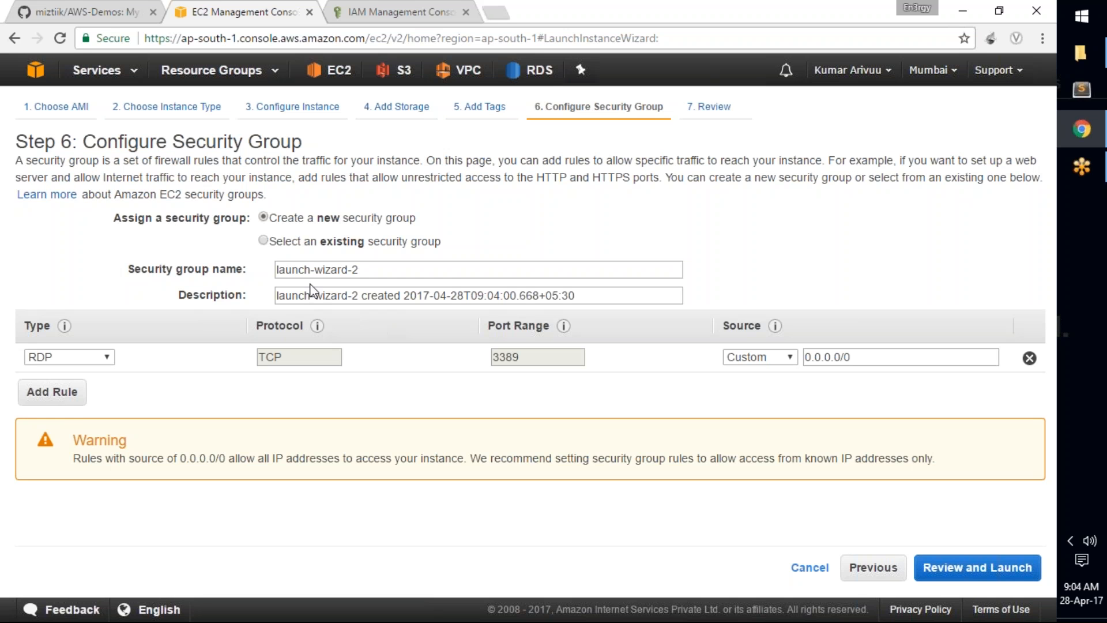
pyautogui.click(263, 240)
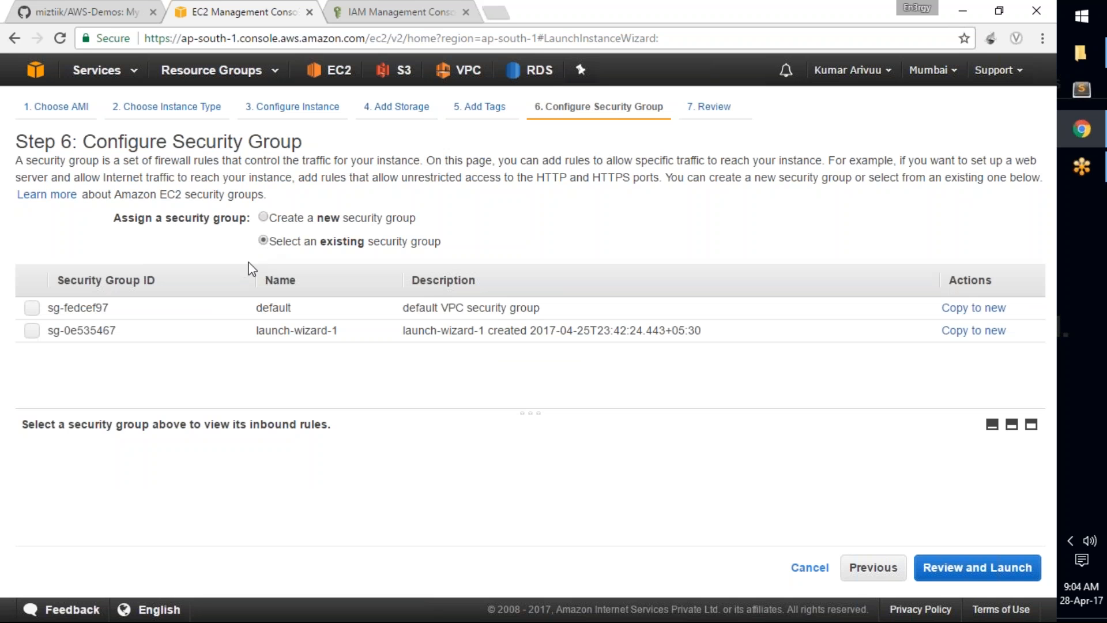
pyautogui.moveTo(408, 334); pyautogui.dragTo(713, 340)
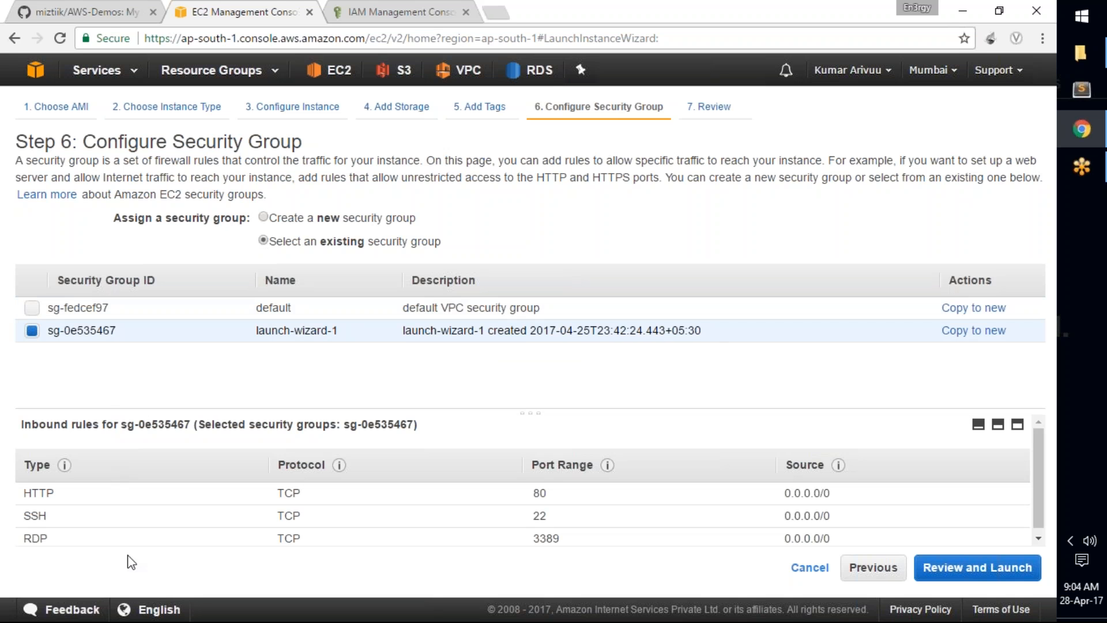
# Step: Examine the RDP and SSH port numbers in the inbound rules of the selected security group
pyautogui.moveTo(534, 540); pyautogui.dragTo(569, 543)
pyautogui.click(532, 558)
pyautogui.doubleClick(540, 534)
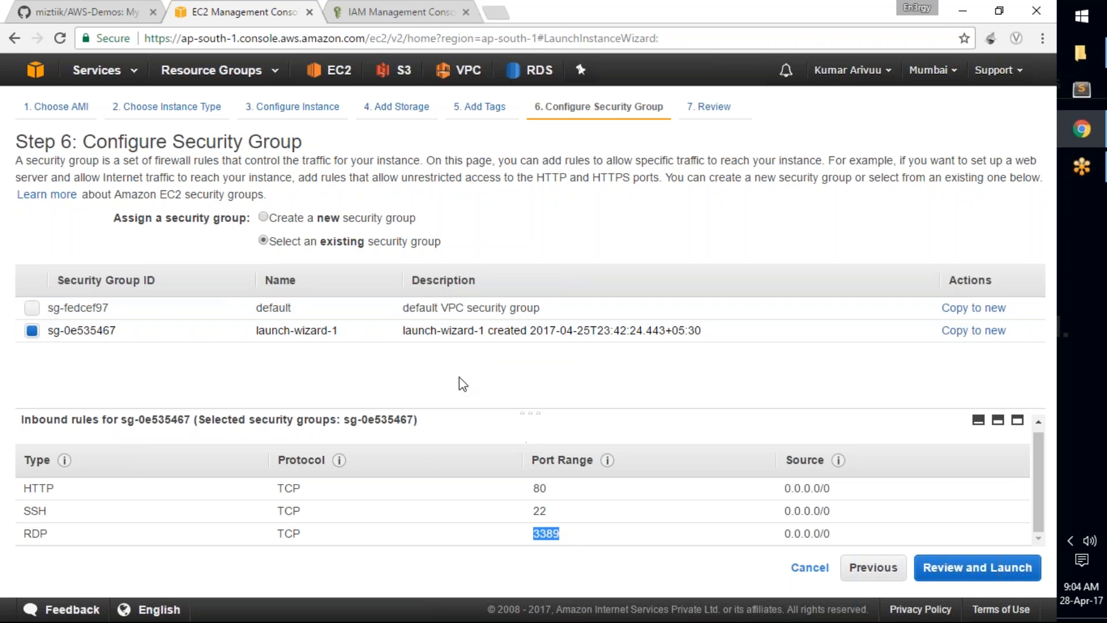
pyautogui.click(548, 538)
pyautogui.doubleClick(536, 511)
pyautogui.moveTo(541, 533)
pyautogui.mouseDown()
pyautogui.moveTo(565, 546)
pyautogui.moveTo(562, 537)
pyautogui.mouseUp()
pyautogui.click(614, 561)
# Step: Review the configuration and launch the instance with the existing key pair ec2-demo-mumbai, acknowledging access to its private key file
pyautogui.click(969, 569)
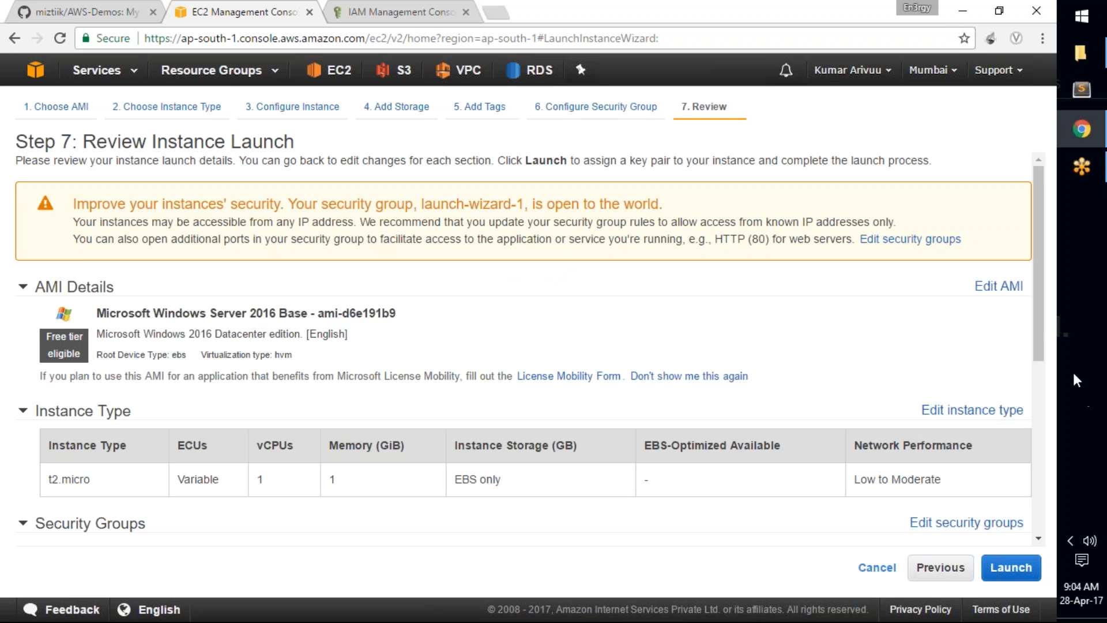
pyautogui.moveTo(1037, 327); pyautogui.dragTo(1033, 551)
pyautogui.click(1023, 573)
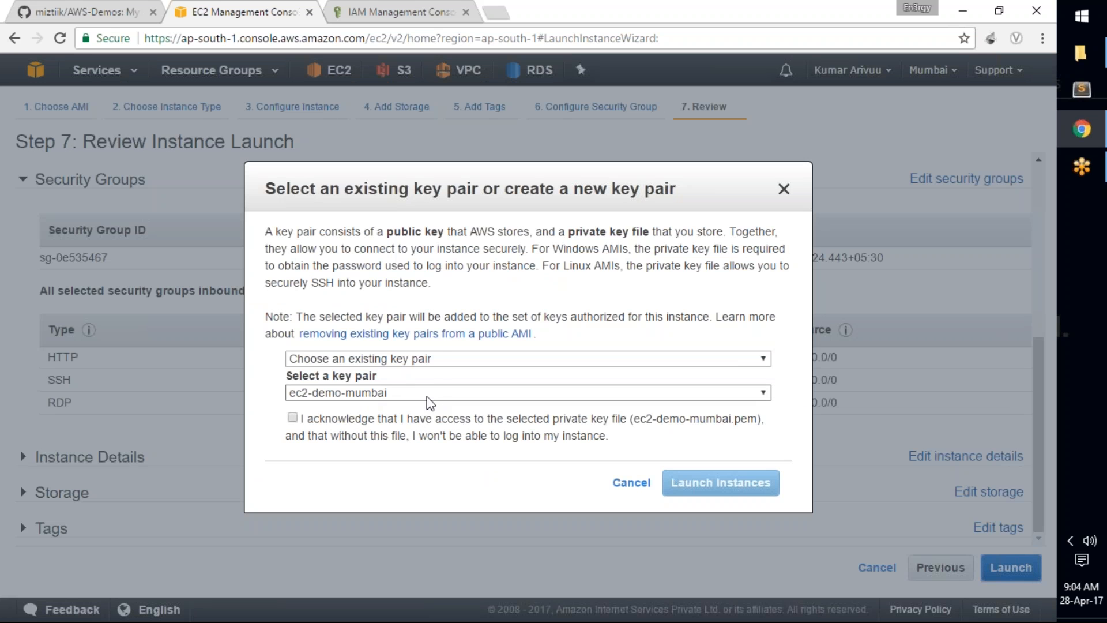
pyautogui.click(293, 419)
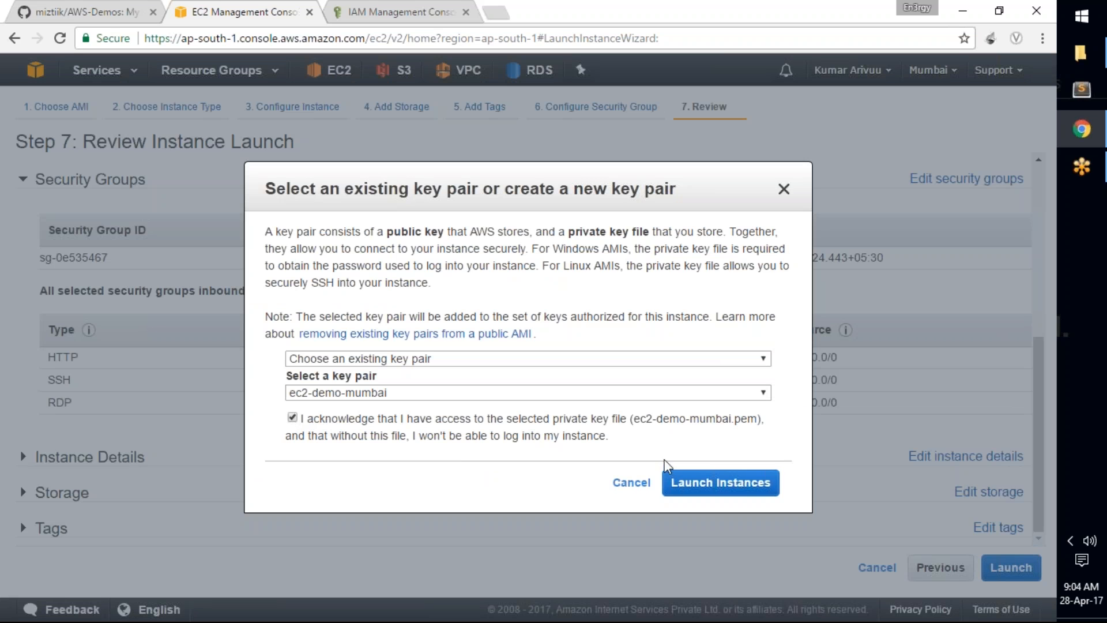
pyautogui.click(731, 488)
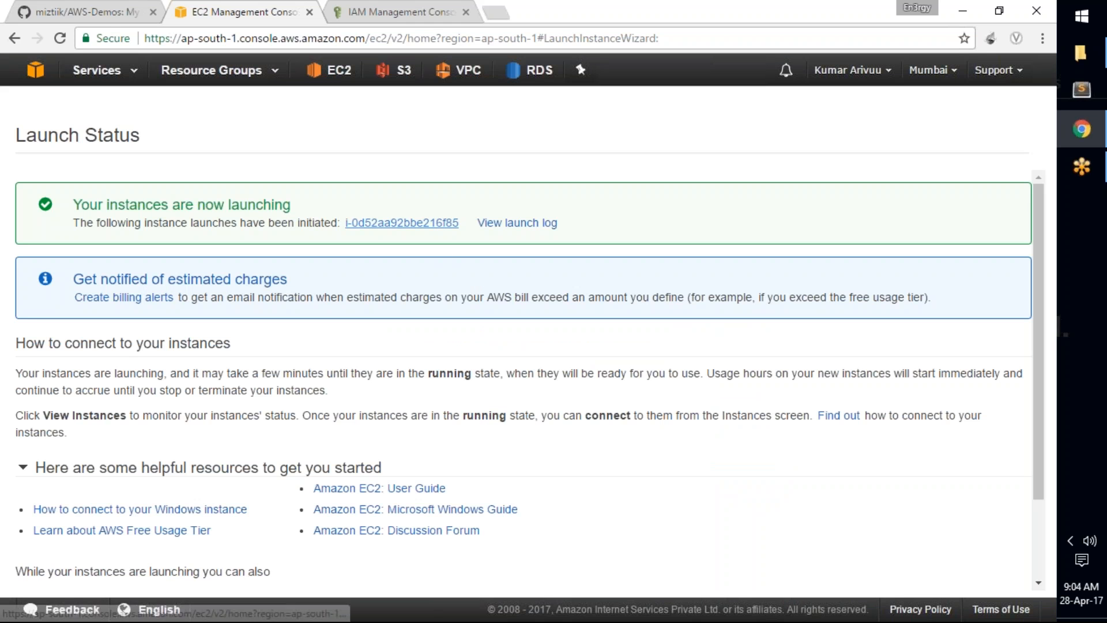
# Step: Open the newly launched instance in the instances list and replace the ID filter with a Name tag filter for windows
pyautogui.click(402, 223)
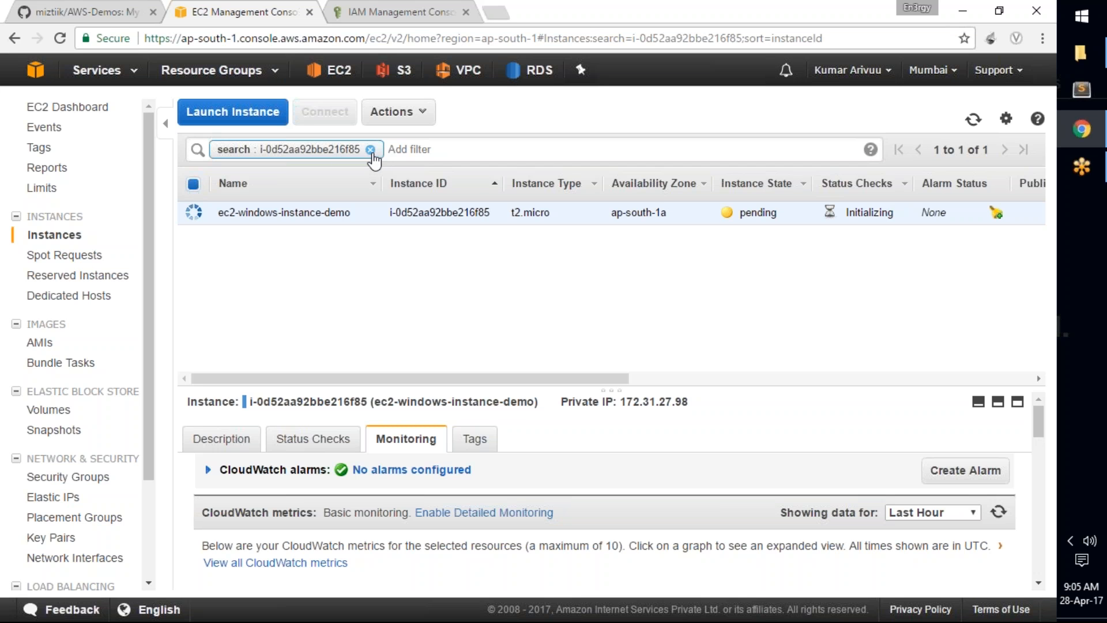
pyautogui.click(371, 150)
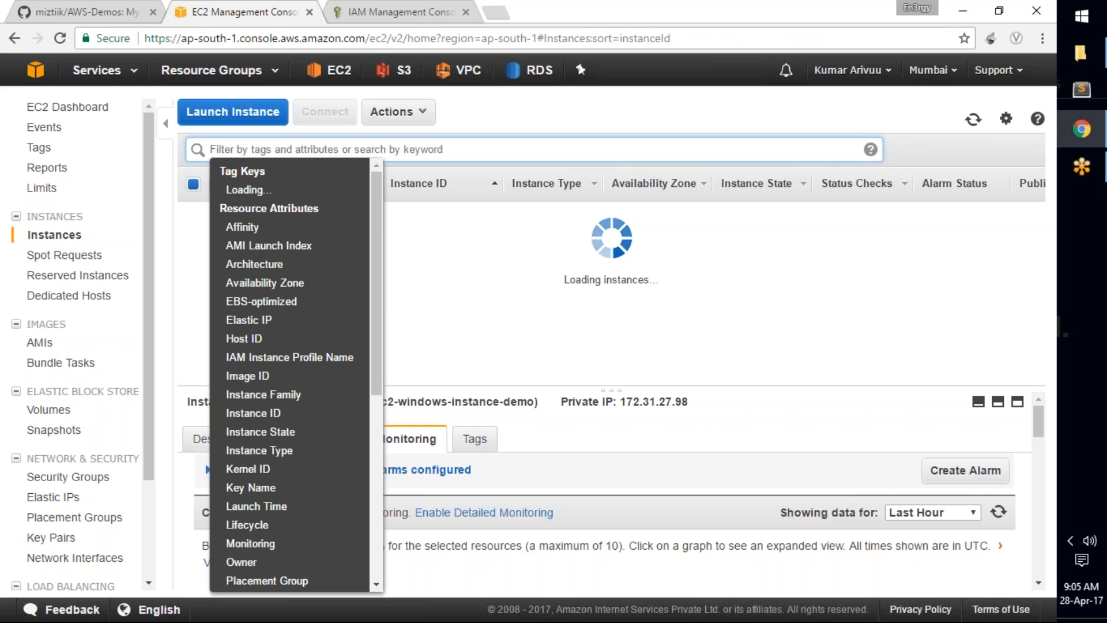
pyautogui.click(471, 151)
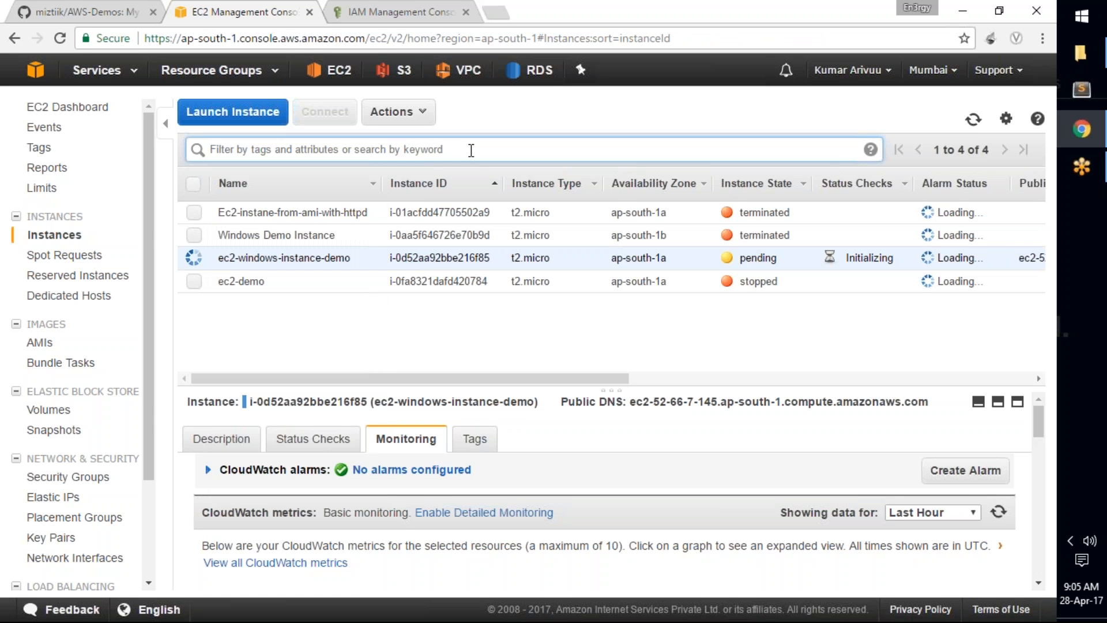
pyautogui.write('e')
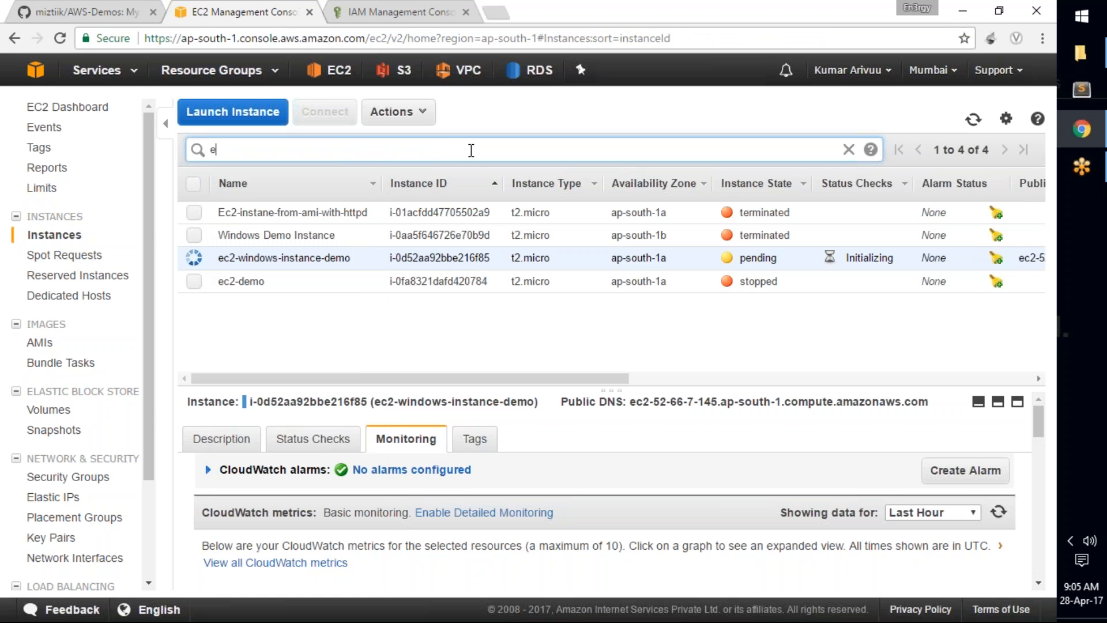
pyautogui.press('BackSpace')
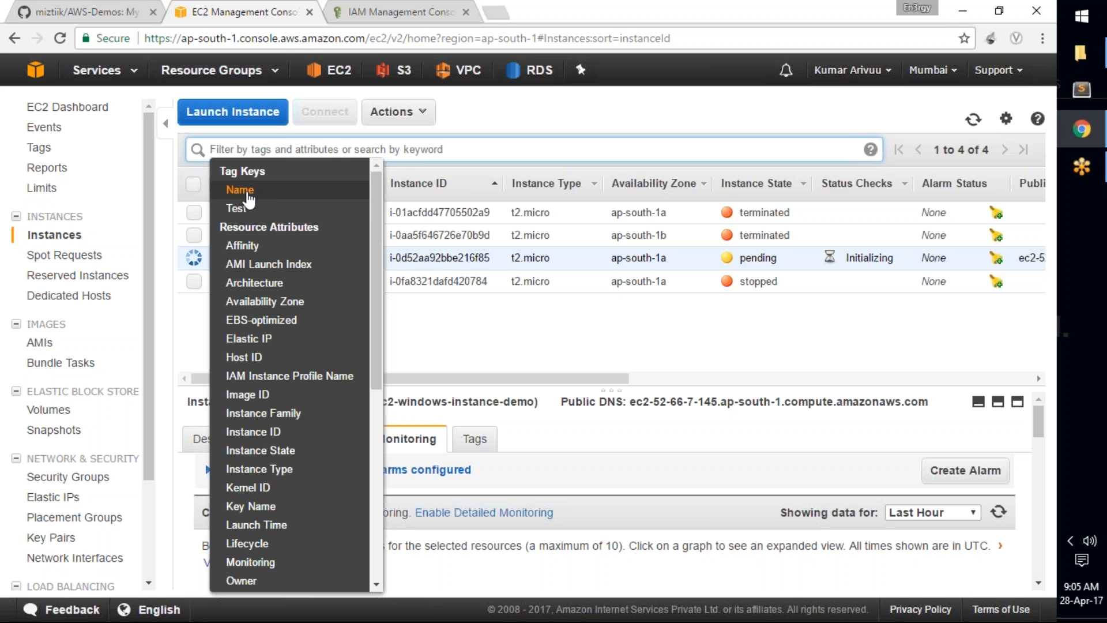
pyautogui.click(248, 195)
pyautogui.write('windows')
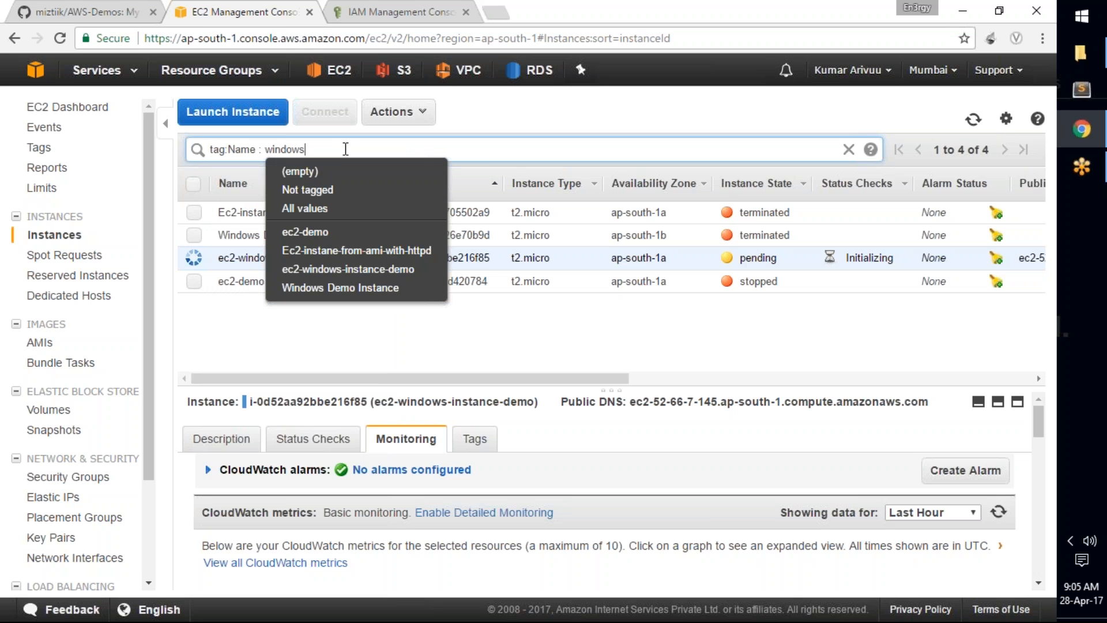
pyautogui.press('Return')
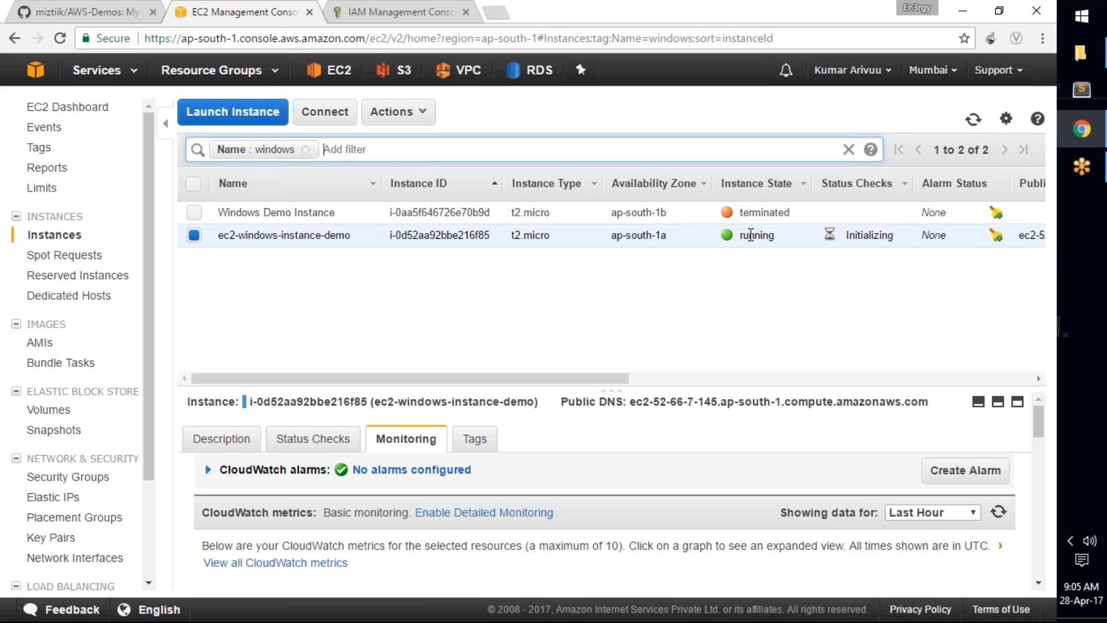
# Step: Open the connection details of ec2-windows-instance-demo, download its Remote Desktop file and request its administrator password
pyautogui.moveTo(750, 390); pyautogui.dragTo(751, 300)
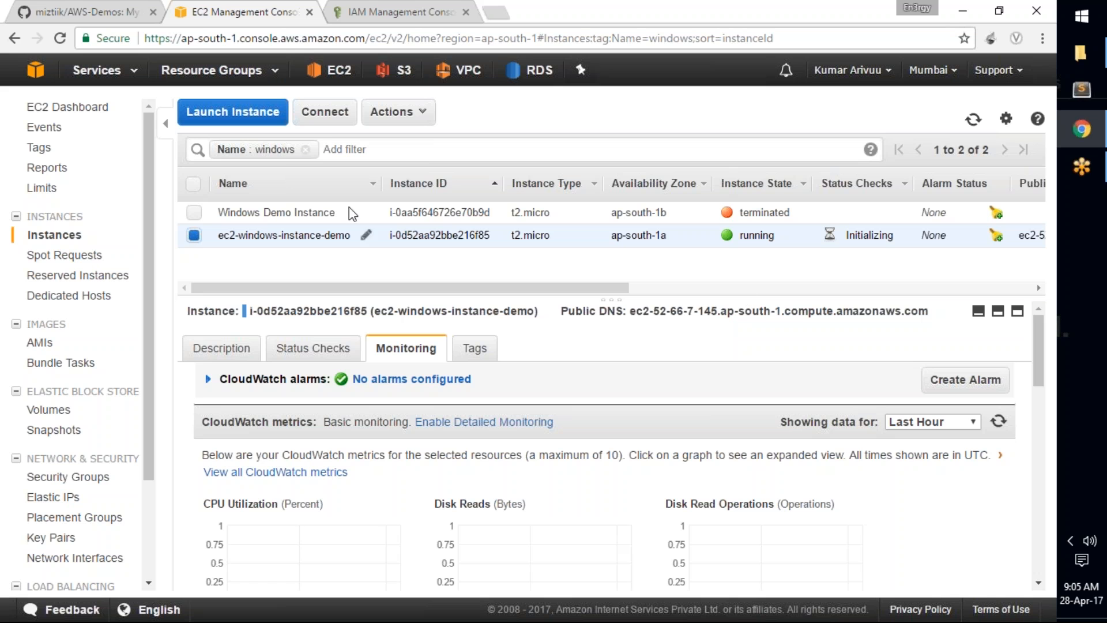
pyautogui.click(333, 118)
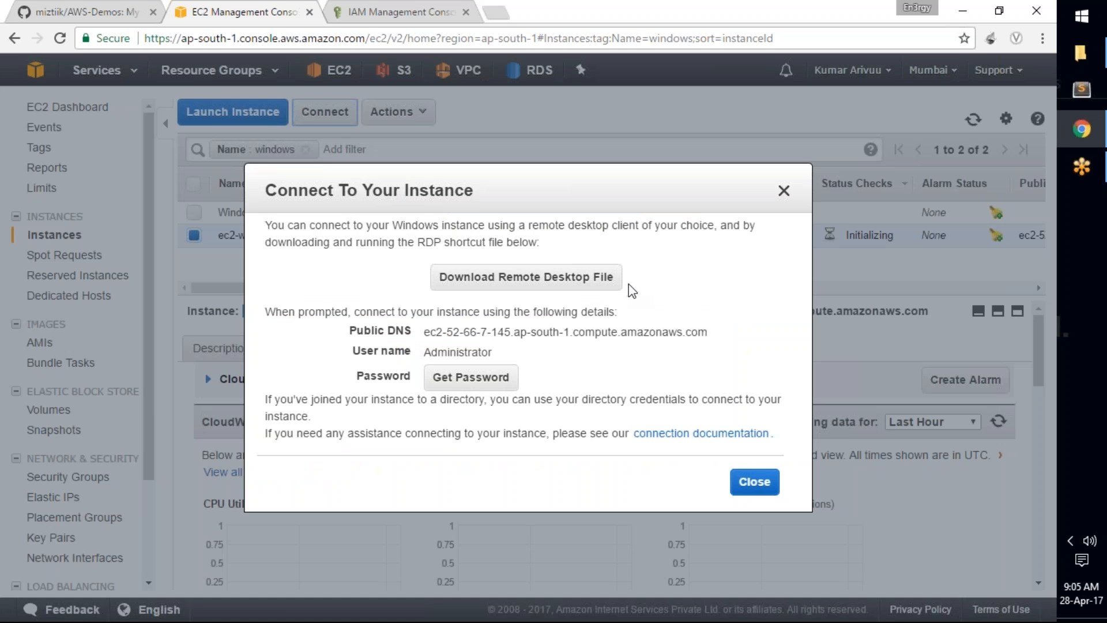
pyautogui.click(551, 286)
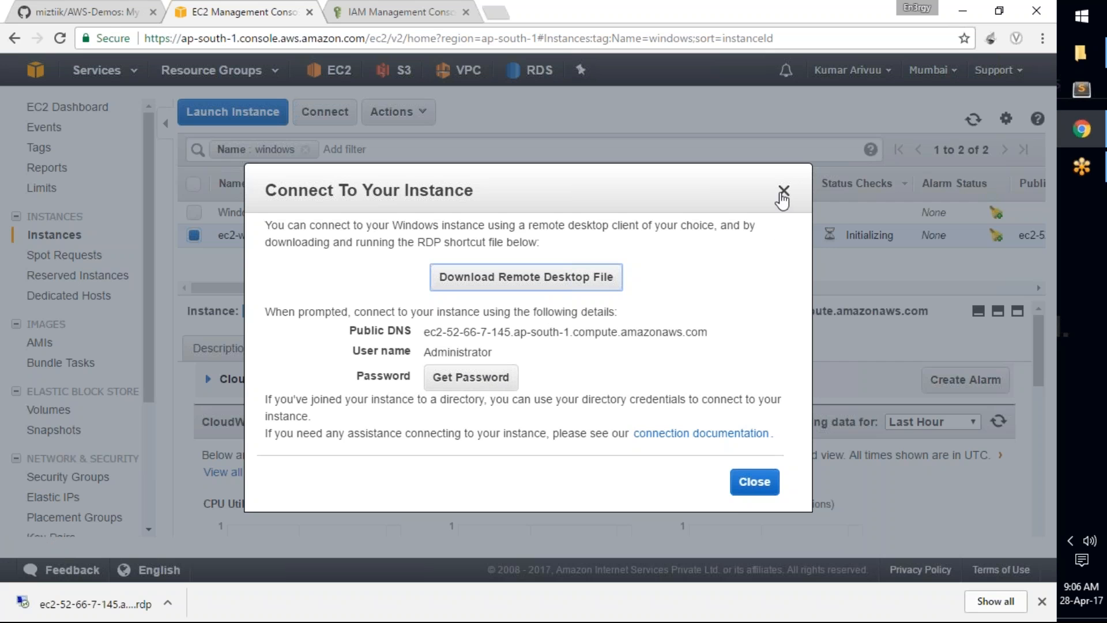
pyautogui.moveTo(754, 192); pyautogui.dragTo(621, 190)
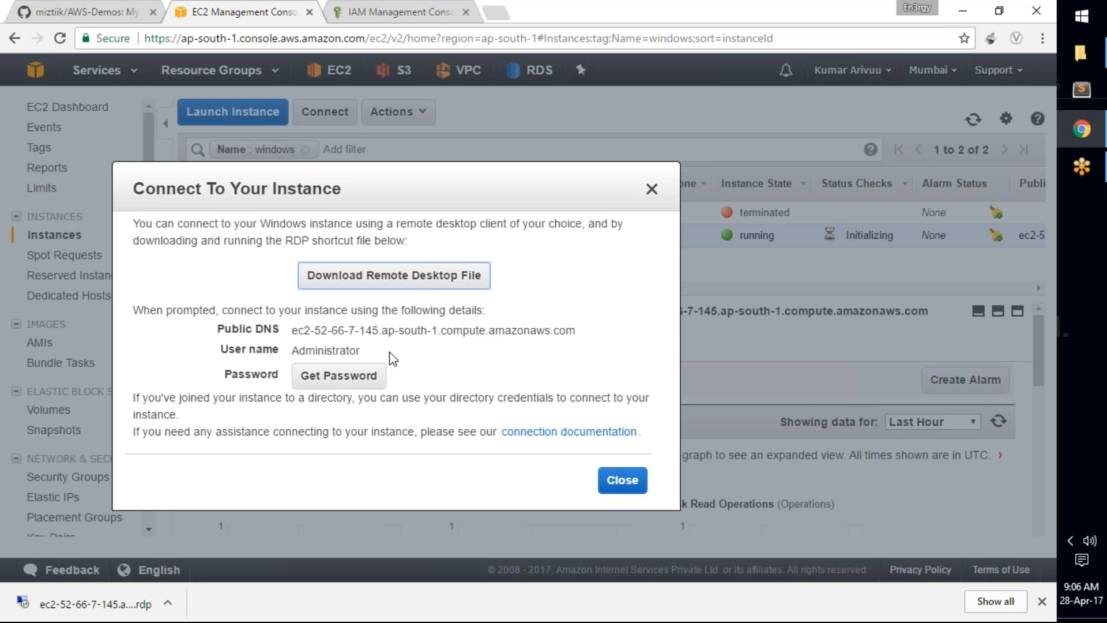
pyautogui.click(361, 375)
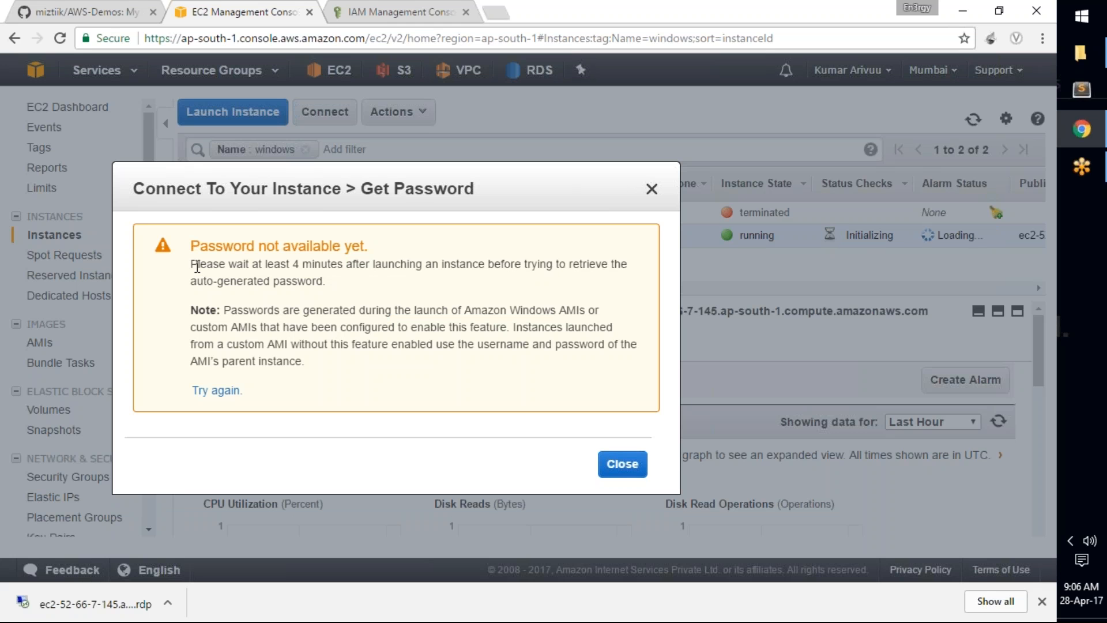
# Step: Read and close the password availability notice, enlarge the details pane and examine the instance's public DNS
pyautogui.moveTo(193, 265); pyautogui.dragTo(637, 273)
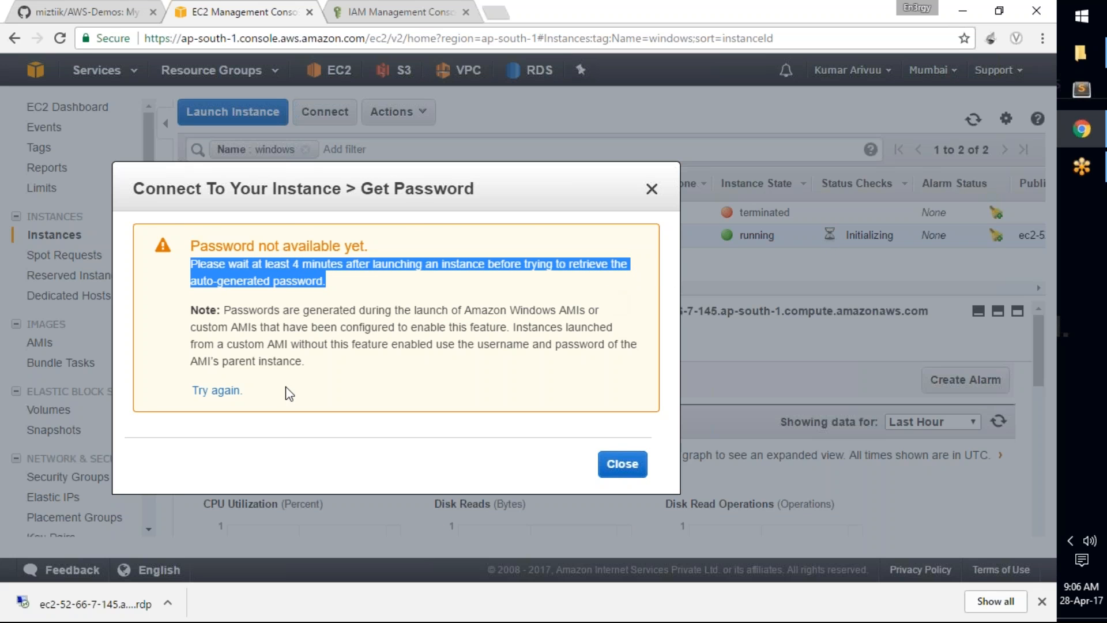
pyautogui.click(620, 469)
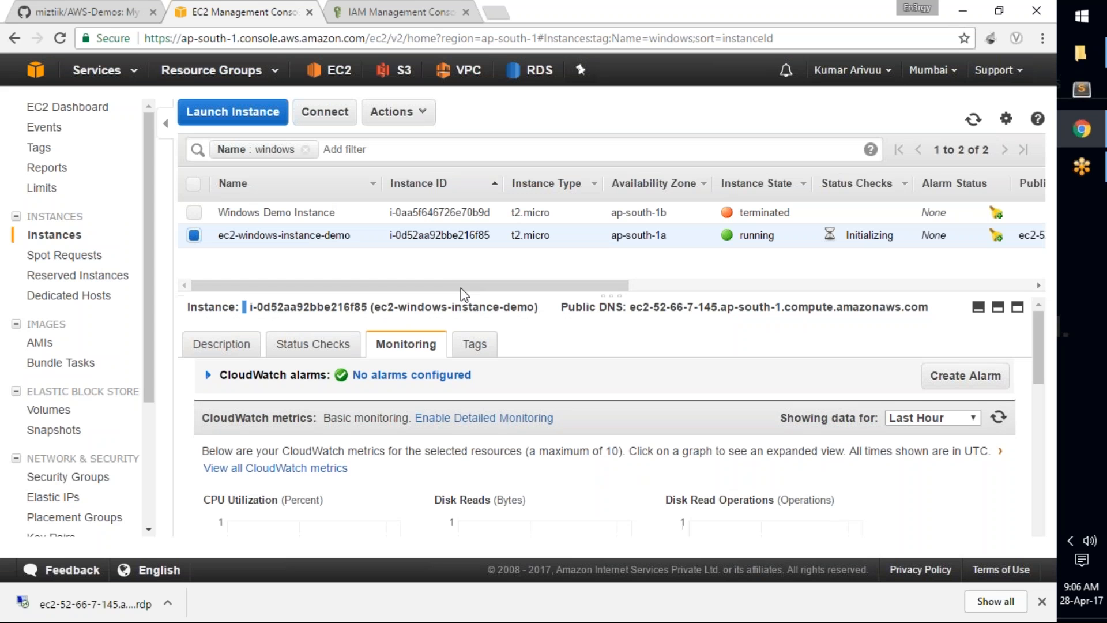
pyautogui.moveTo(465, 294); pyautogui.dragTo(479, 281)
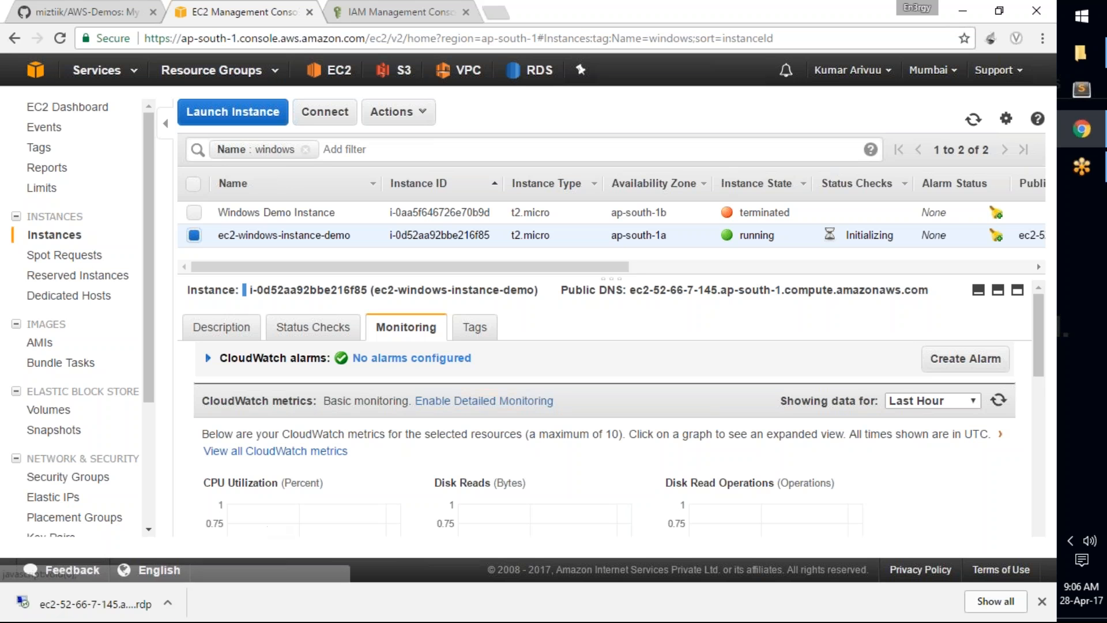
pyautogui.moveTo(633, 289); pyautogui.dragTo(928, 301)
pyautogui.click(925, 303)
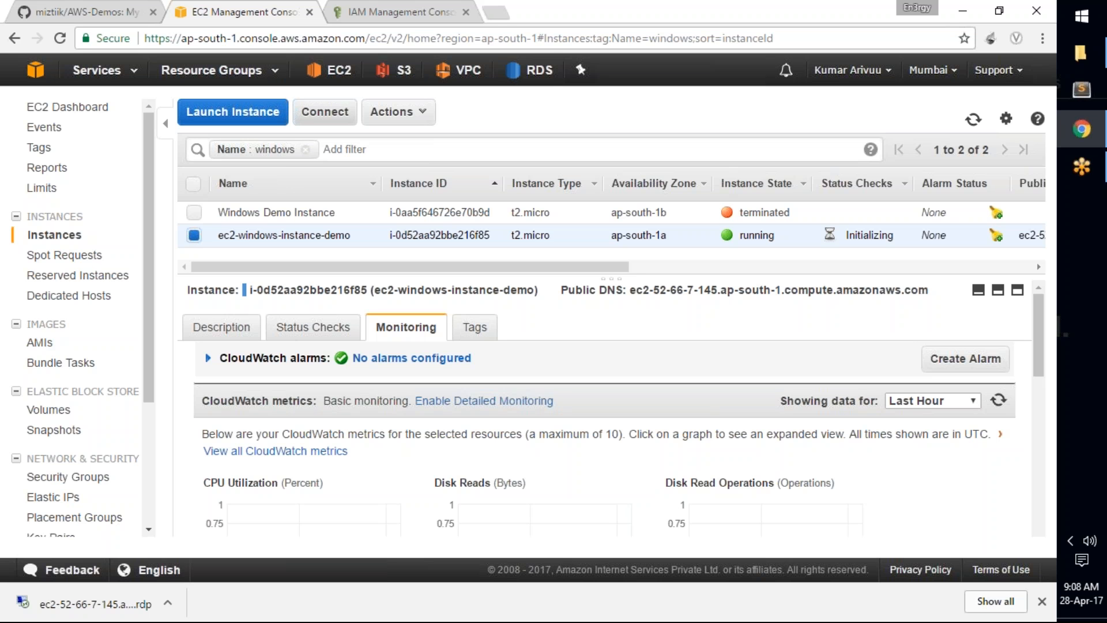
# Step: Reopen the connection details of ec2-windows-instance-demo, with a blank Notepad document open for the credentials
pyautogui.click(326, 114)
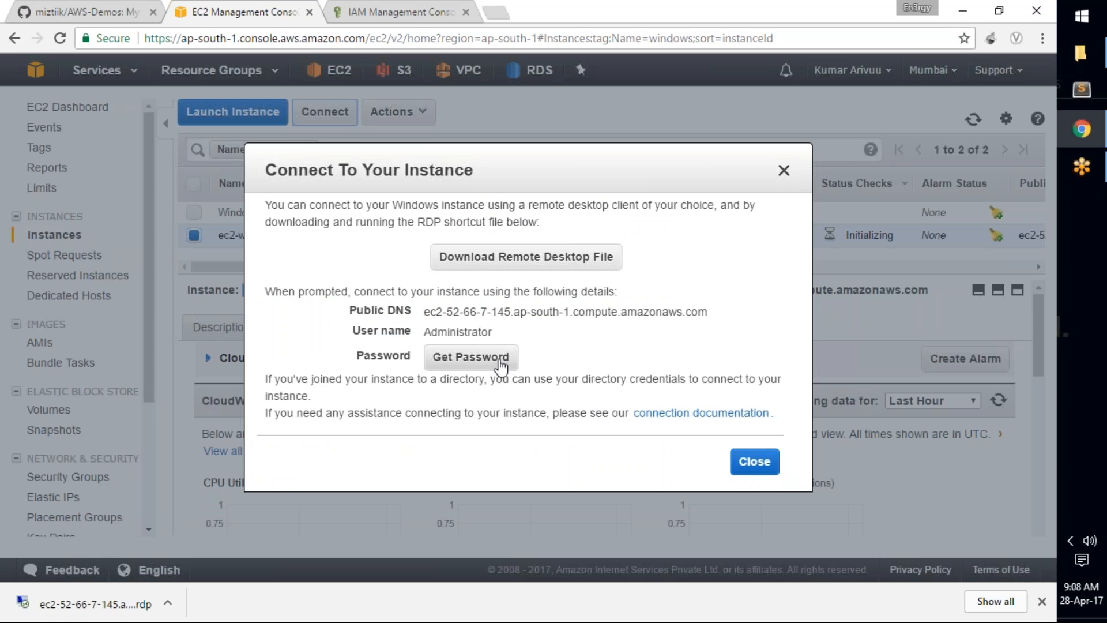
pyautogui.press('super+r')
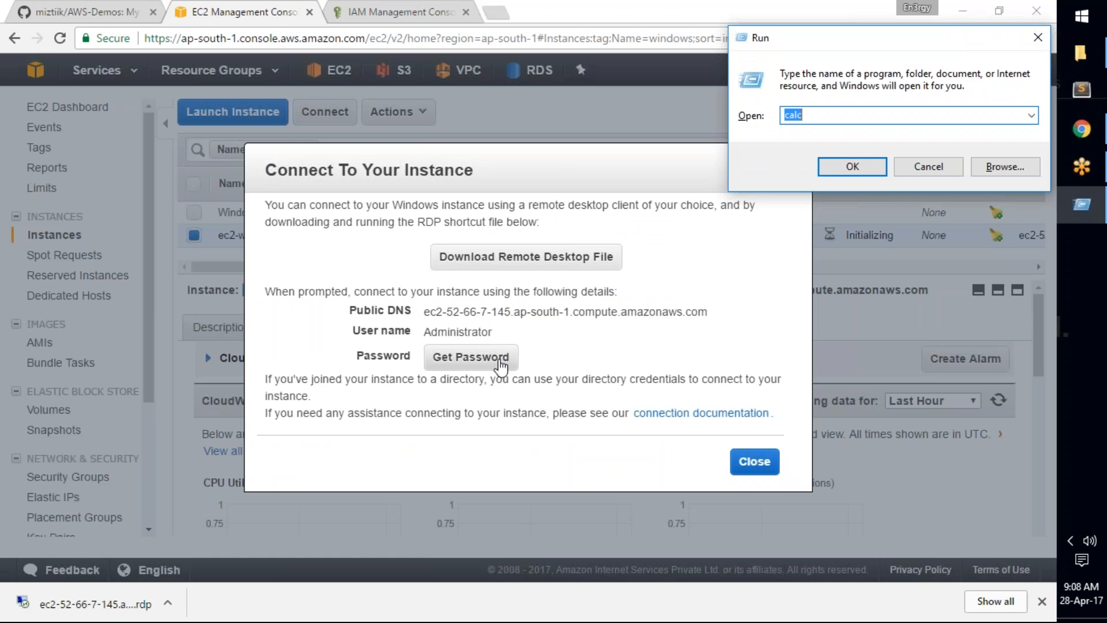
pyautogui.write('notepad')
pyautogui.press('Return')
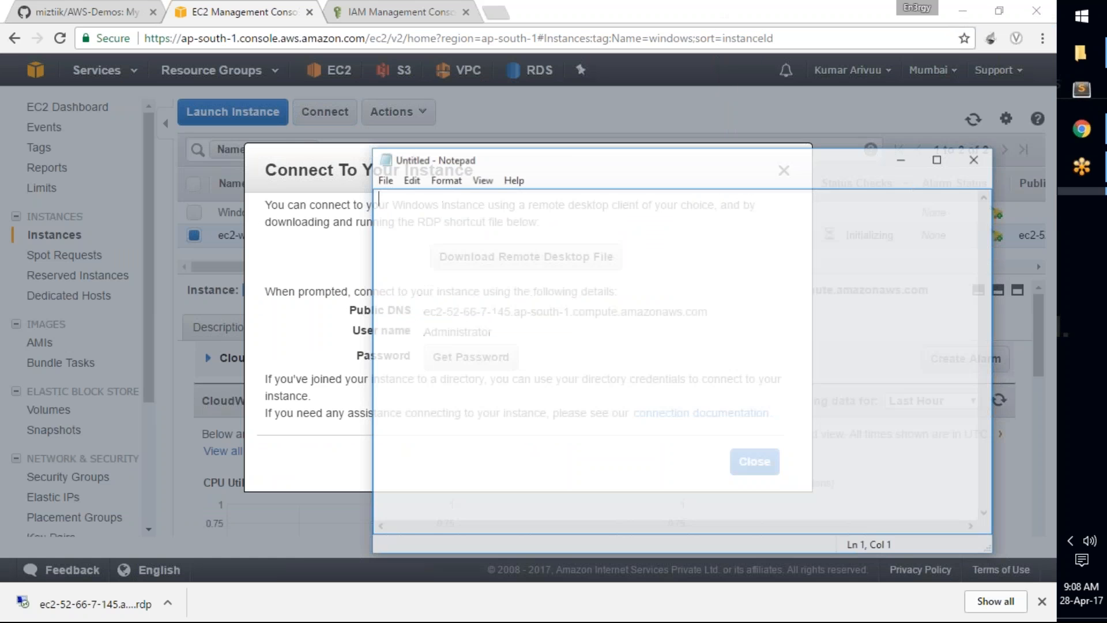
pyautogui.click(306, 469)
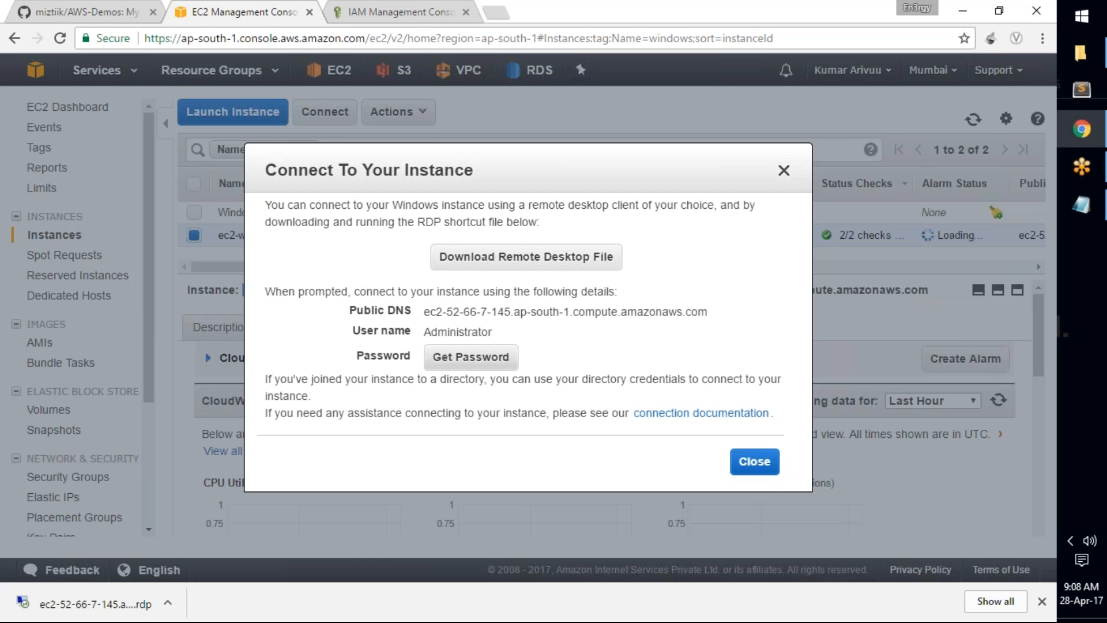
# Step: Request the administrator password and decrypt it with the key pair file ec2-demo-mumbai.pem from the Keys folder
pyautogui.click(444, 356)
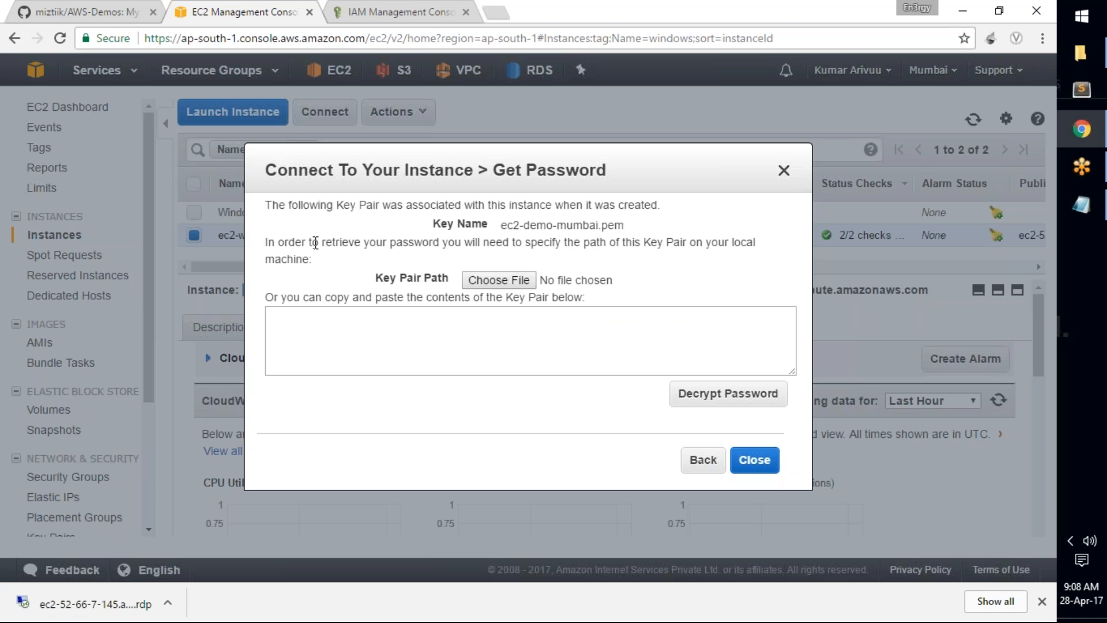
pyautogui.moveTo(499, 226); pyautogui.dragTo(626, 225)
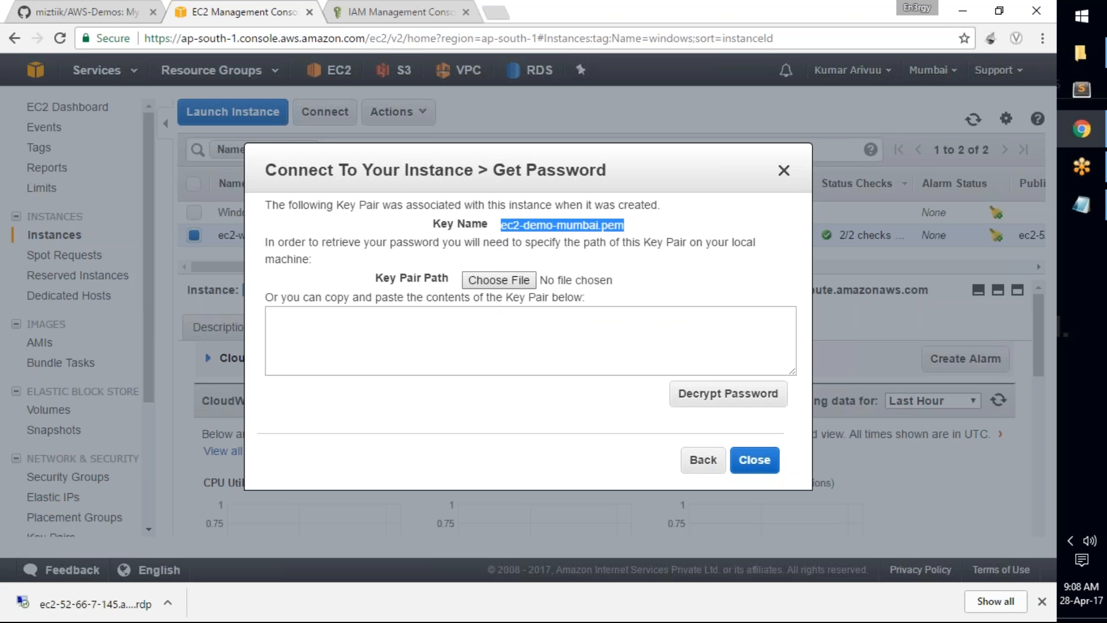
pyautogui.moveTo(279, 243); pyautogui.dragTo(476, 241)
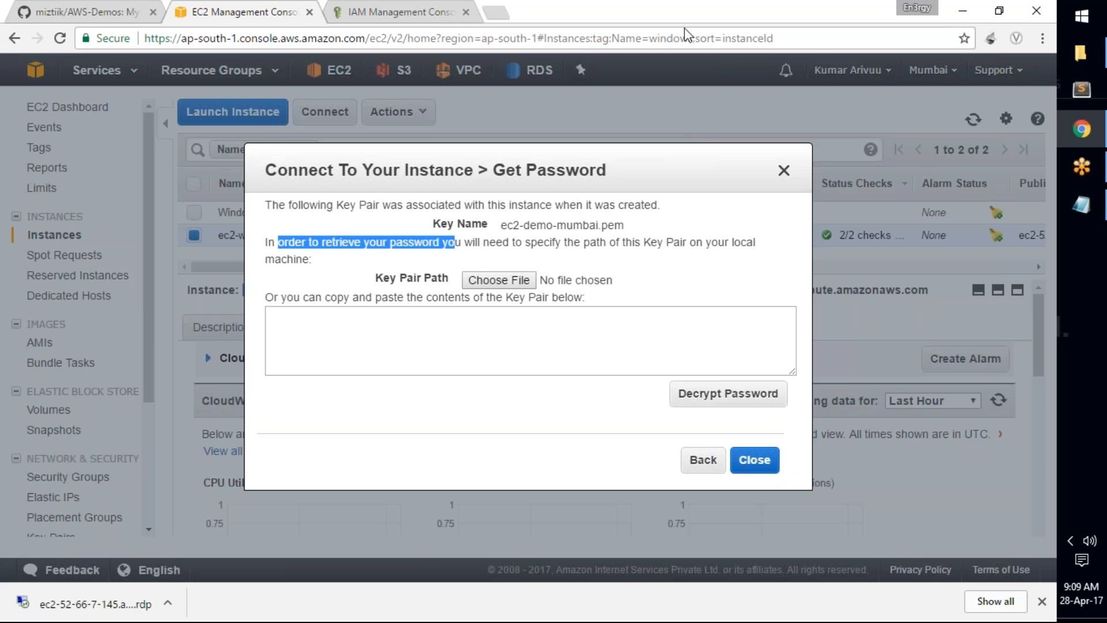
pyautogui.click(514, 279)
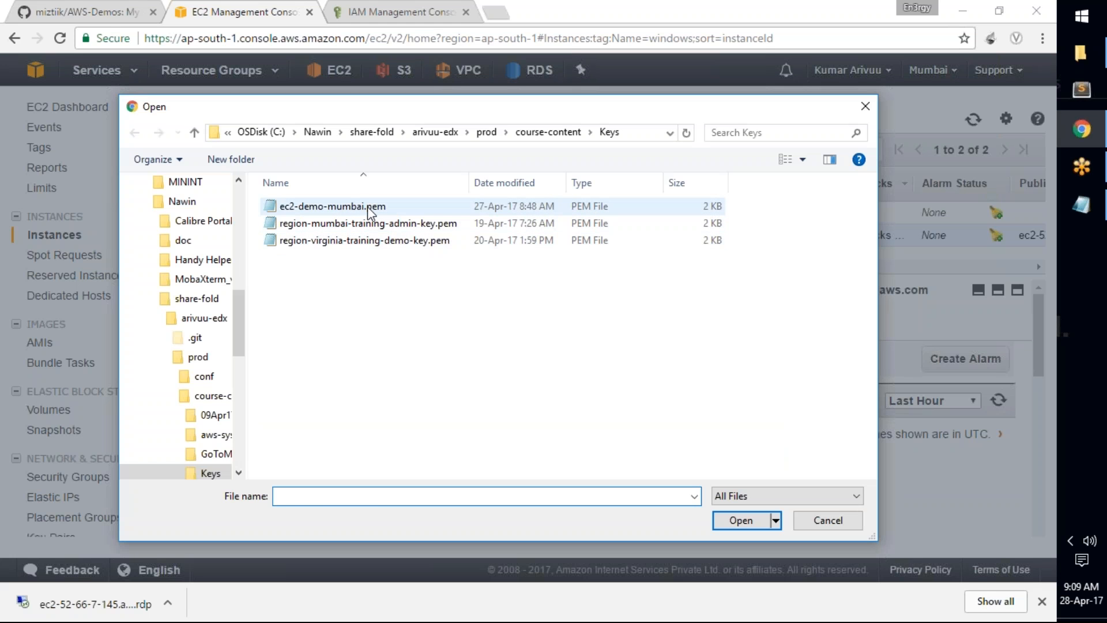
pyautogui.click(368, 207)
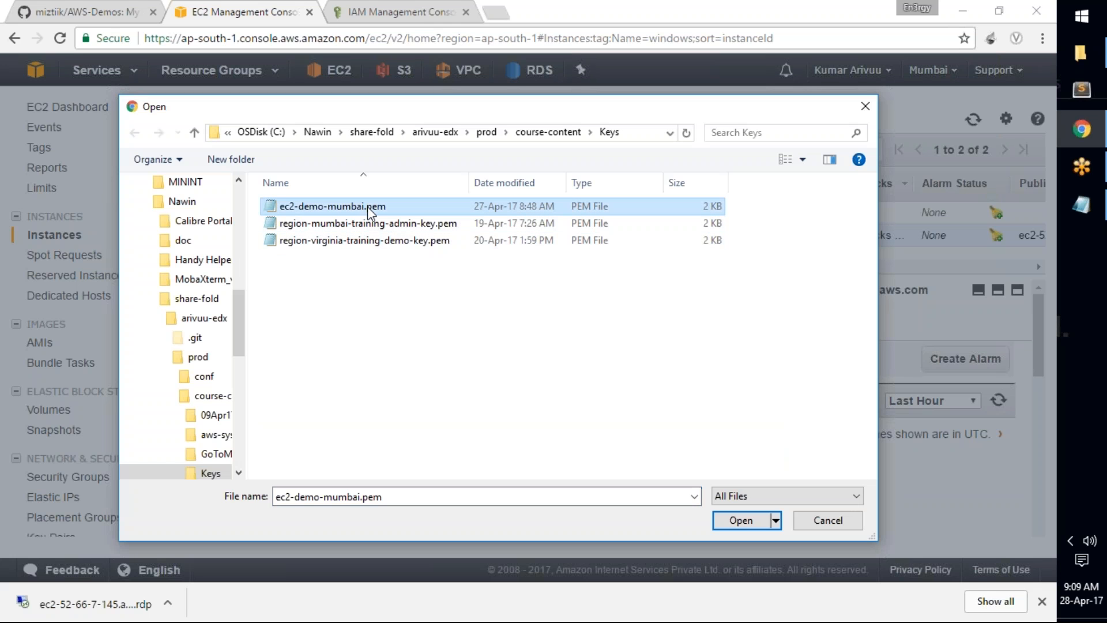
pyautogui.click(740, 526)
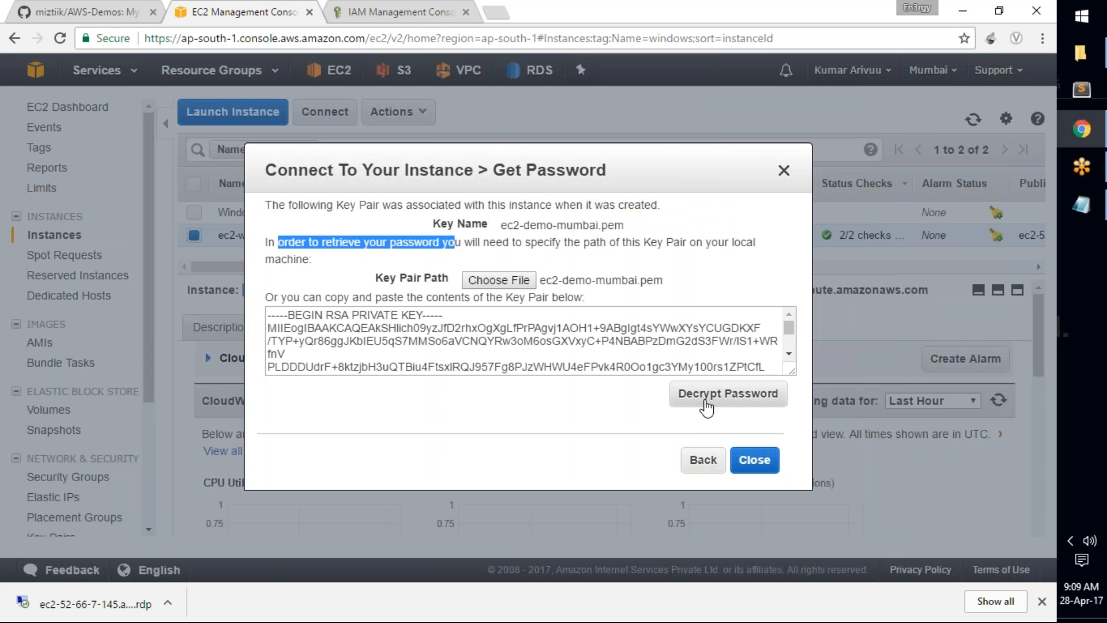
pyautogui.click(713, 398)
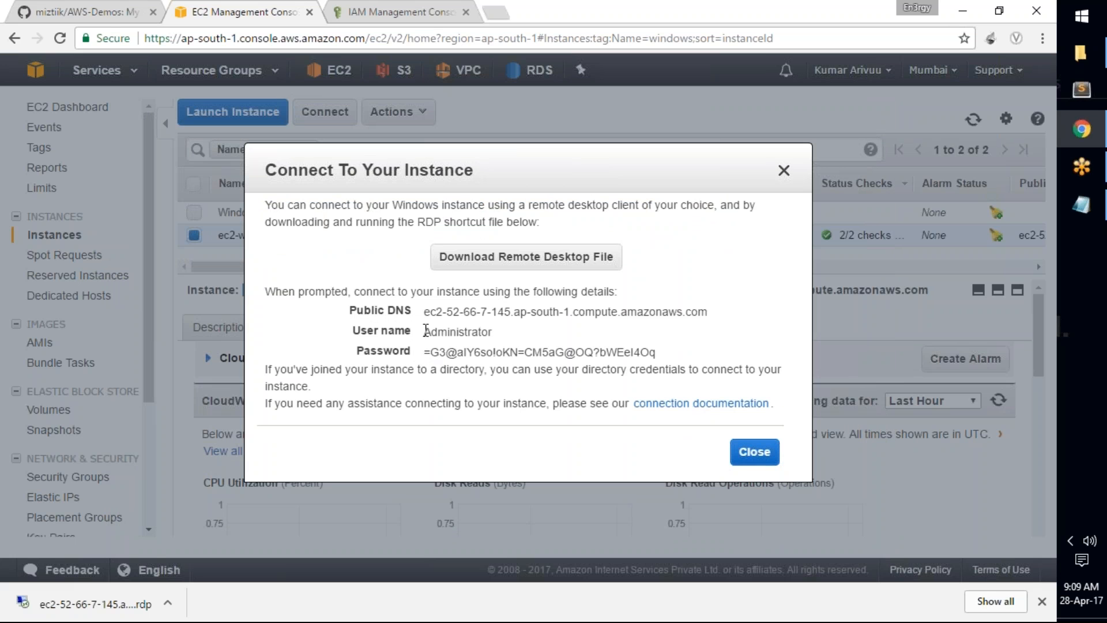
# Step: Copy the instance's public DNS, user name and administrator password into the blank Notepad document
pyautogui.moveTo(425, 352); pyautogui.dragTo(322, 331)
pyautogui.click(661, 352)
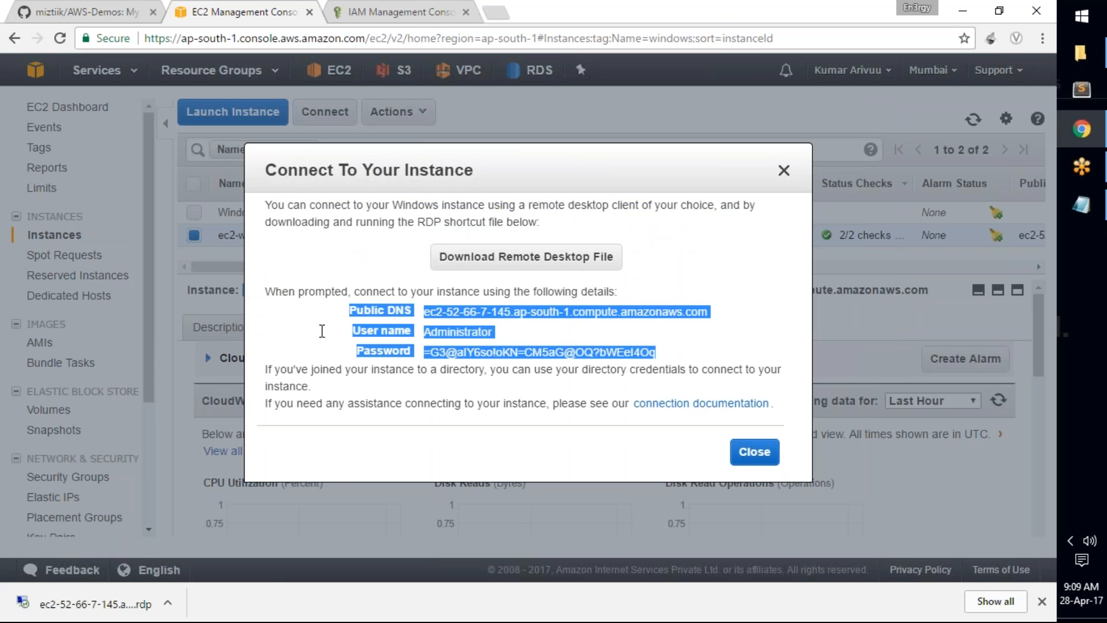
pyautogui.click(1082, 205)
pyautogui.hotkey('ctrl', 'v')
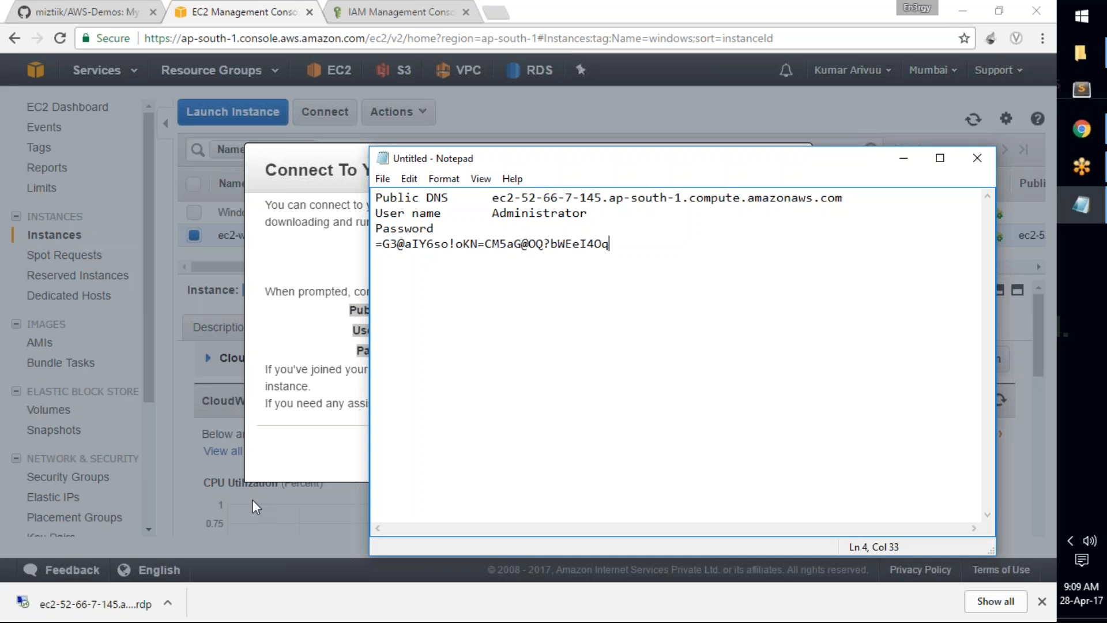
# Step: Launch the downloaded Remote Desktop file and connect despite the unknown publisher, choosing not to be asked again for this computer
pyautogui.click(238, 611)
pyautogui.click(383, 272)
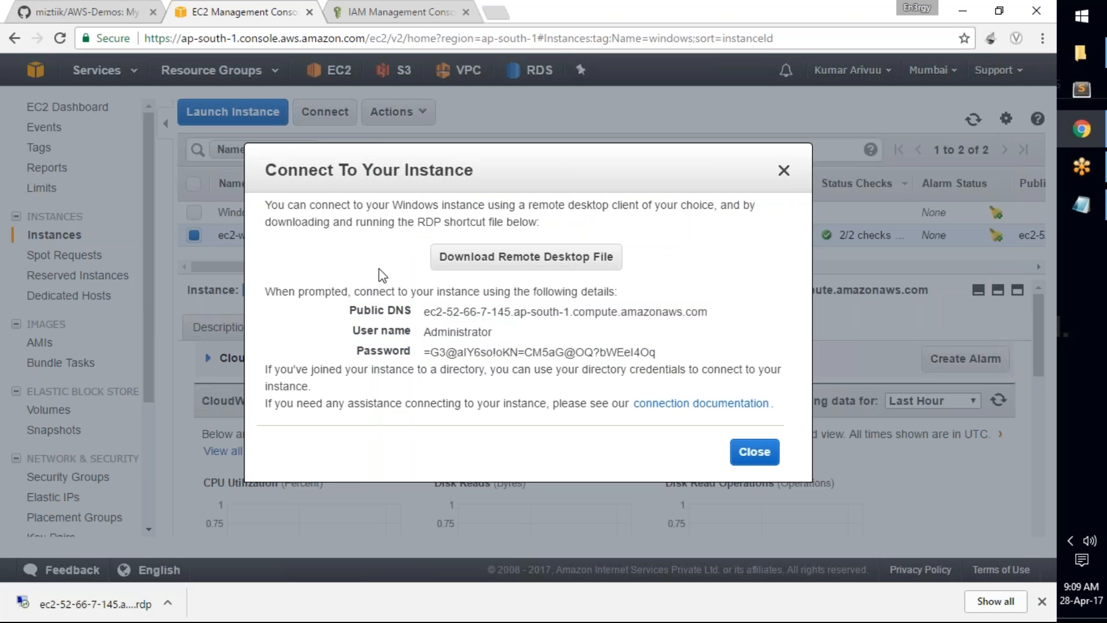
pyautogui.click(70, 611)
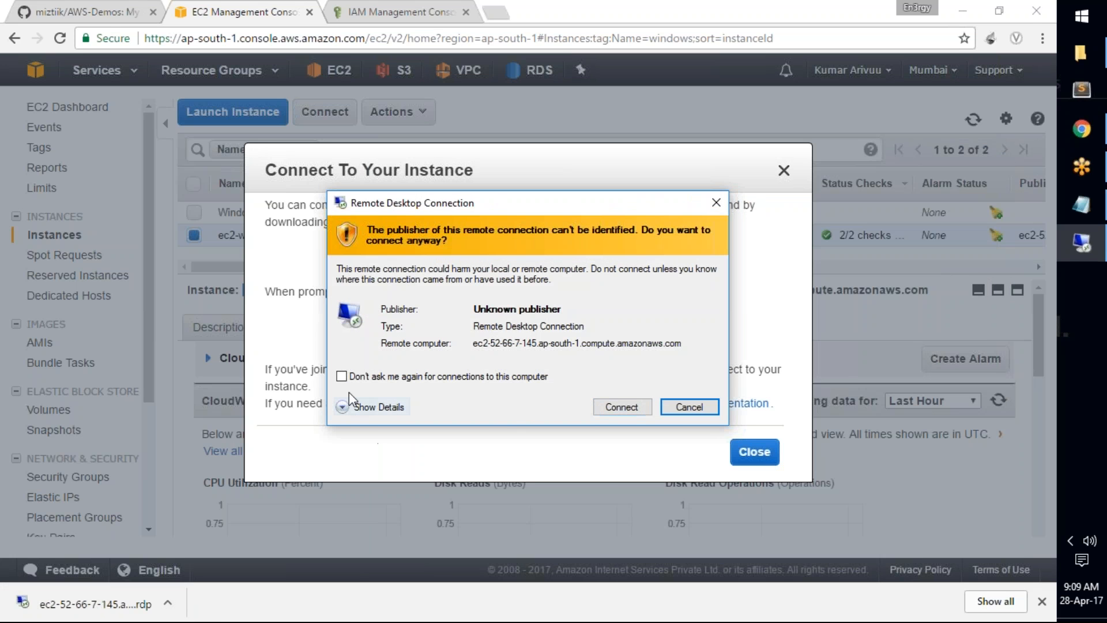
pyautogui.click(341, 376)
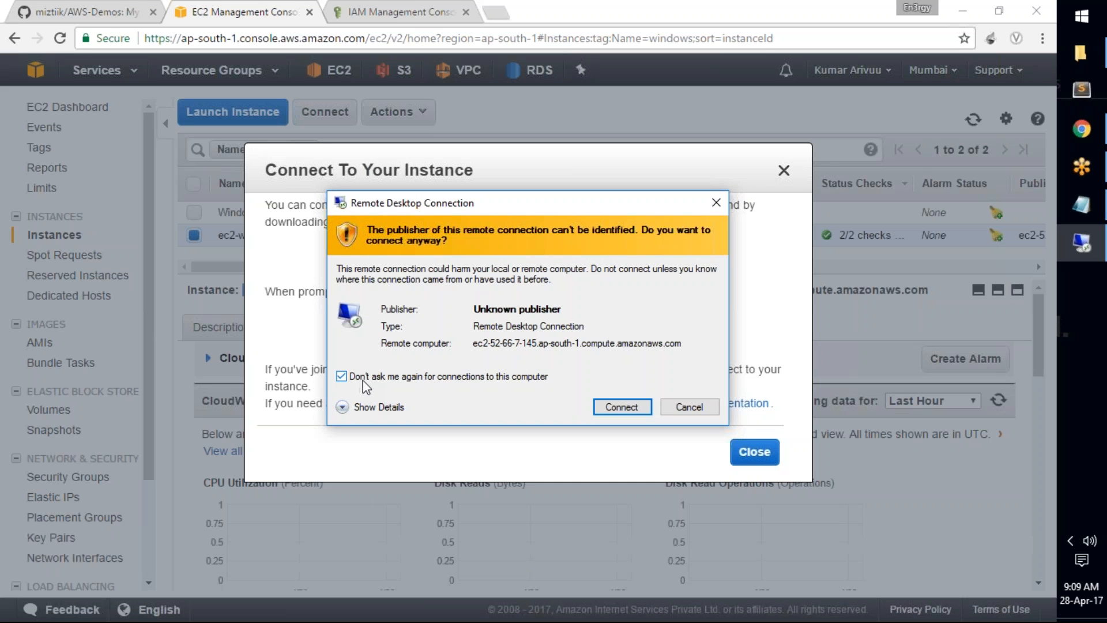
pyautogui.click(614, 407)
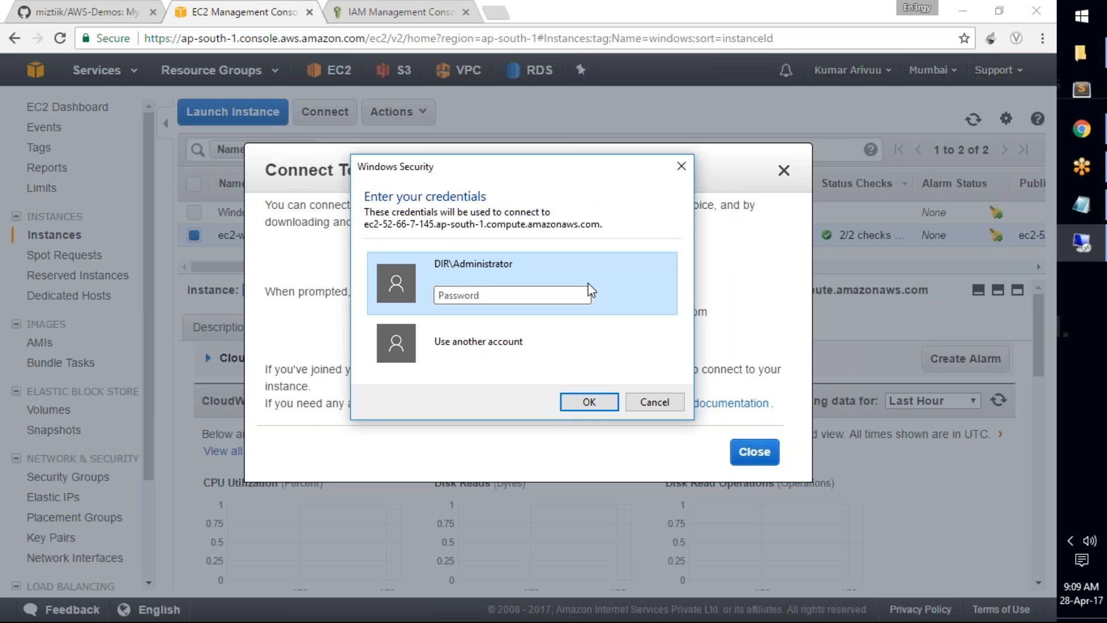
# Step: Try to sign in to the remote instance as DIR\Administrator with the administrator password copied from the Notepad document
pyautogui.hotkey('alt', 'Tab')
pyautogui.hotkey('alt', 'Tab')
pyautogui.click(566, 304)
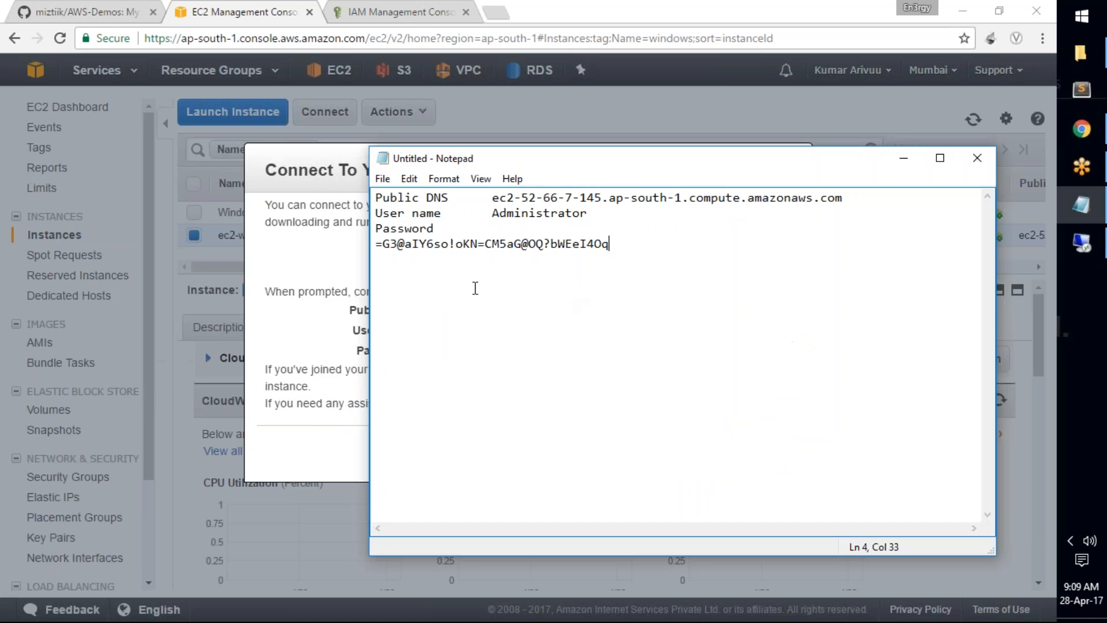
pyautogui.moveTo(610, 243); pyautogui.dragTo(375, 239)
pyautogui.click(314, 276)
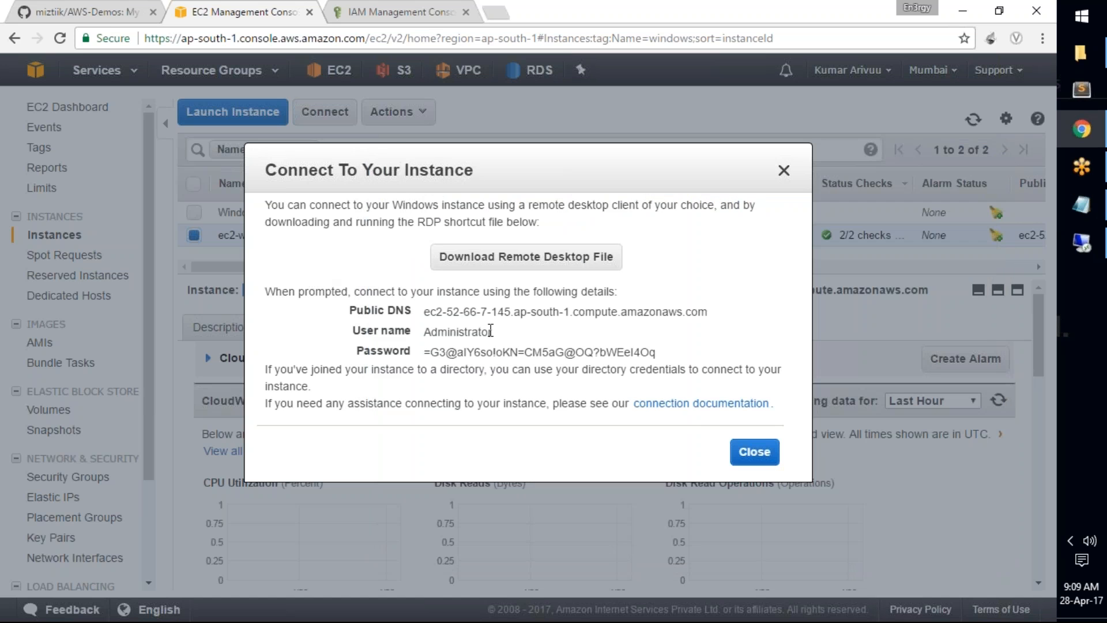
pyautogui.click(1082, 245)
pyautogui.click(528, 294)
pyautogui.hotkey('ctrl', 'v')
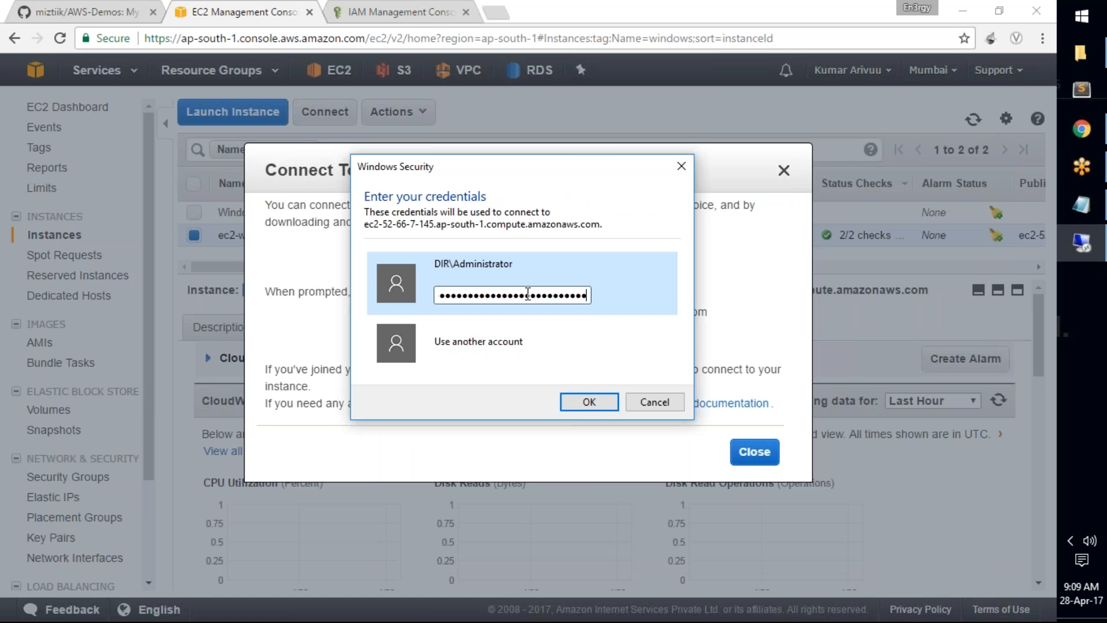
pyautogui.click(588, 404)
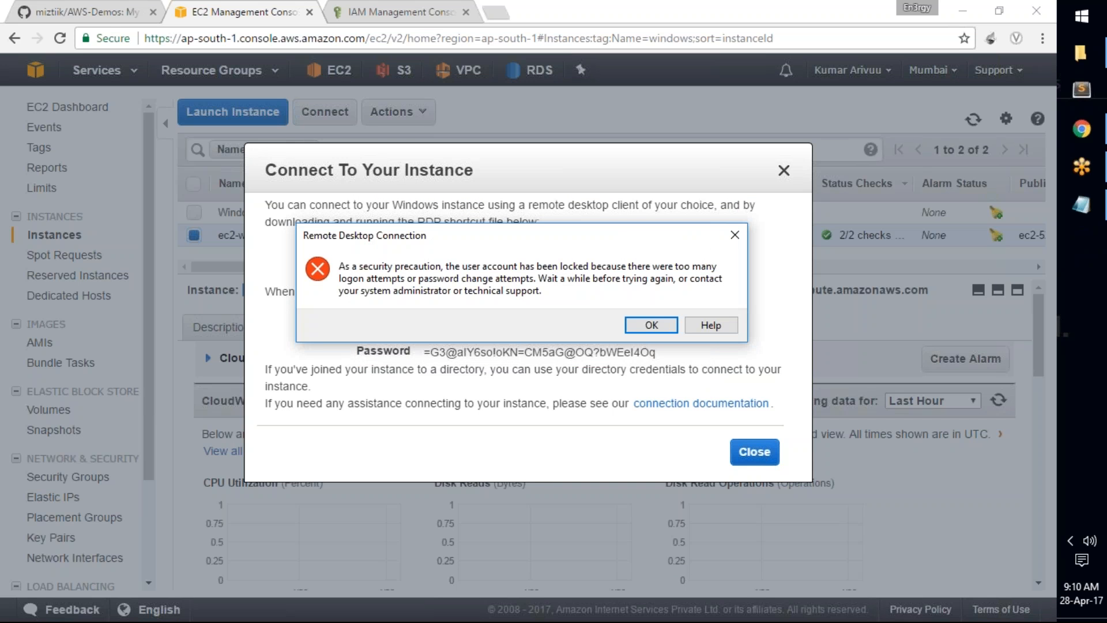
pyautogui.click(645, 325)
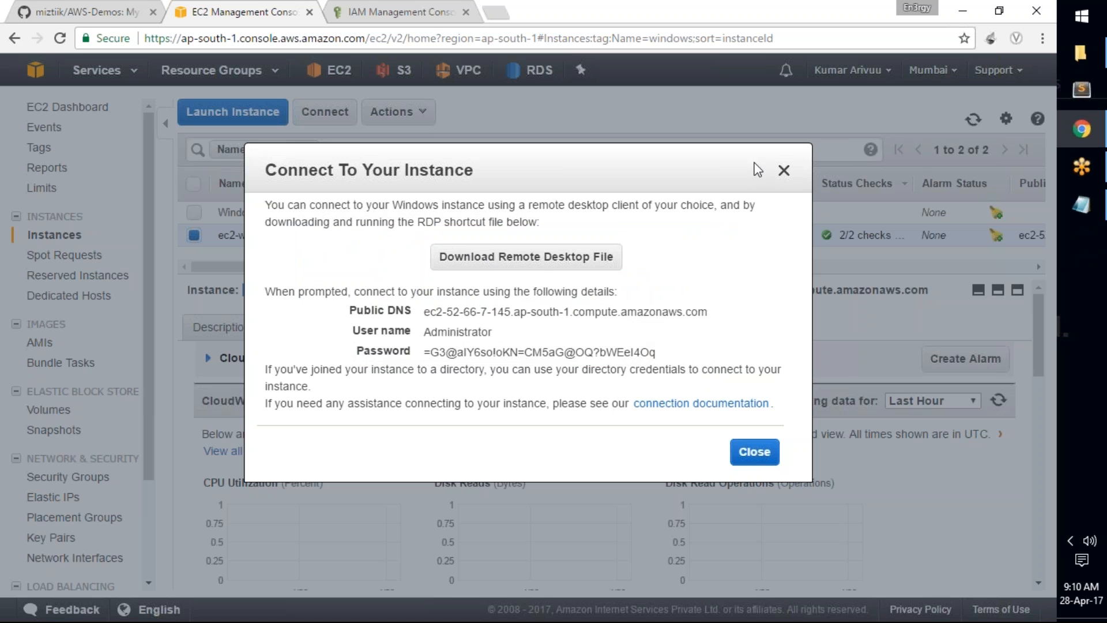
# Step: Download the Remote Desktop file again from the instance's reopened connection details and launch it, cancelling the credentials request
pyautogui.click(783, 169)
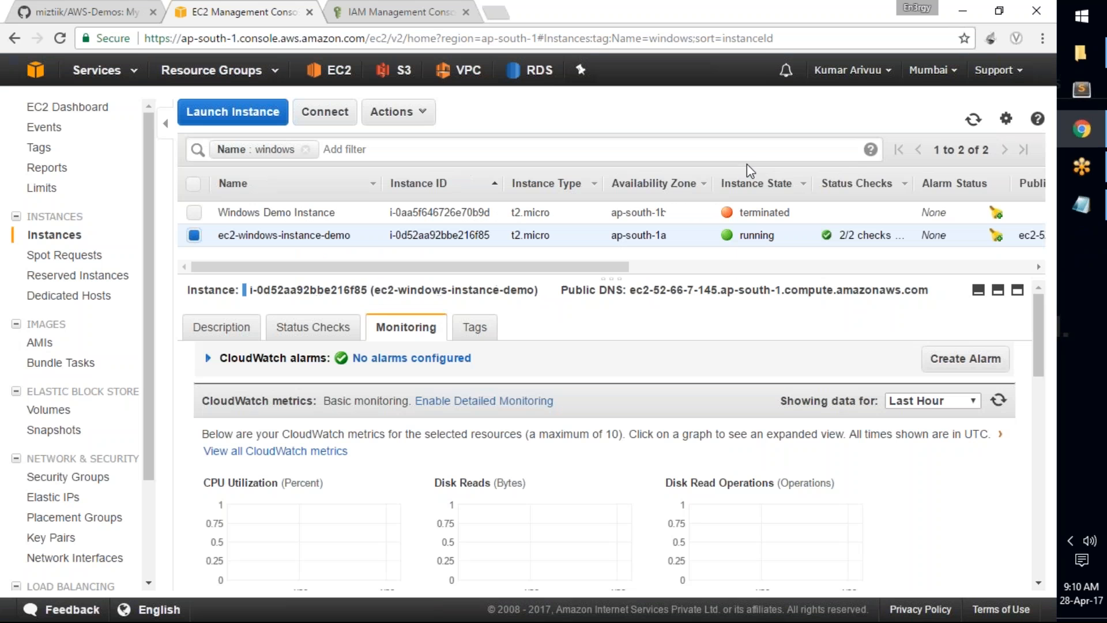
pyautogui.click(314, 120)
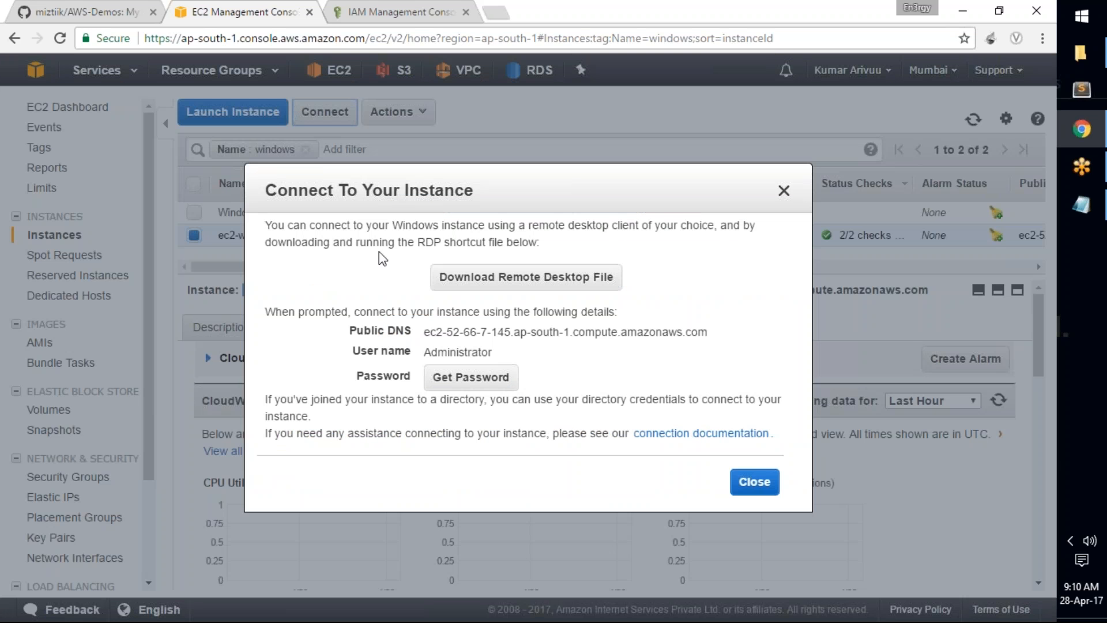
pyautogui.click(538, 283)
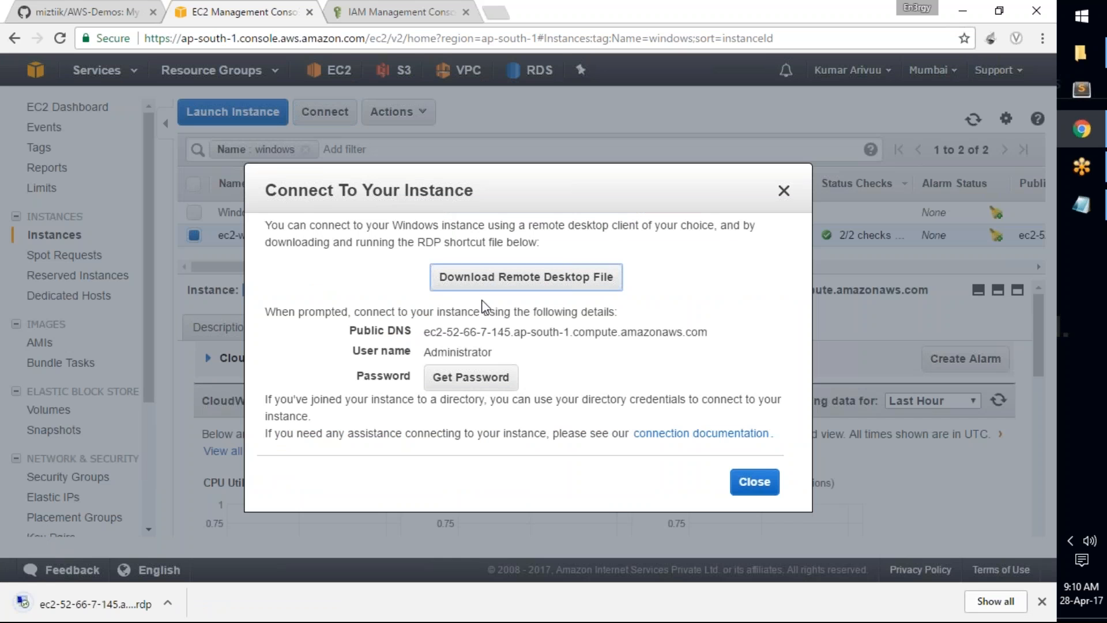
pyautogui.click(46, 608)
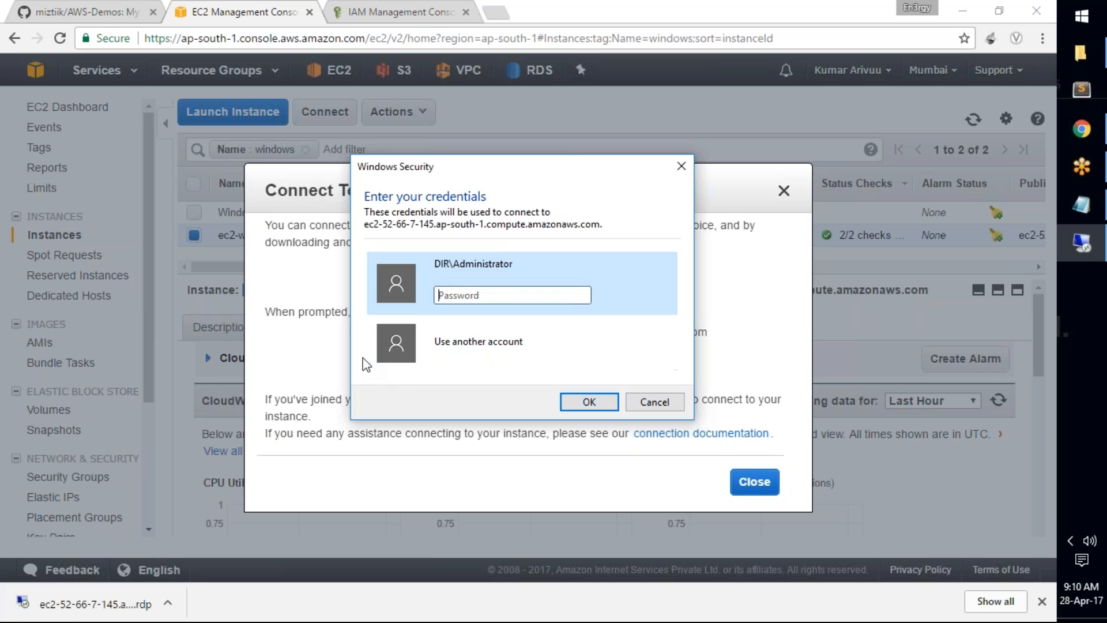
pyautogui.click(654, 402)
pyautogui.press('super+r')
pyautogui.write('mstsc')
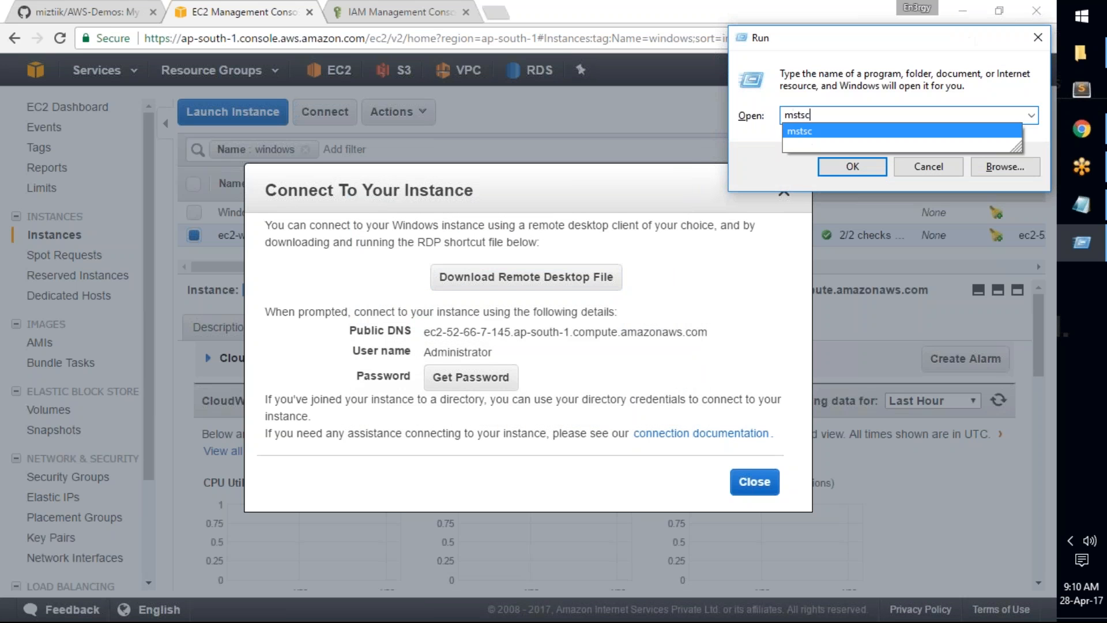
pyautogui.press('Return')
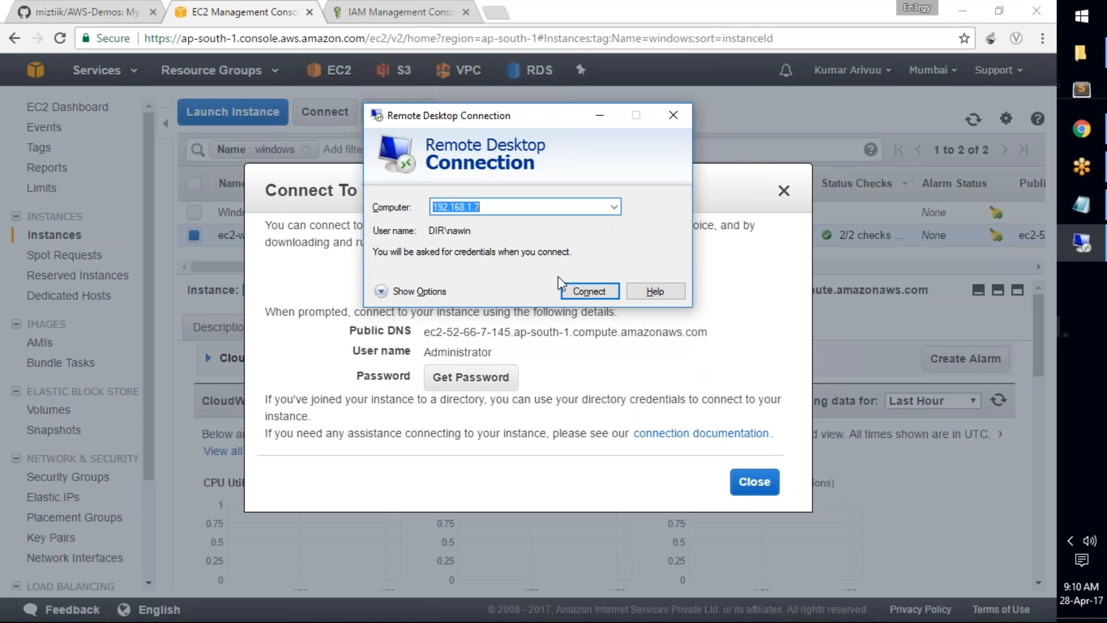
pyautogui.click(675, 124)
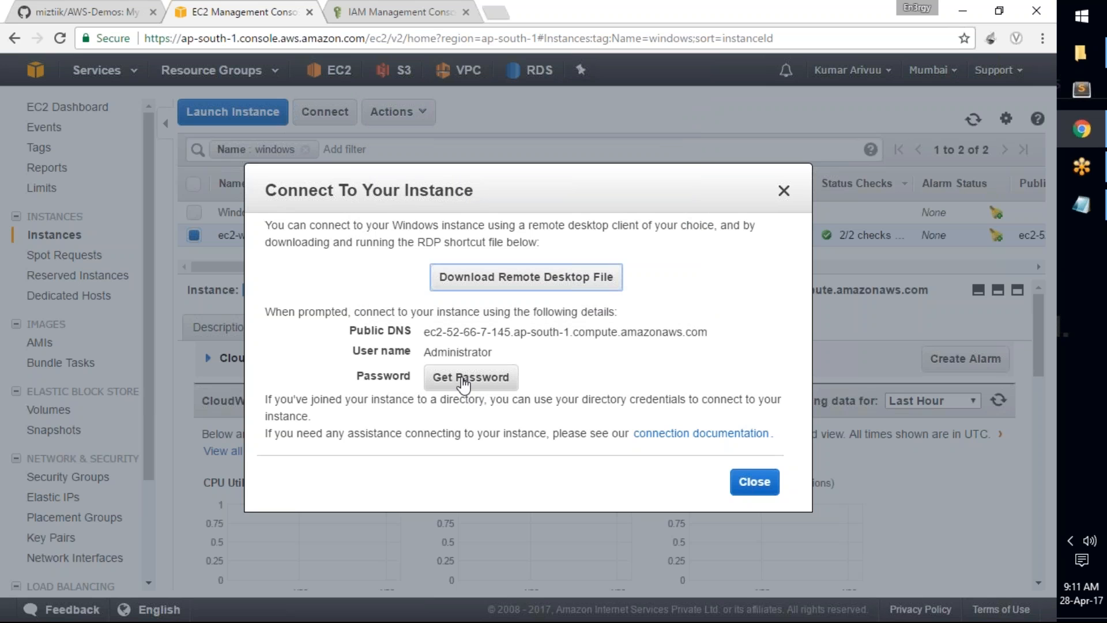
# Step: Review the key pair information for retrieving the instance's password, and close the connection details
pyautogui.click(495, 388)
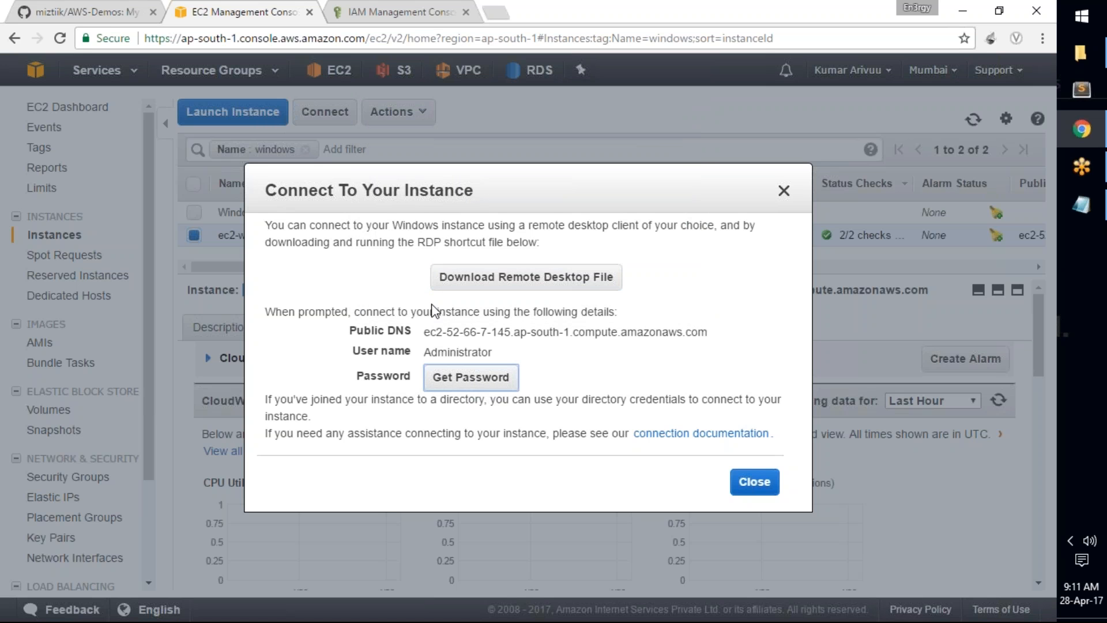
pyautogui.click(465, 365)
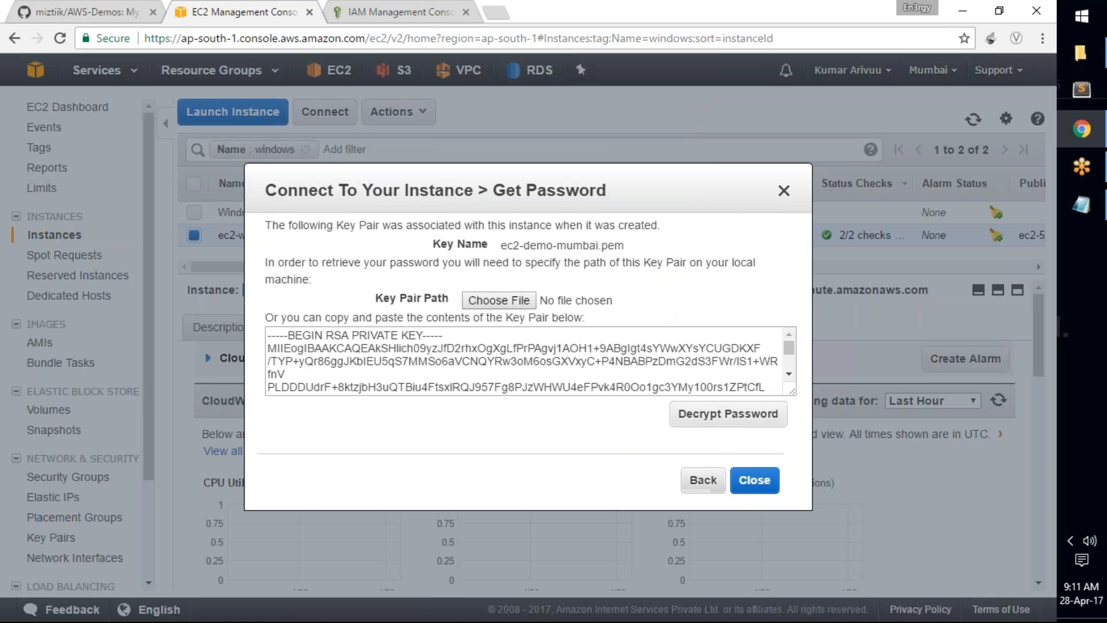
pyautogui.click(703, 480)
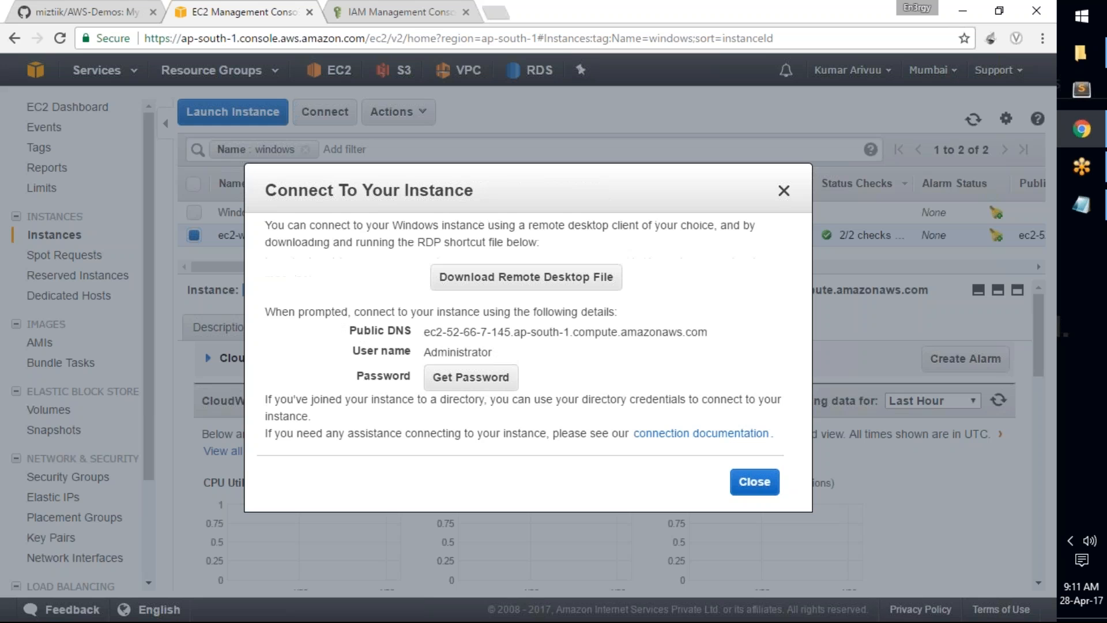
pyautogui.click(782, 182)
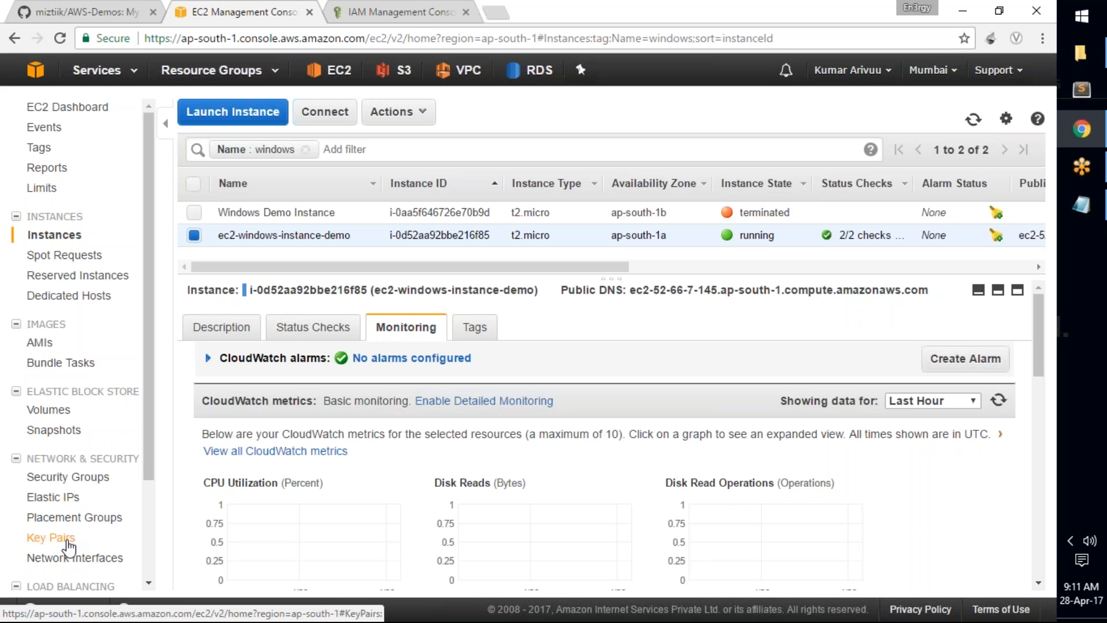
# Step: View the ec2-demo-mumbai key pair's details in the EC2 key pair list
pyautogui.click(46, 540)
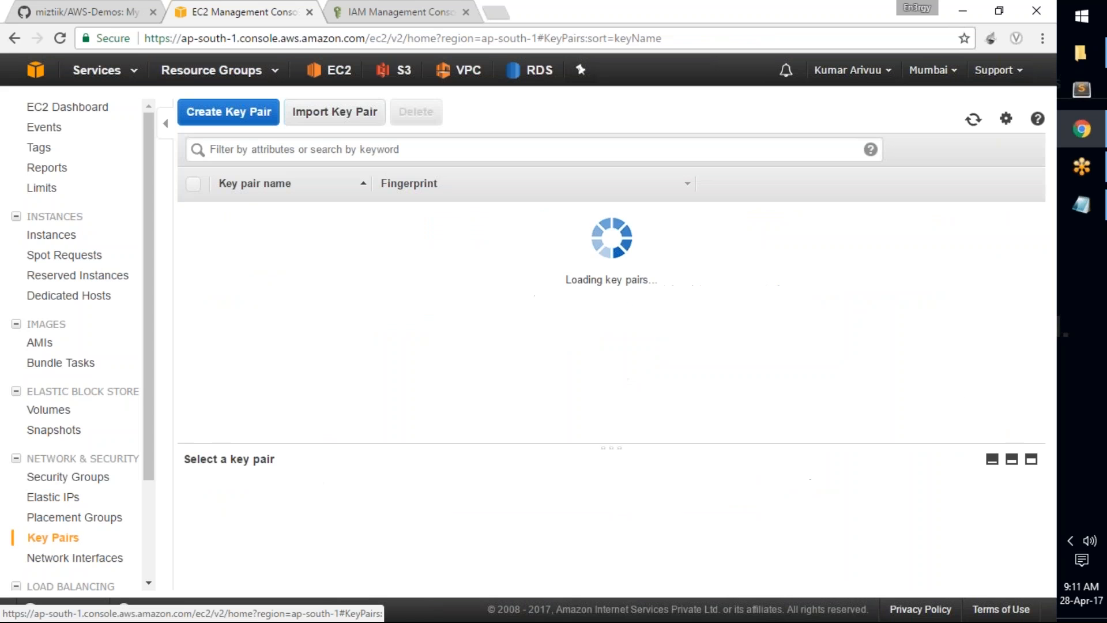
pyautogui.moveTo(218, 212); pyautogui.dragTo(308, 213)
pyautogui.click(308, 213)
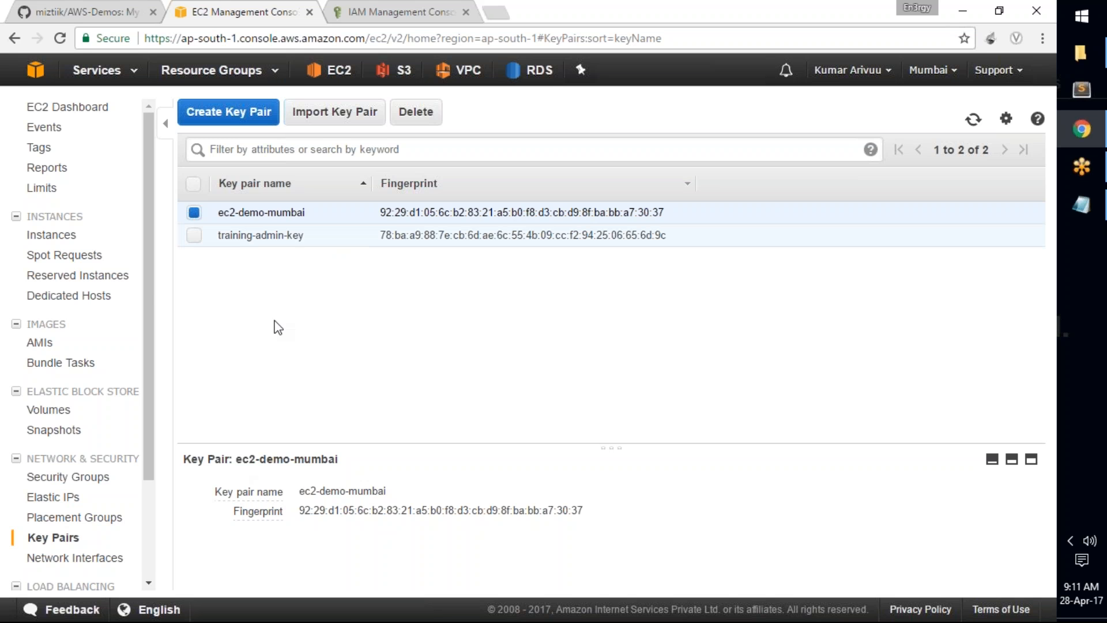
# Step: Return to the instance list, clear the windows name filter, enlarge the list area and select ec2-windows-instance-demo
pyautogui.click(51, 235)
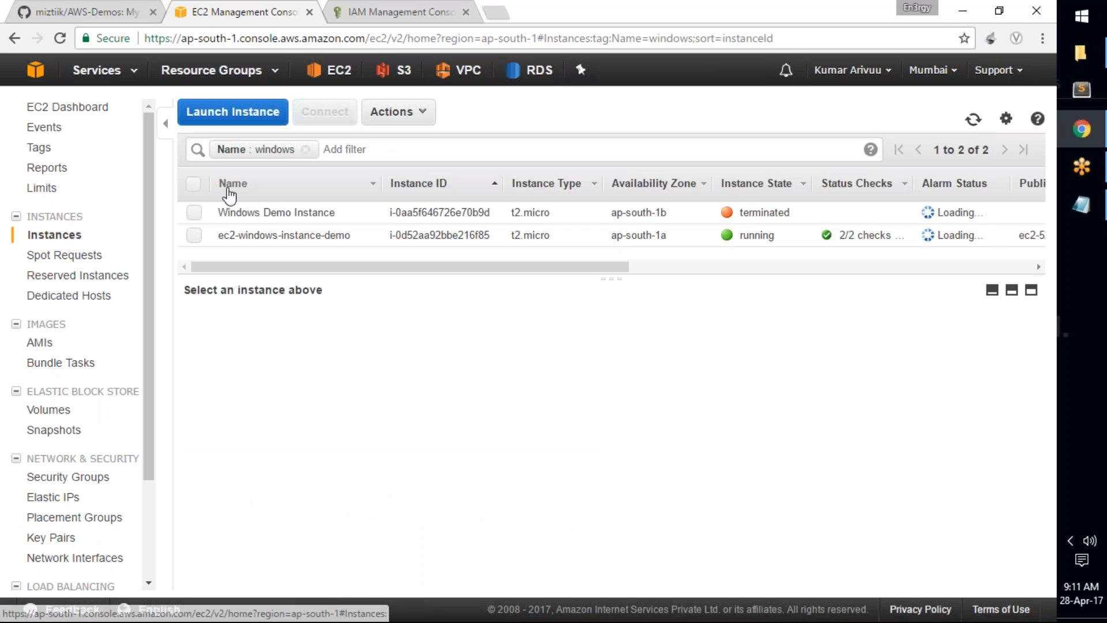
pyautogui.click(305, 150)
pyautogui.click(326, 150)
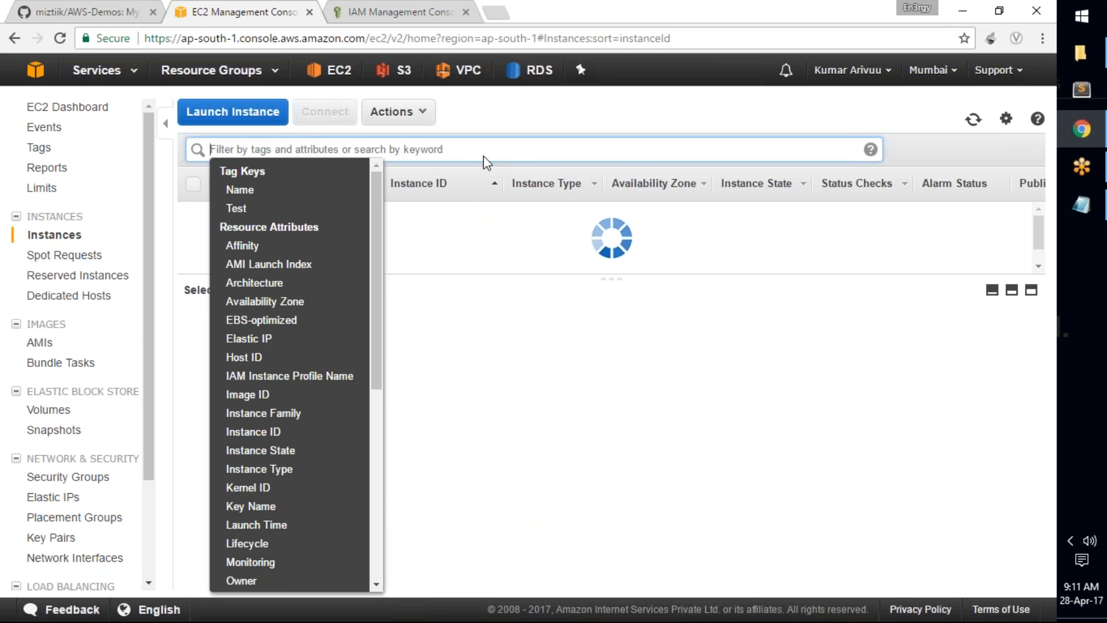
pyautogui.moveTo(463, 278); pyautogui.dragTo(458, 344)
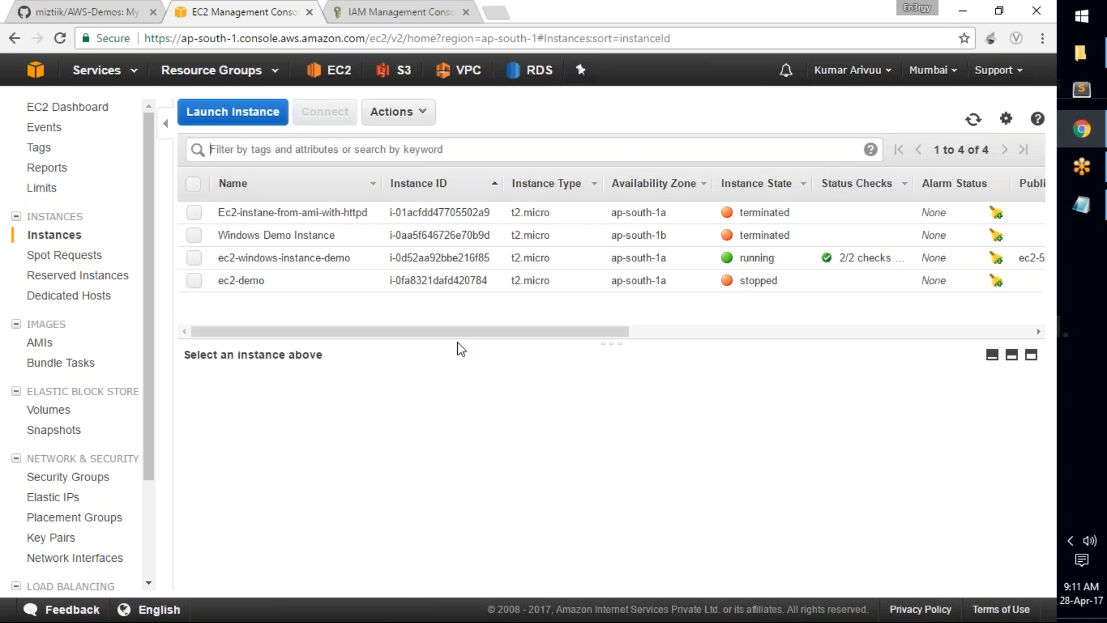
pyautogui.click(199, 261)
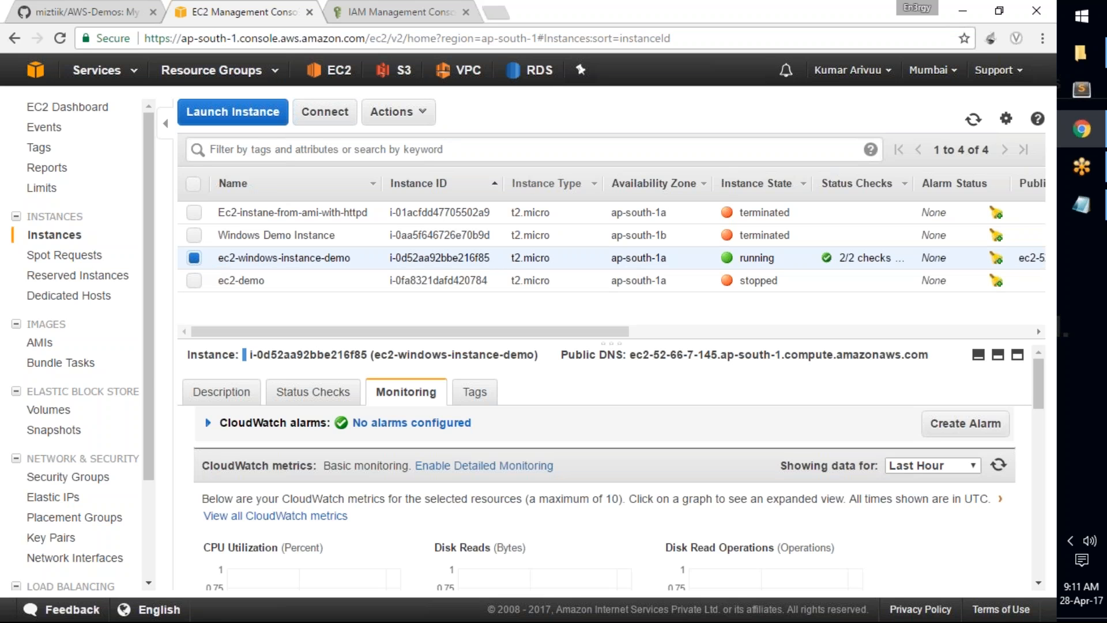
# Step: Launch the most recently downloaded Remote Desktop file for the instance from the browser's download list
pyautogui.hotkey('ctrl', 'h')
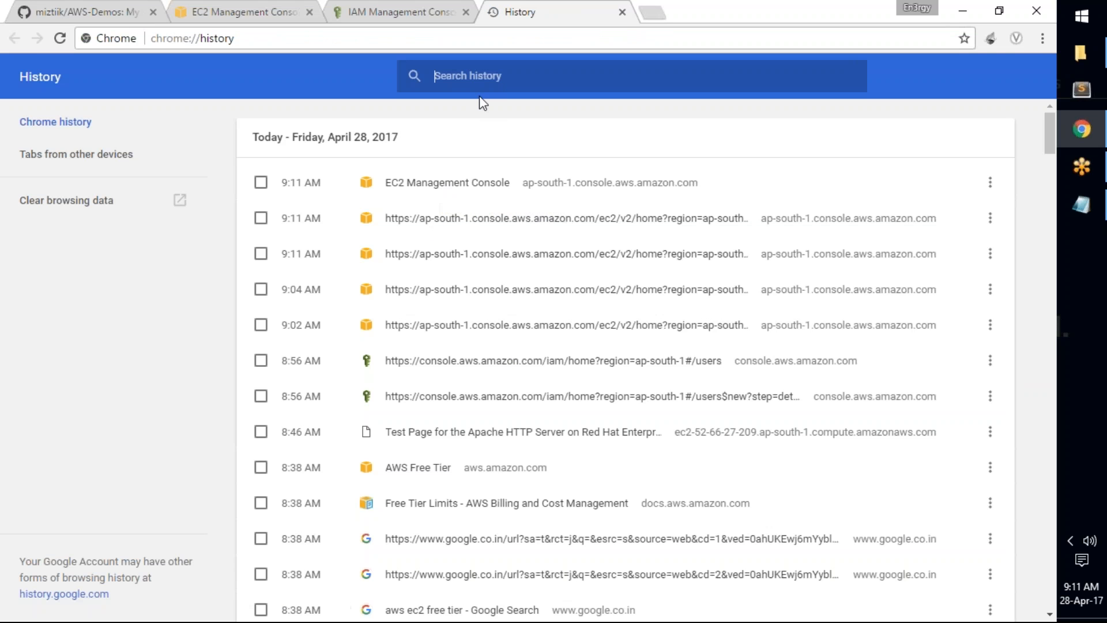
pyautogui.hotkey('alt', 'Tab')
pyautogui.hotkey('alt', 'Tab')
pyautogui.hotkey('ctrl', 'j')
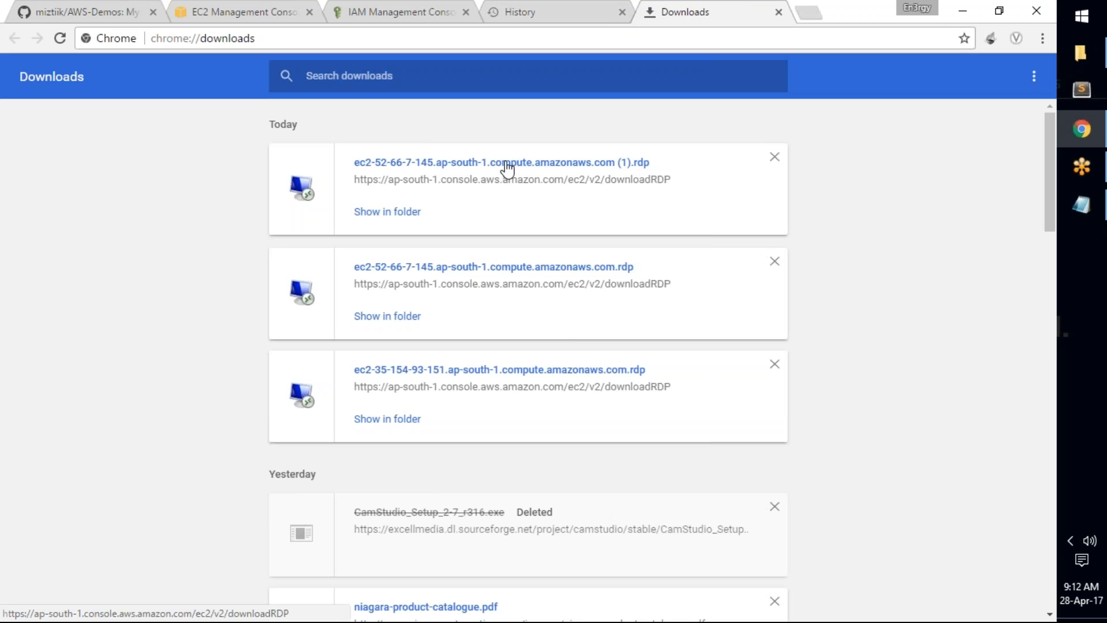
pyautogui.click(507, 168)
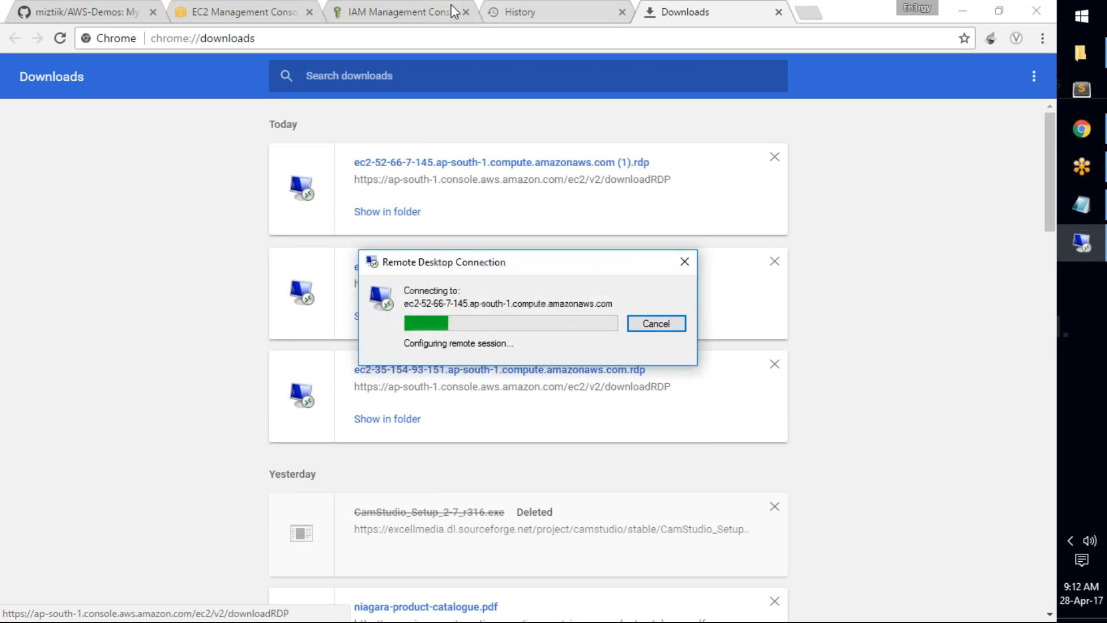
# Step: Try to sign in to the remote instance as DIR\Administrator by pasting the administrator password into the credentials request
pyautogui.click(247, 7)
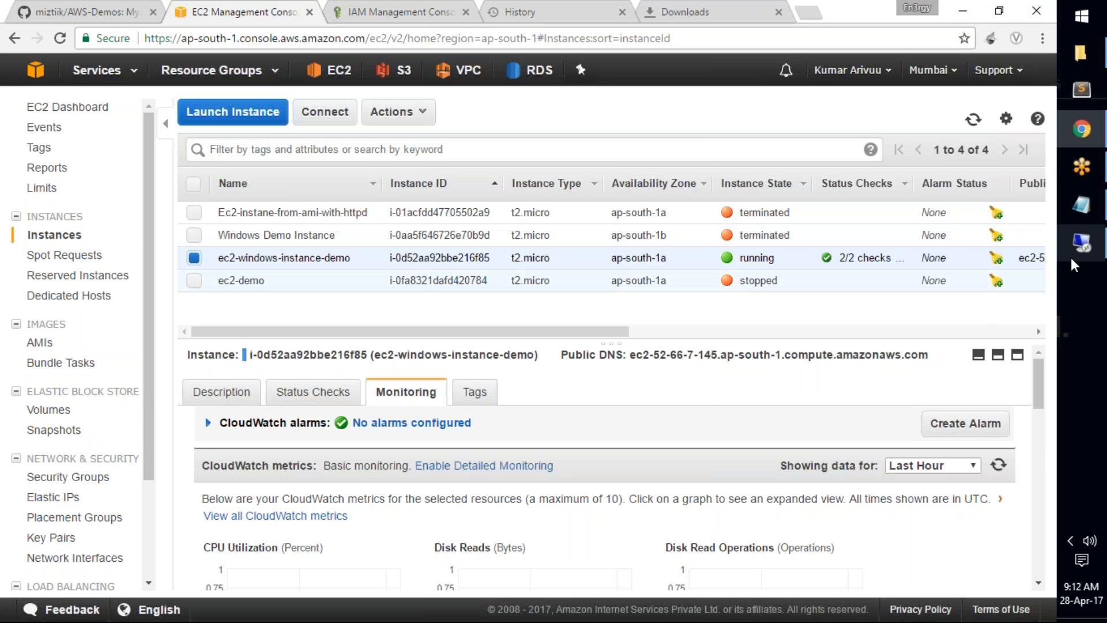
pyautogui.click(1082, 242)
pyautogui.click(1082, 205)
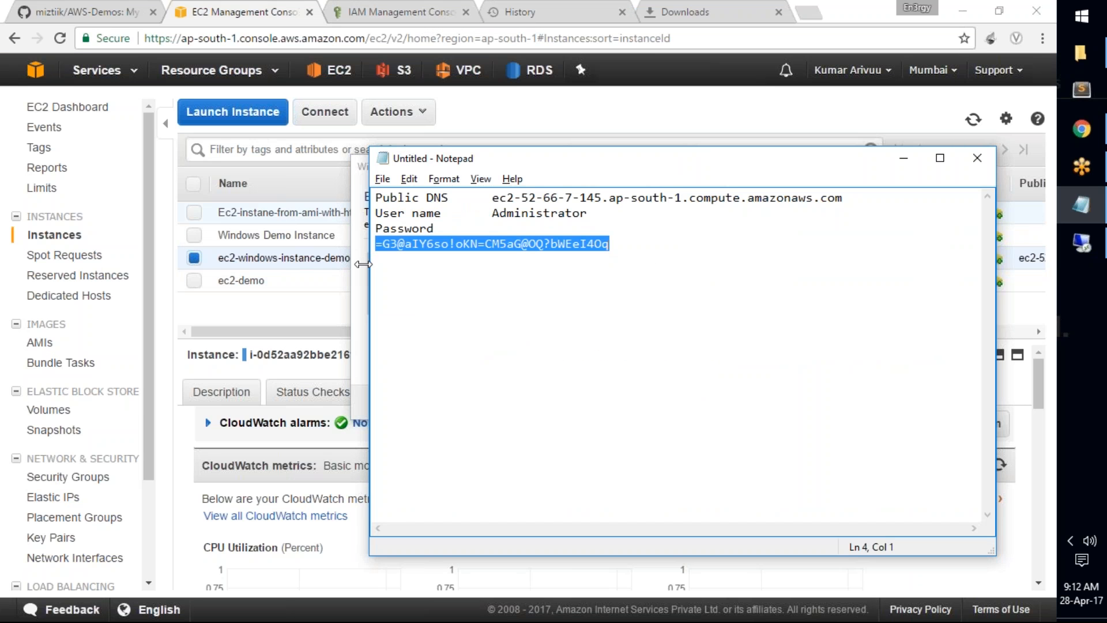
pyautogui.click(362, 265)
pyautogui.click(455, 298)
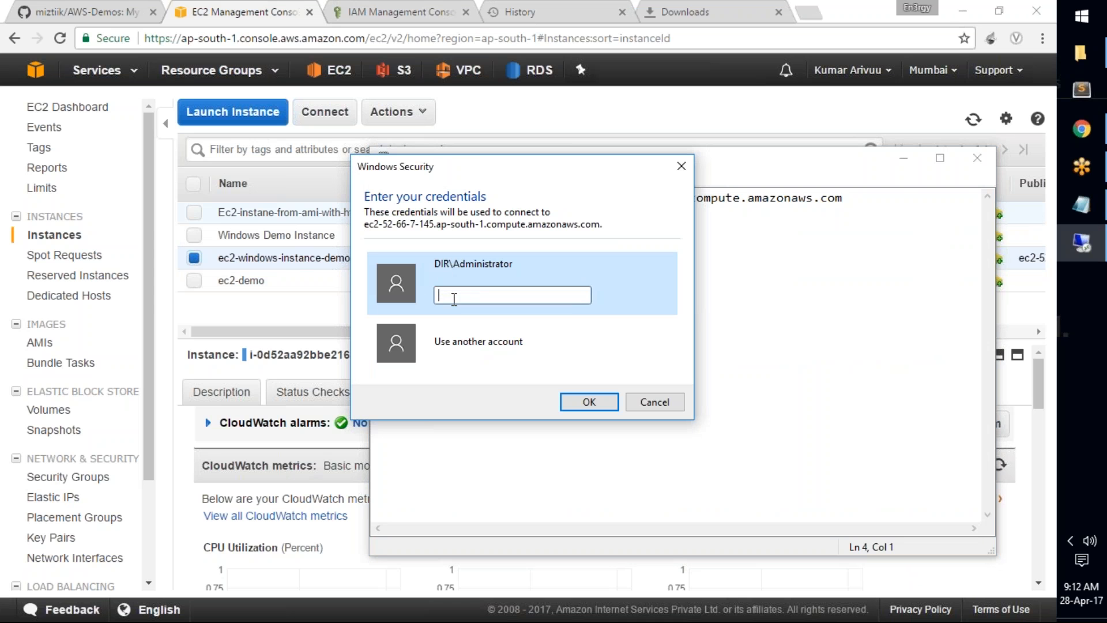
pyautogui.hotkey('ctrl', 'v')
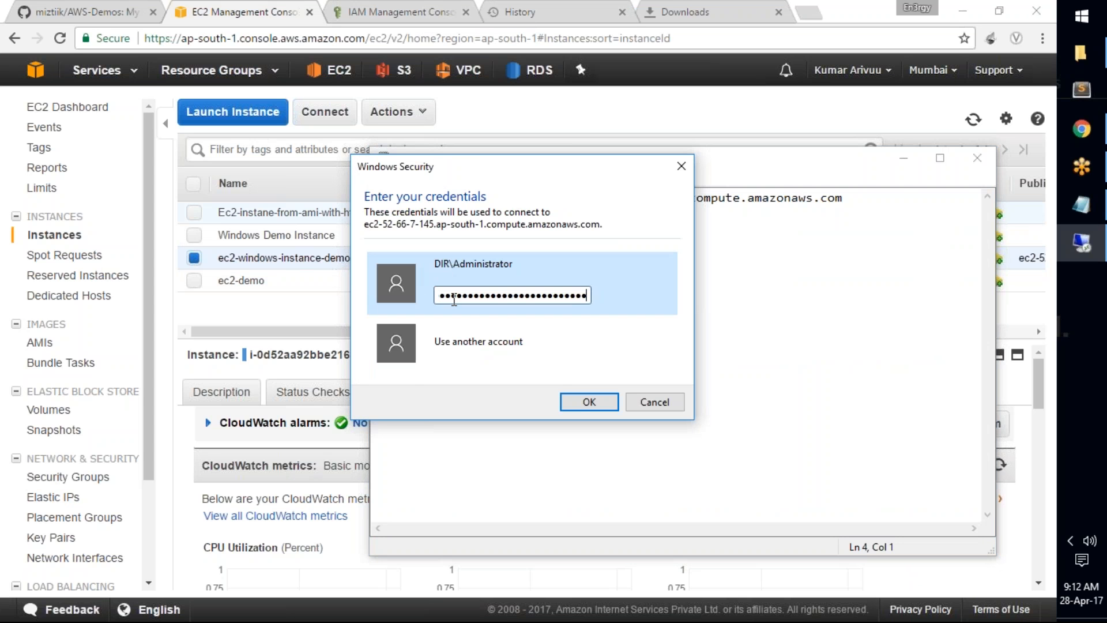
pyautogui.click(585, 402)
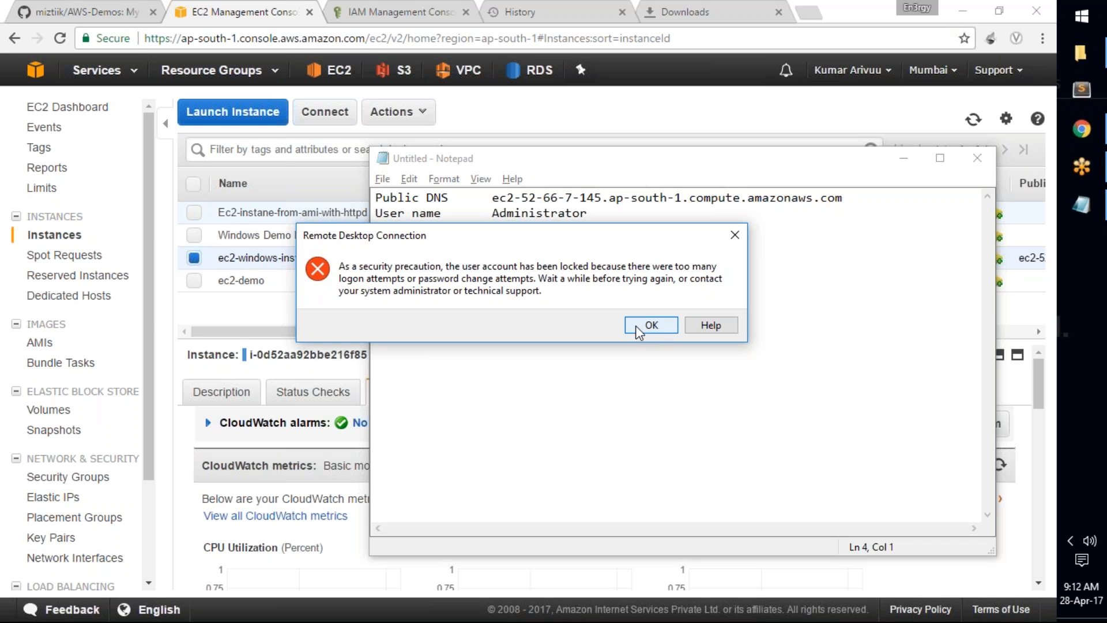
# Step: Minimize the Notepad document and dismiss the Remote Desktop connection error to return to the instance list
pyautogui.click(910, 165)
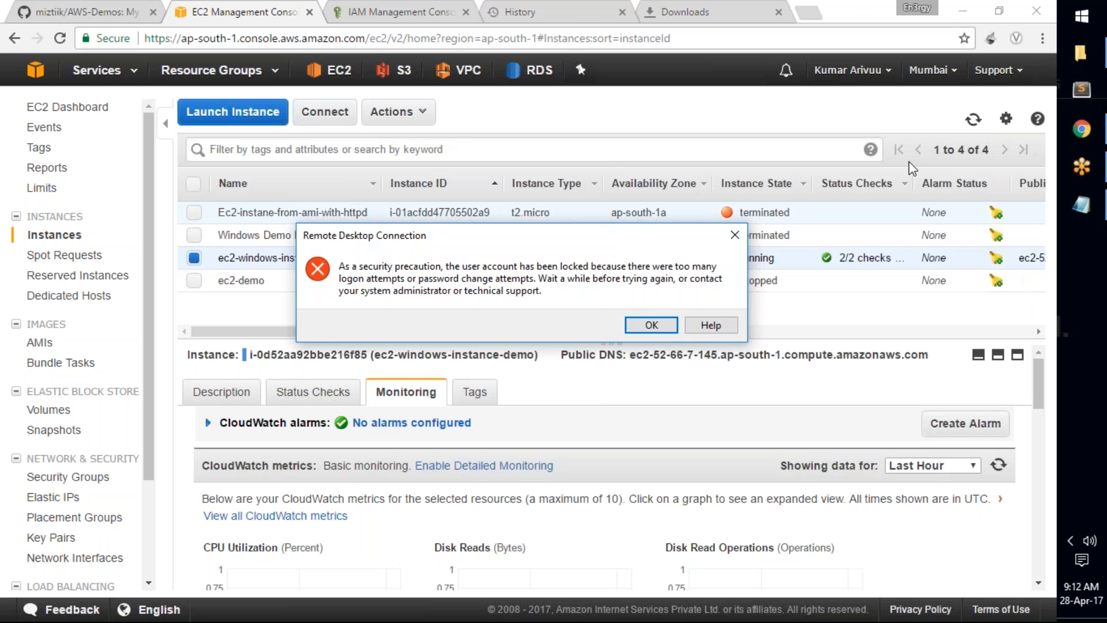
pyautogui.moveTo(529, 244); pyautogui.dragTo(445, 315)
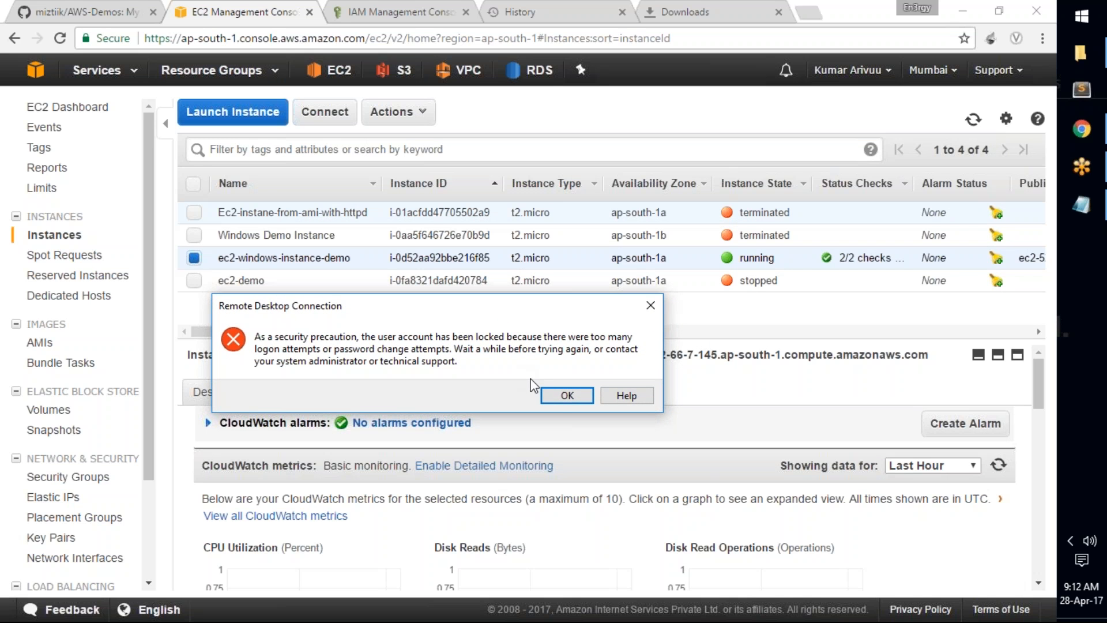
pyautogui.click(567, 398)
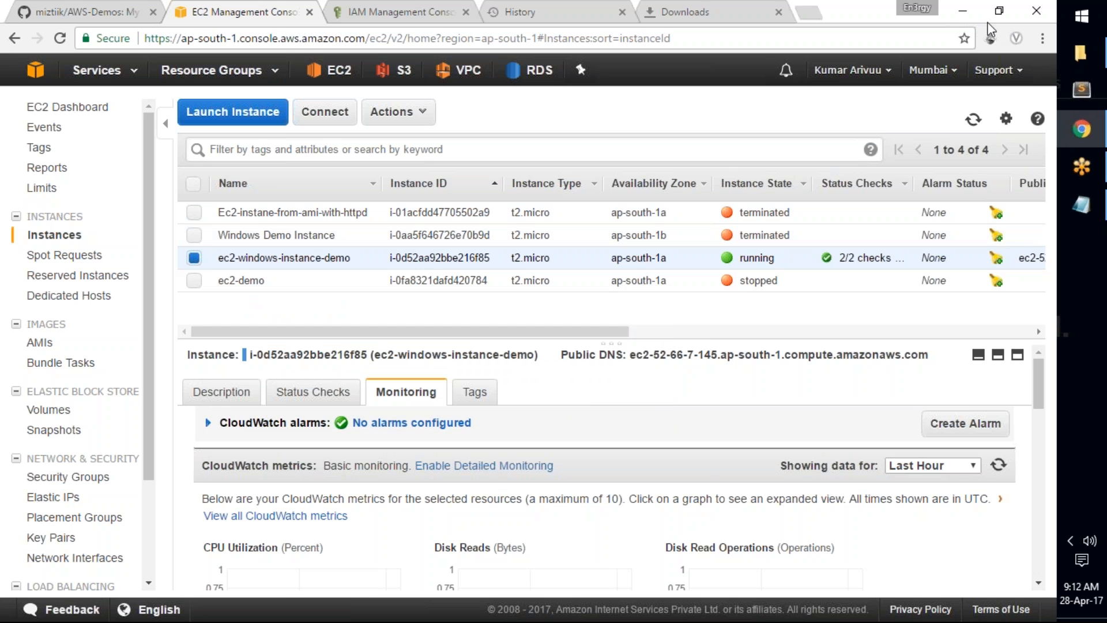
pyautogui.press('super')
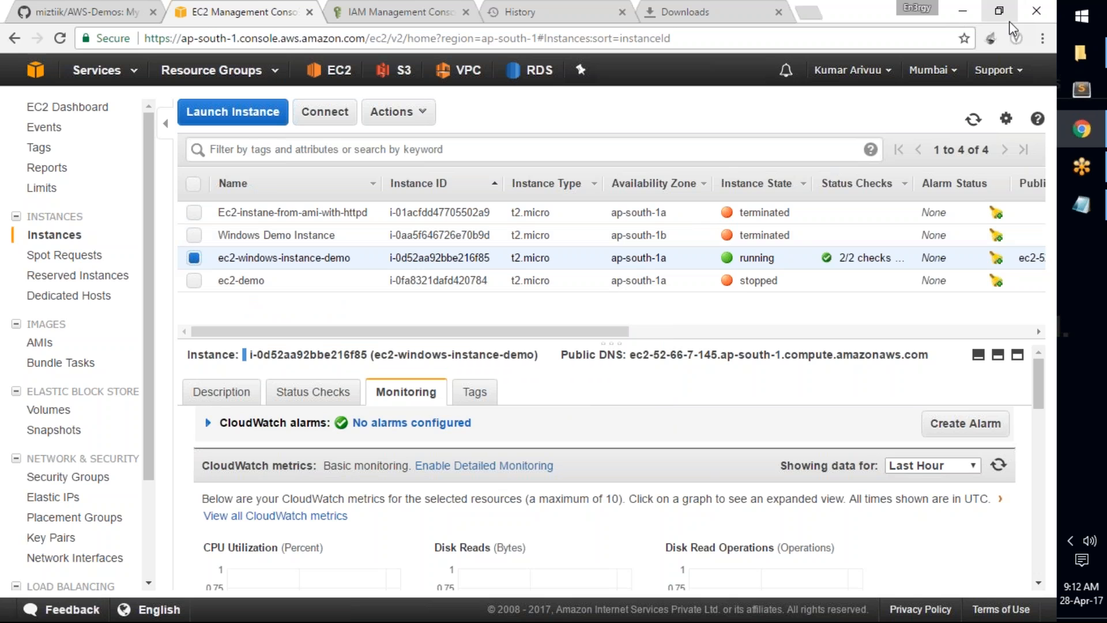